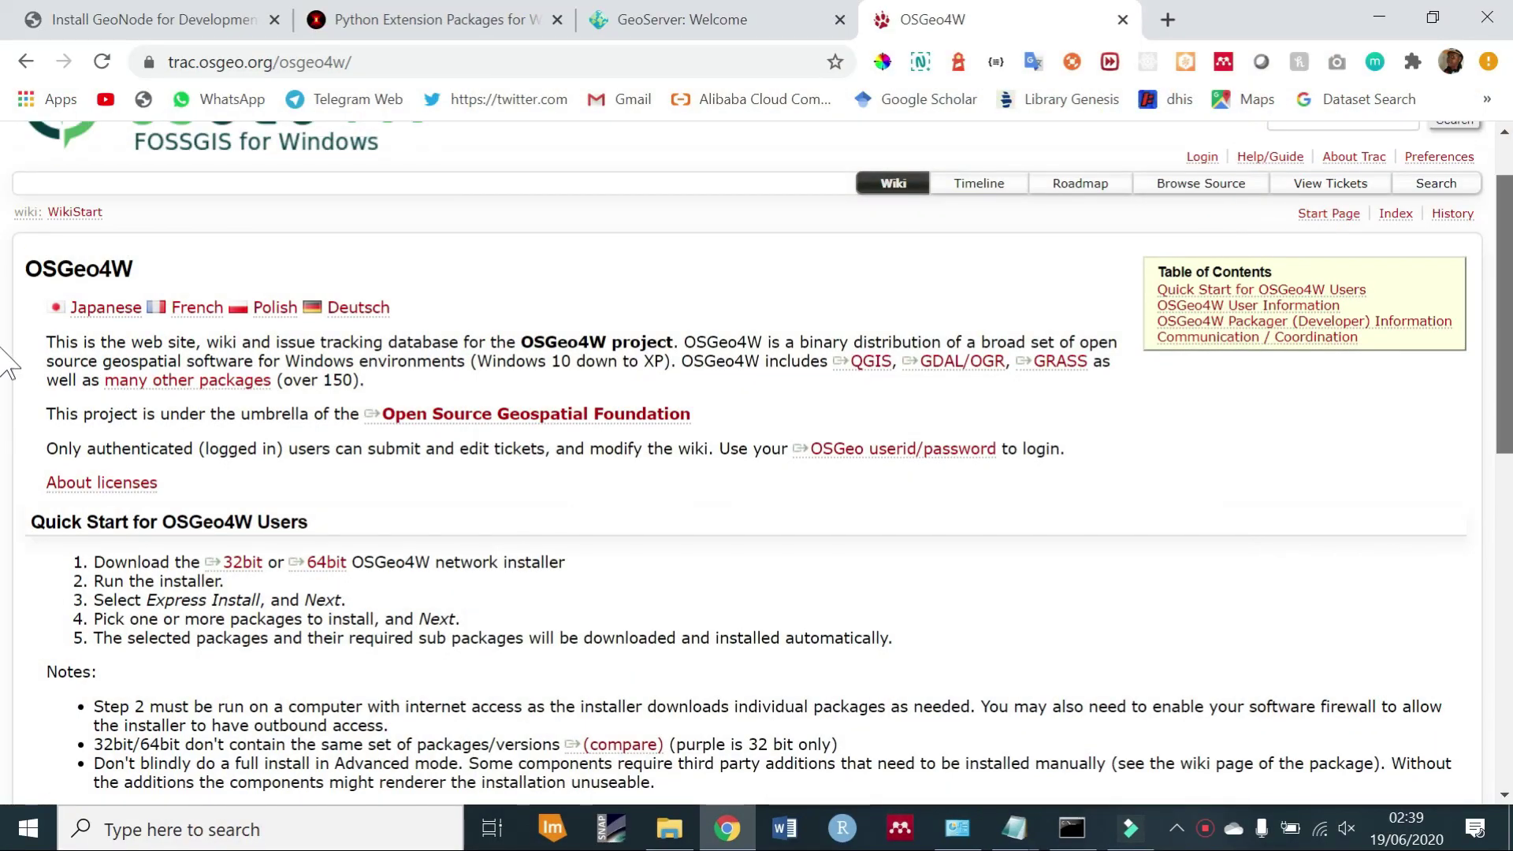
scroll(8, 362, up, 1)
Download the 32-bit OSGeo4W network installer and cancel the duplicate download.
scroll(401, 607, down, 1)
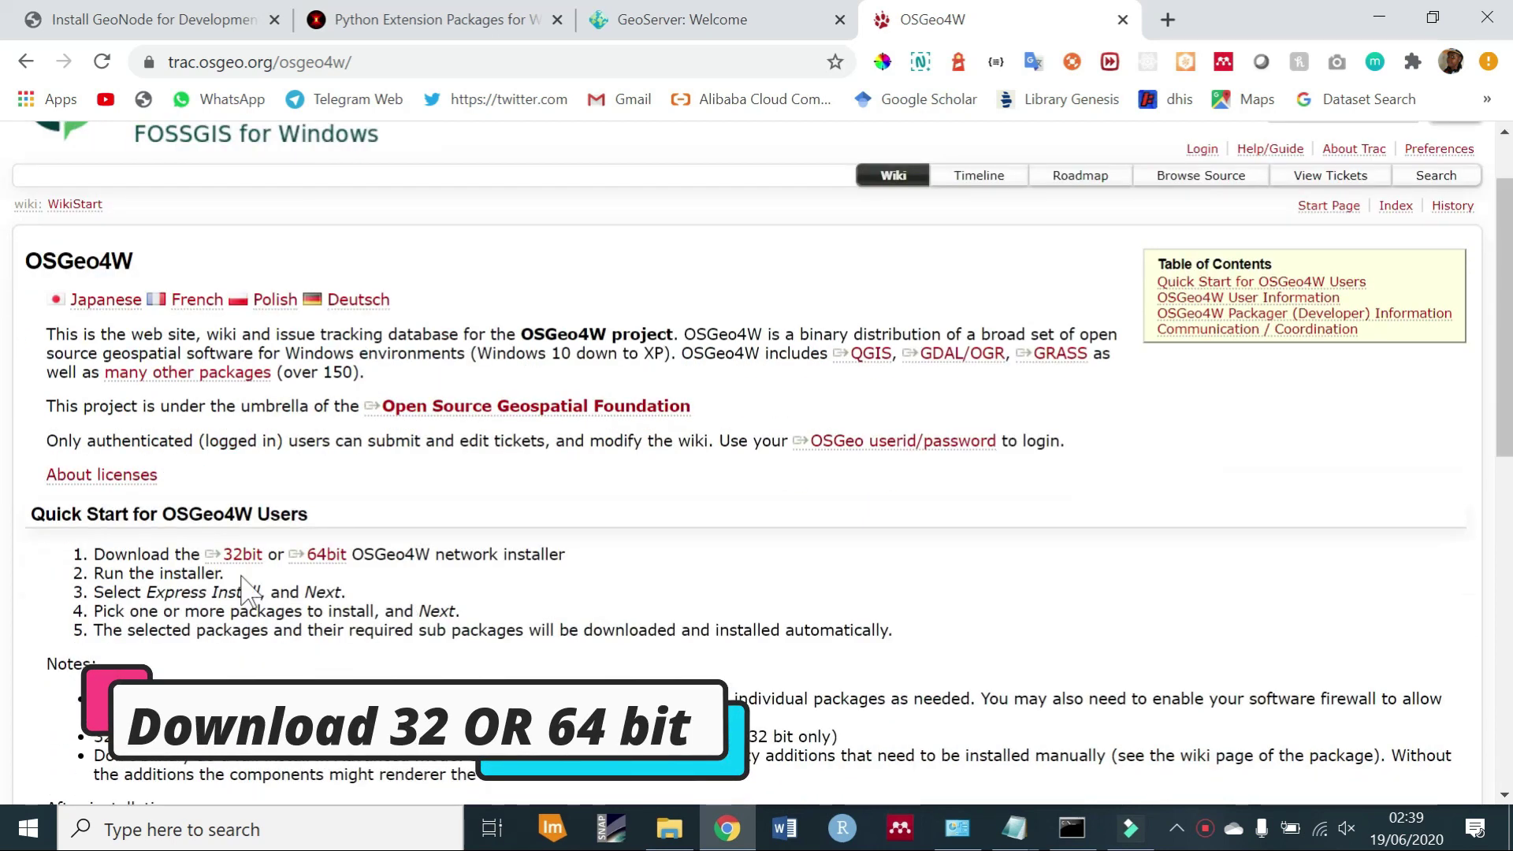
click(240, 555)
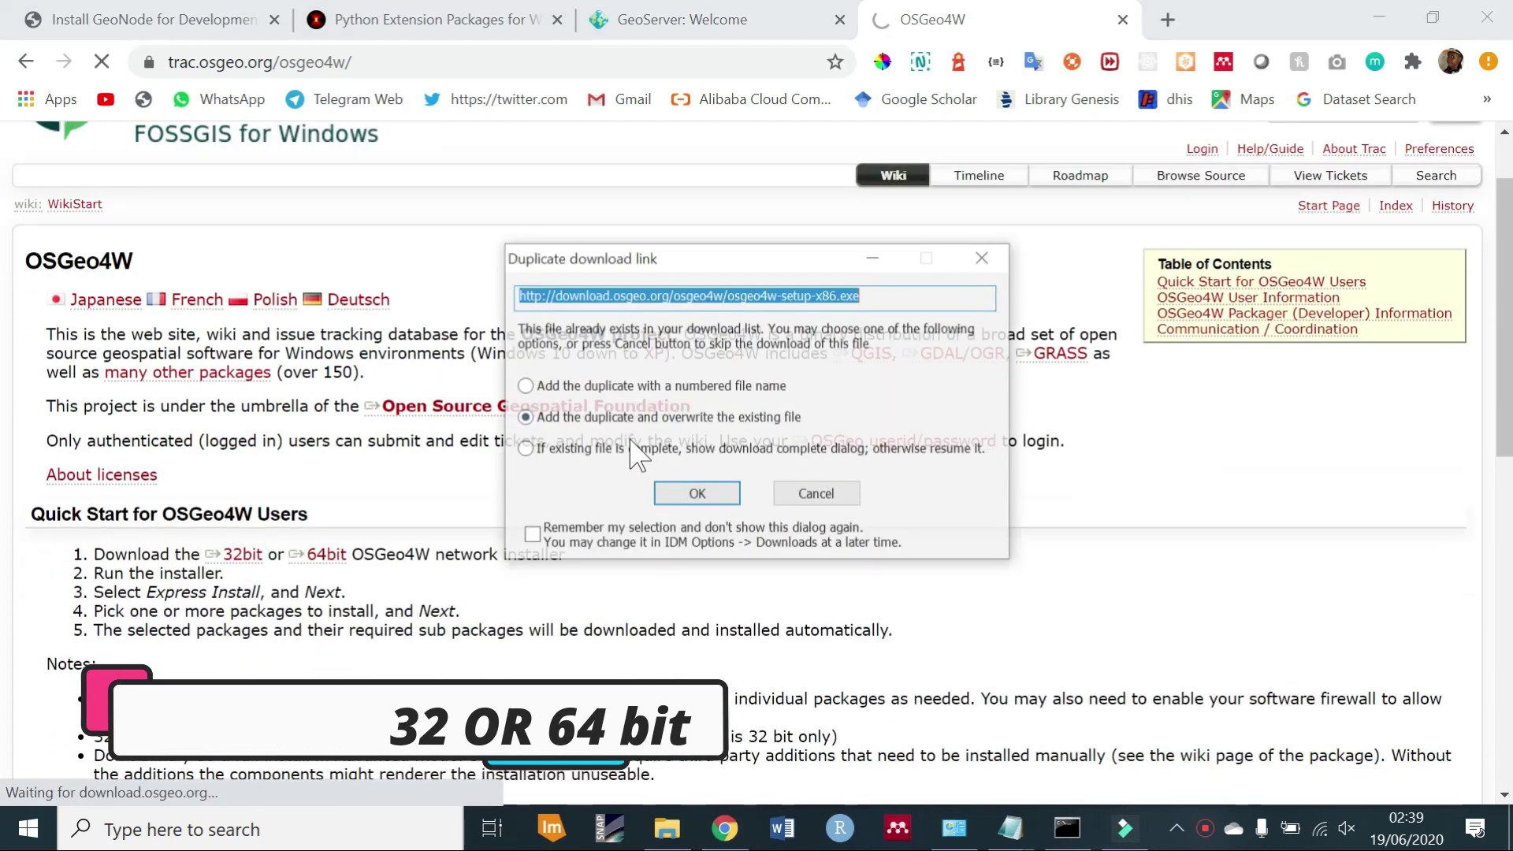
click(818, 495)
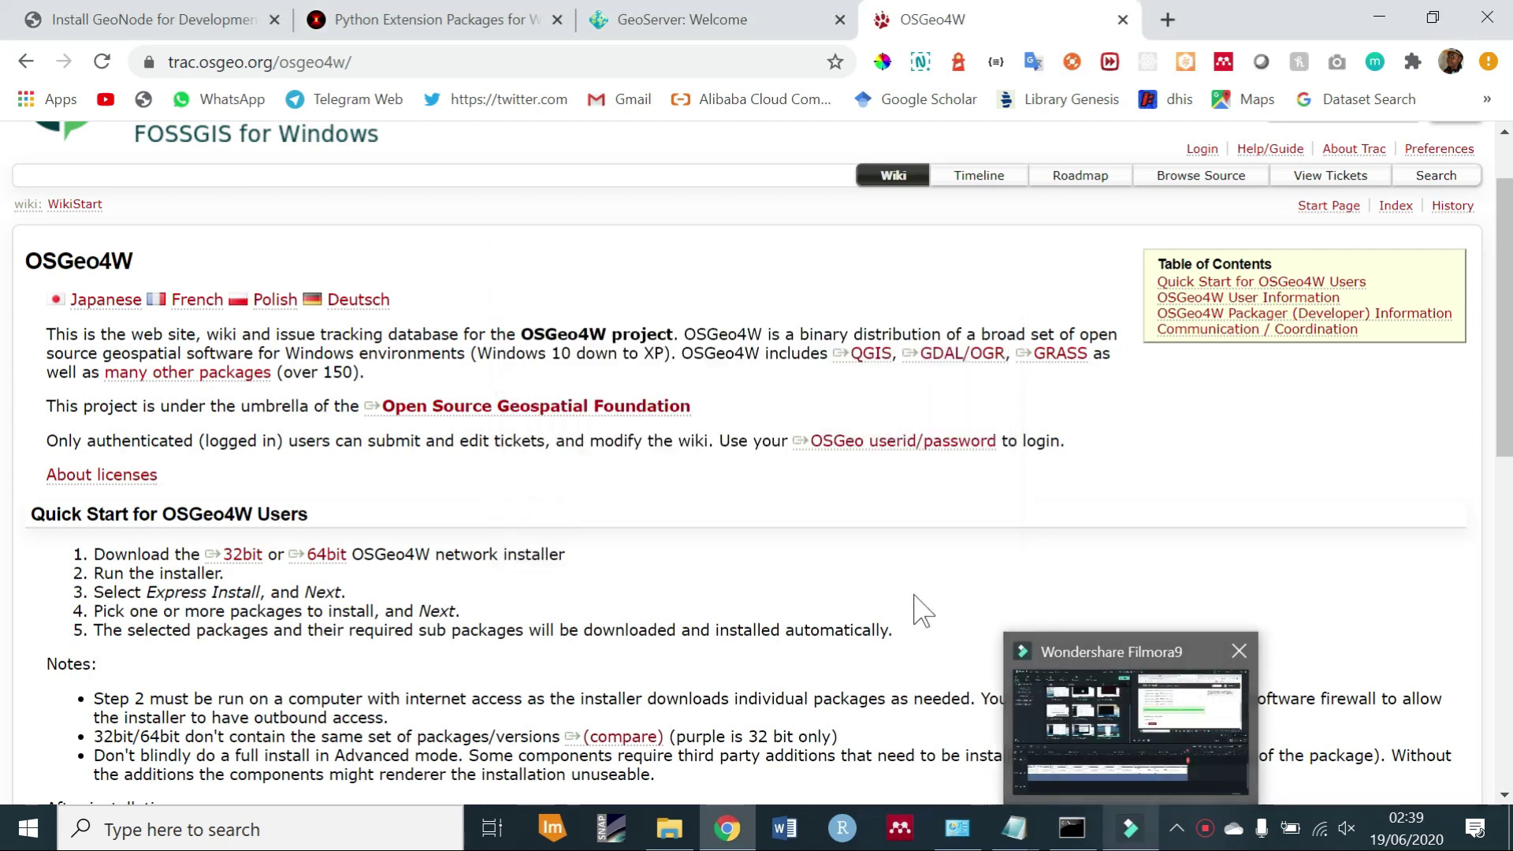
Run osgeo4w-setup-x86 from Downloads > Programs as administrator.
click(671, 826)
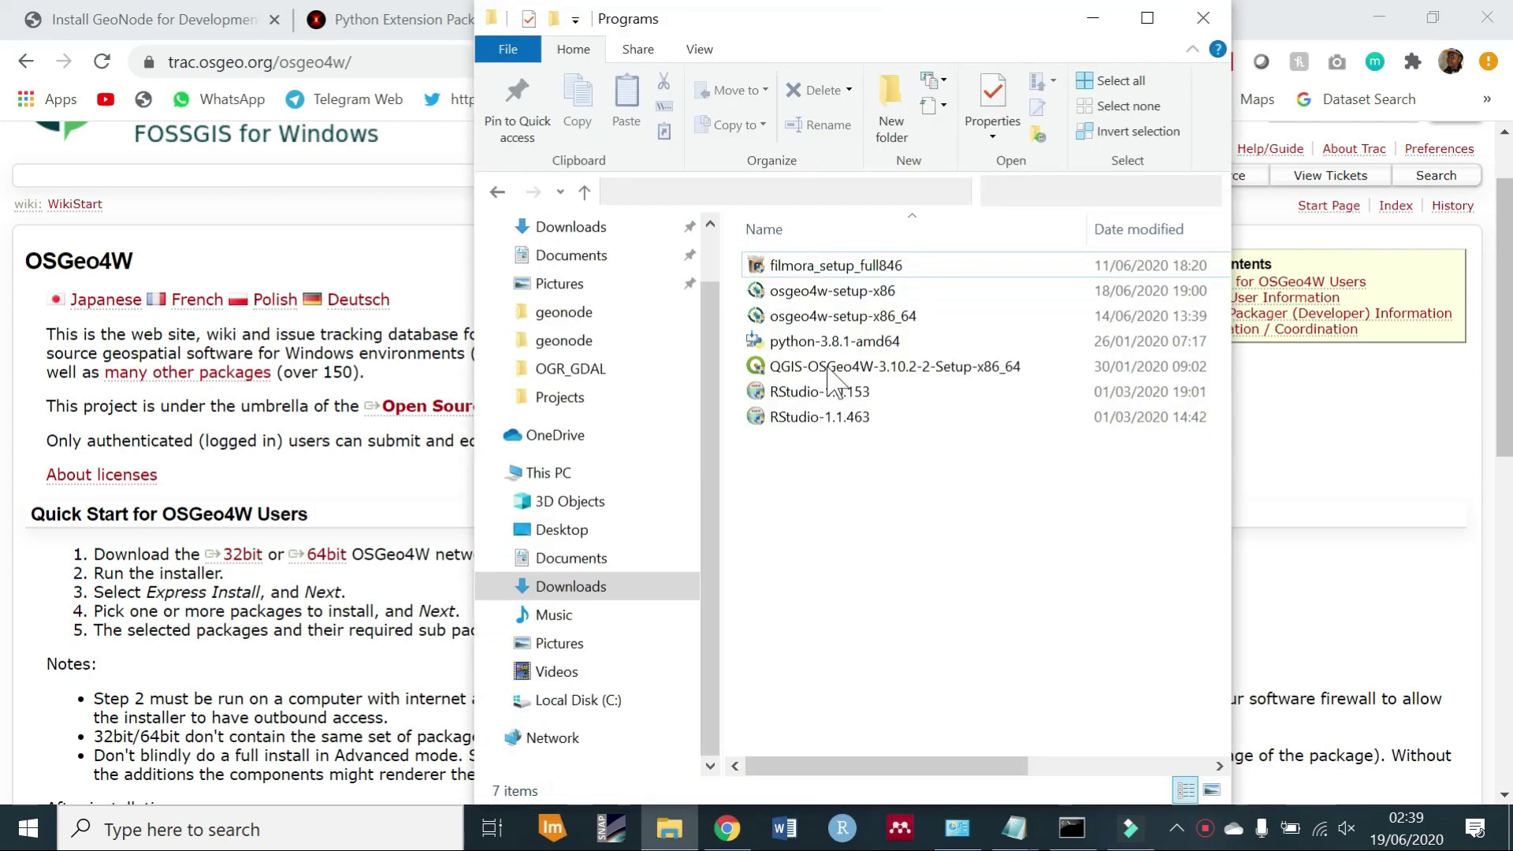
click(826, 291)
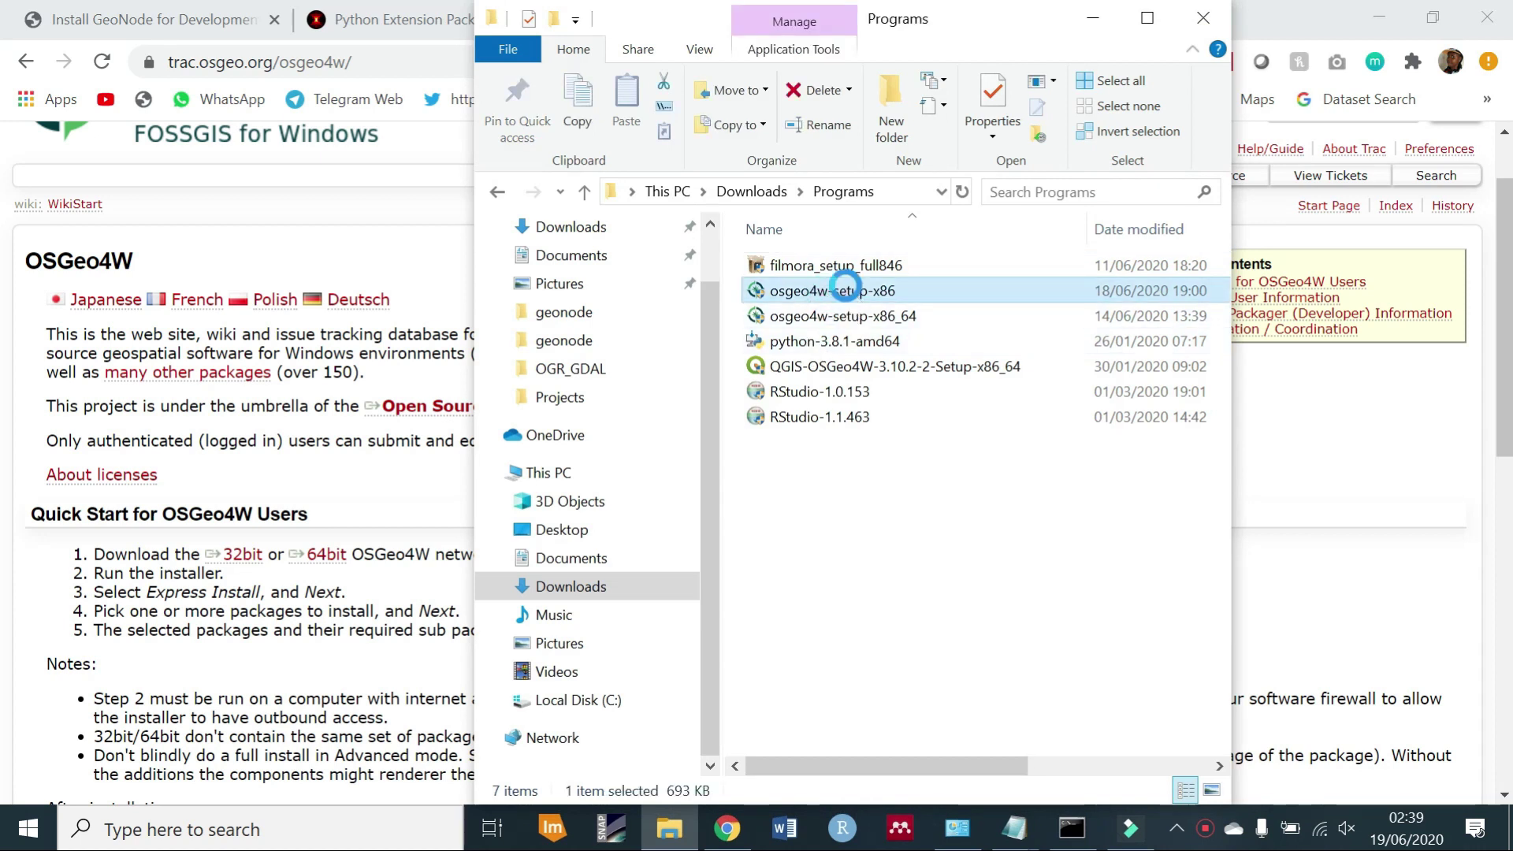
right_click(847, 290)
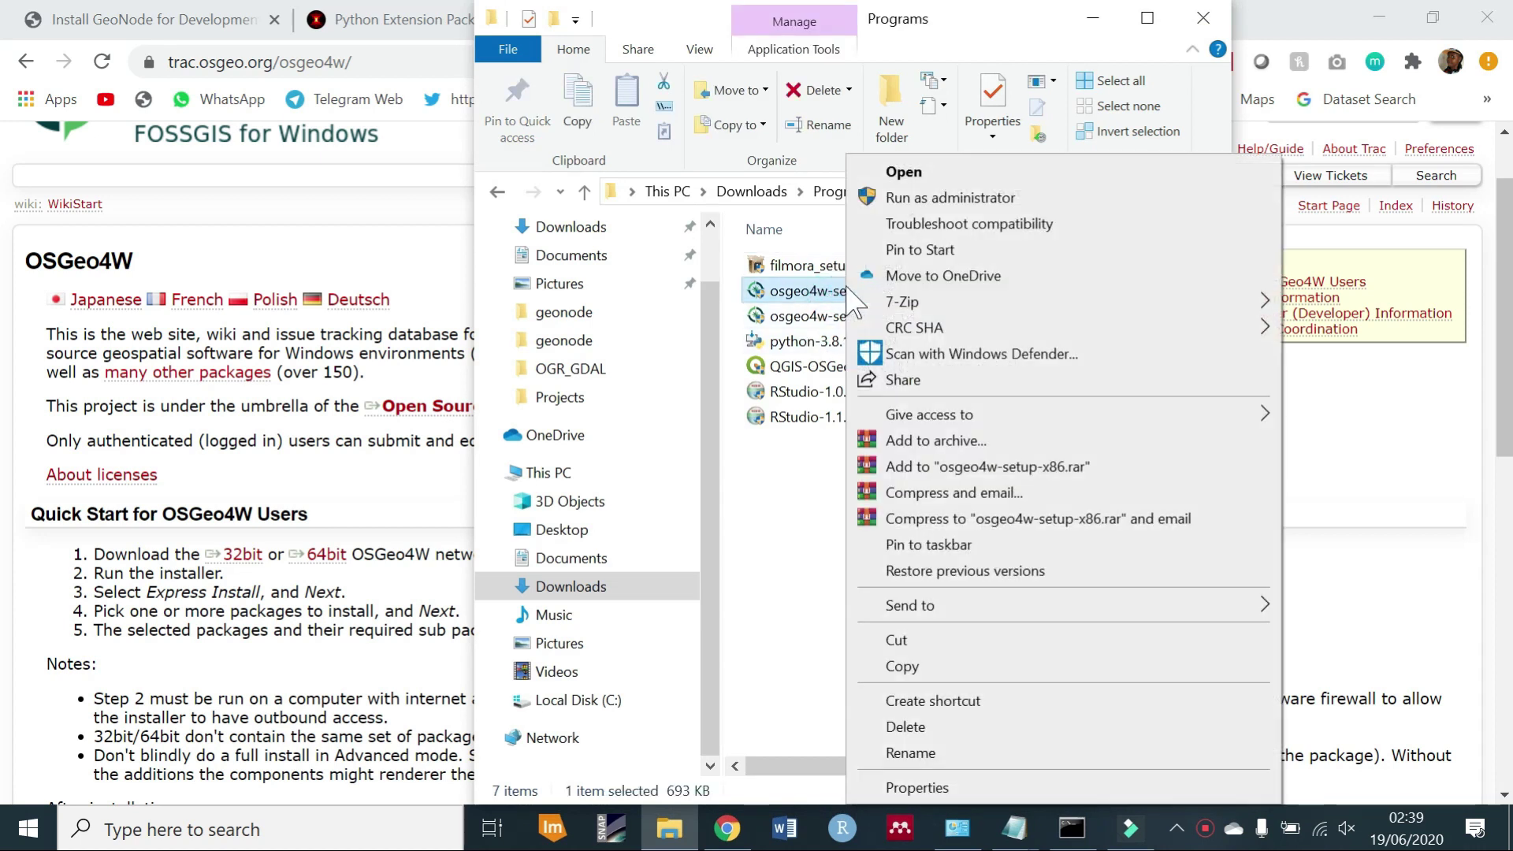
click(914, 199)
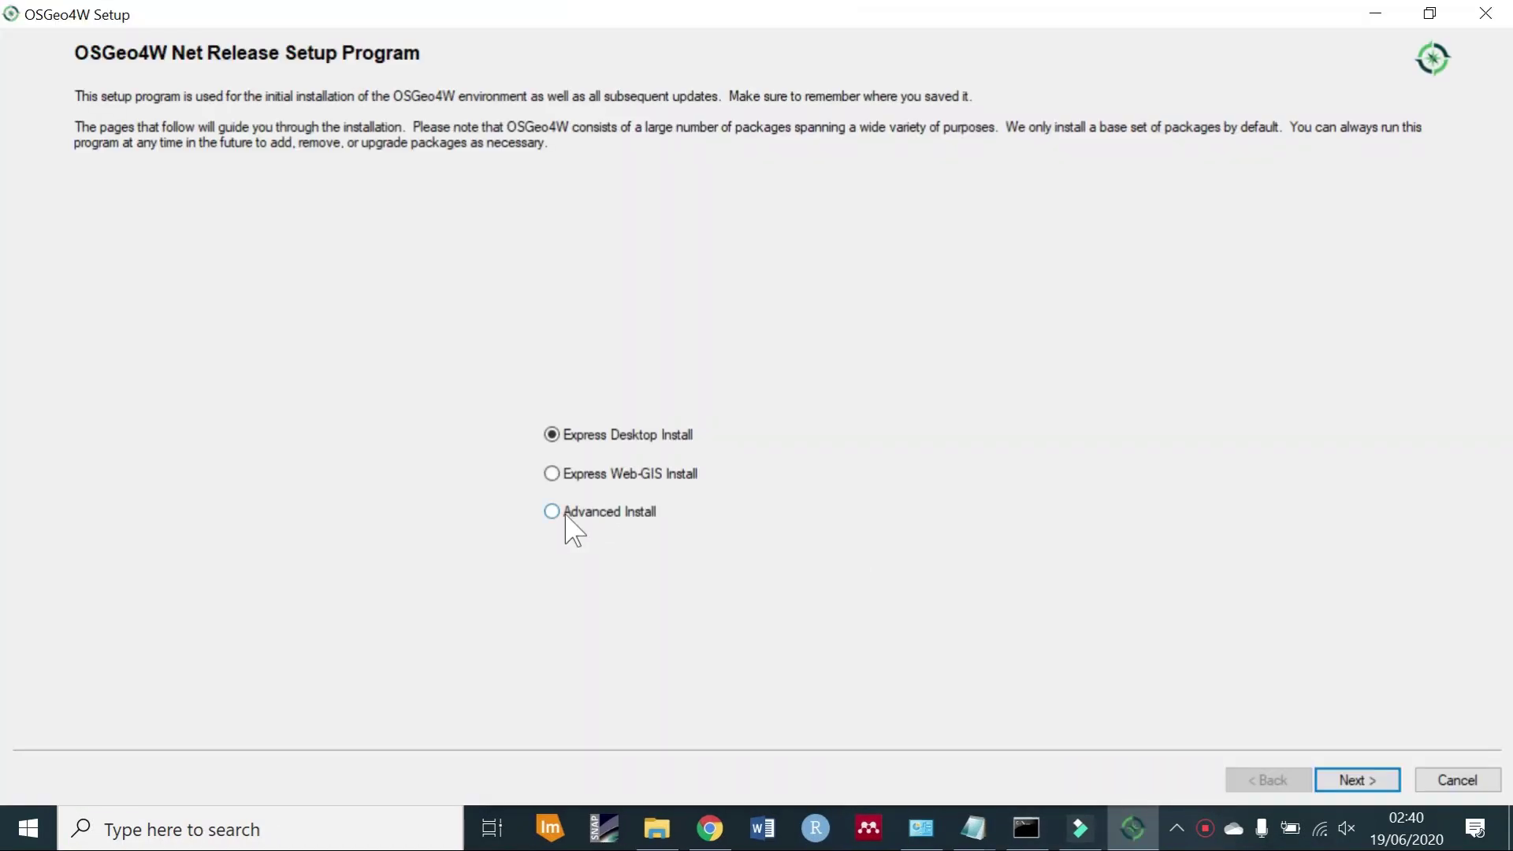
Set up an Advanced Install from the Internet into C:\OSGeo4W with Direct Connection and a mirror.
click(565, 516)
click(1329, 786)
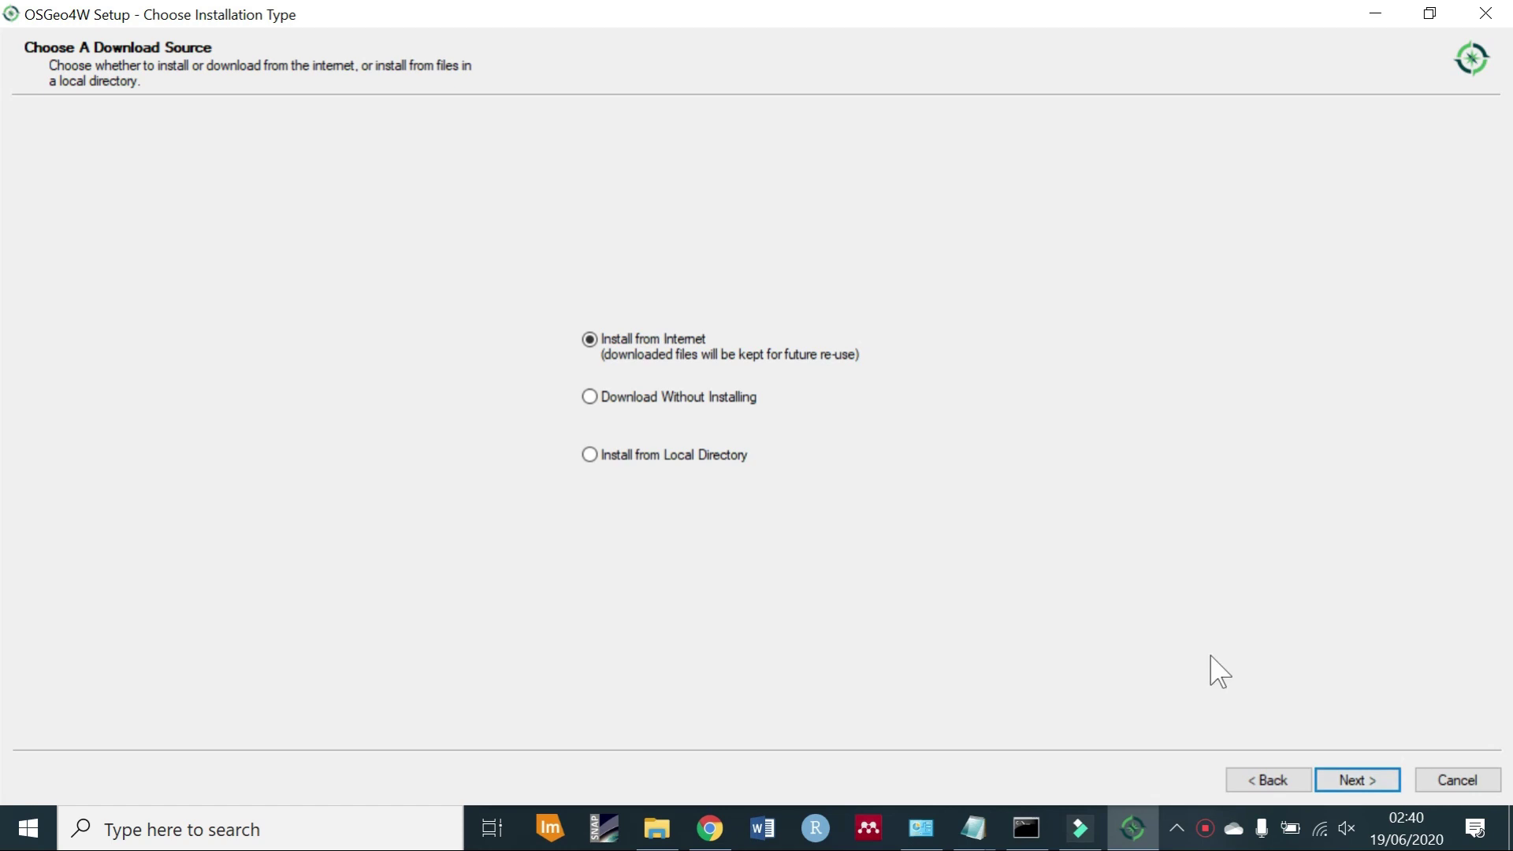
click(1349, 779)
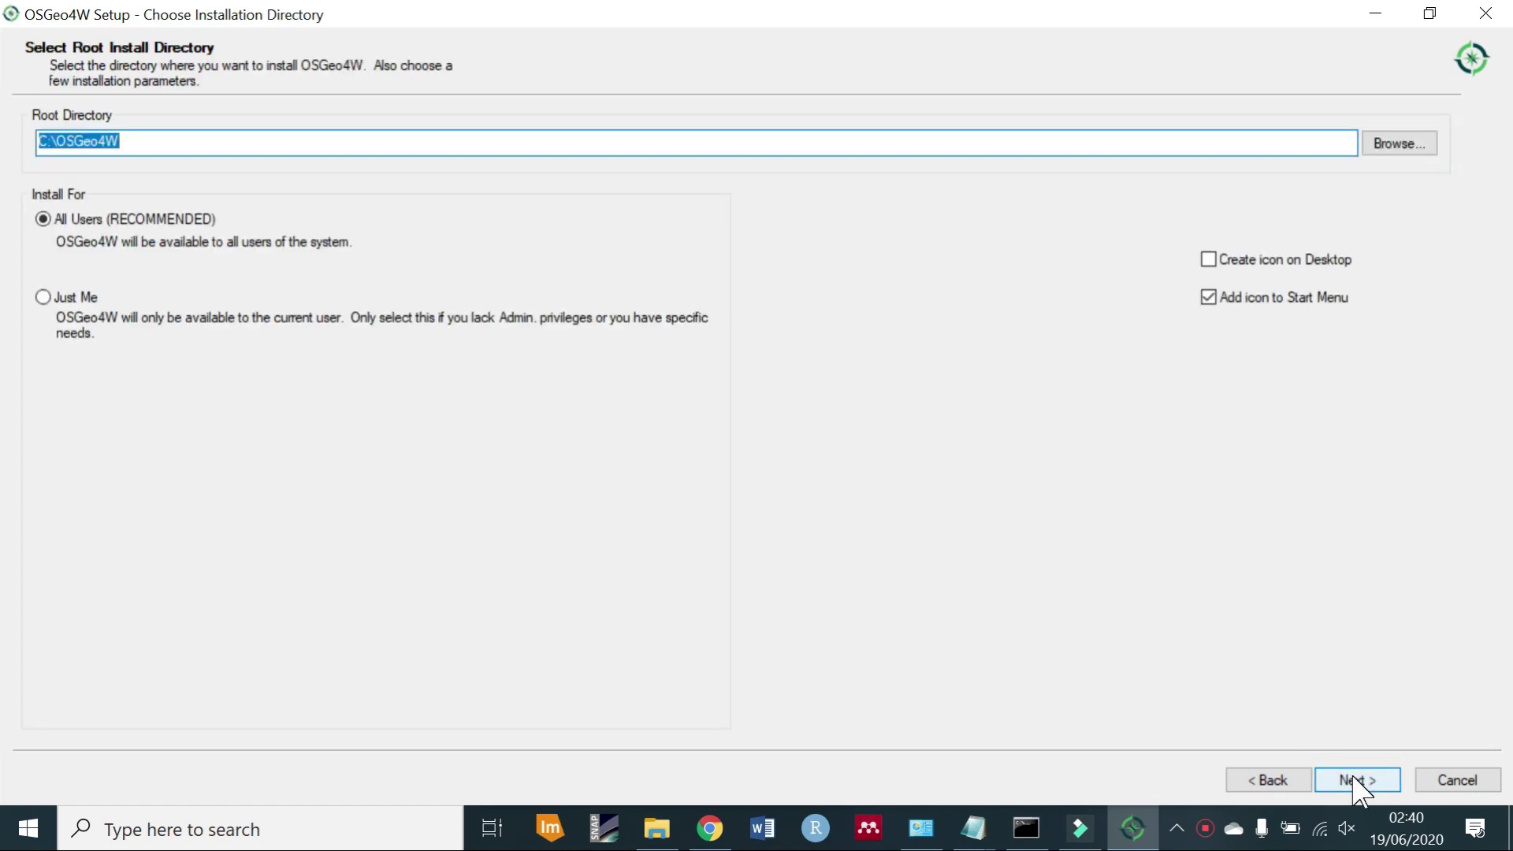
click(1353, 777)
click(1354, 777)
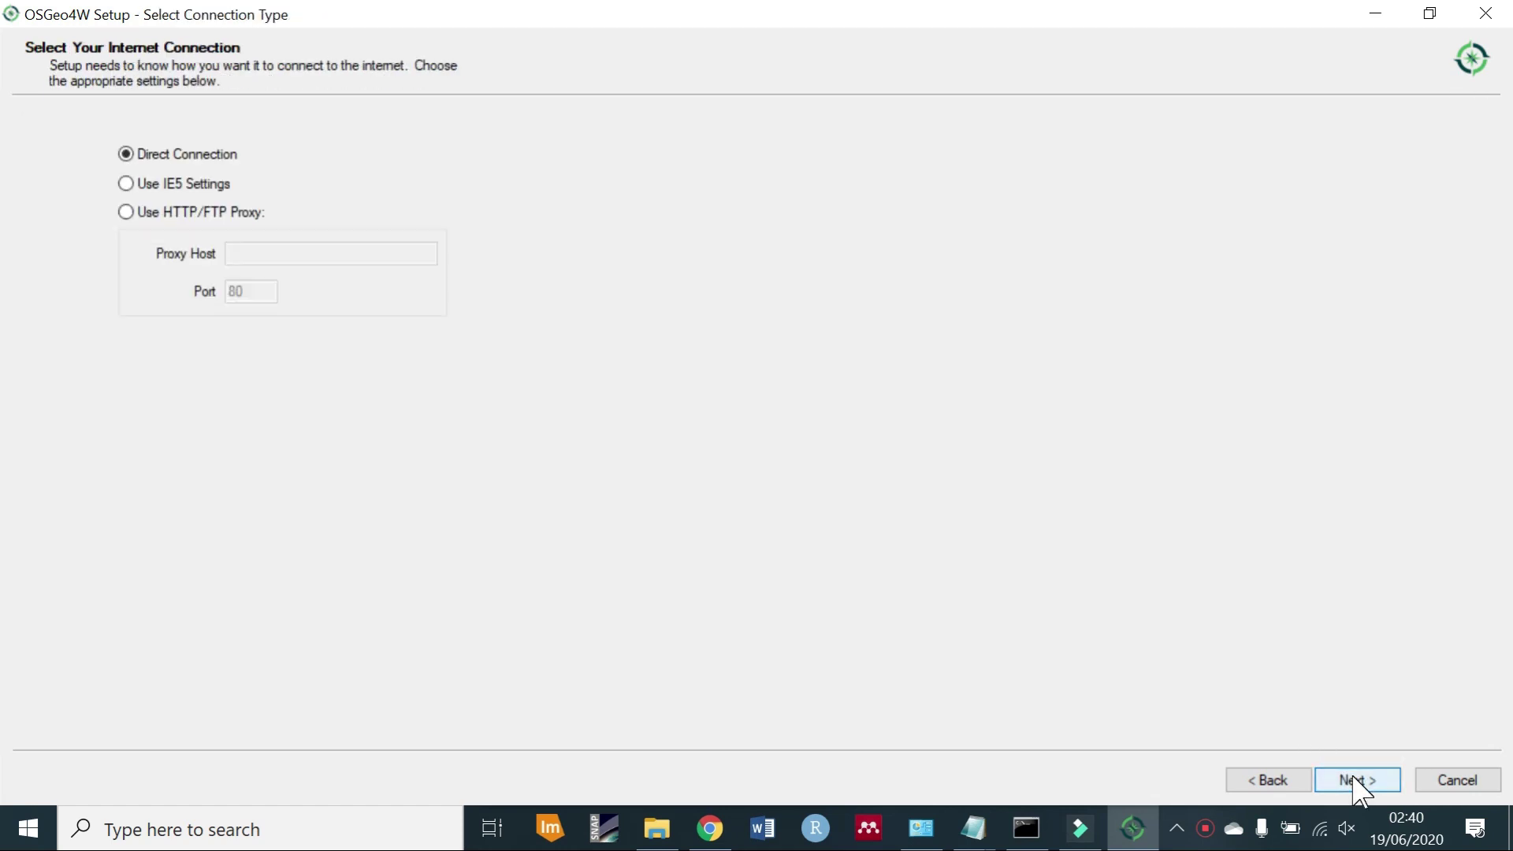
click(1355, 780)
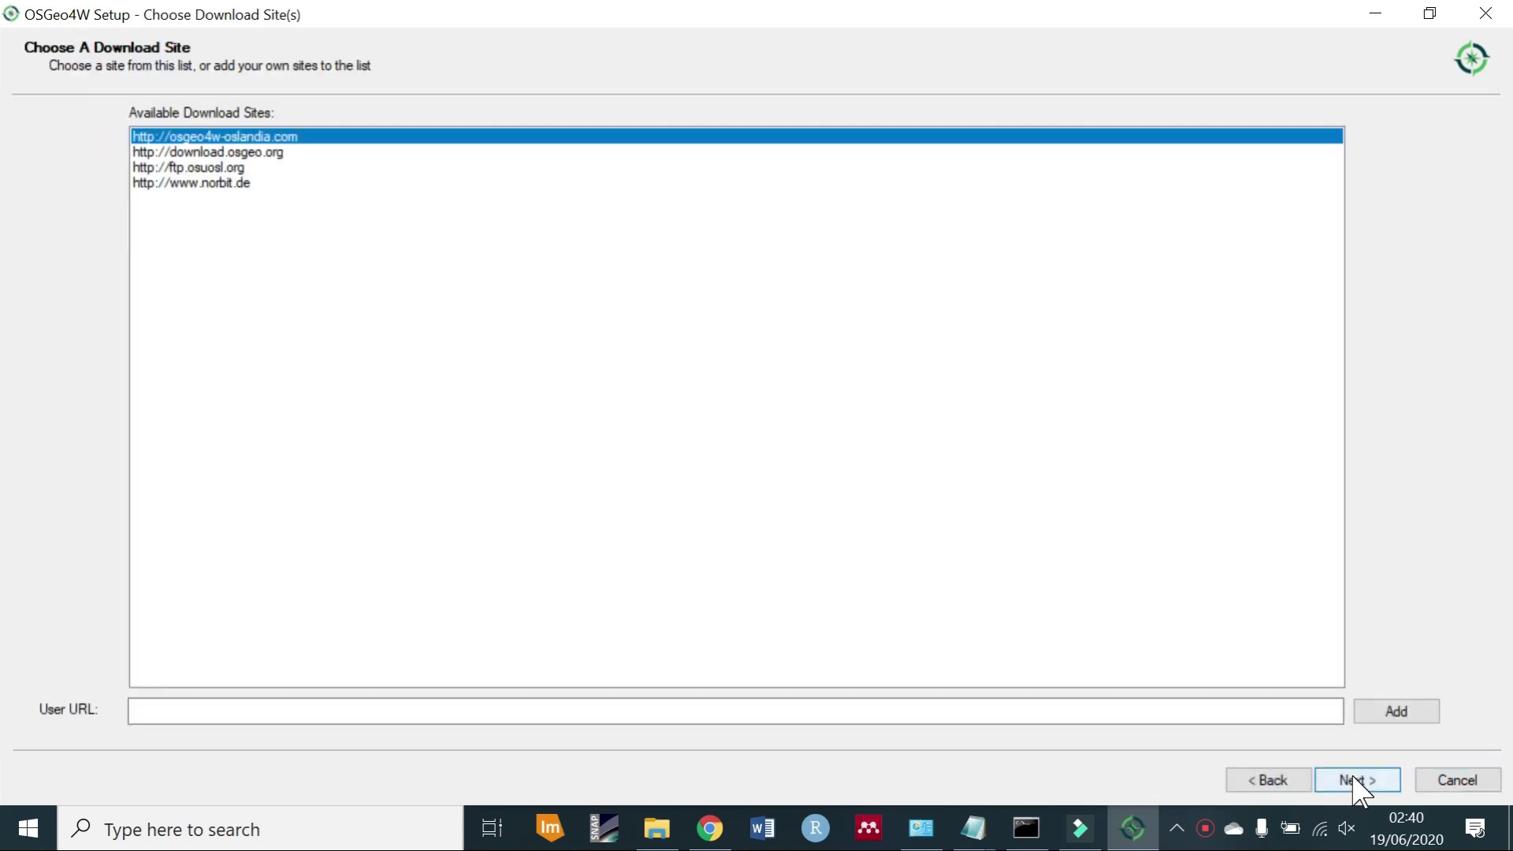
click(1358, 782)
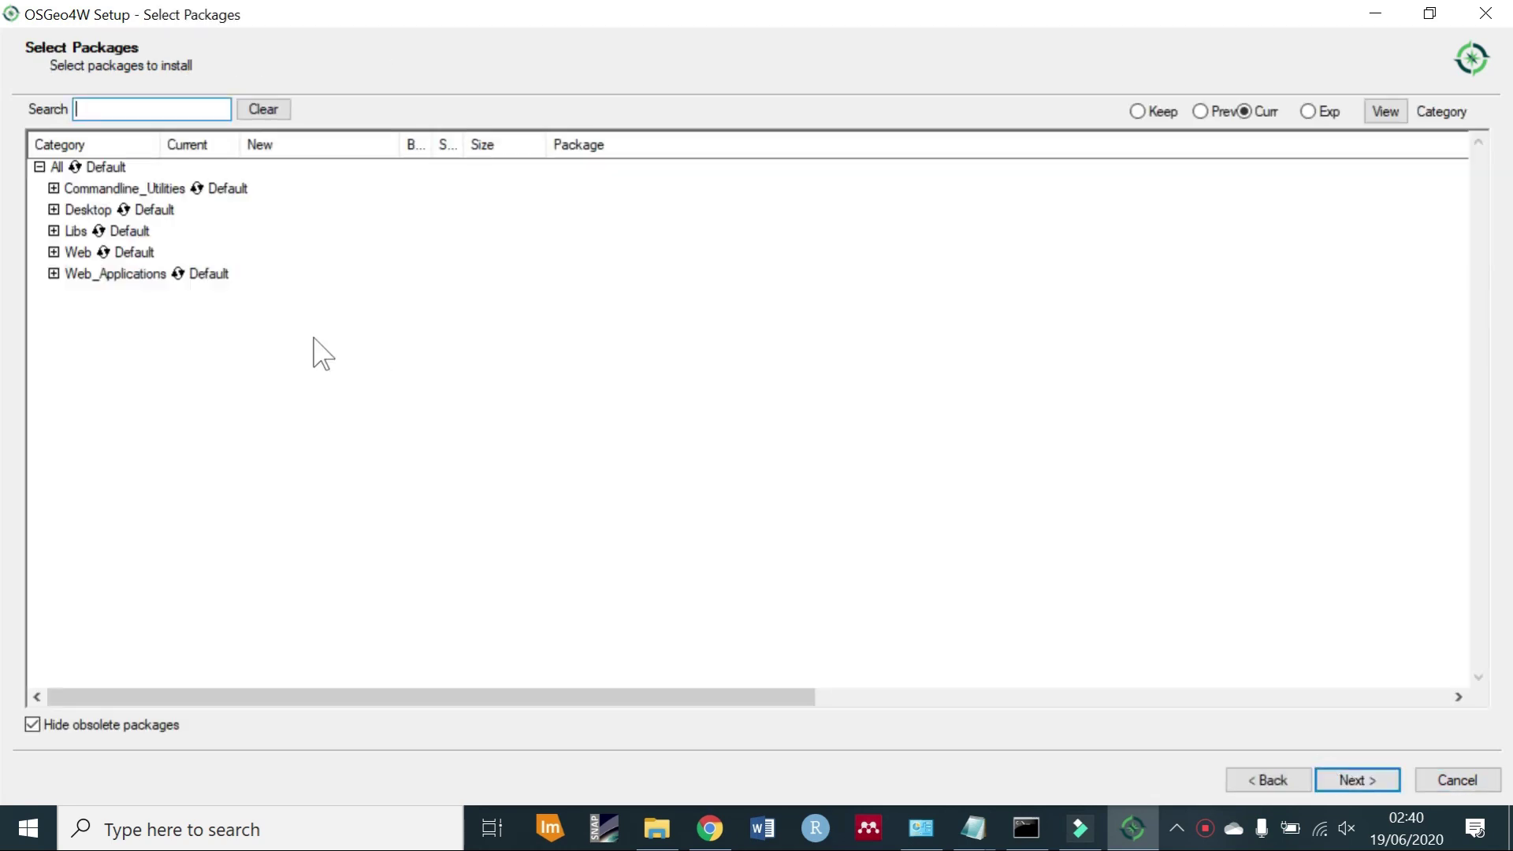
Review the Web and Libs package categories and start the installation.
click(53, 252)
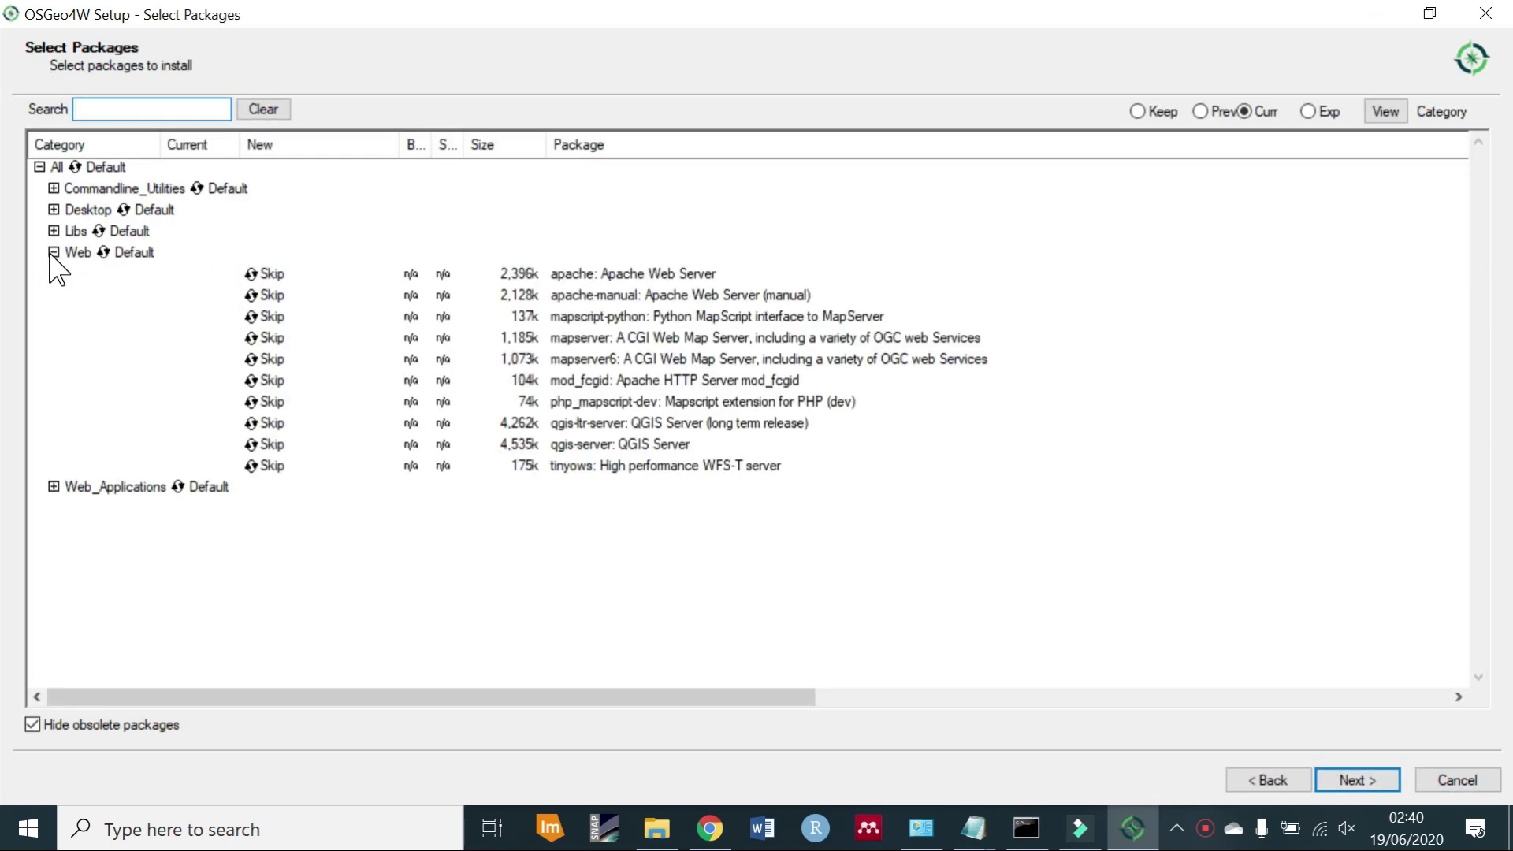
click(53, 252)
click(54, 231)
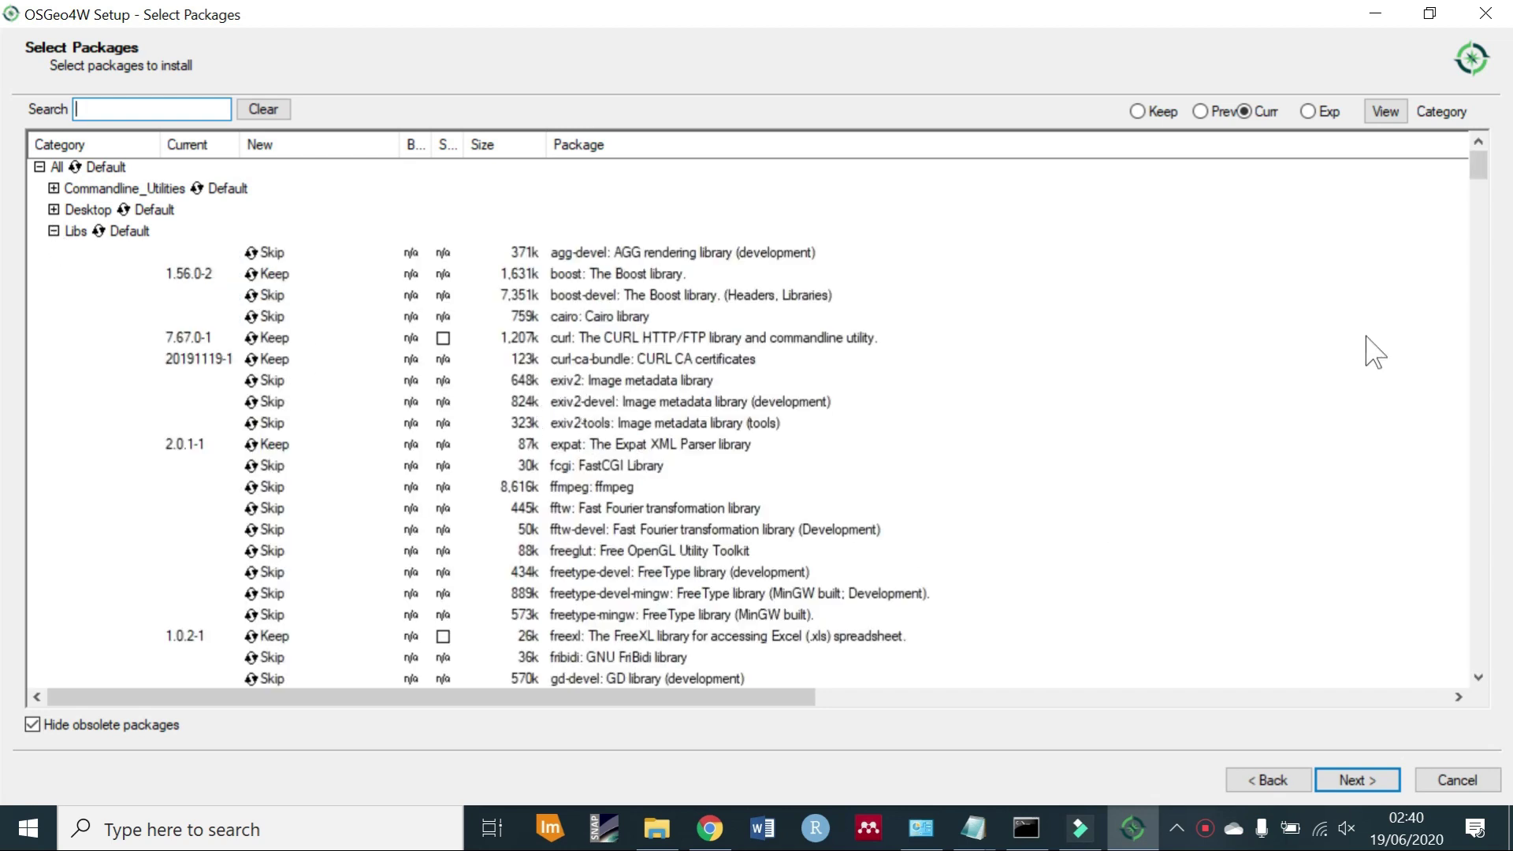
drag(1479, 167, 1478, 189)
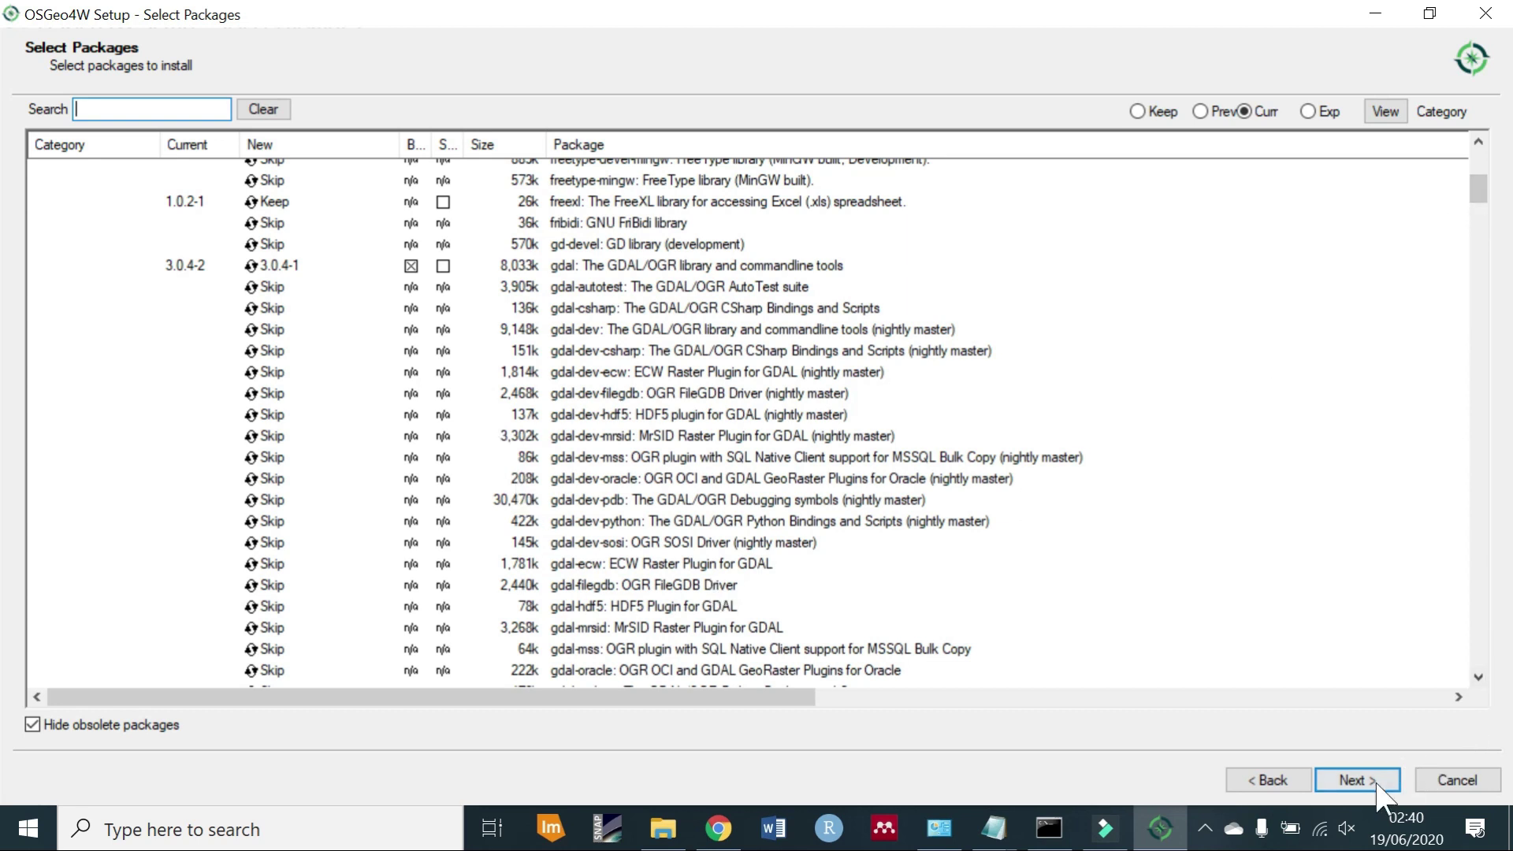
click(1354, 781)
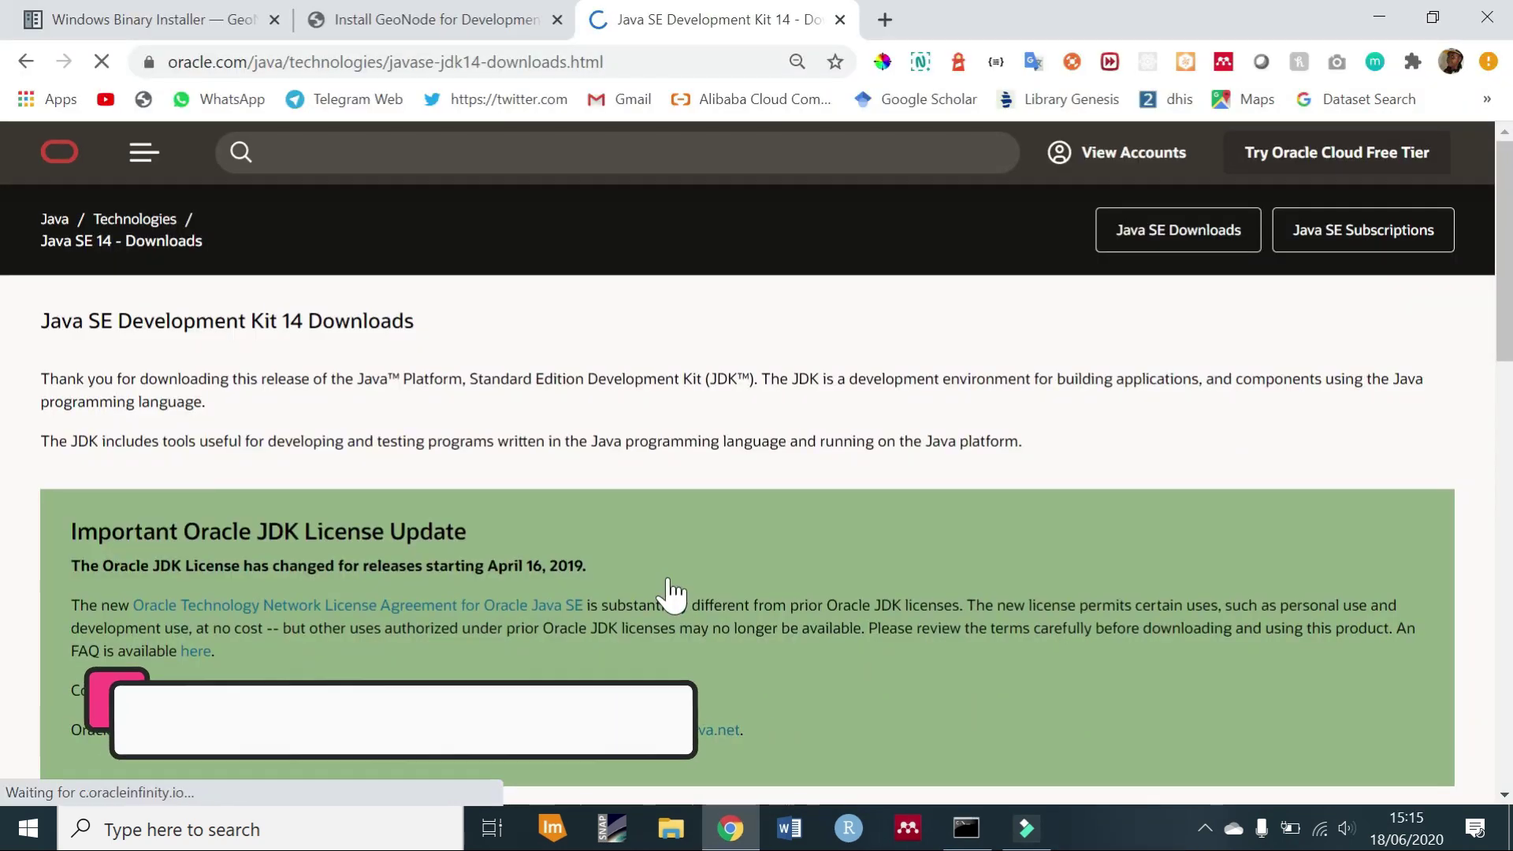
Accept the Oracle license and download jdk-14.0.1_windows-x64_bin.exe.
scroll(670, 594, down, 5)
scroll(670, 594, down, 4)
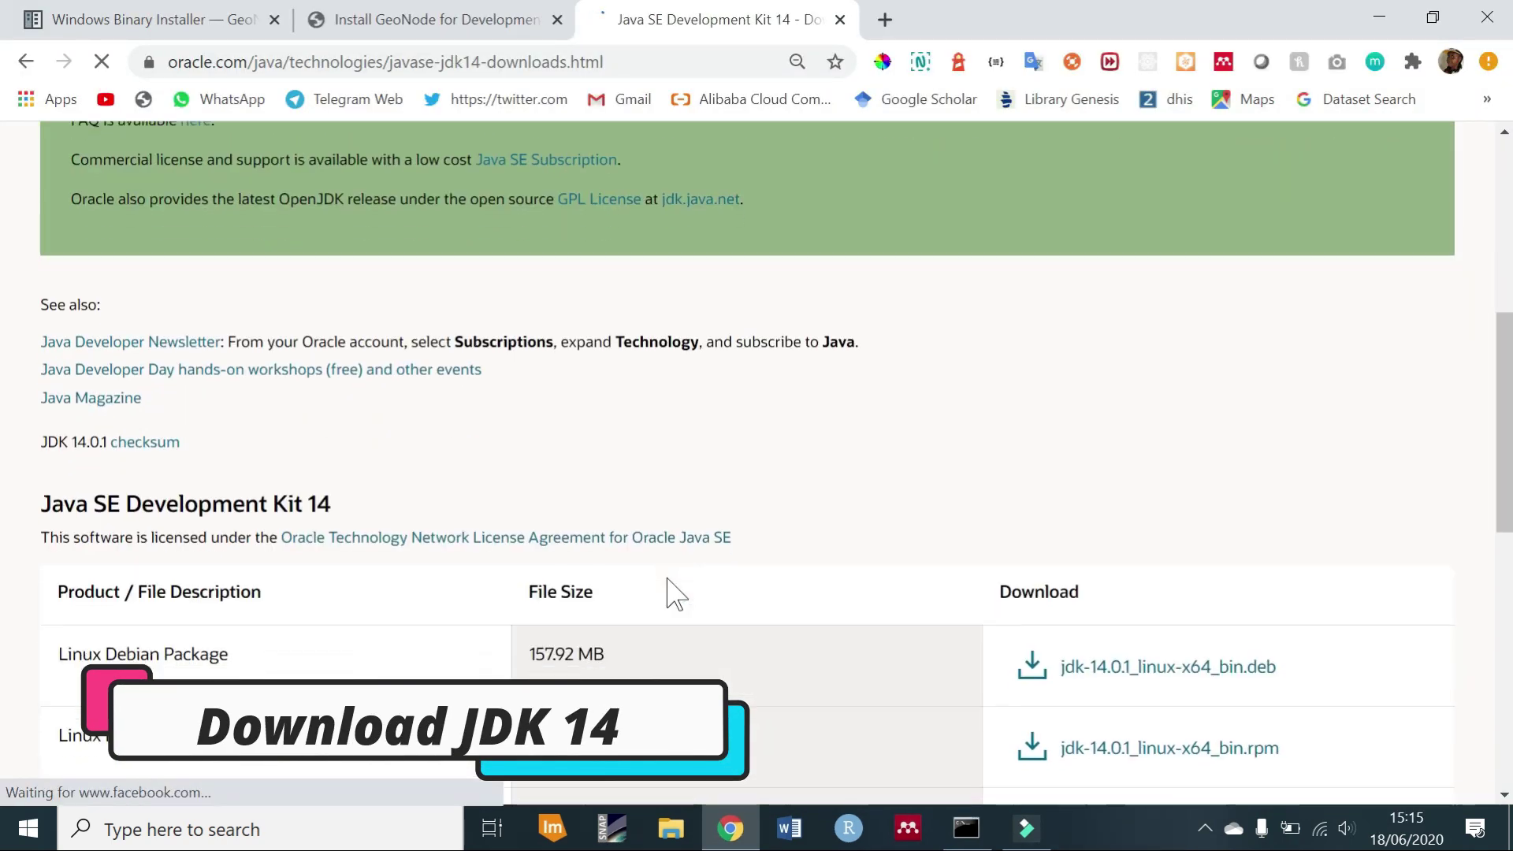
scroll(670, 594, down, 4)
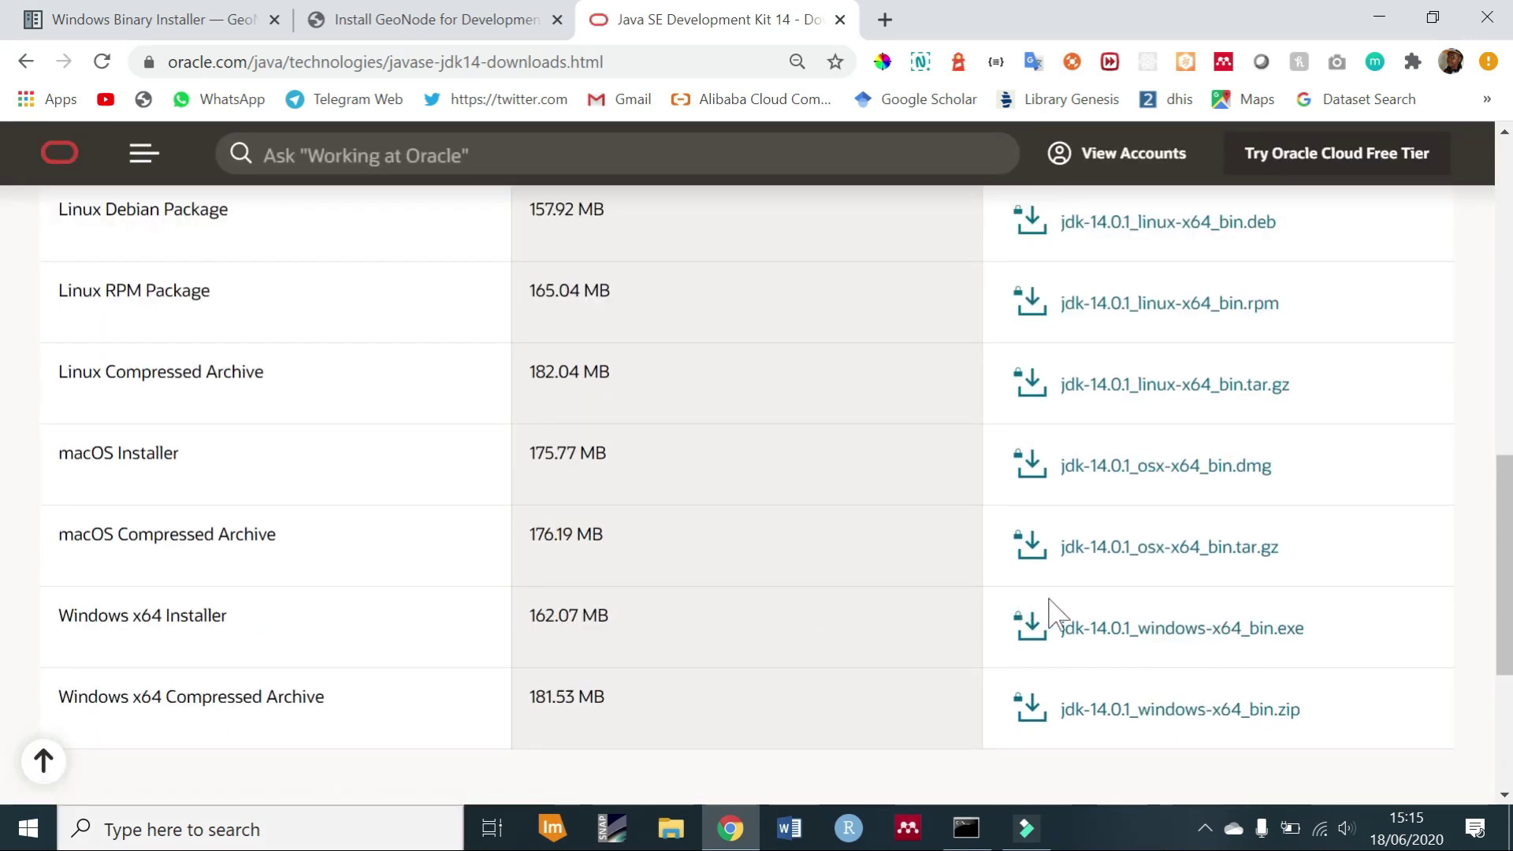
click(1104, 635)
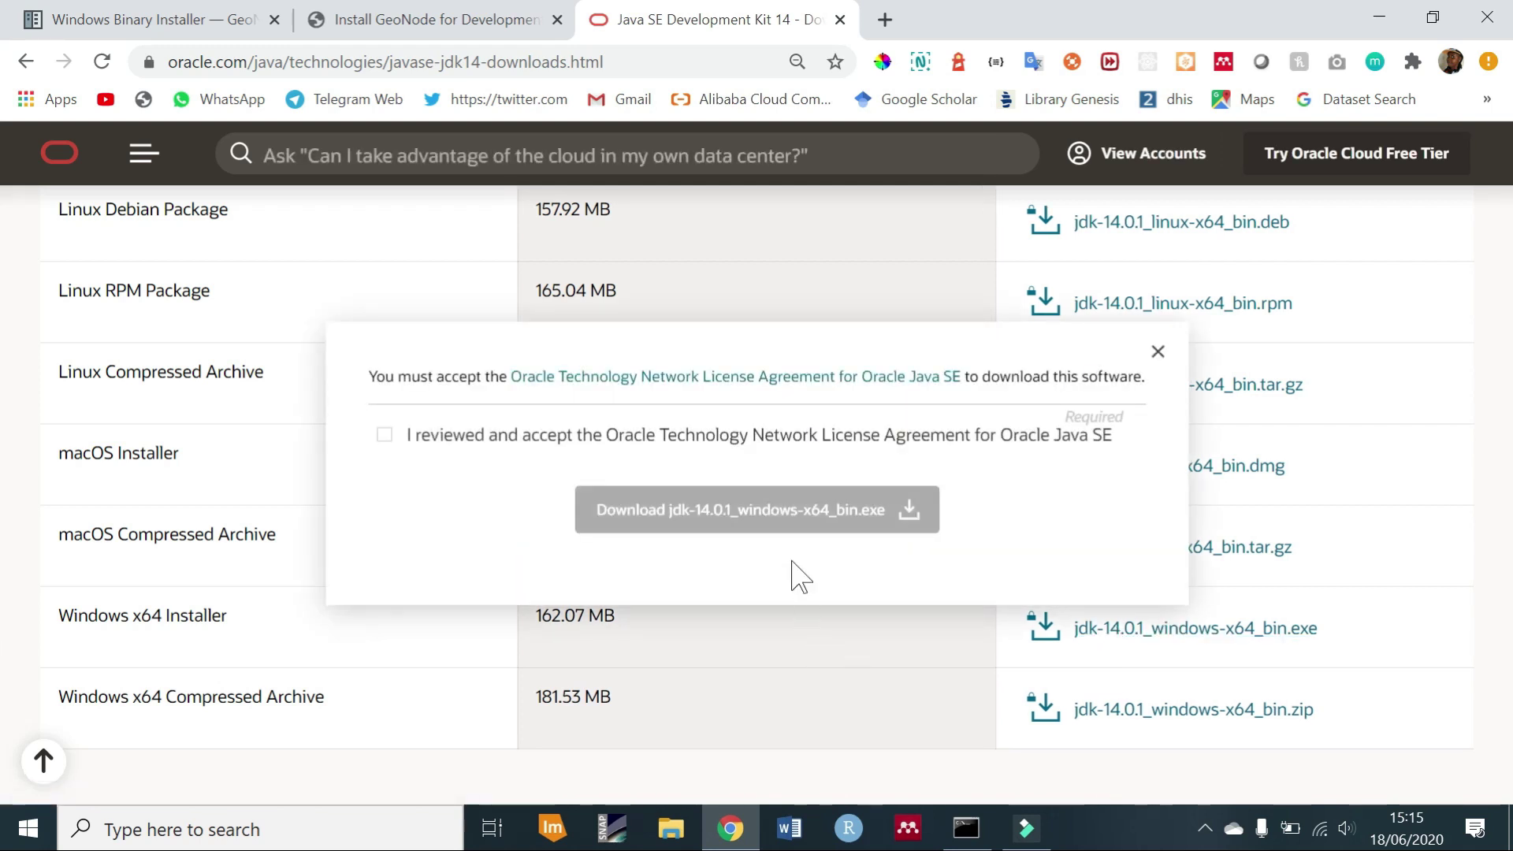
click(385, 435)
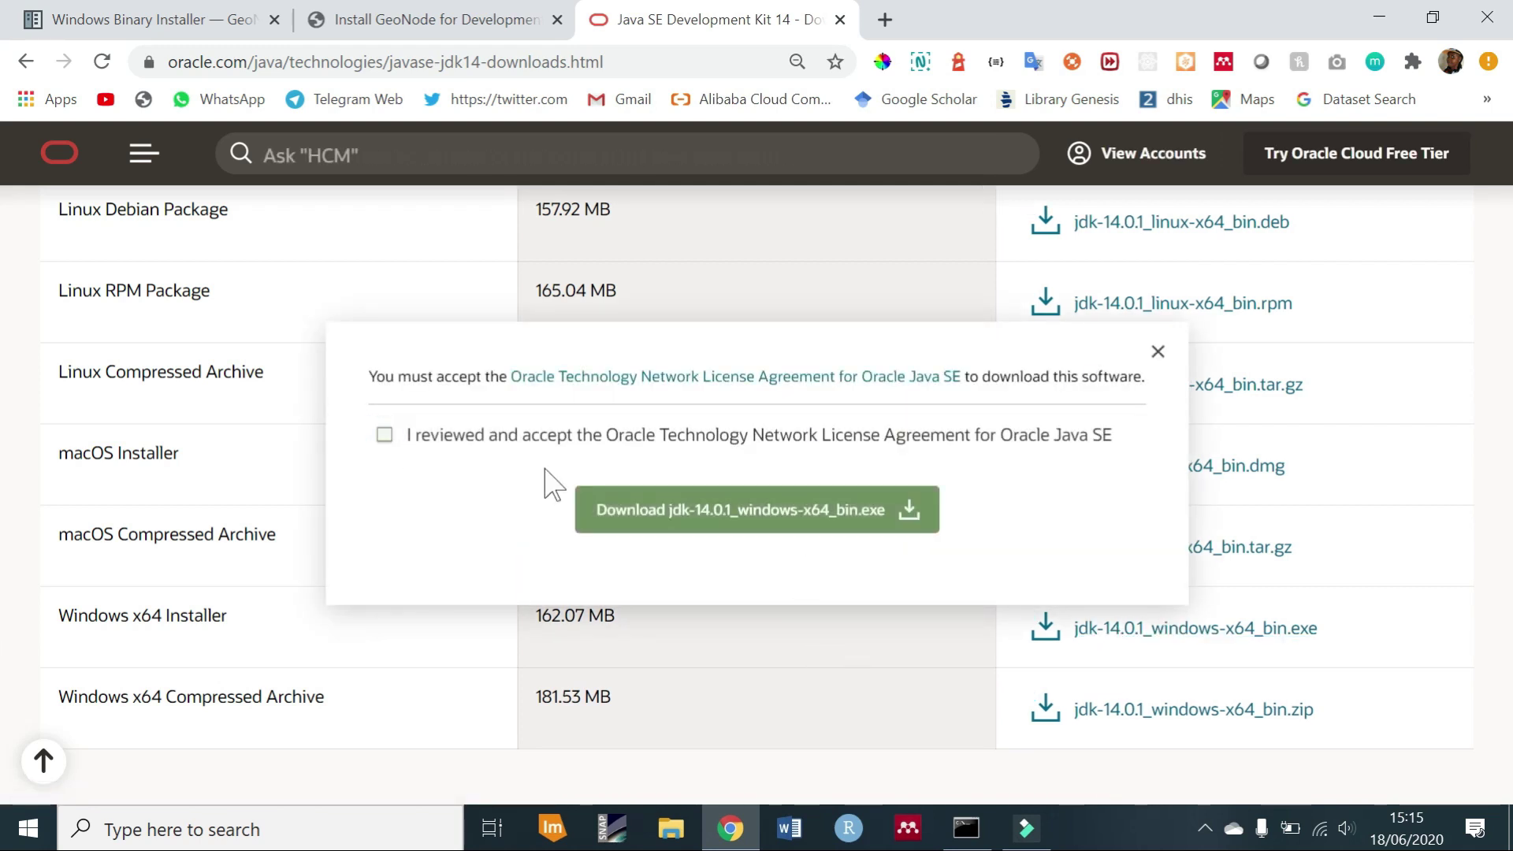
click(696, 504)
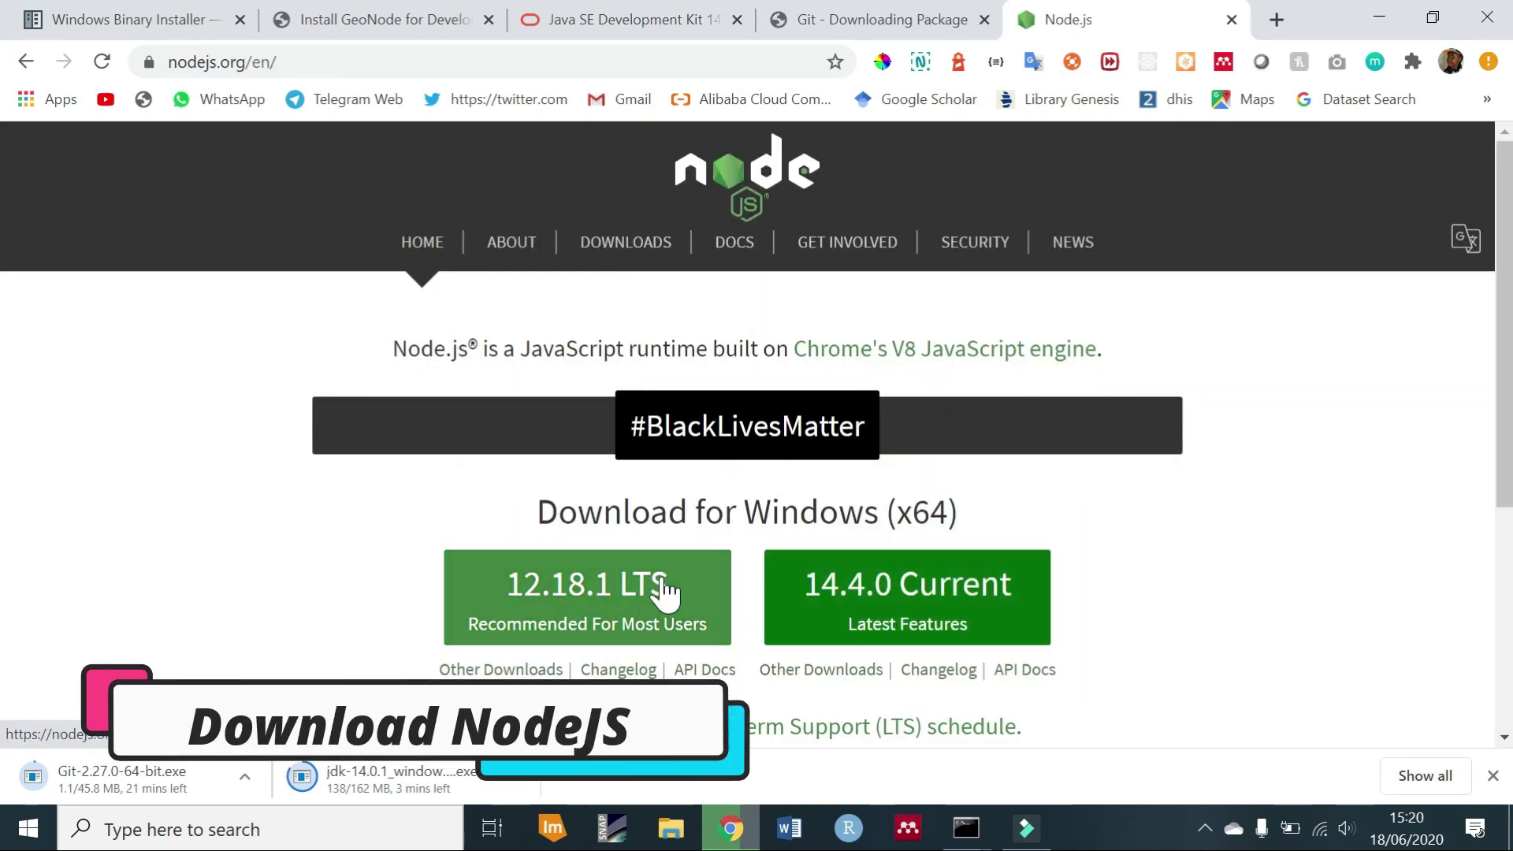
Download the Node.js 12.18.1 LTS installer from nodejs.org.
click(664, 590)
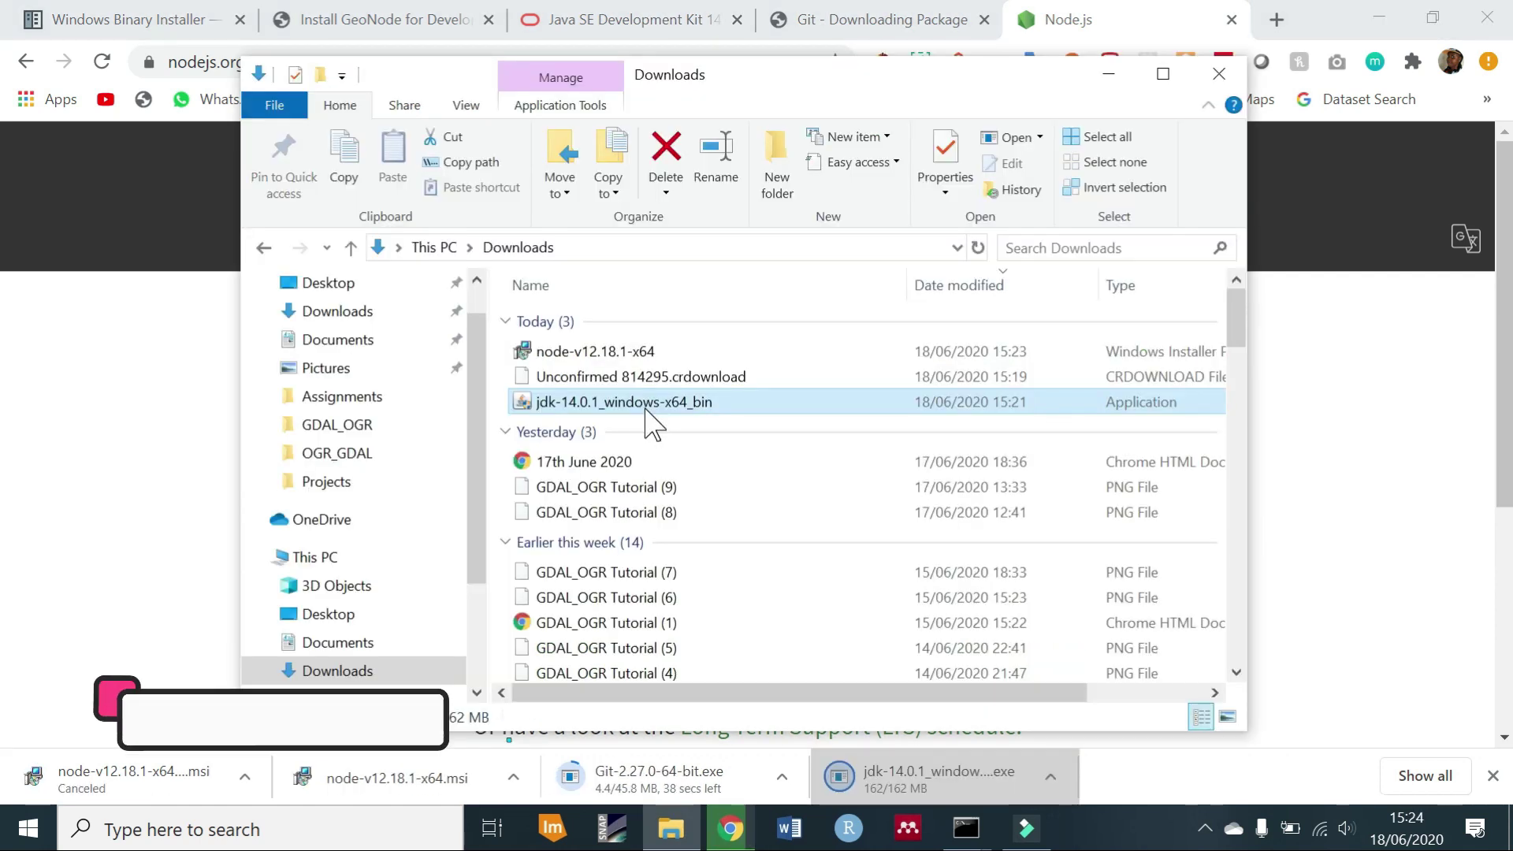
Run the JDK 14.0.1 installer as administrator and install to the default C:\Program Files\Java\jdk-14.0.1\.
double_click(644, 402)
right_click(645, 408)
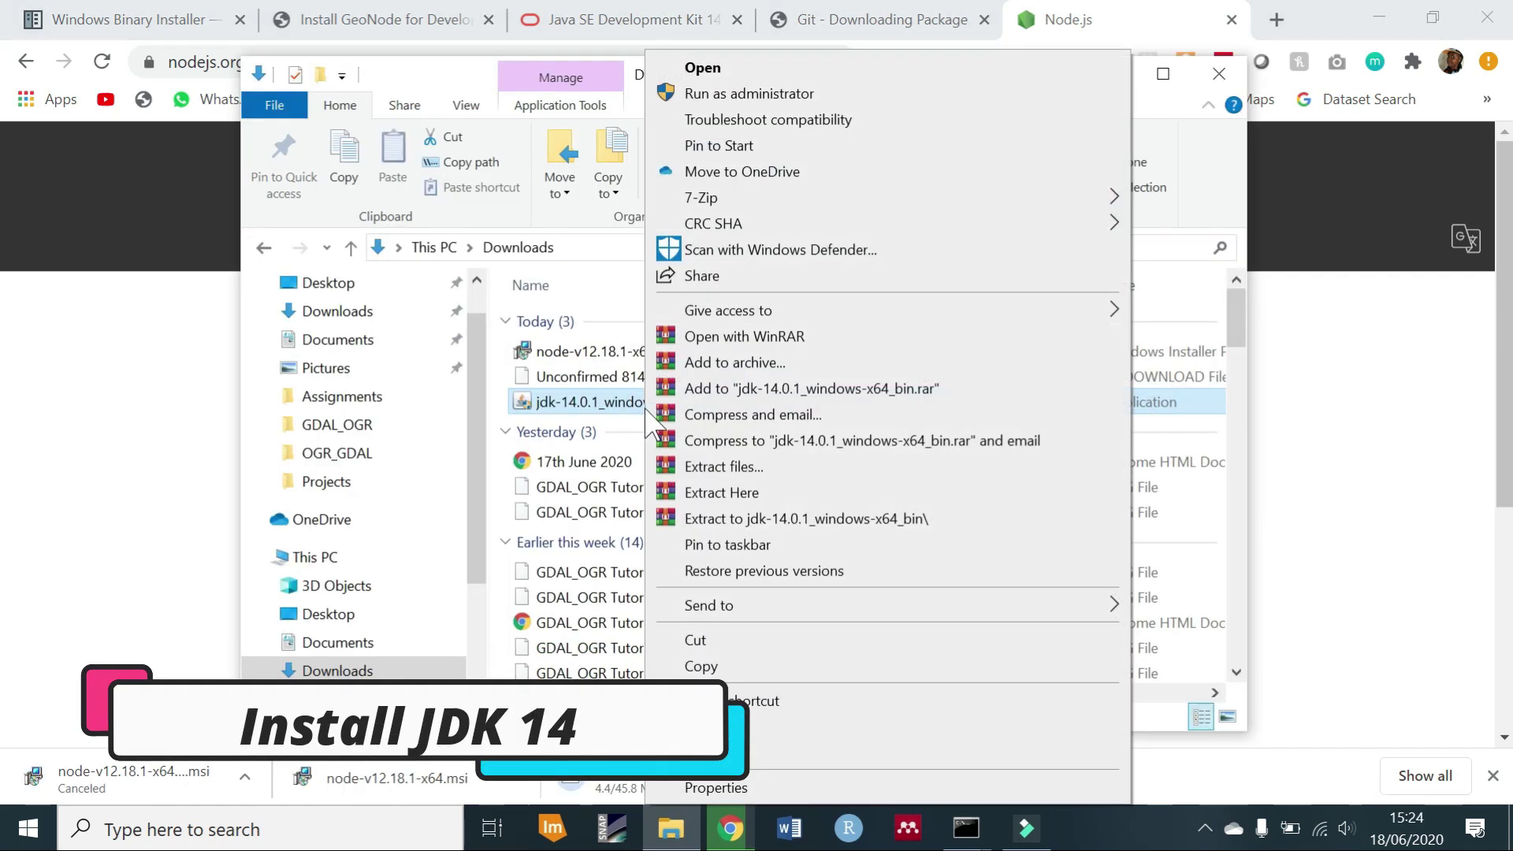
click(827, 93)
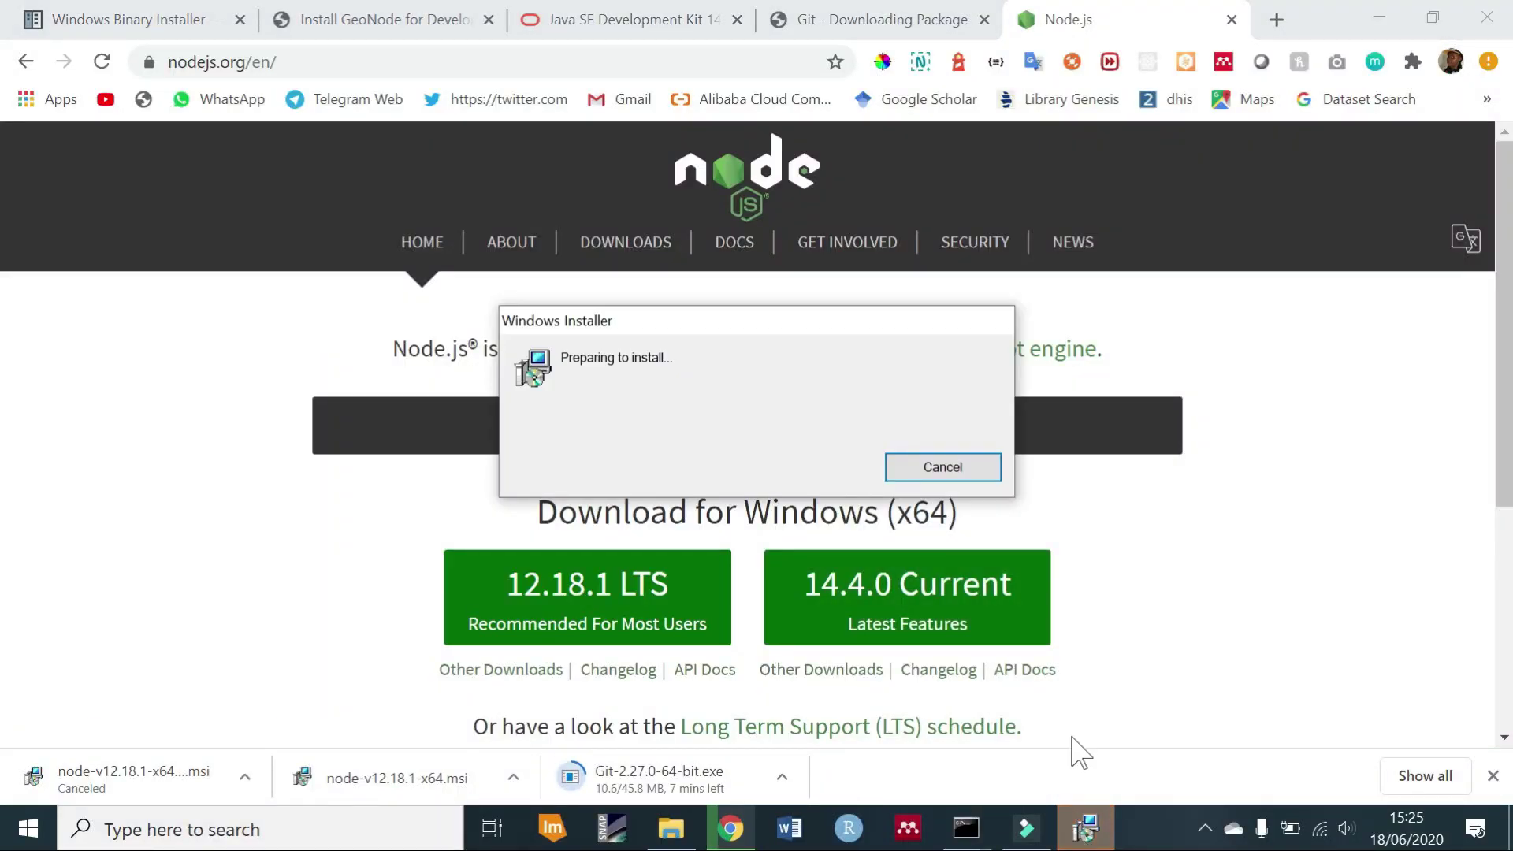
click(1379, 17)
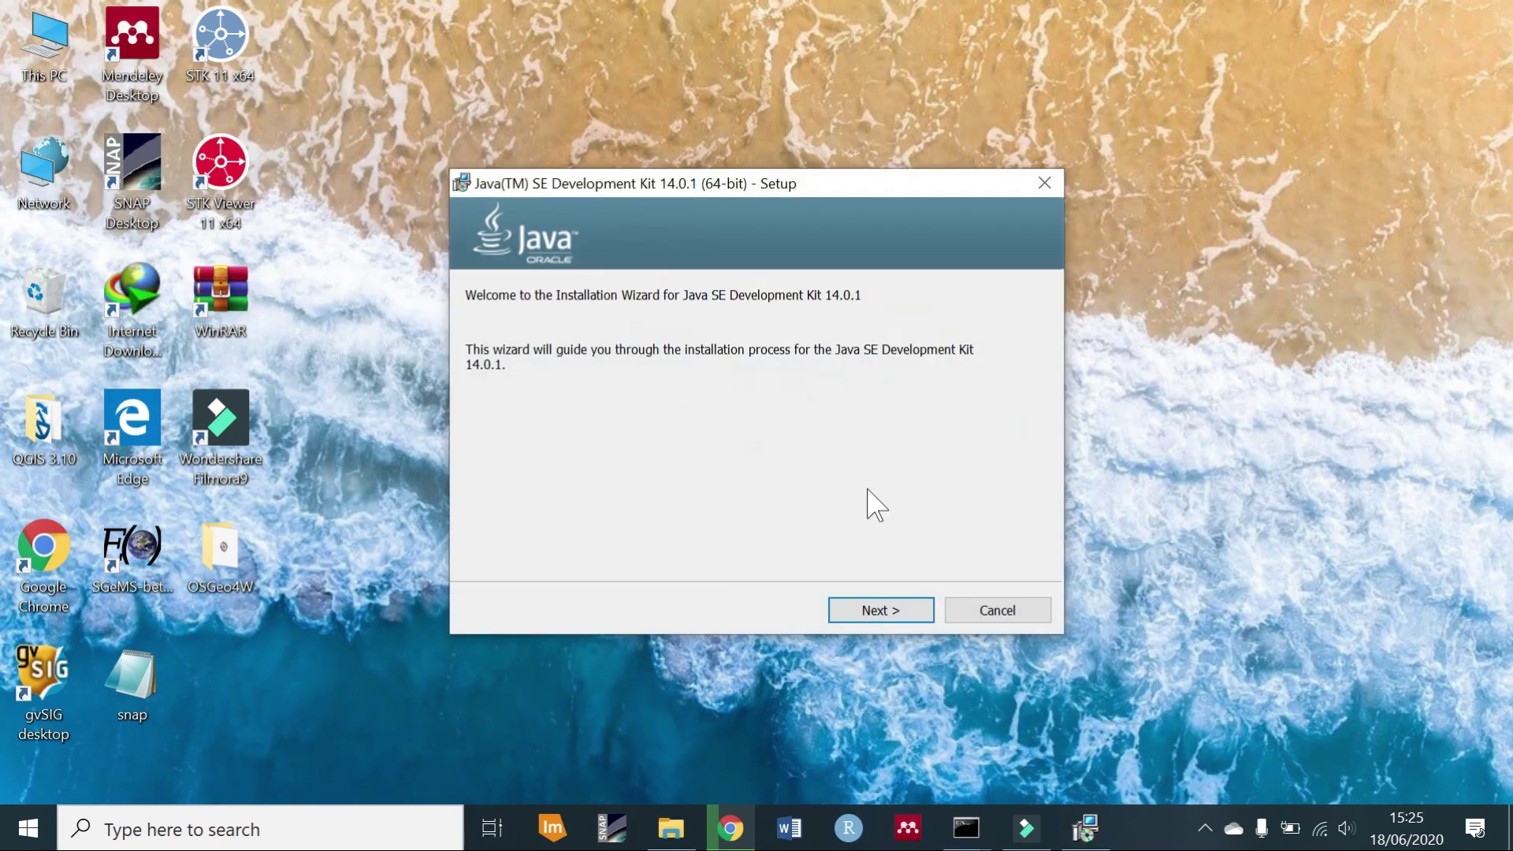
click(897, 603)
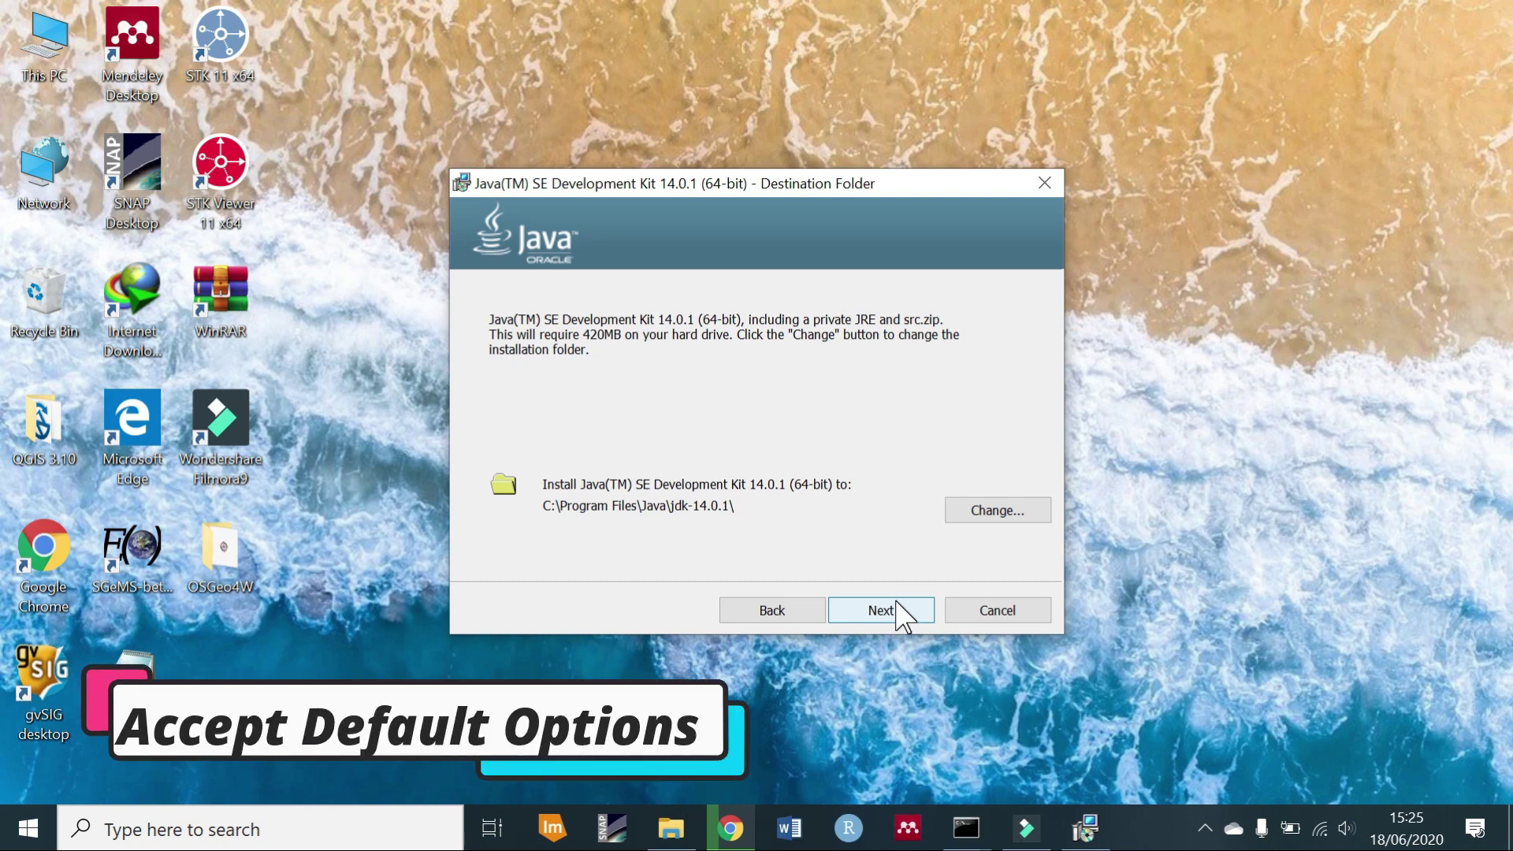
click(880, 610)
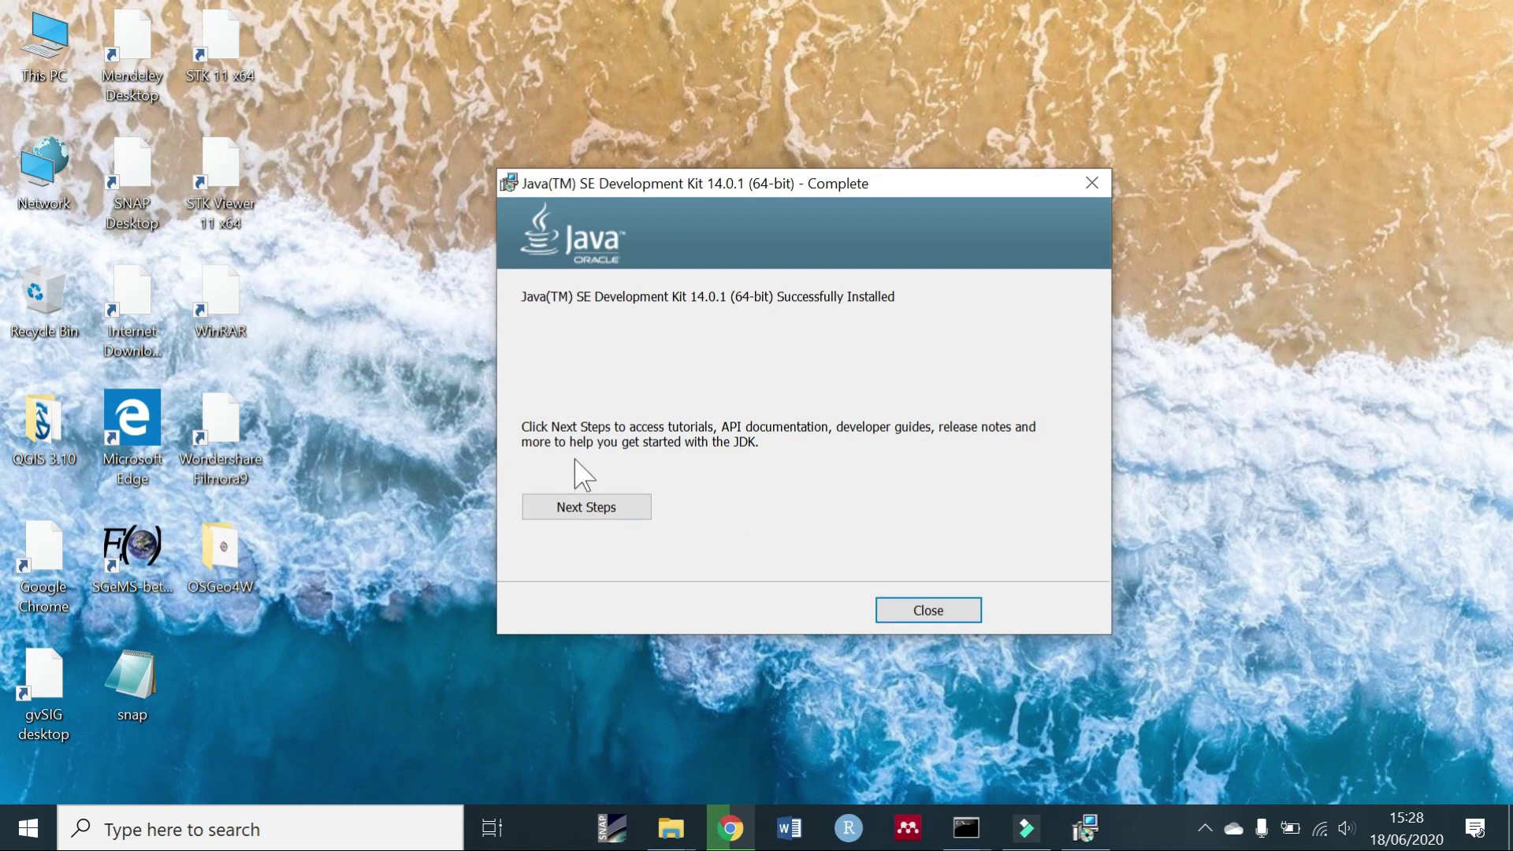
Close the JDK installer, launch Node.js setup and accept its licence.
click(930, 611)
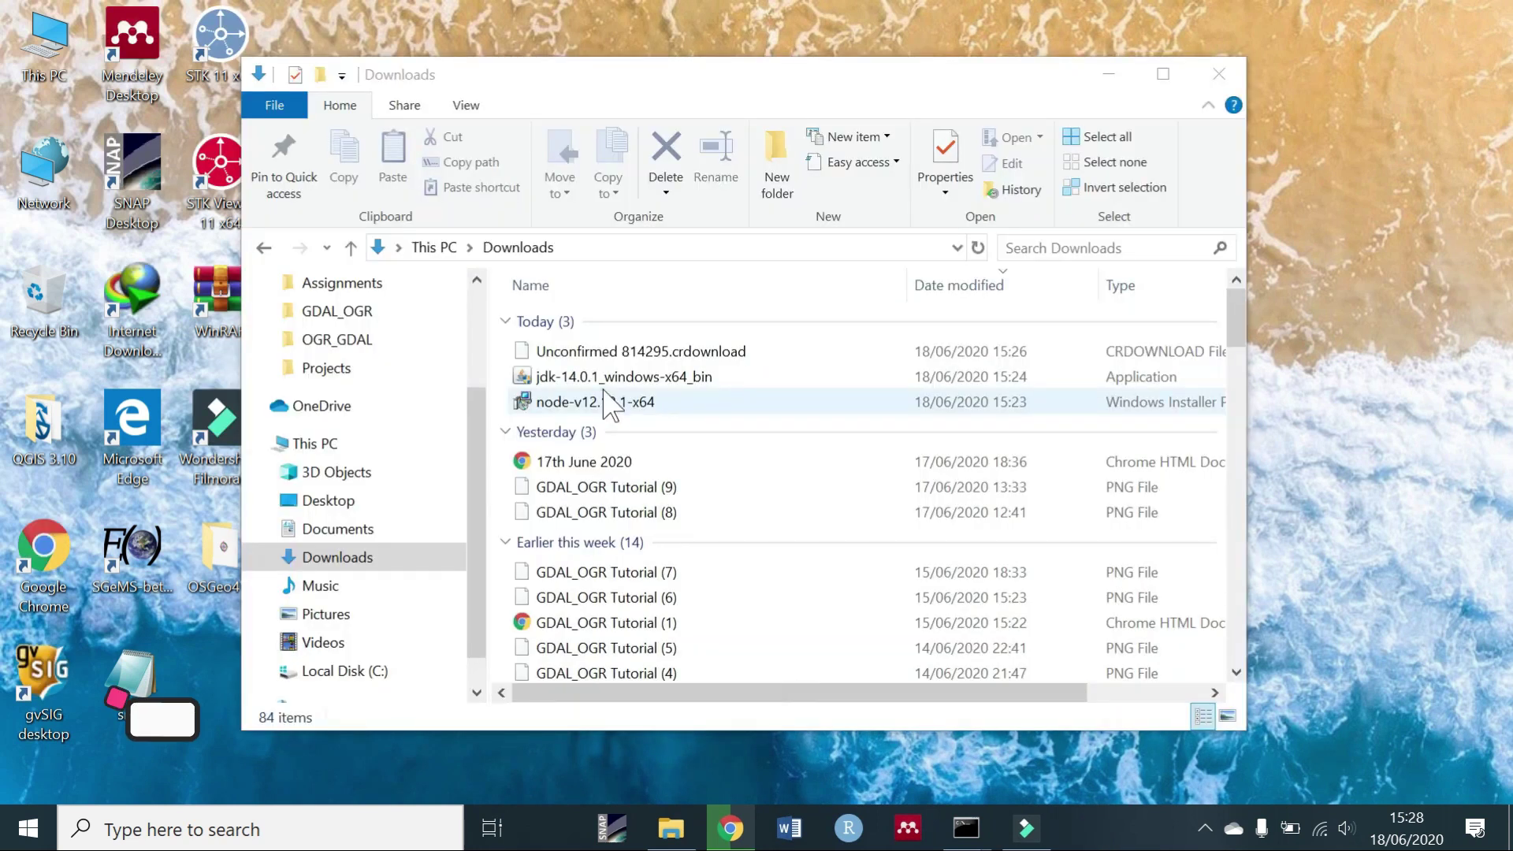
right_click(607, 404)
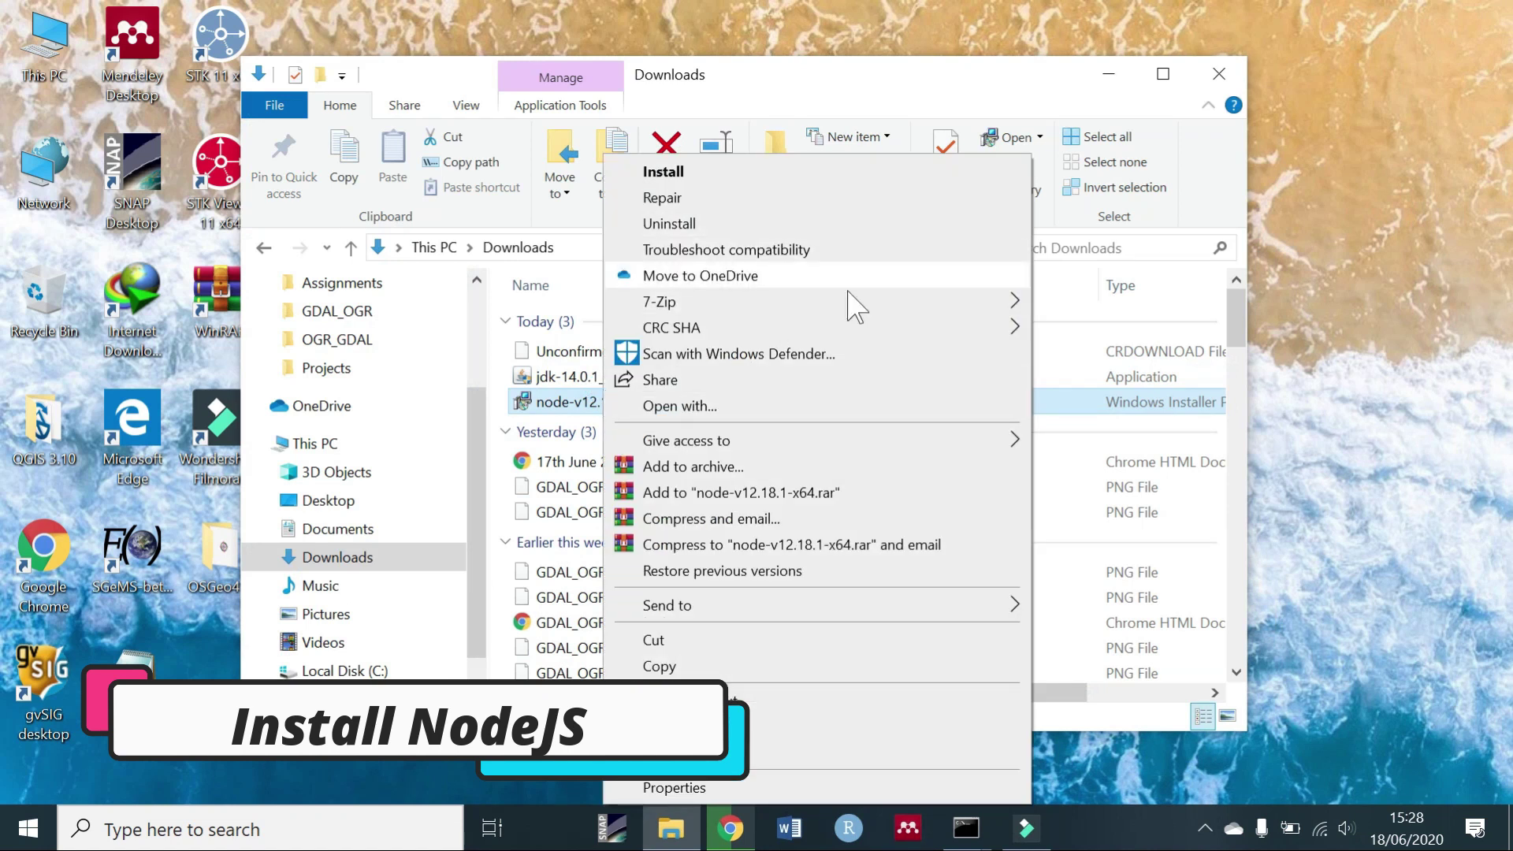
click(853, 171)
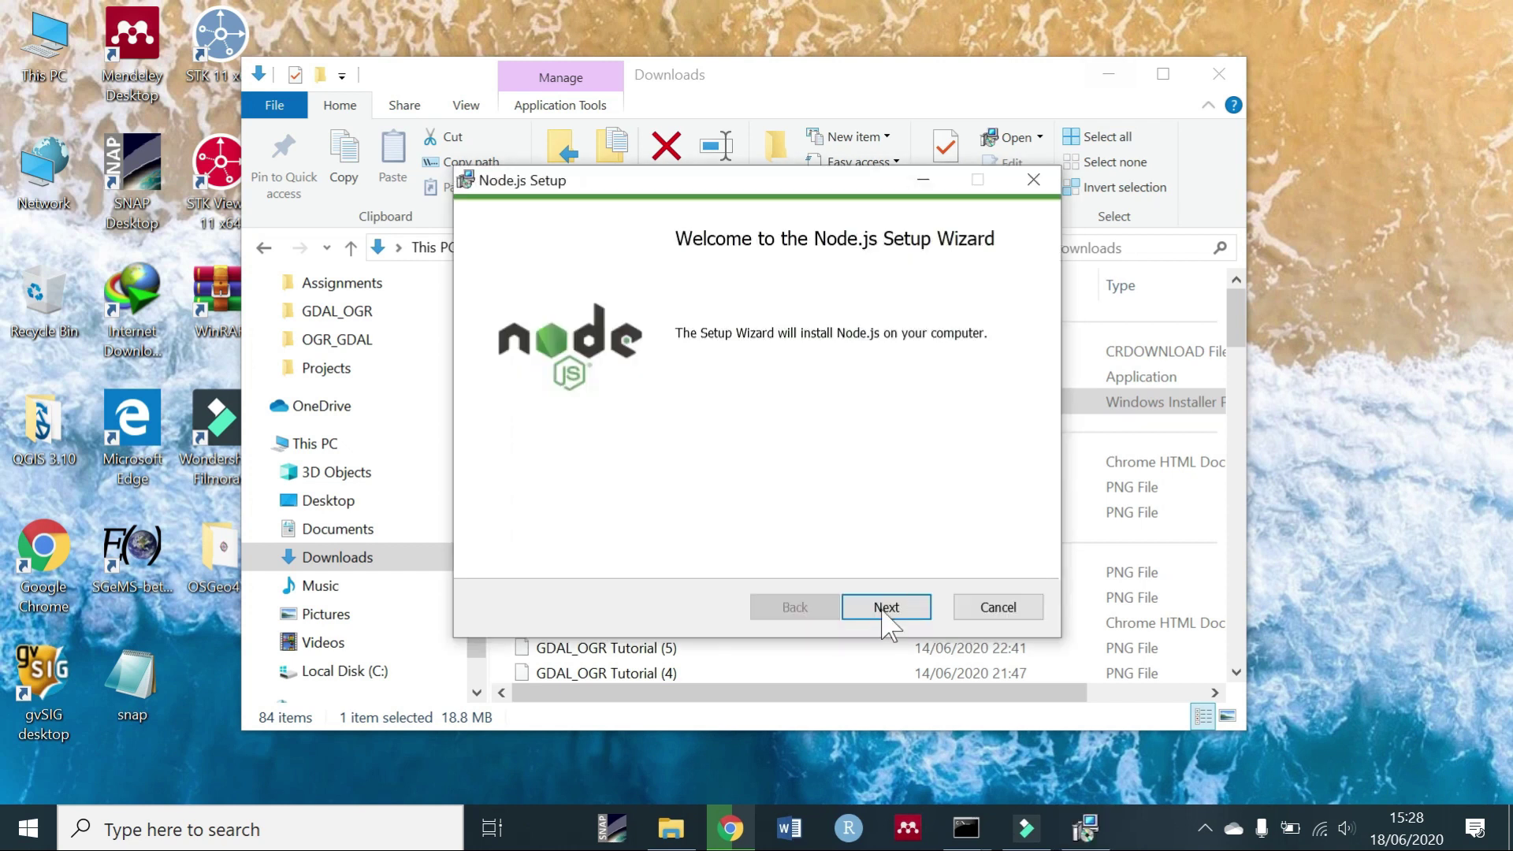
click(886, 611)
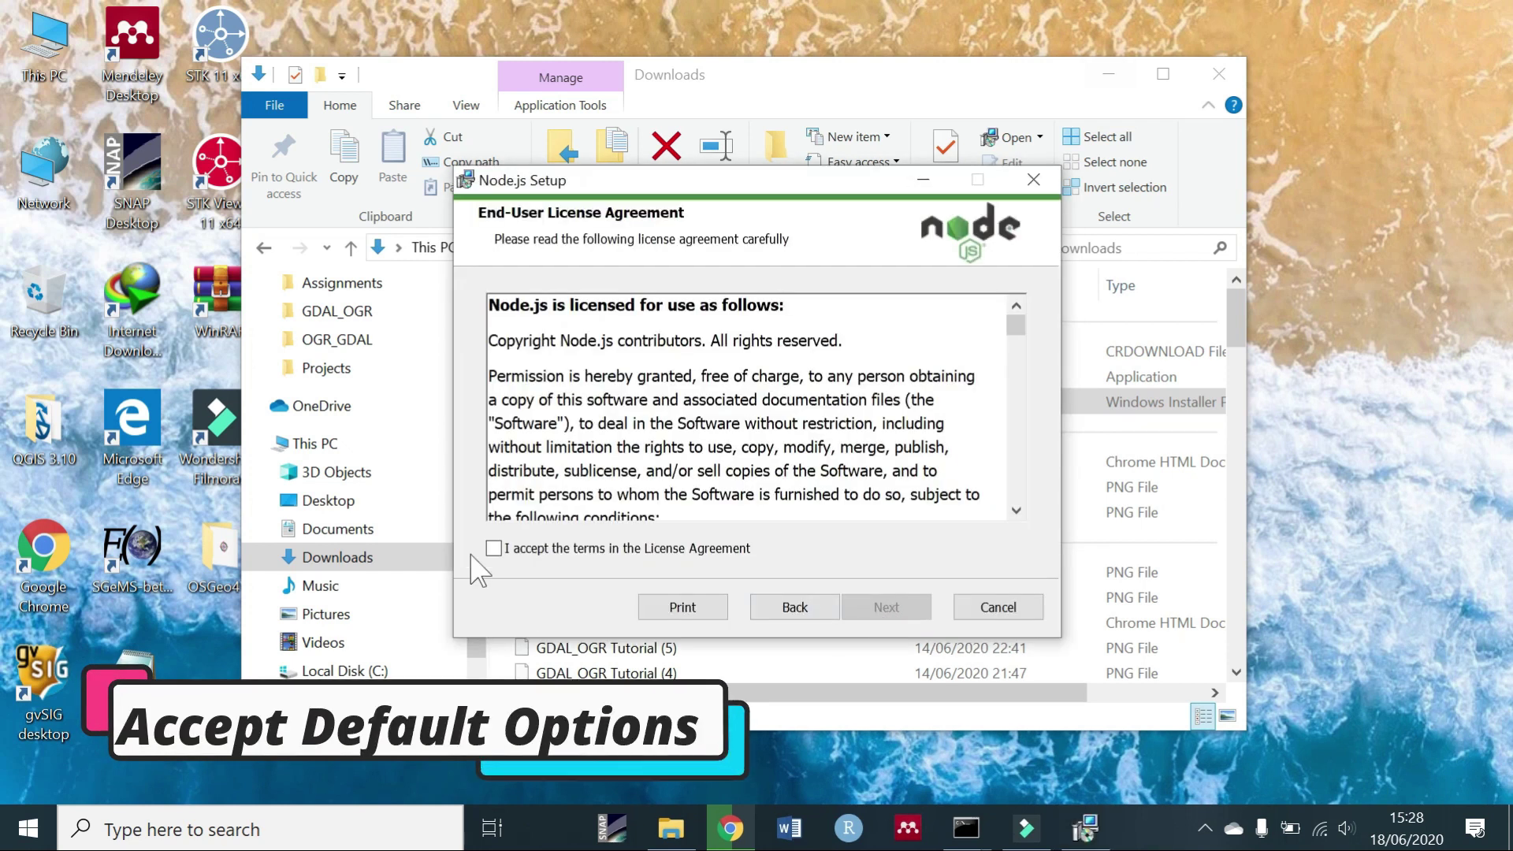
click(494, 550)
Install Node.js v12.18.1 with default folder and features, skipping native build tools.
click(885, 609)
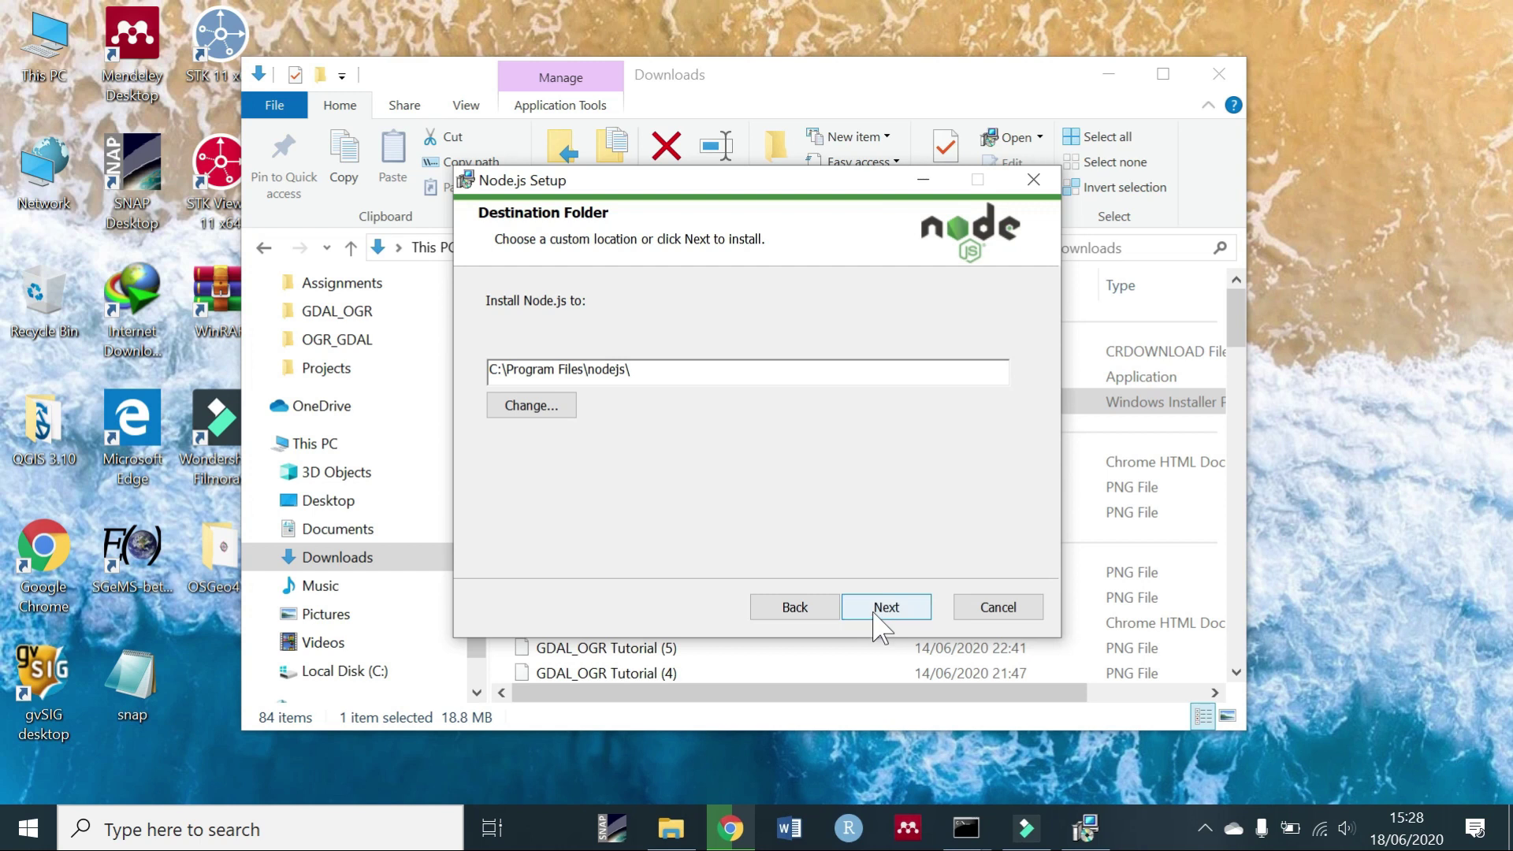
click(876, 611)
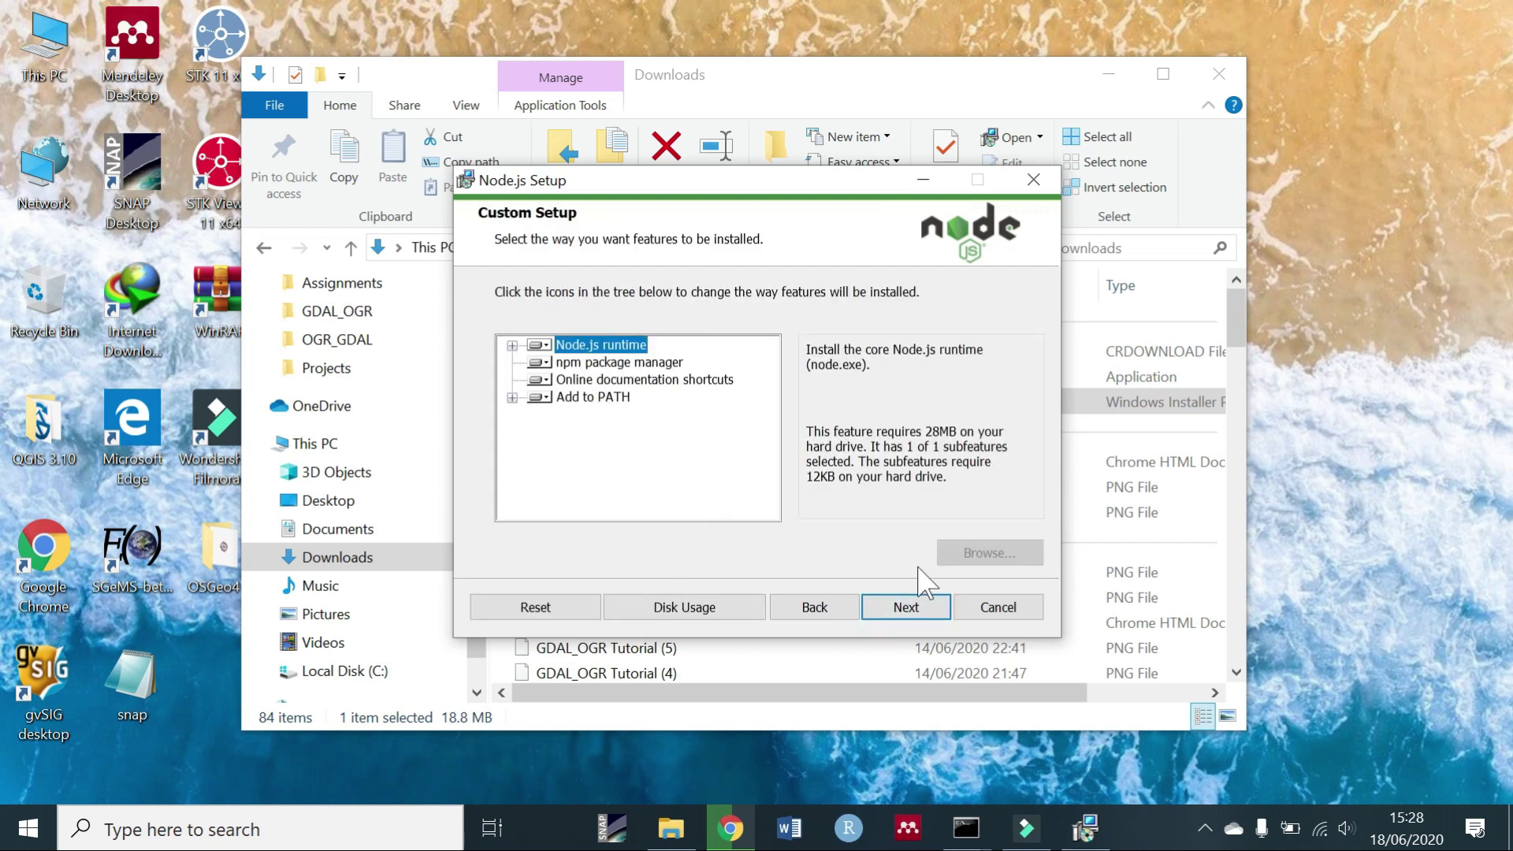
click(908, 608)
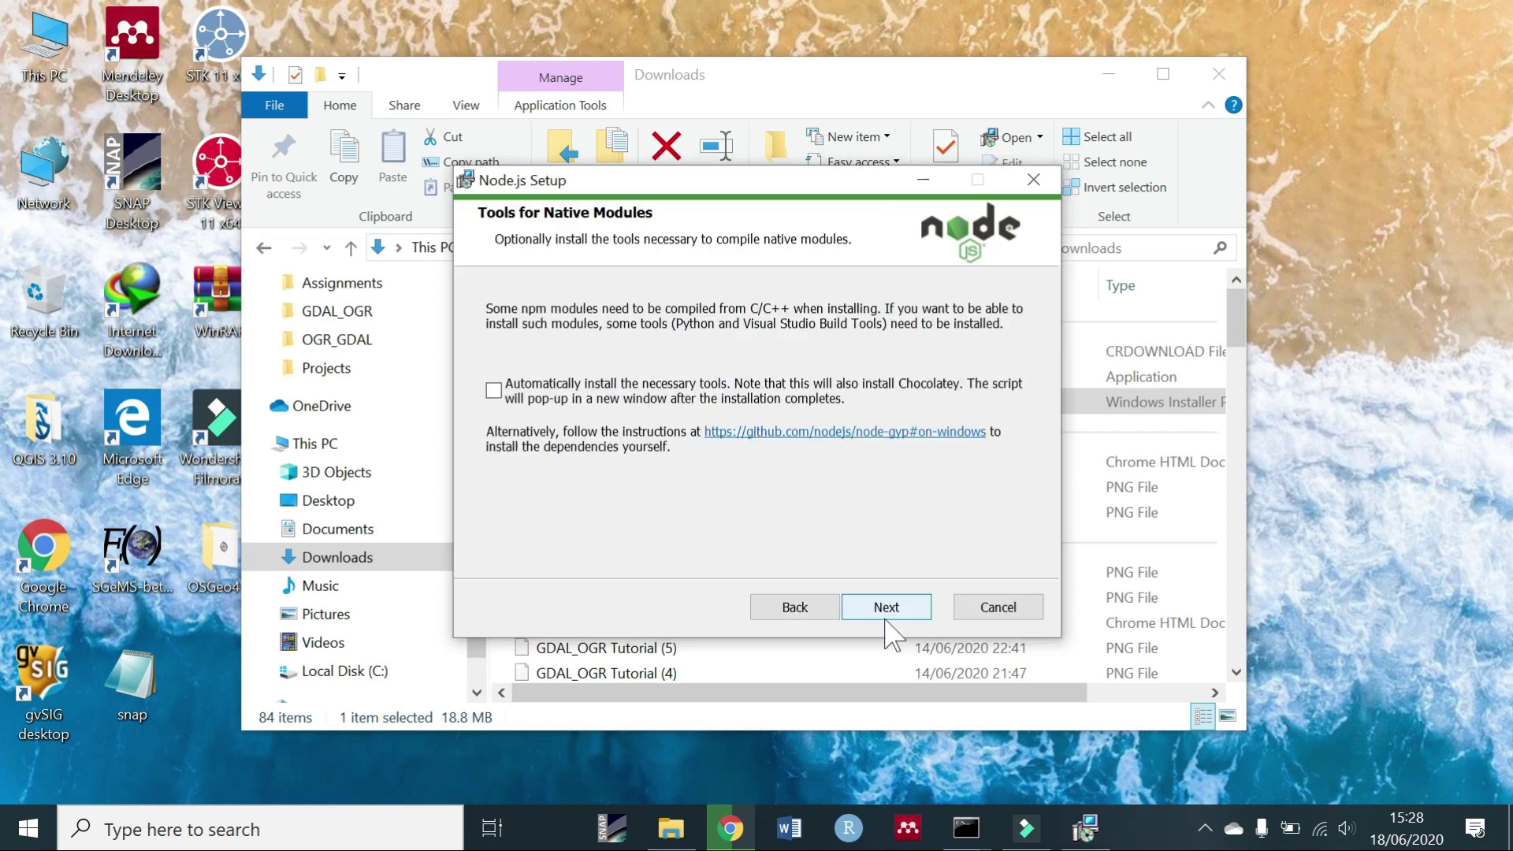
click(872, 606)
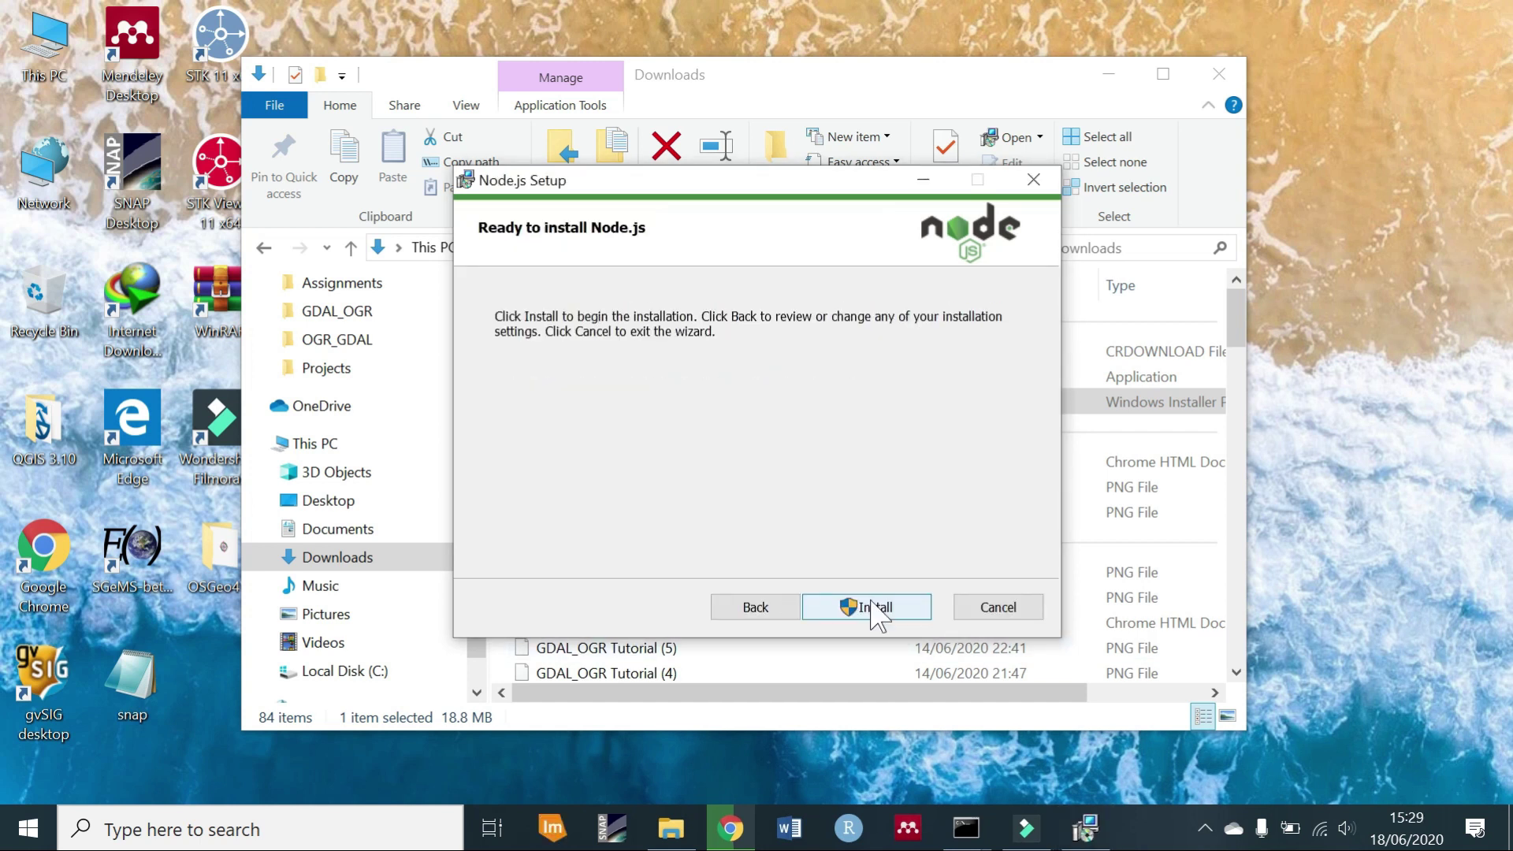
click(875, 608)
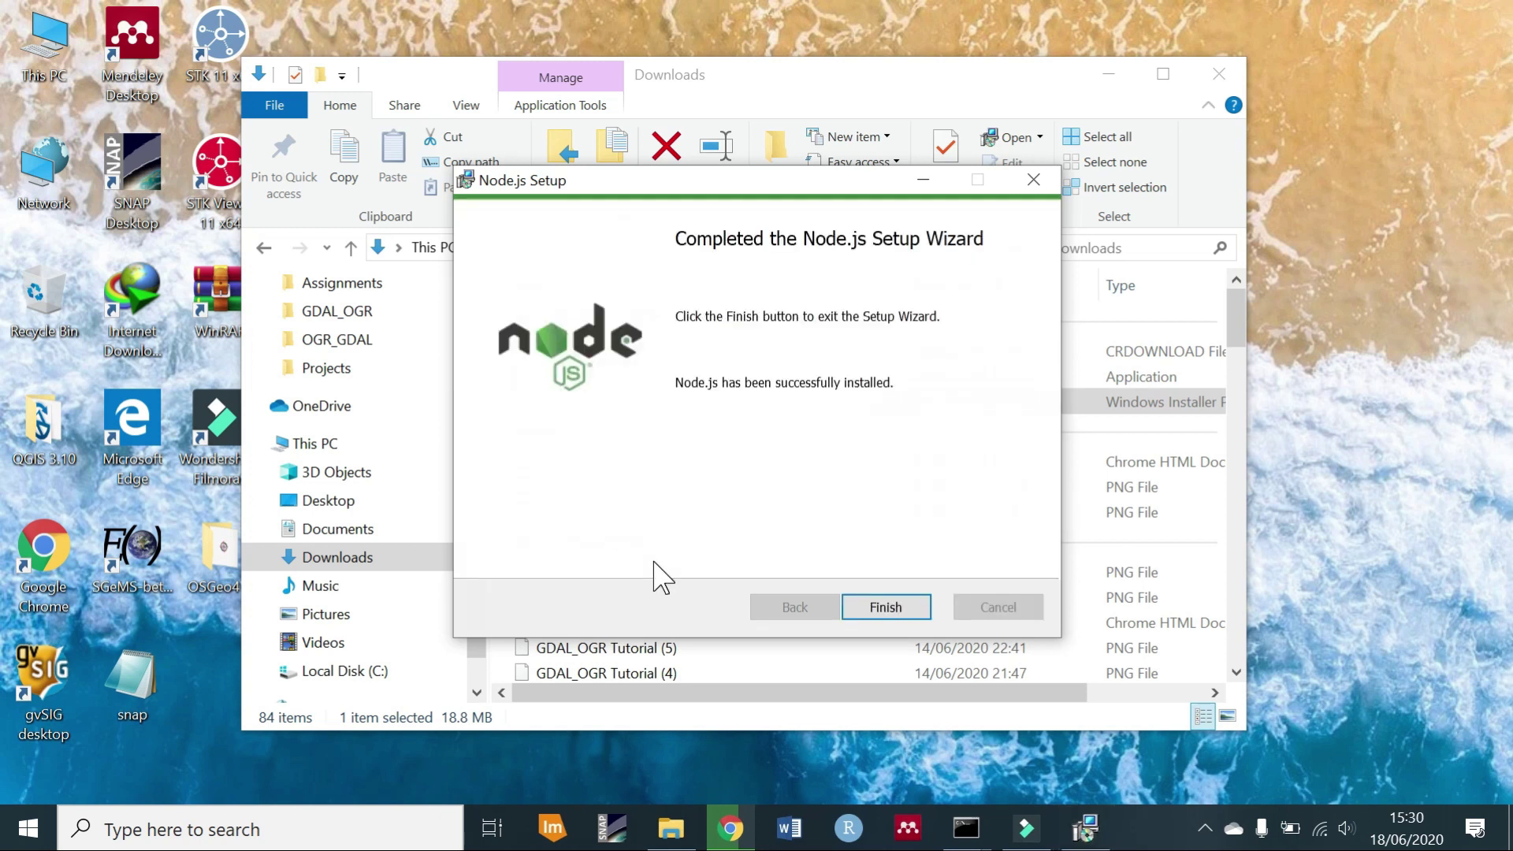
click(893, 609)
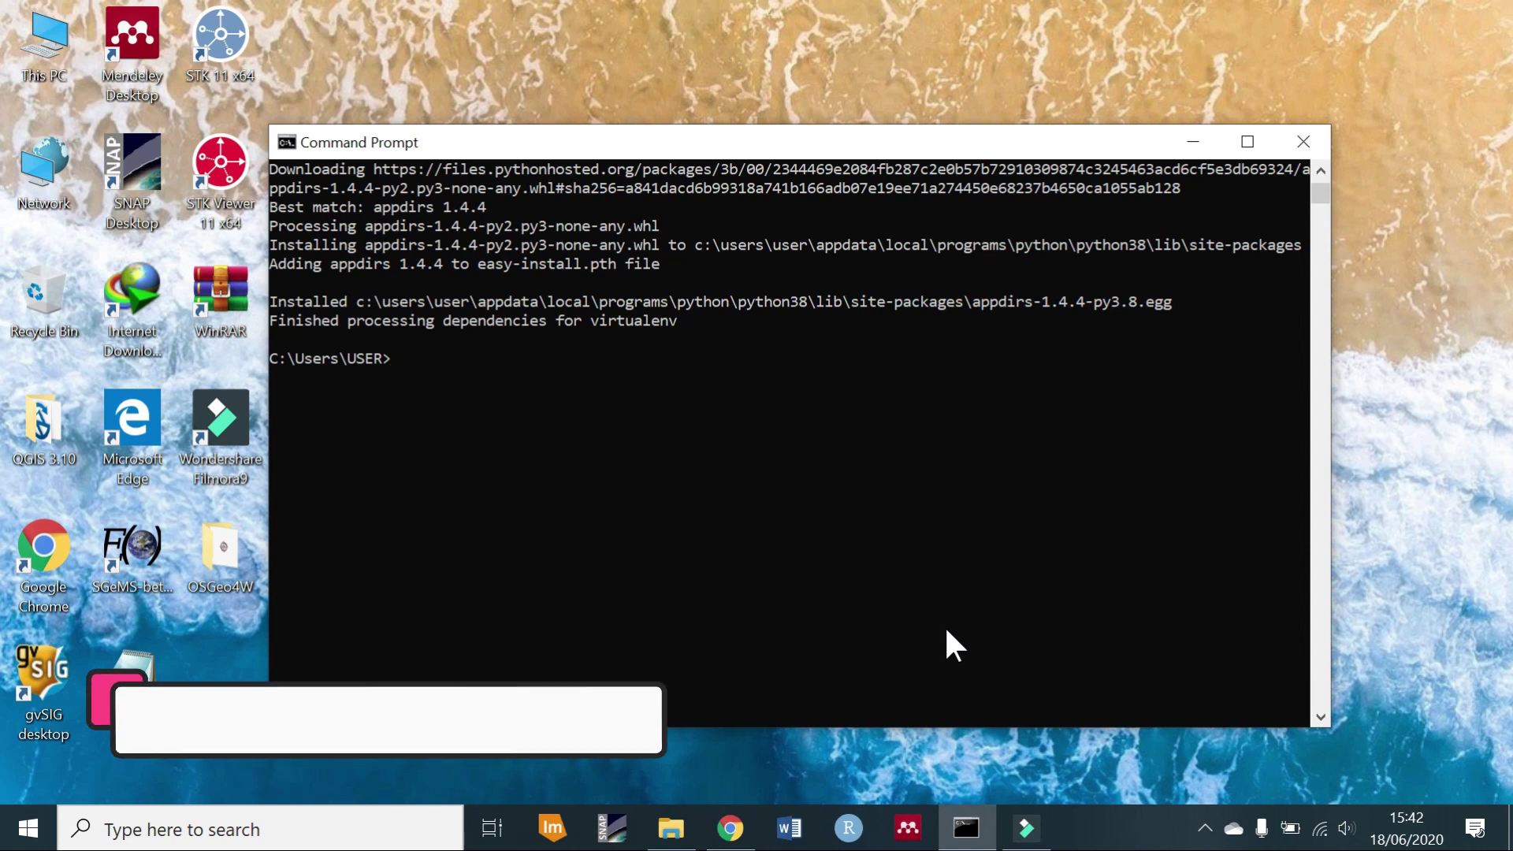
Run npm install -y -g bower, then close the window after npm isn't recognised.
text(npm install -y -g bower)
key(Return)
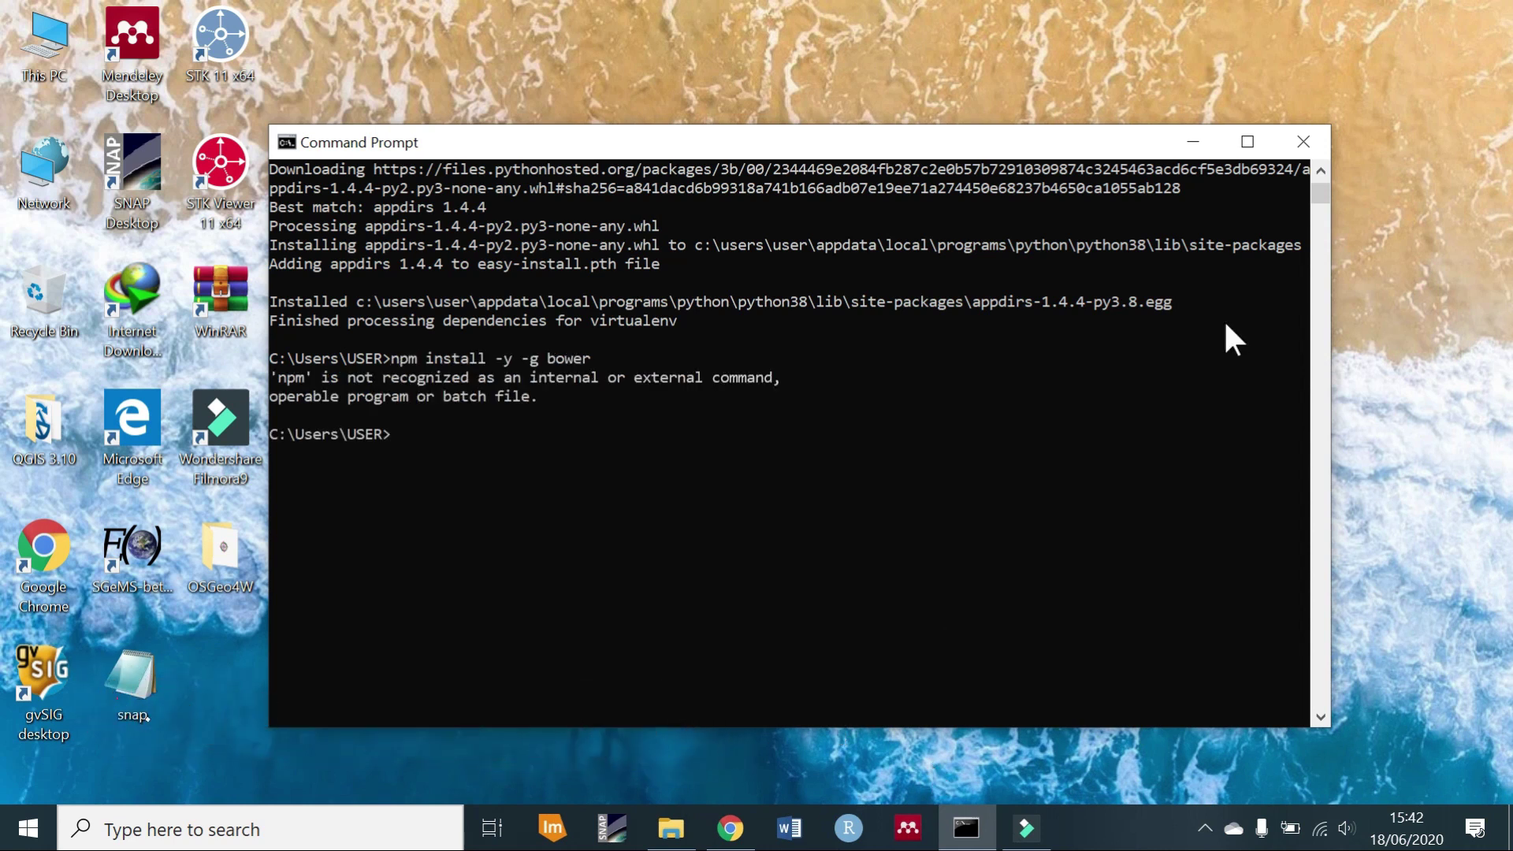
click(1303, 142)
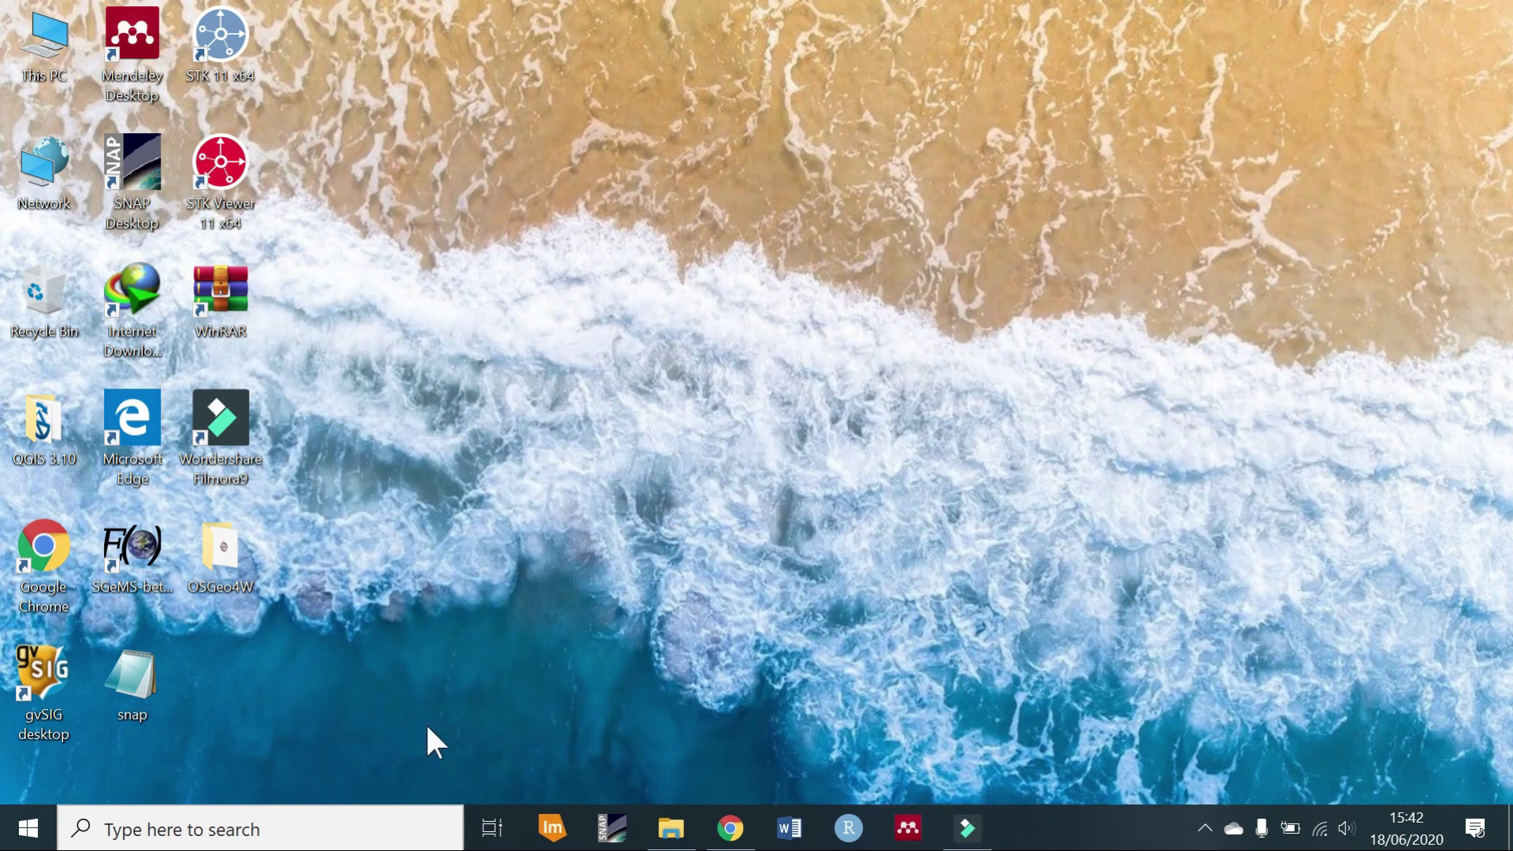
Open a new, taller Command Prompt and rerun npm install -y -g bower.
click(205, 831)
text(c)
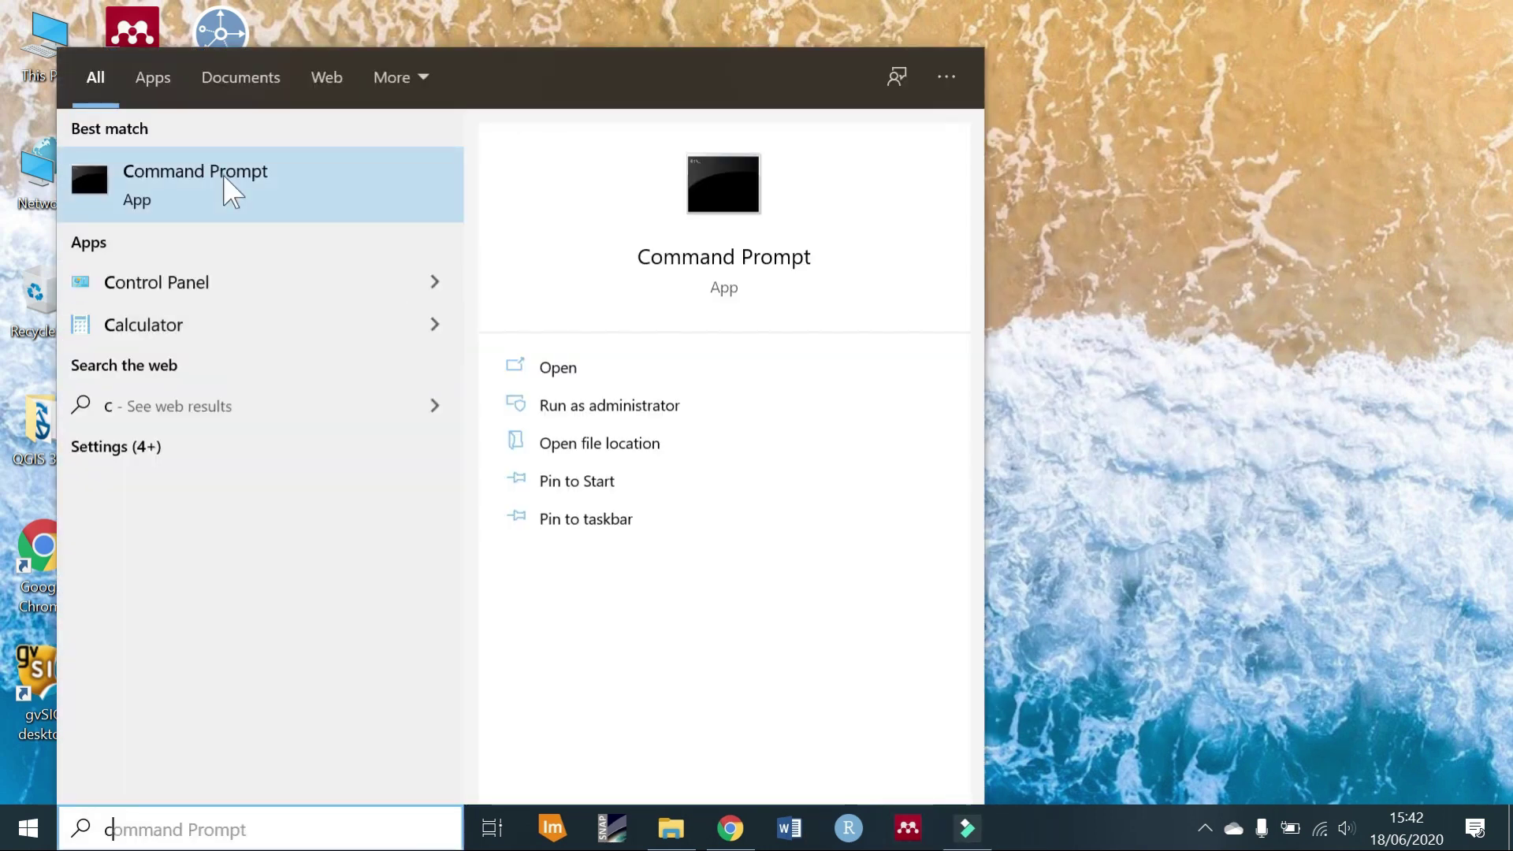
click(227, 180)
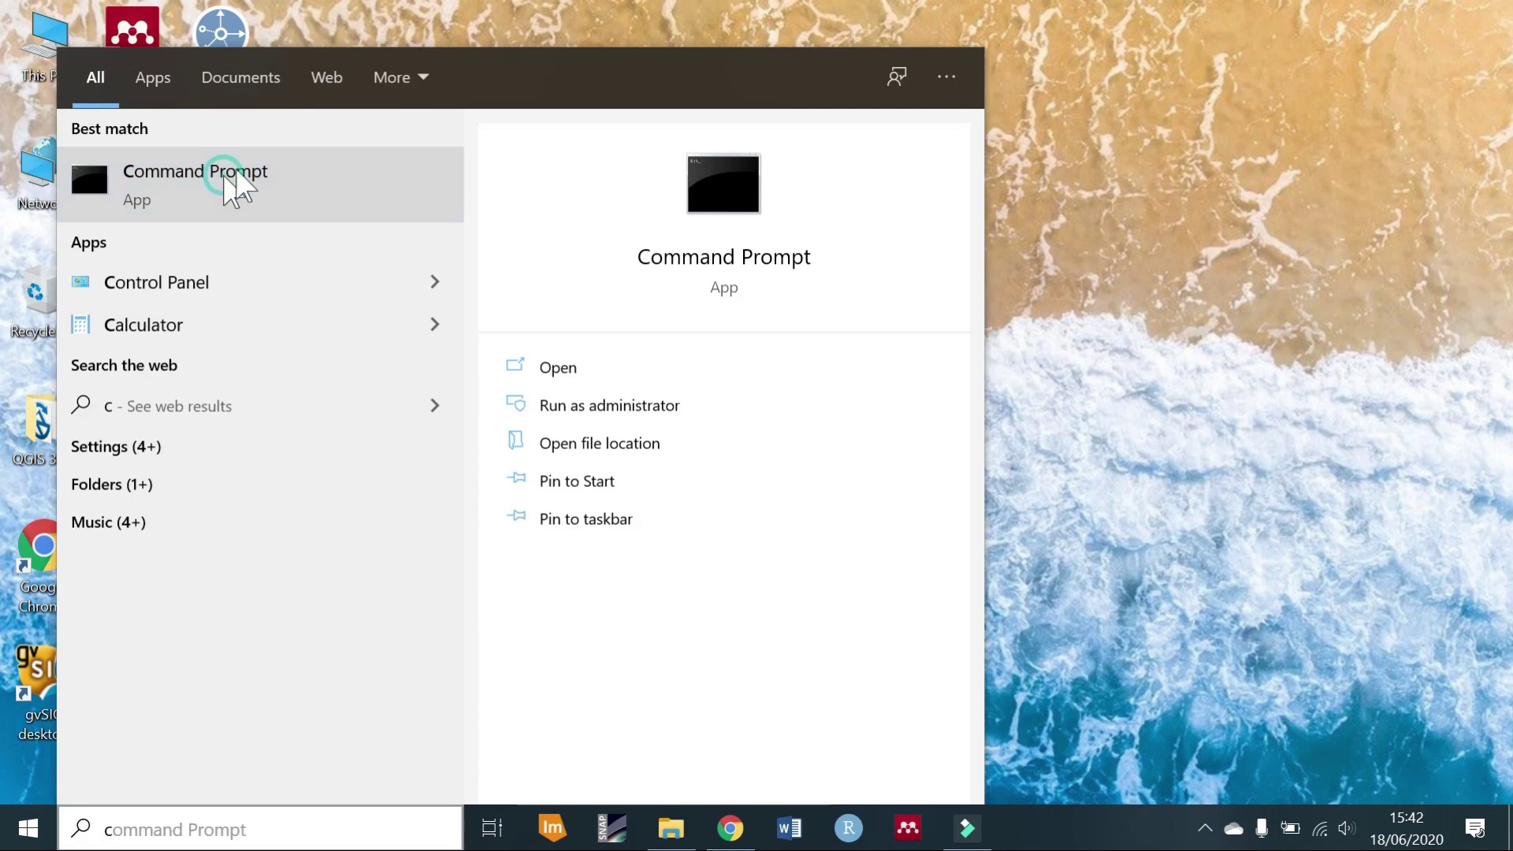
click(702, 154)
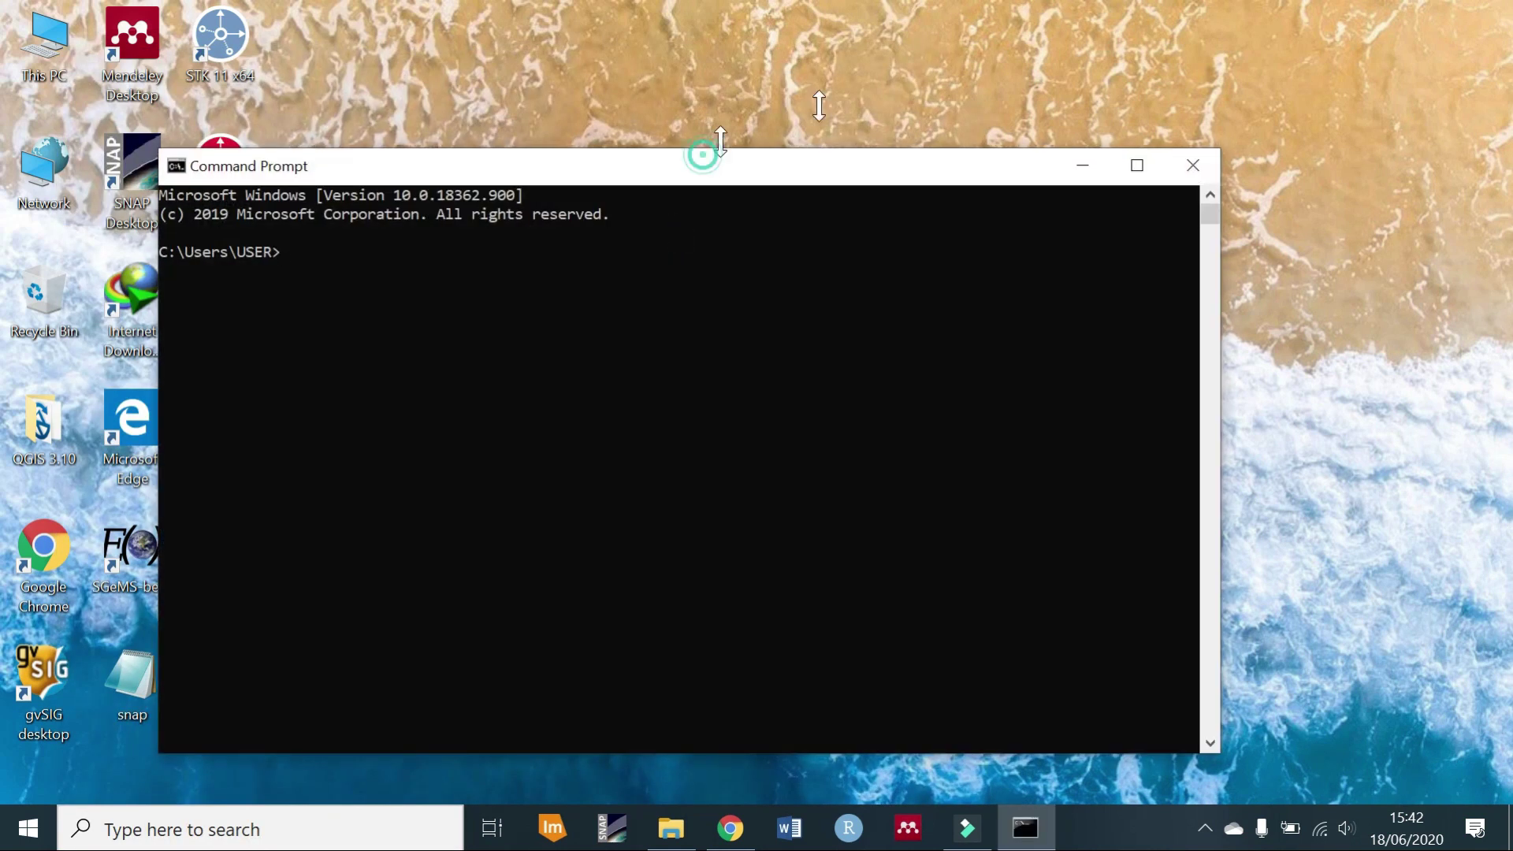
drag(721, 142, 799, 96)
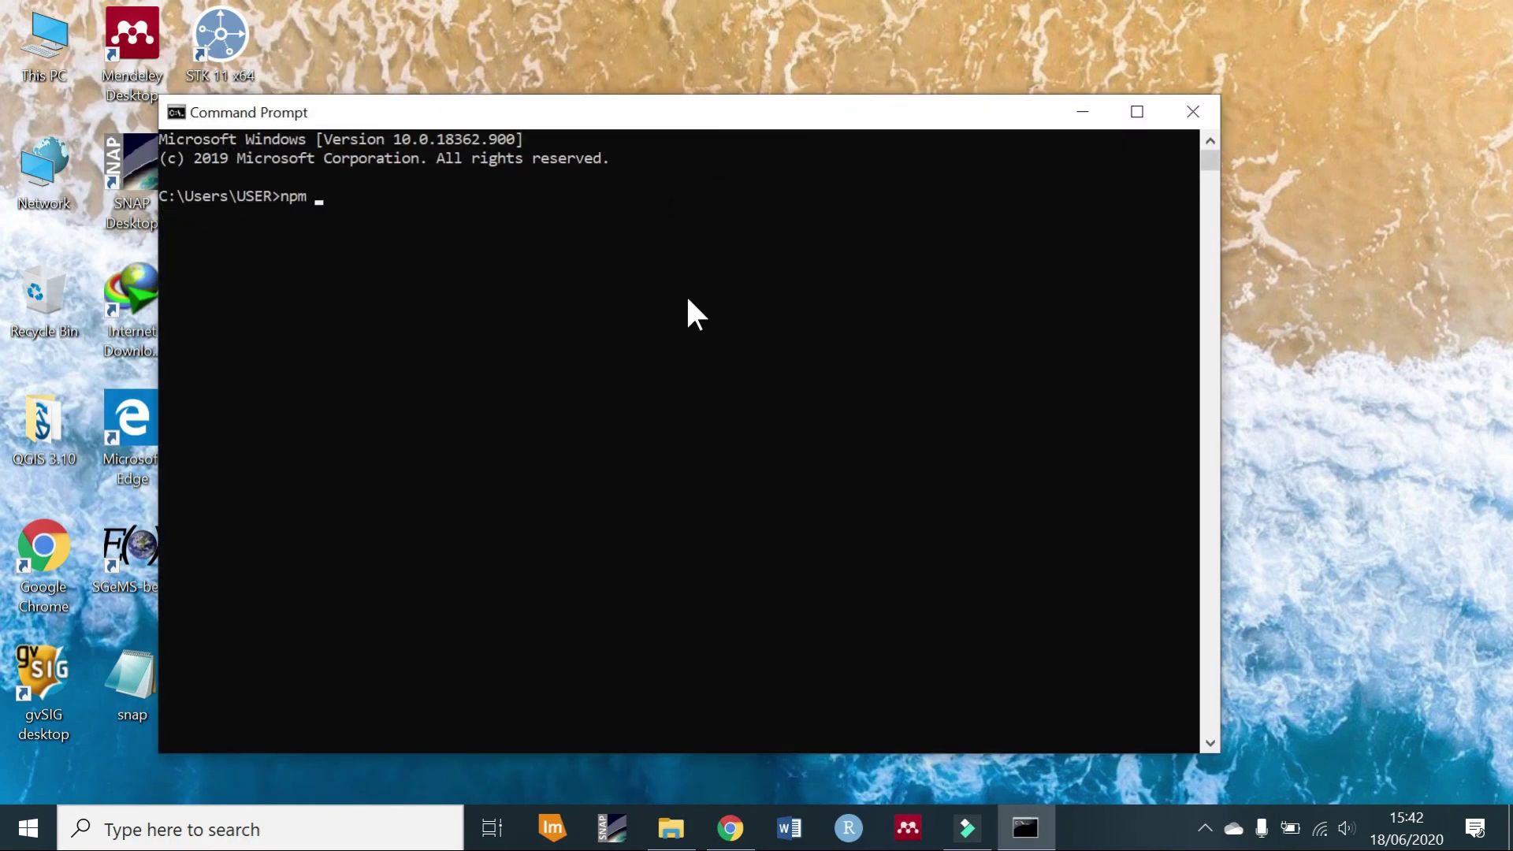
text(n)
key(BackSpace)
text(npm install -y -g bower)
key(Return)
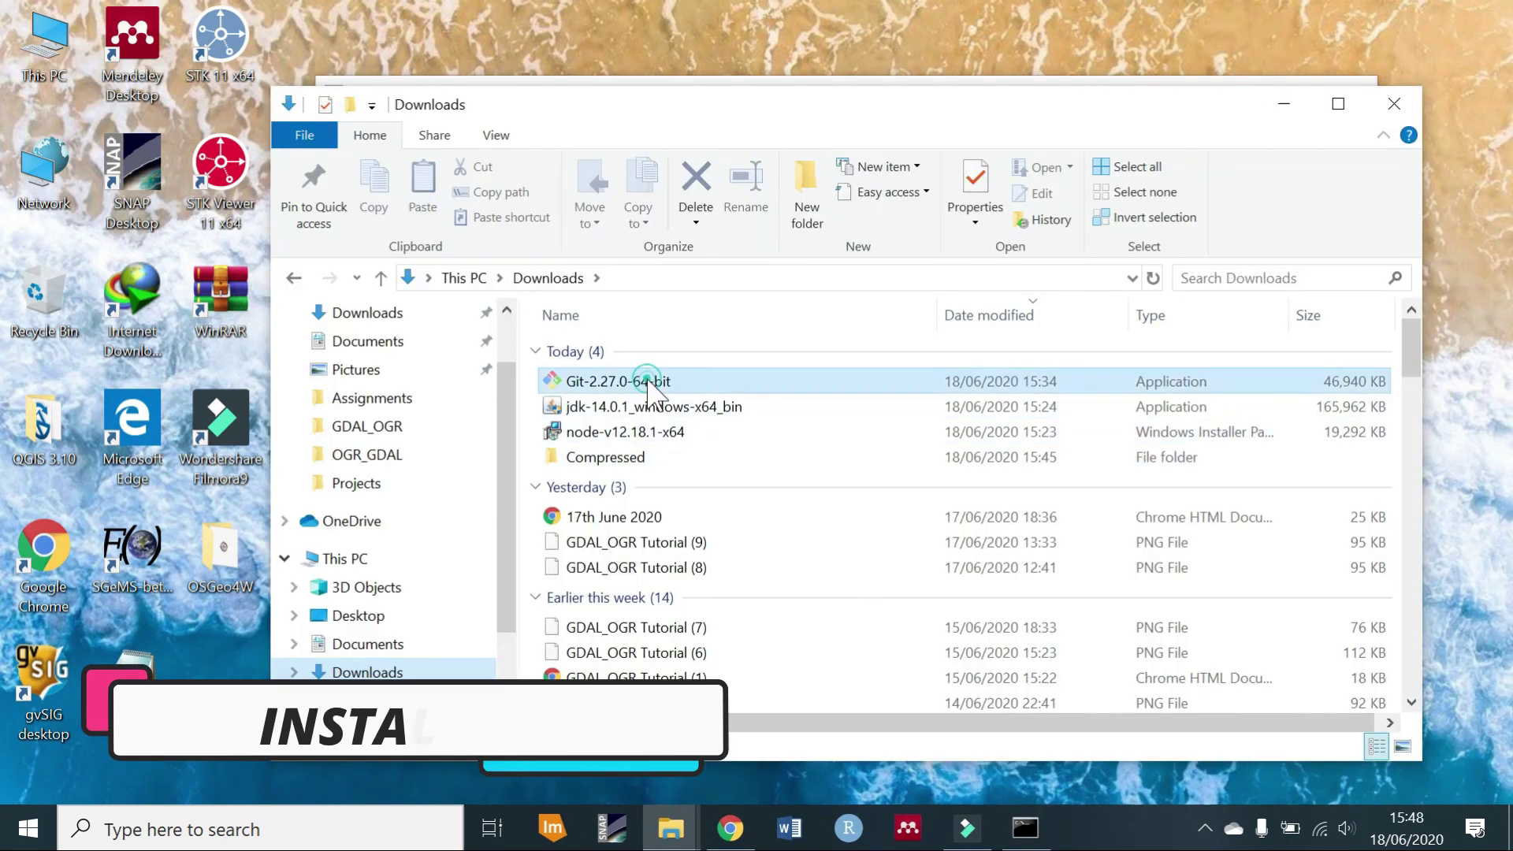
Launch the Git 2.27.0 installer, keep the default folder and add a desktop shortcut.
click(648, 384)
right_click(644, 383)
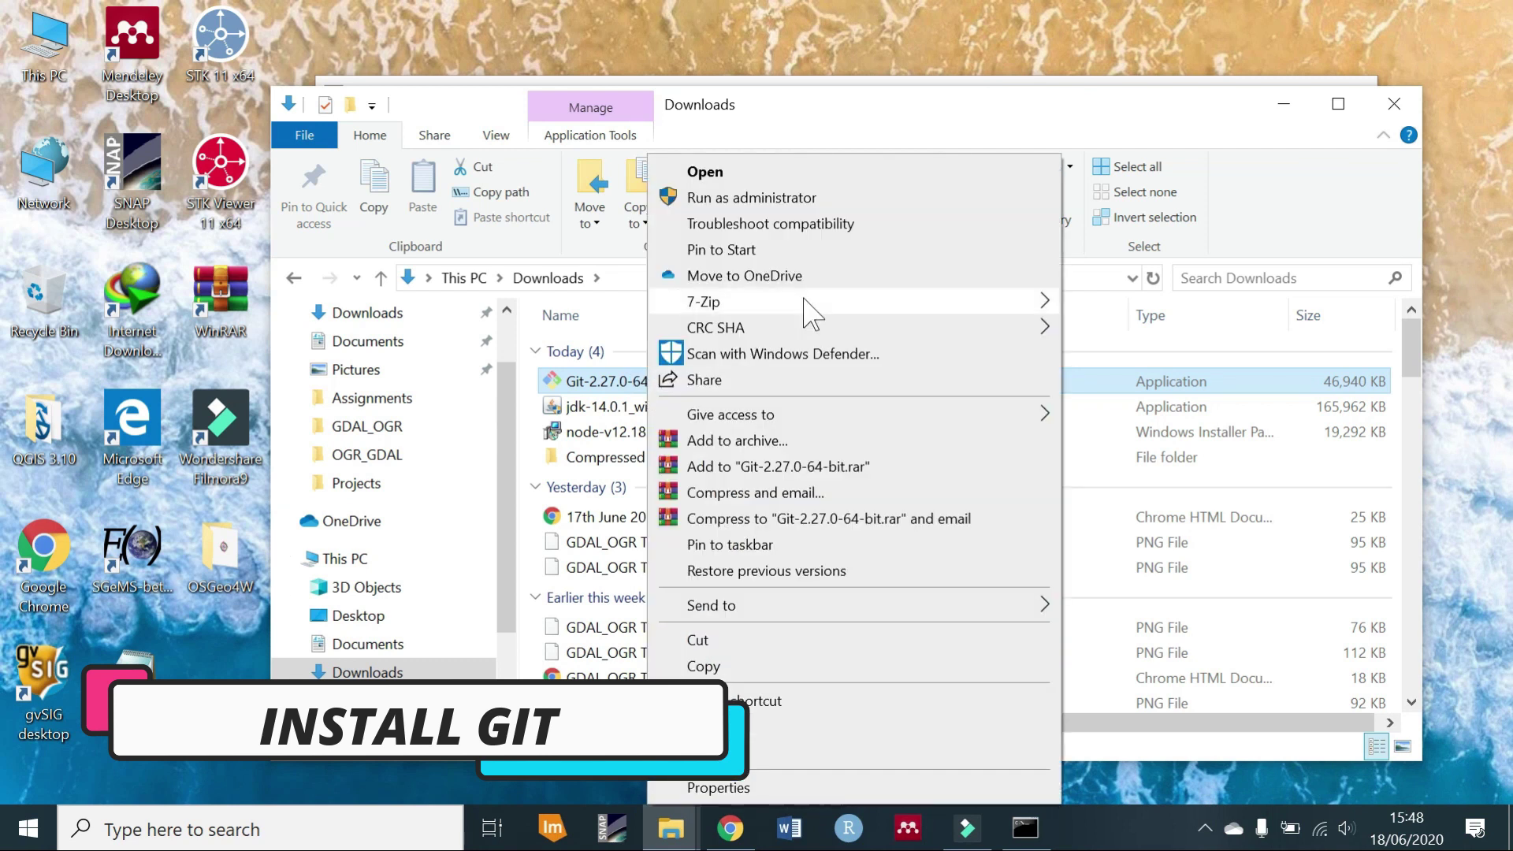
click(845, 197)
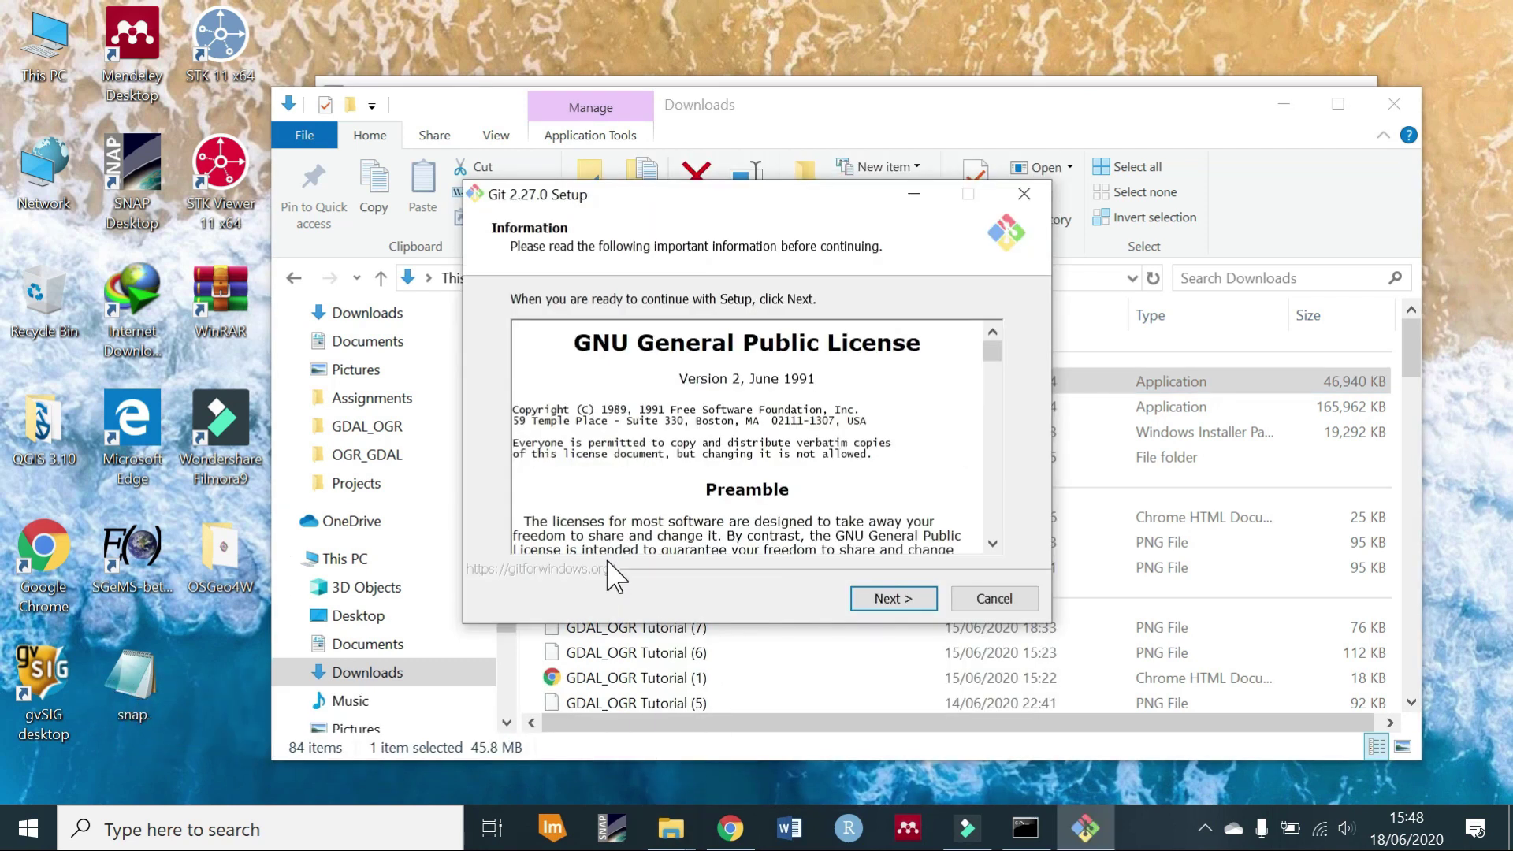
click(894, 599)
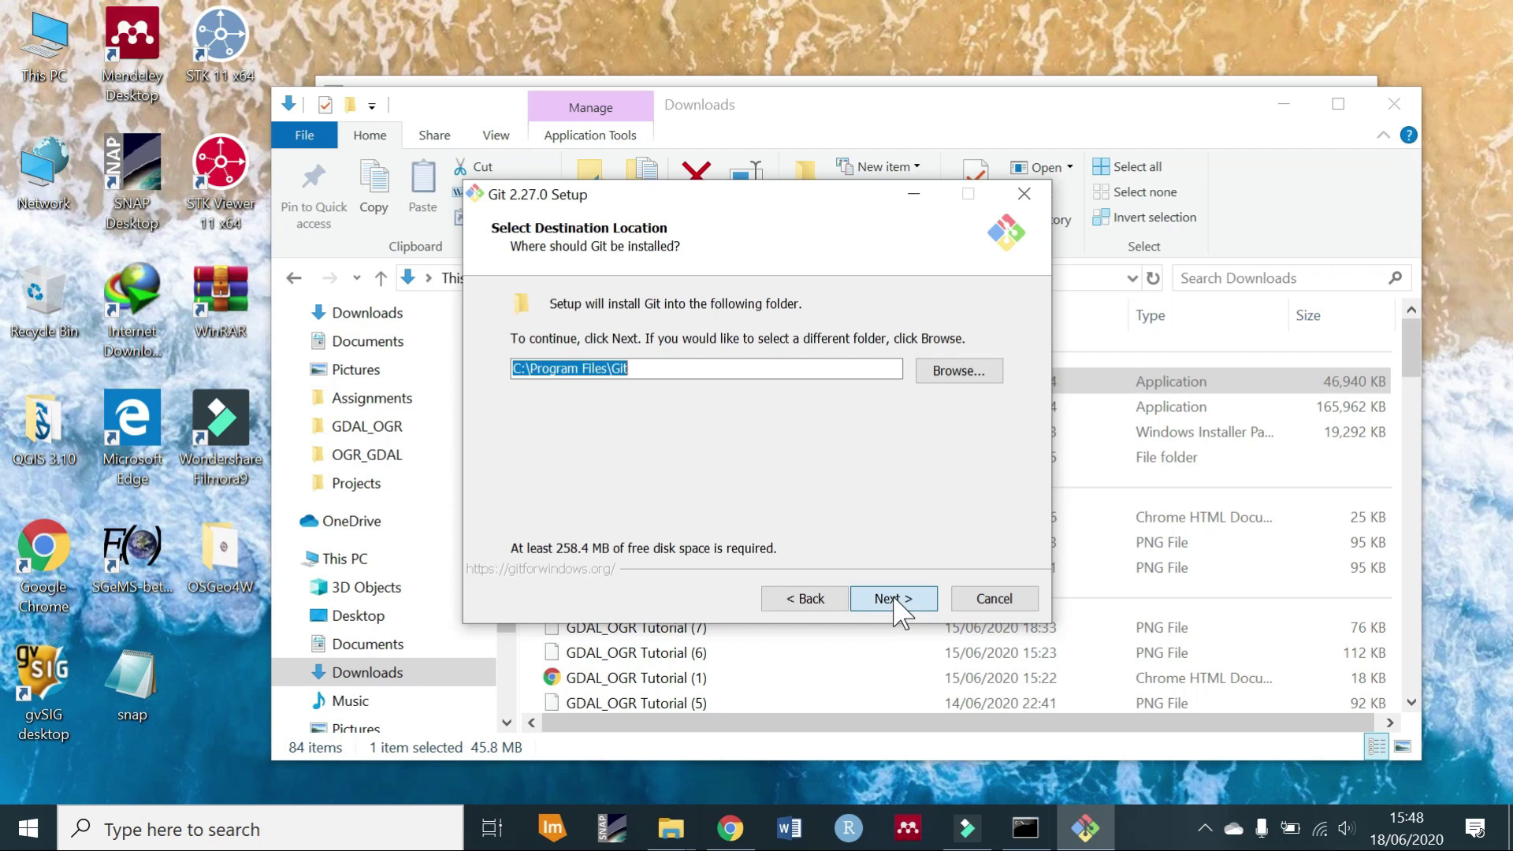
click(900, 607)
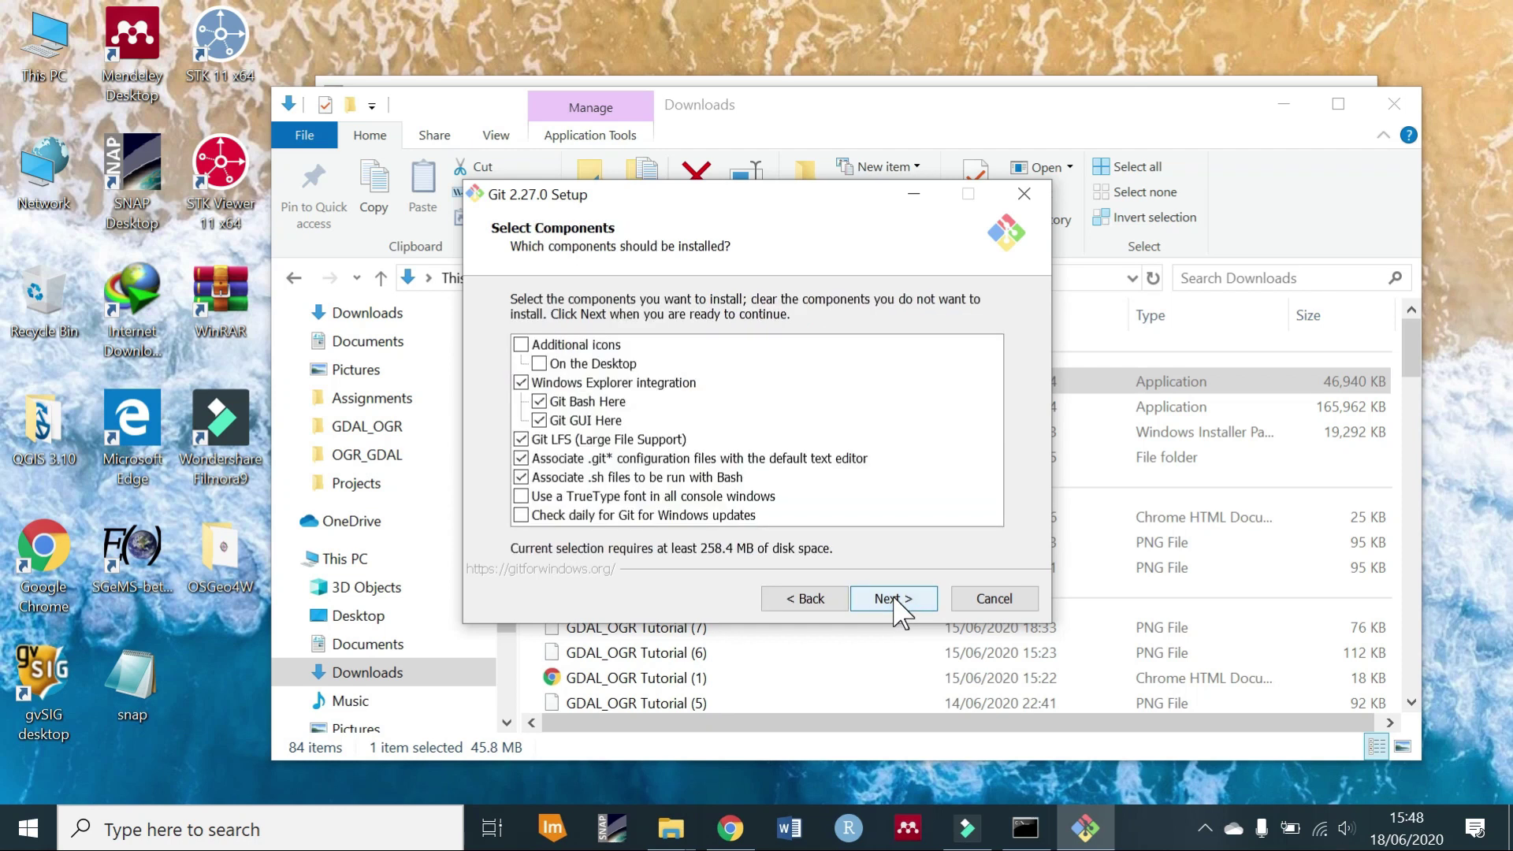
click(540, 363)
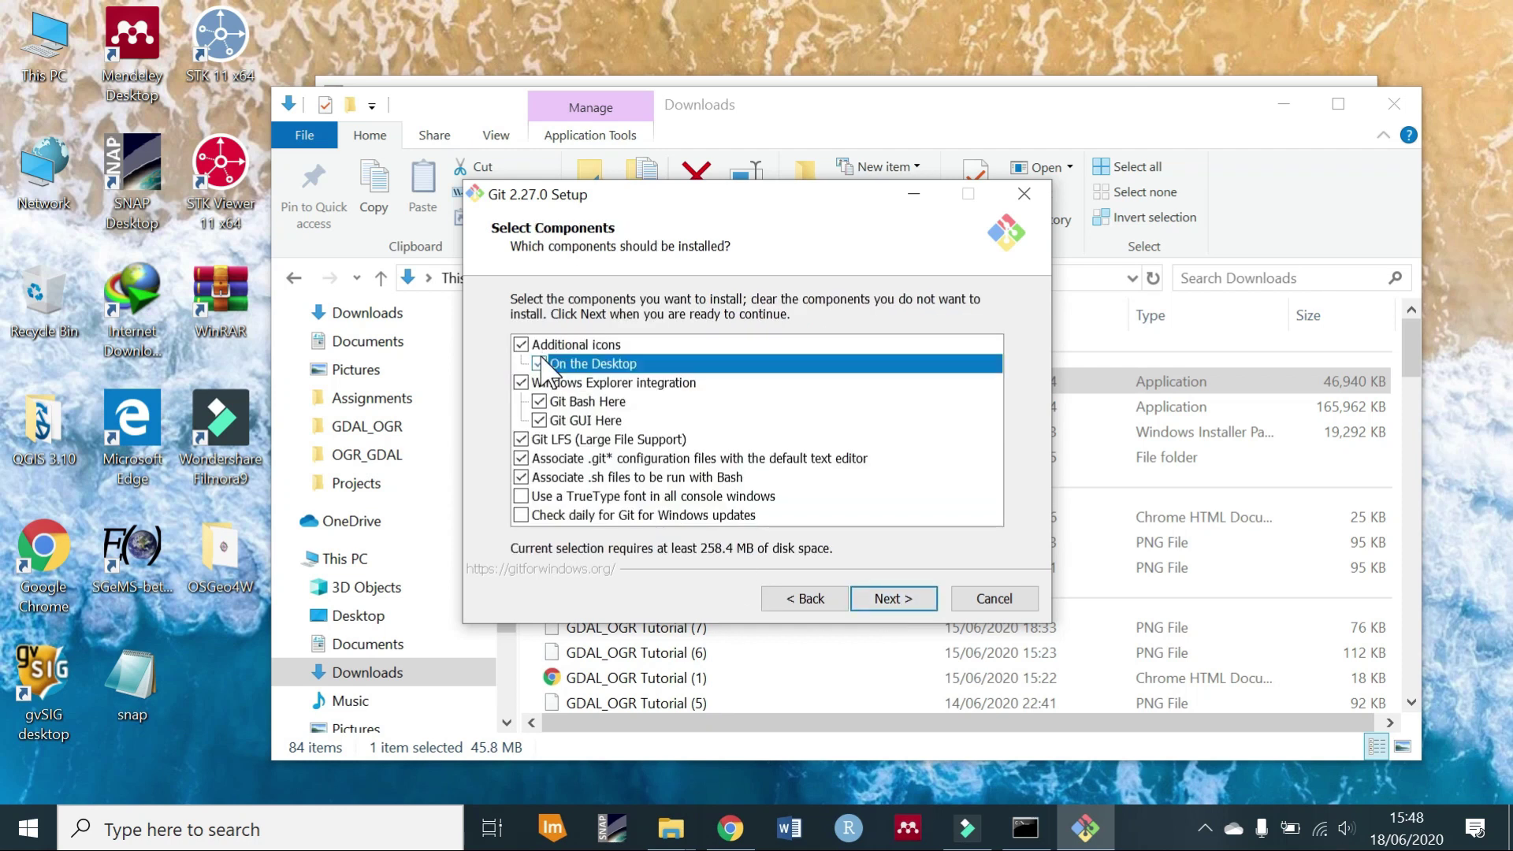
click(894, 599)
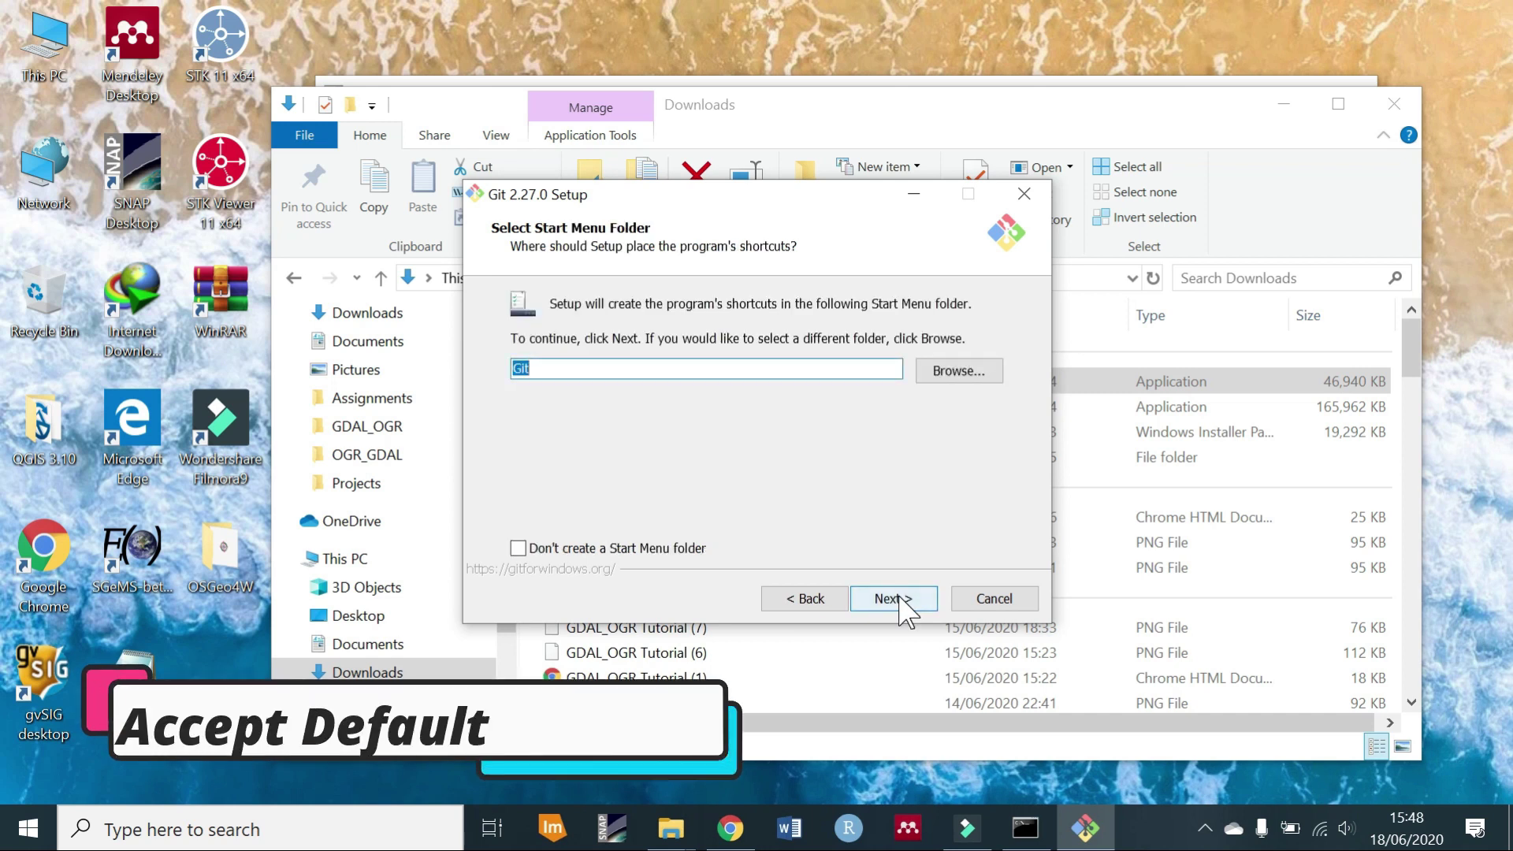
Keep Git defaults: Vim editor, command-line PATH, OpenSSL, Windows line endings, default terminal, merge pull.
click(900, 597)
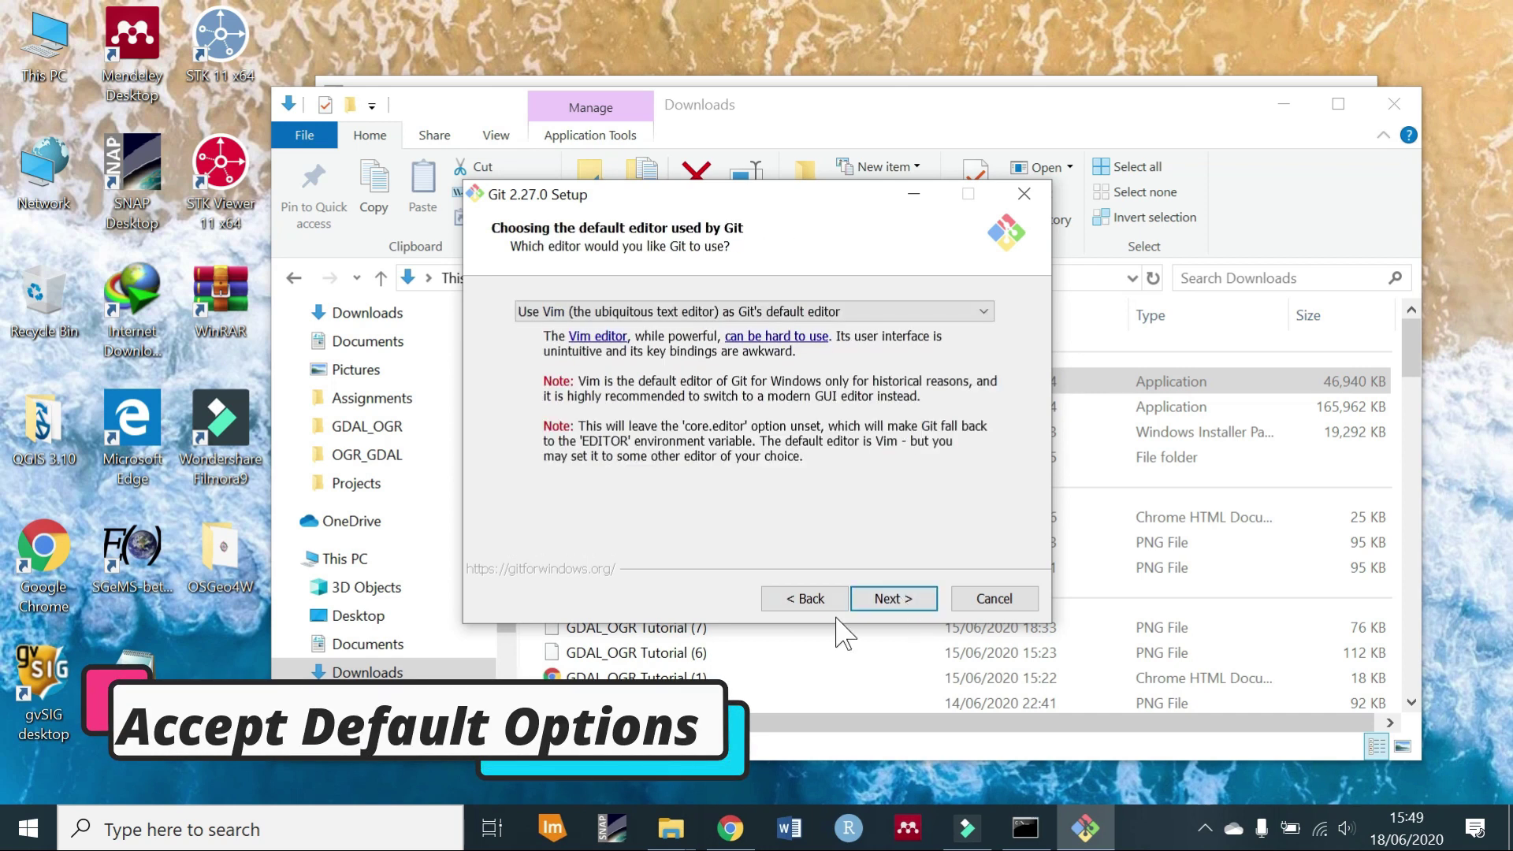
click(866, 599)
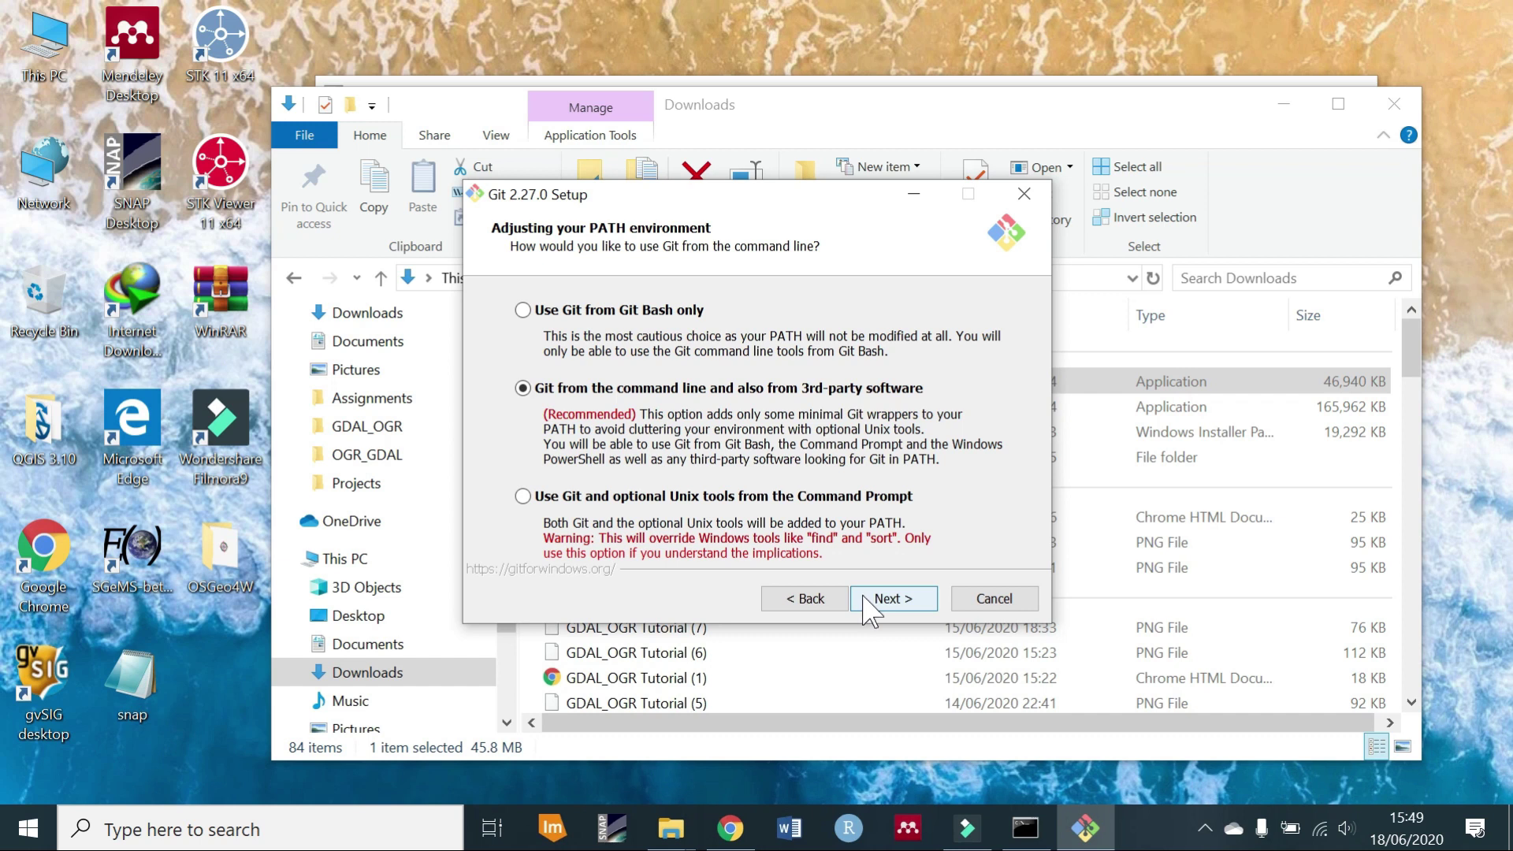
click(866, 607)
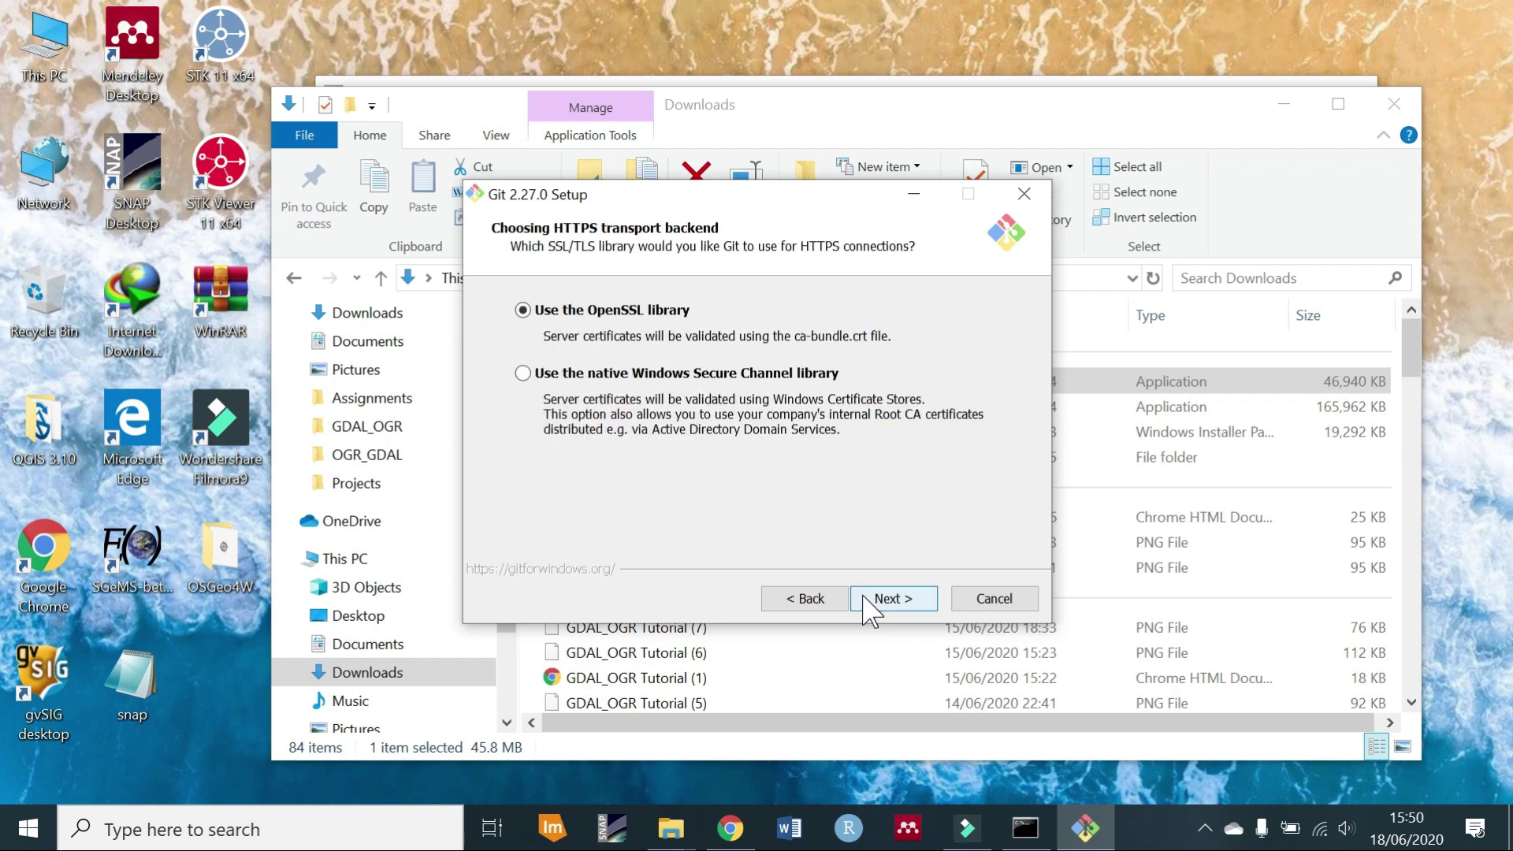
click(866, 608)
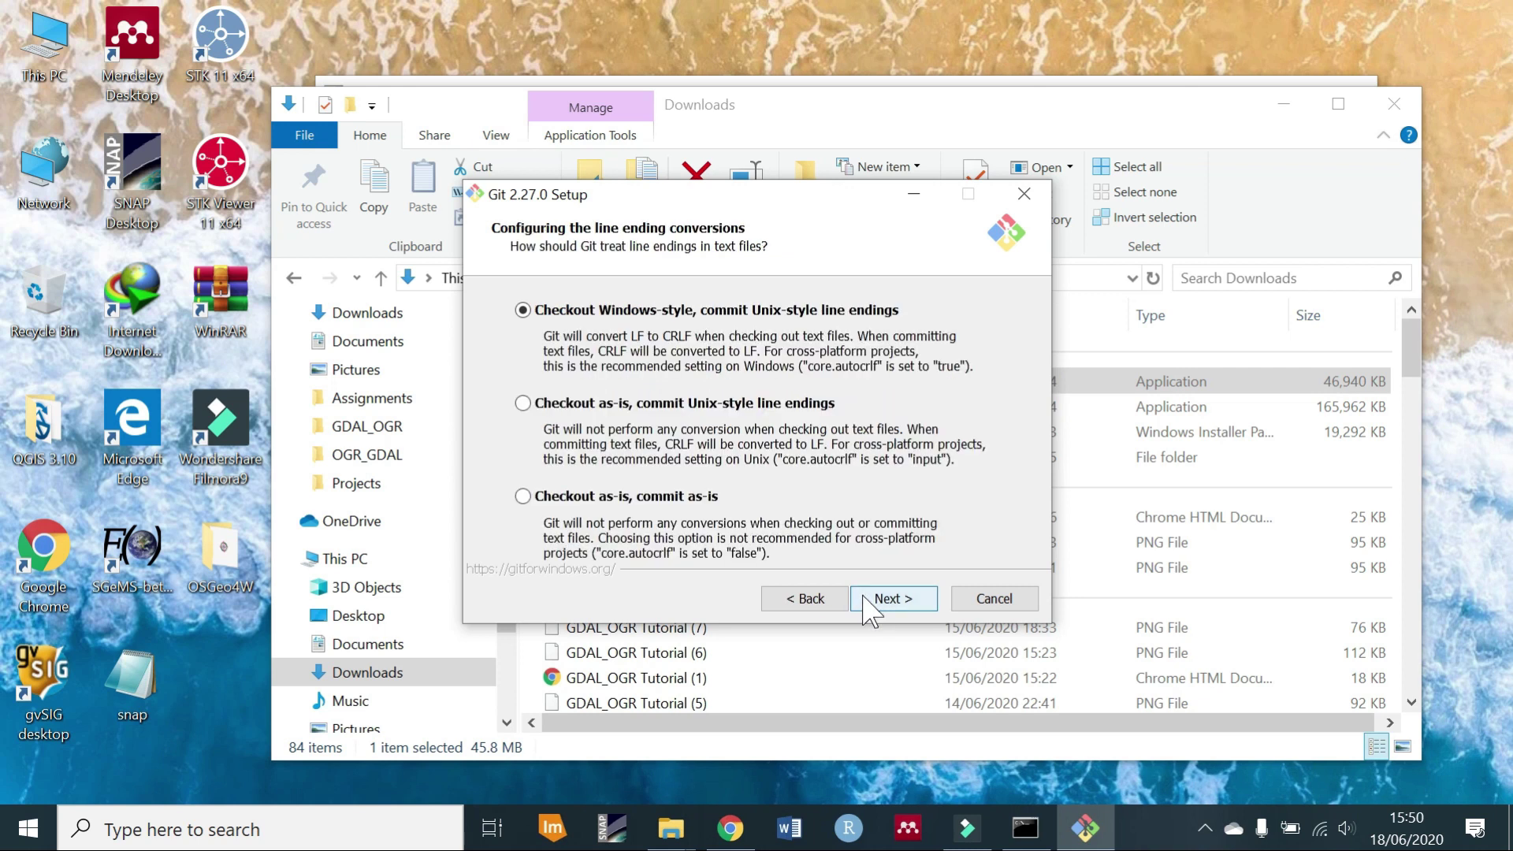
click(866, 607)
click(867, 607)
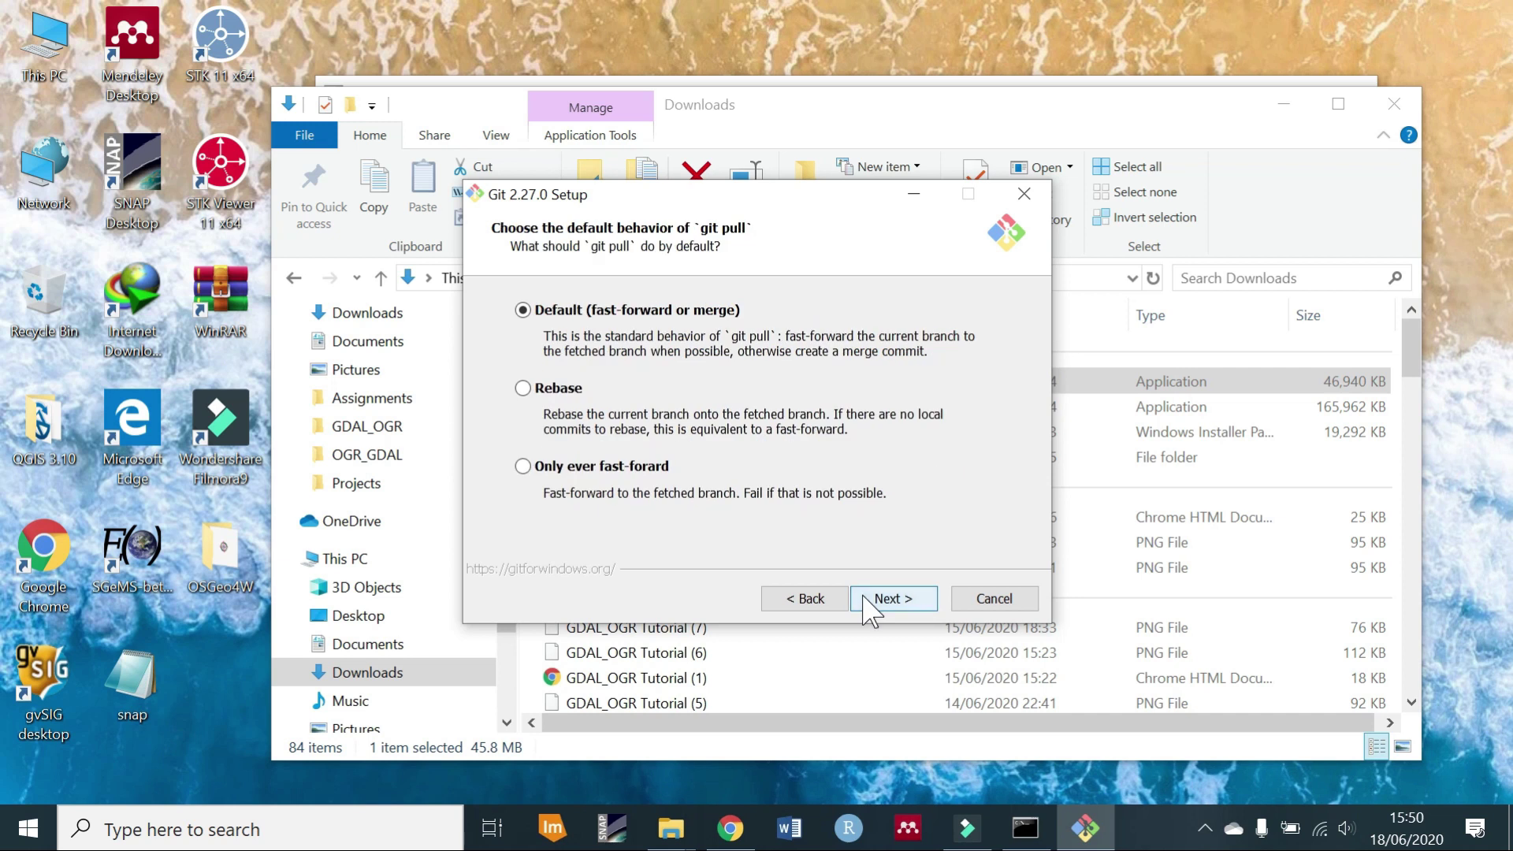
click(866, 607)
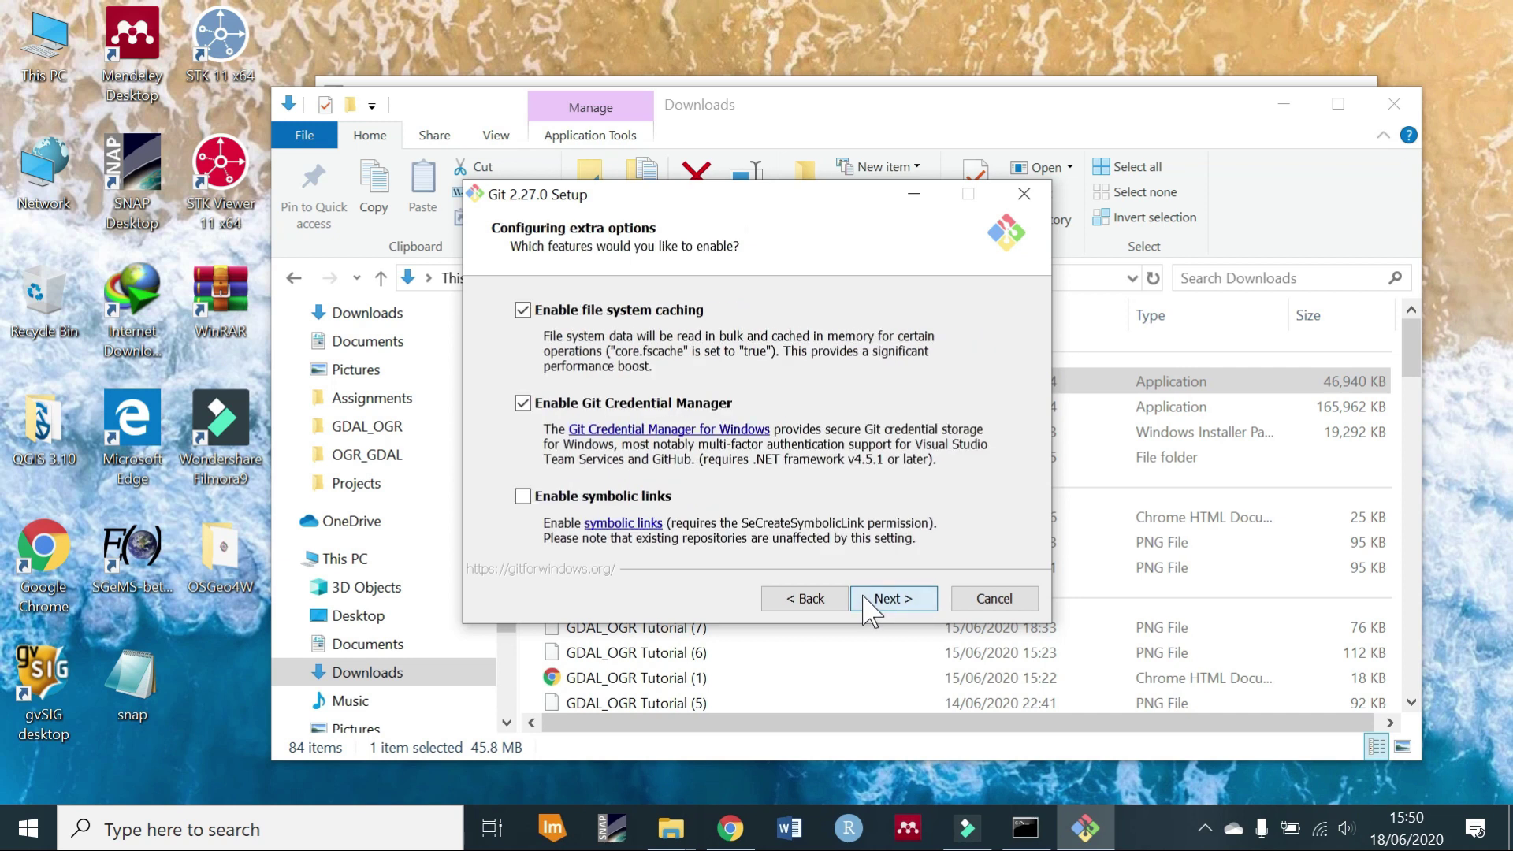
Leave experimental options unchecked, install Git, and close the wizard.
click(866, 607)
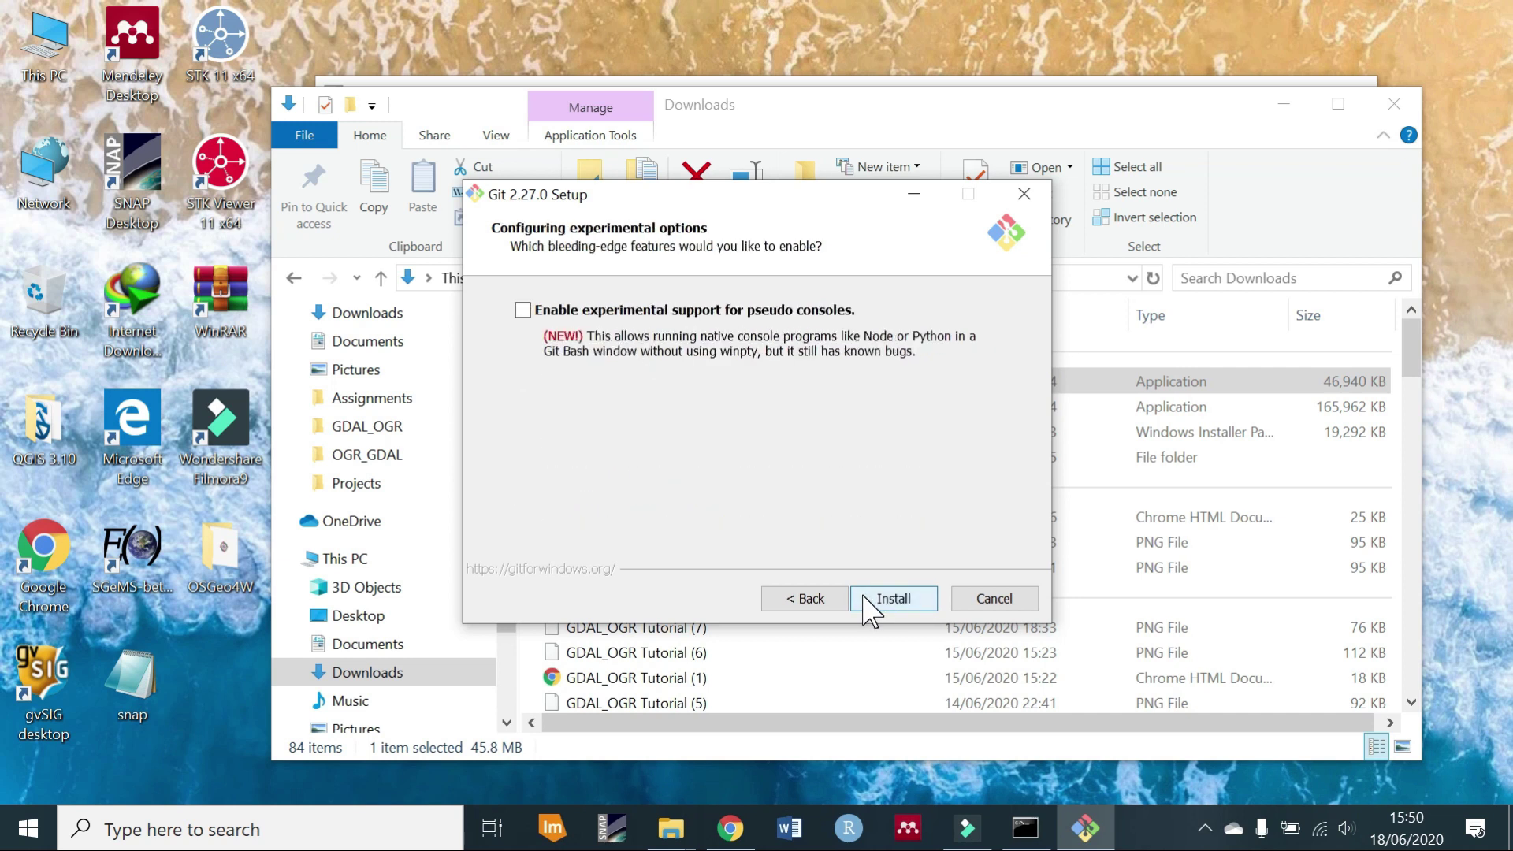
click(866, 608)
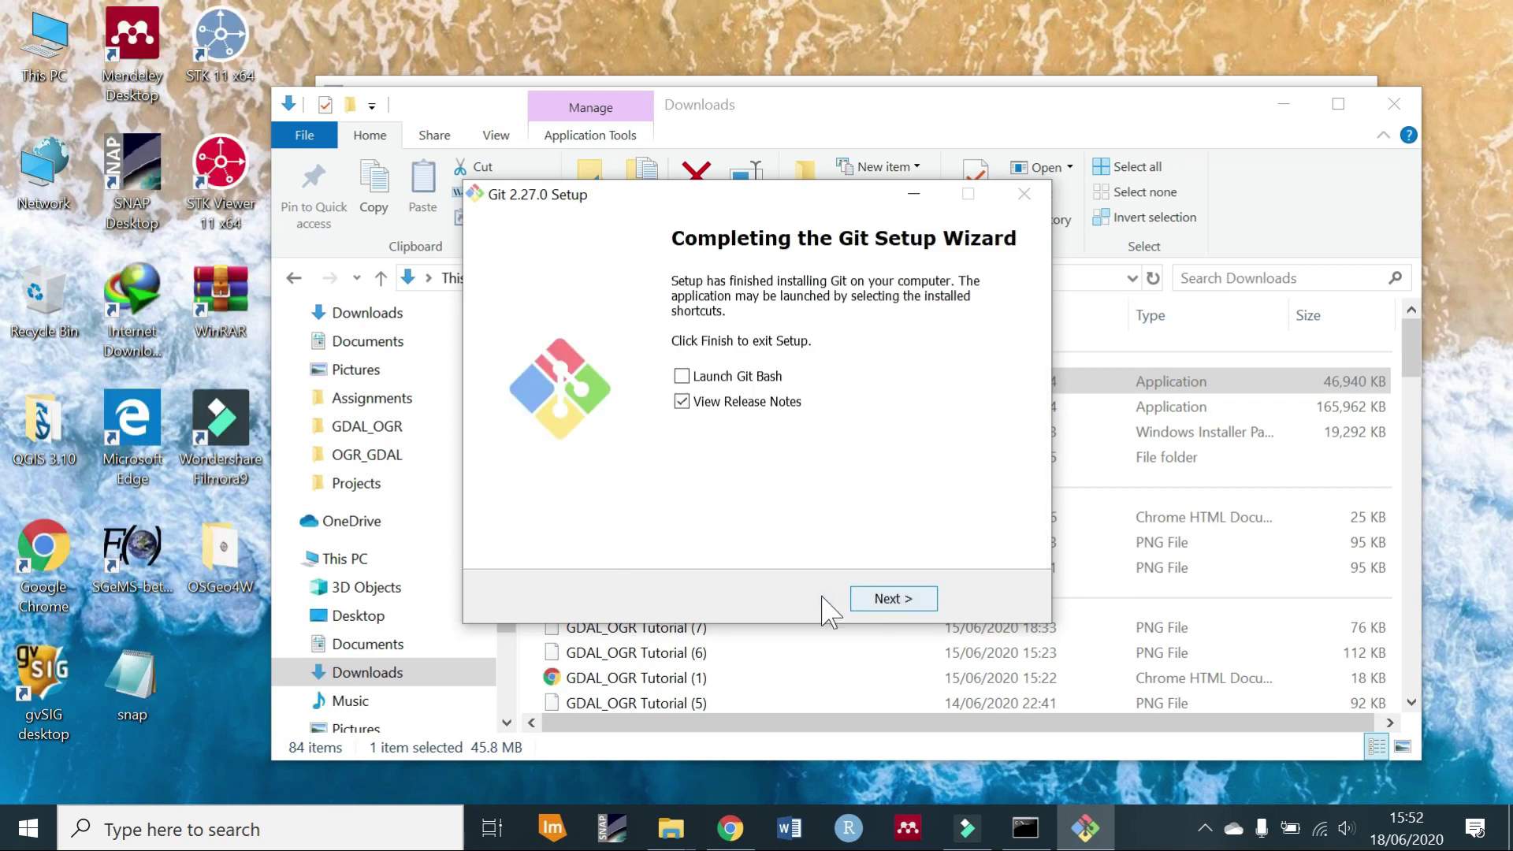
click(875, 600)
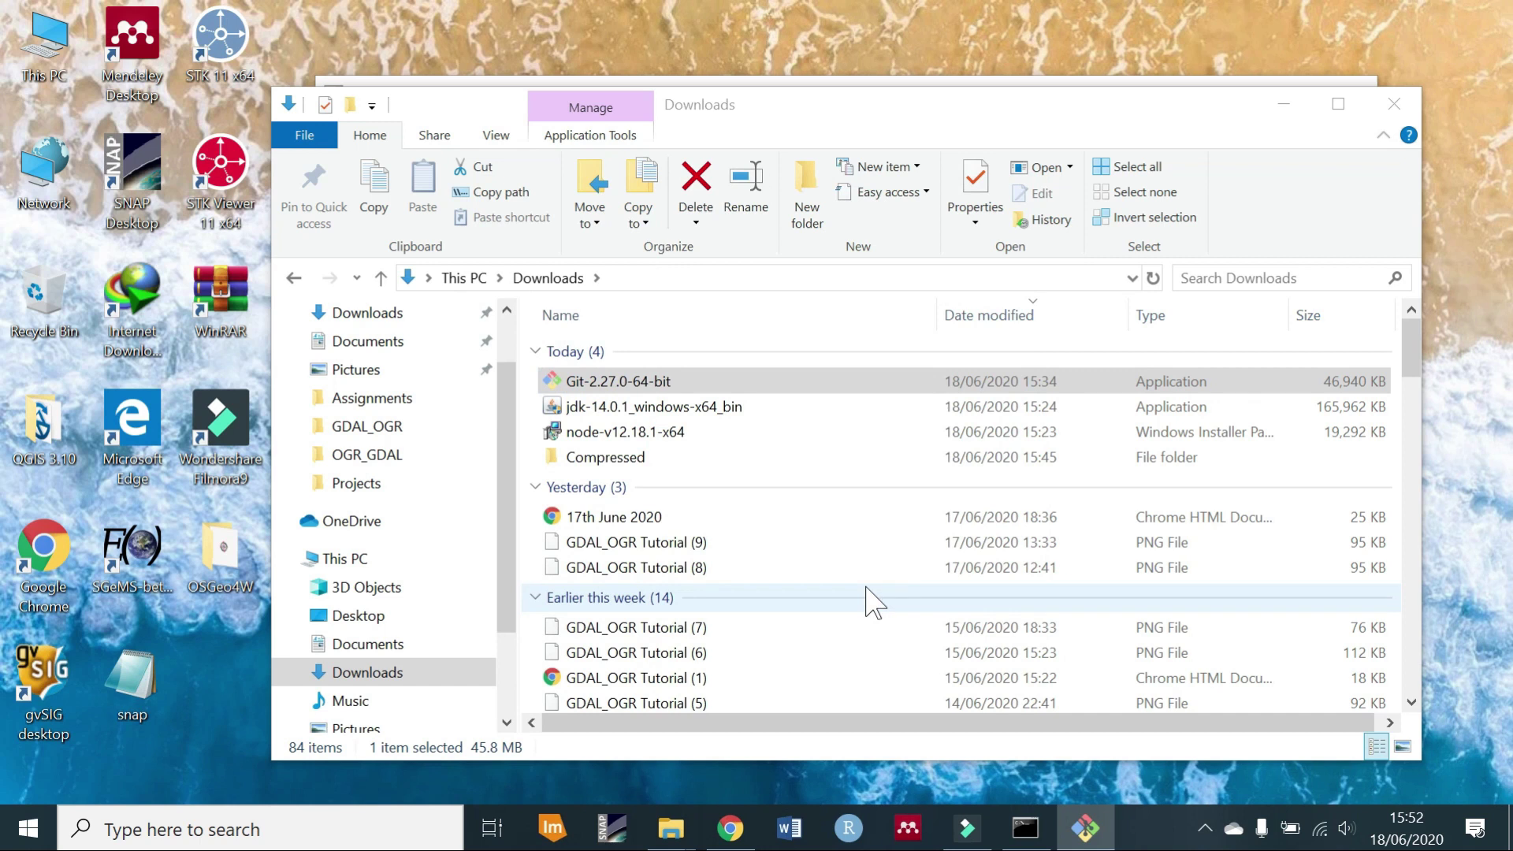
Retry the earlier GeoNode clone command, then close the Command Prompt.
key(alt+Tab)
key(Up)
key(Return)
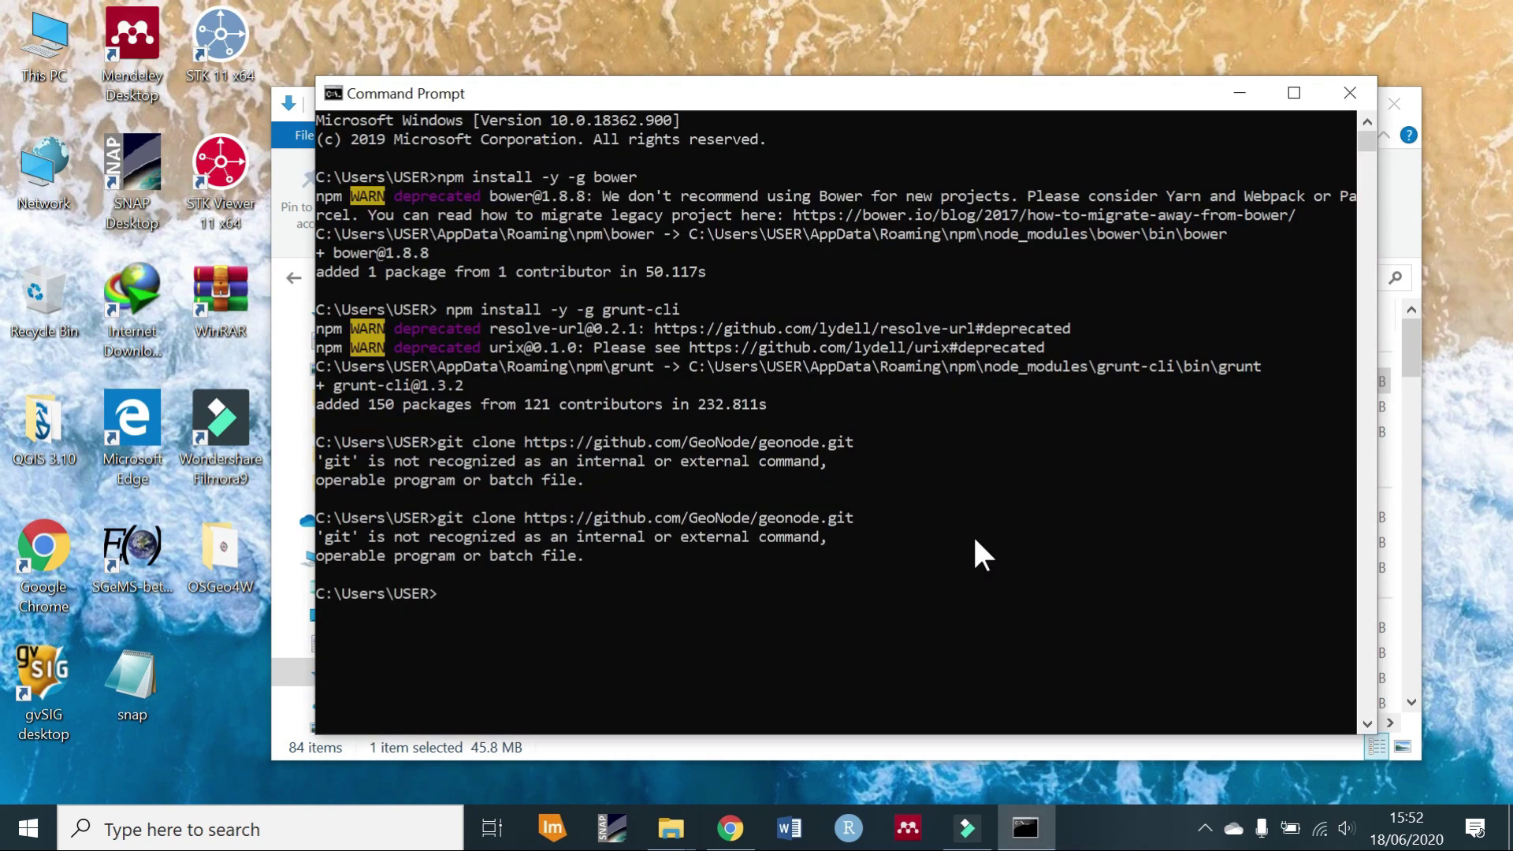
click(1350, 93)
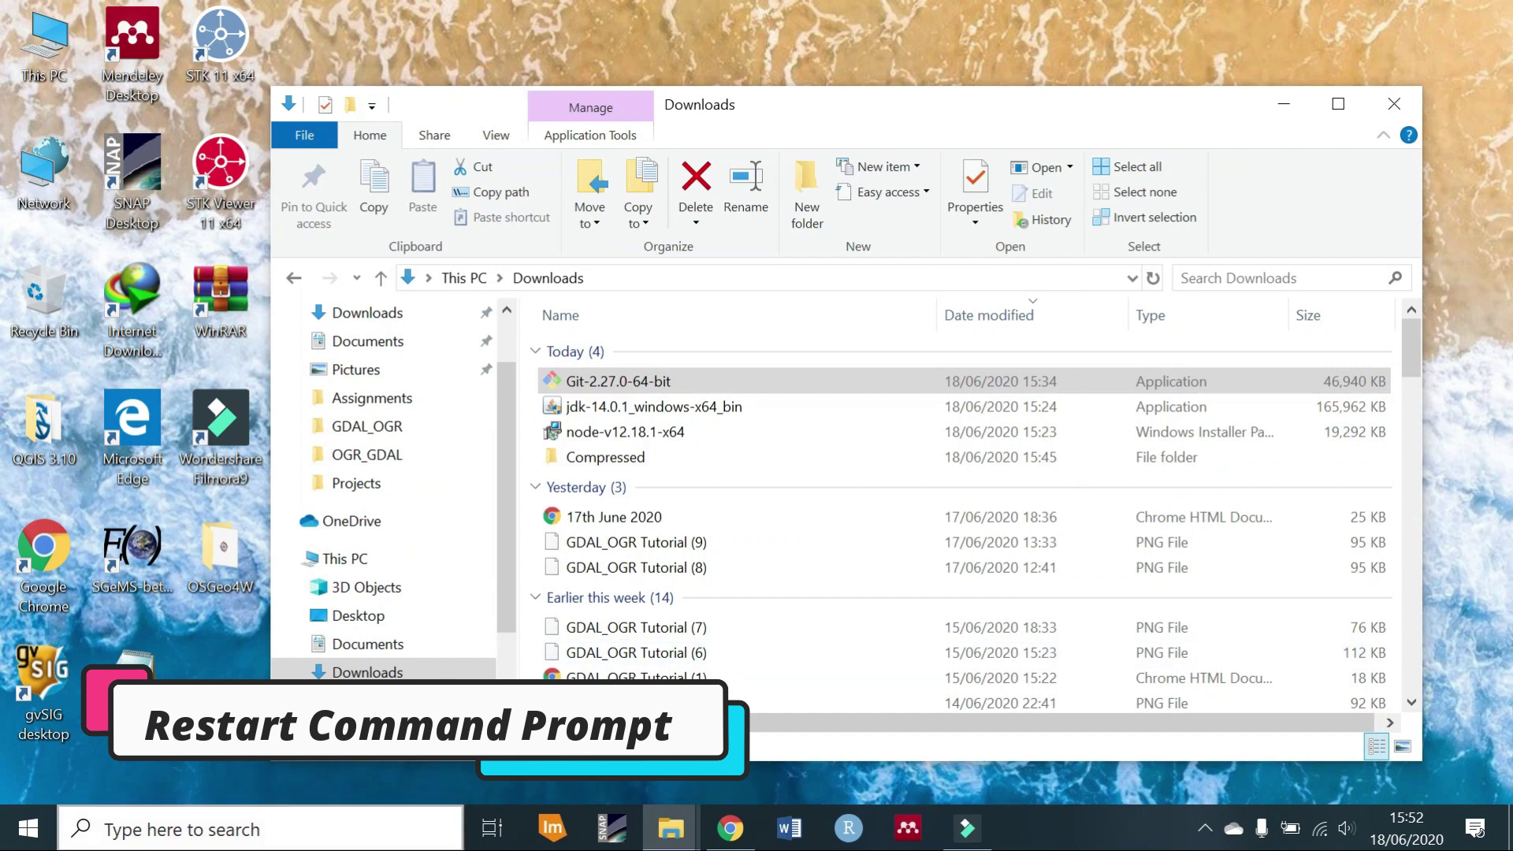
click(254, 829)
text(co)
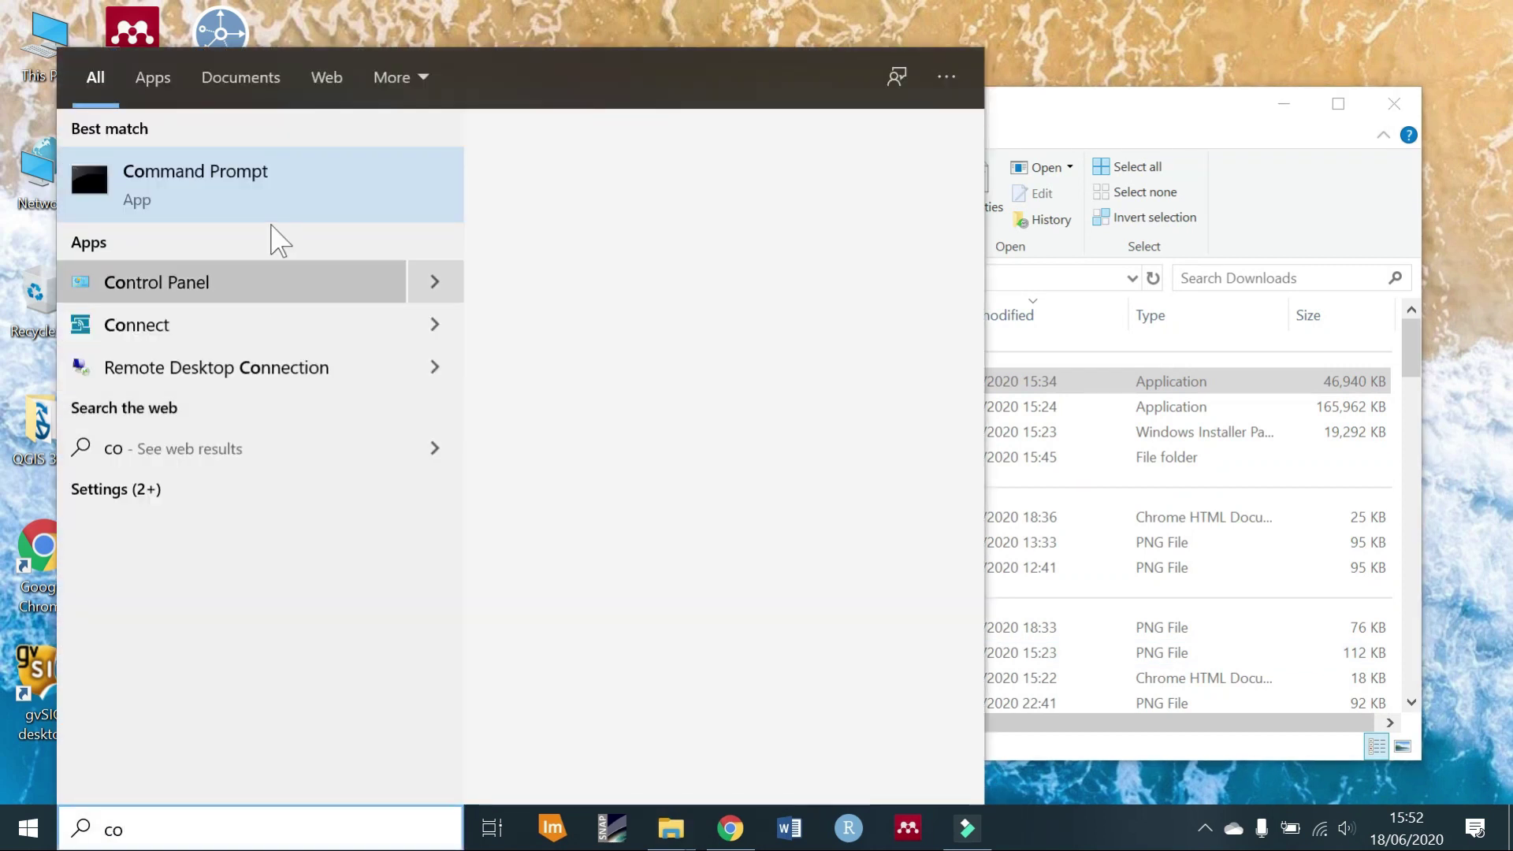
click(290, 197)
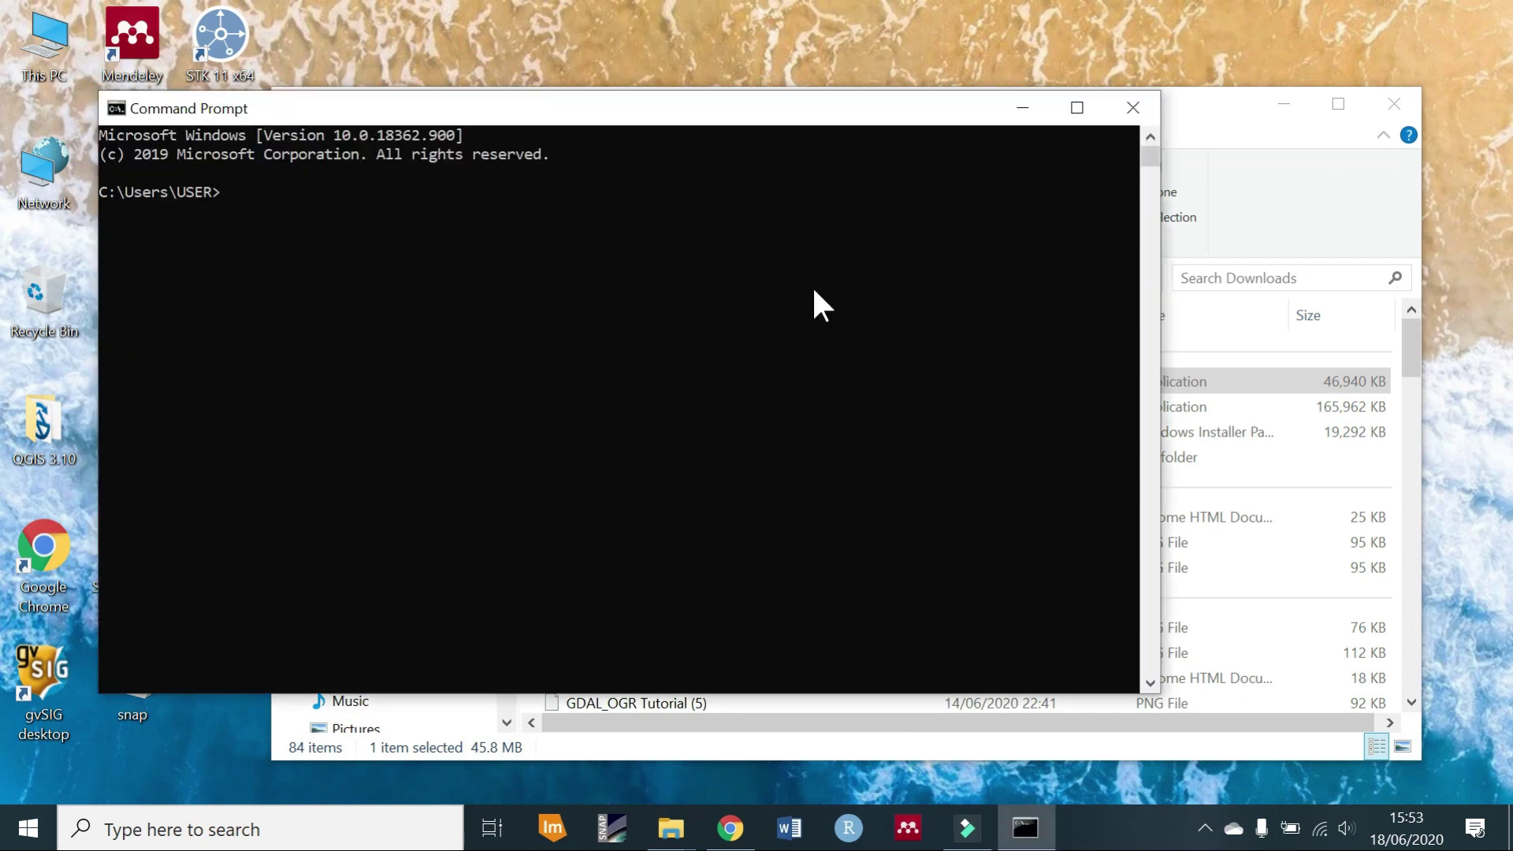
text(git clone https://github.com/GeoNode/geonode.git)
key(Return)
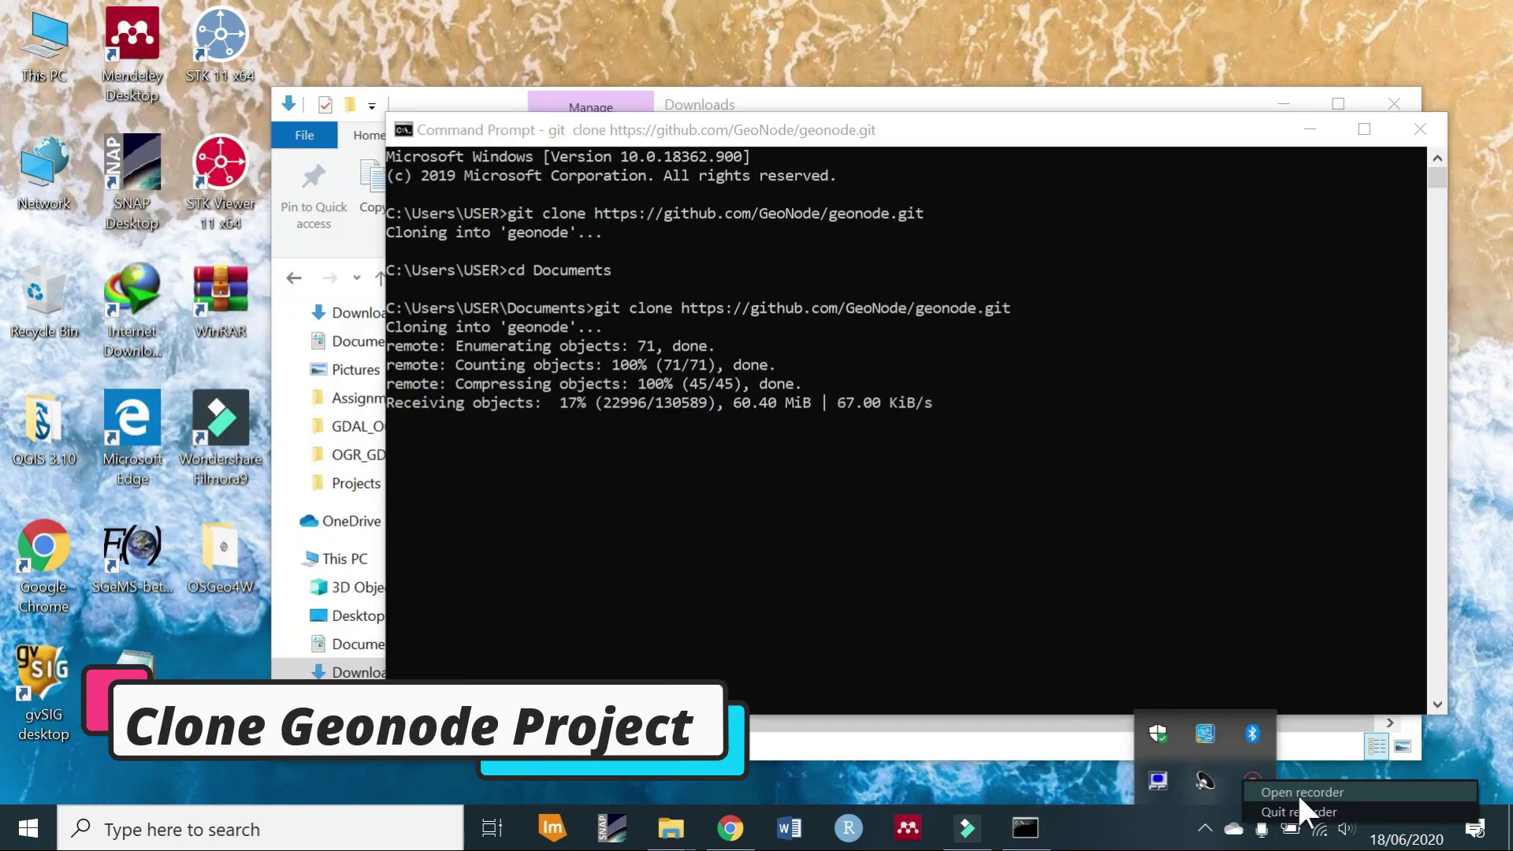
right_click(1304, 824)
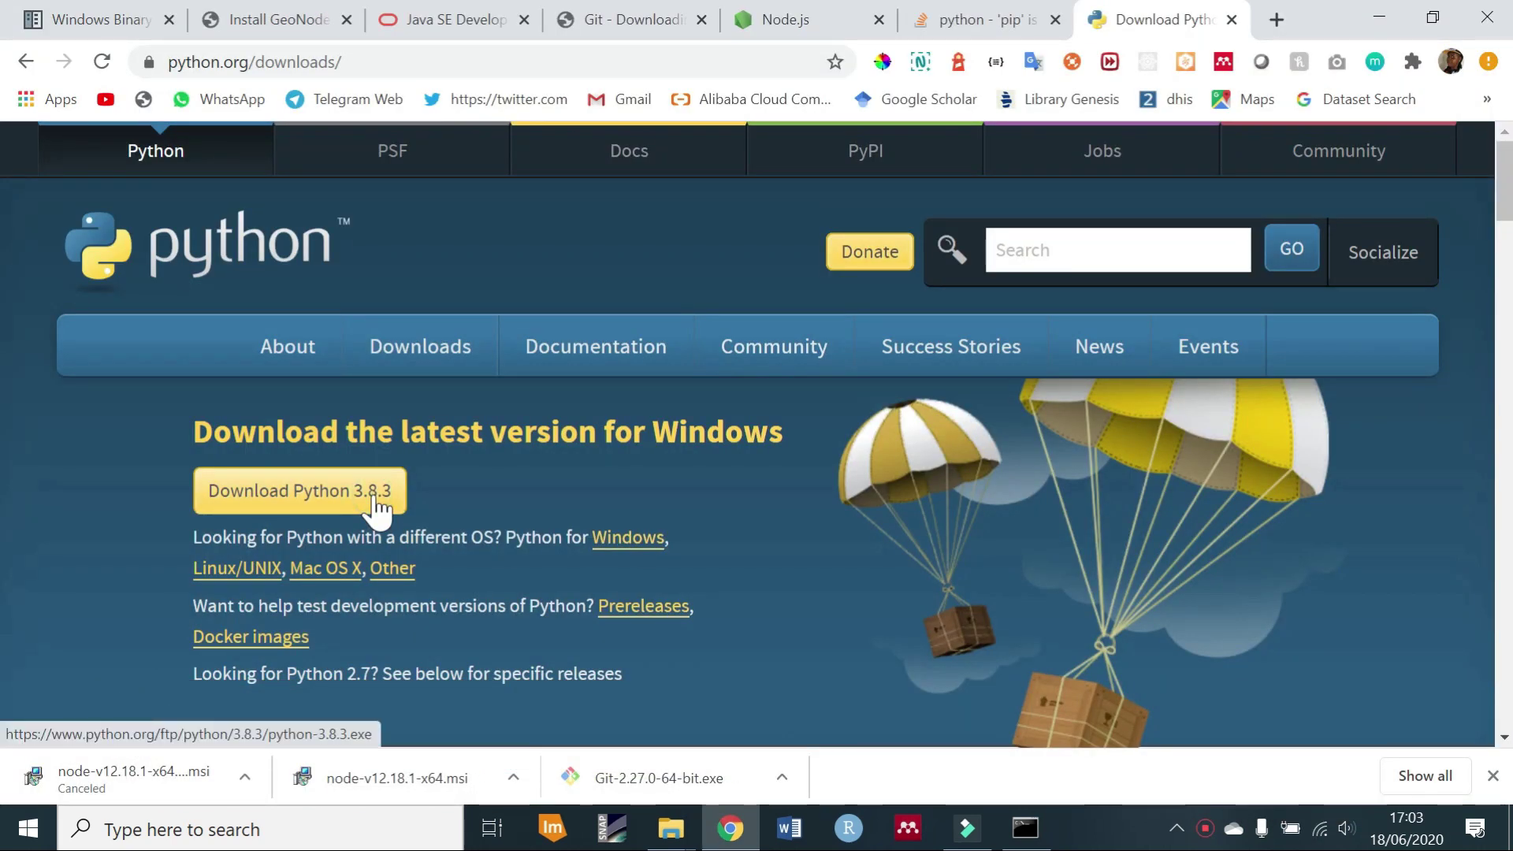
Download and install Python 3.8.3 with Install Now, then open File Explorer at Local Disk (C:).
click(377, 504)
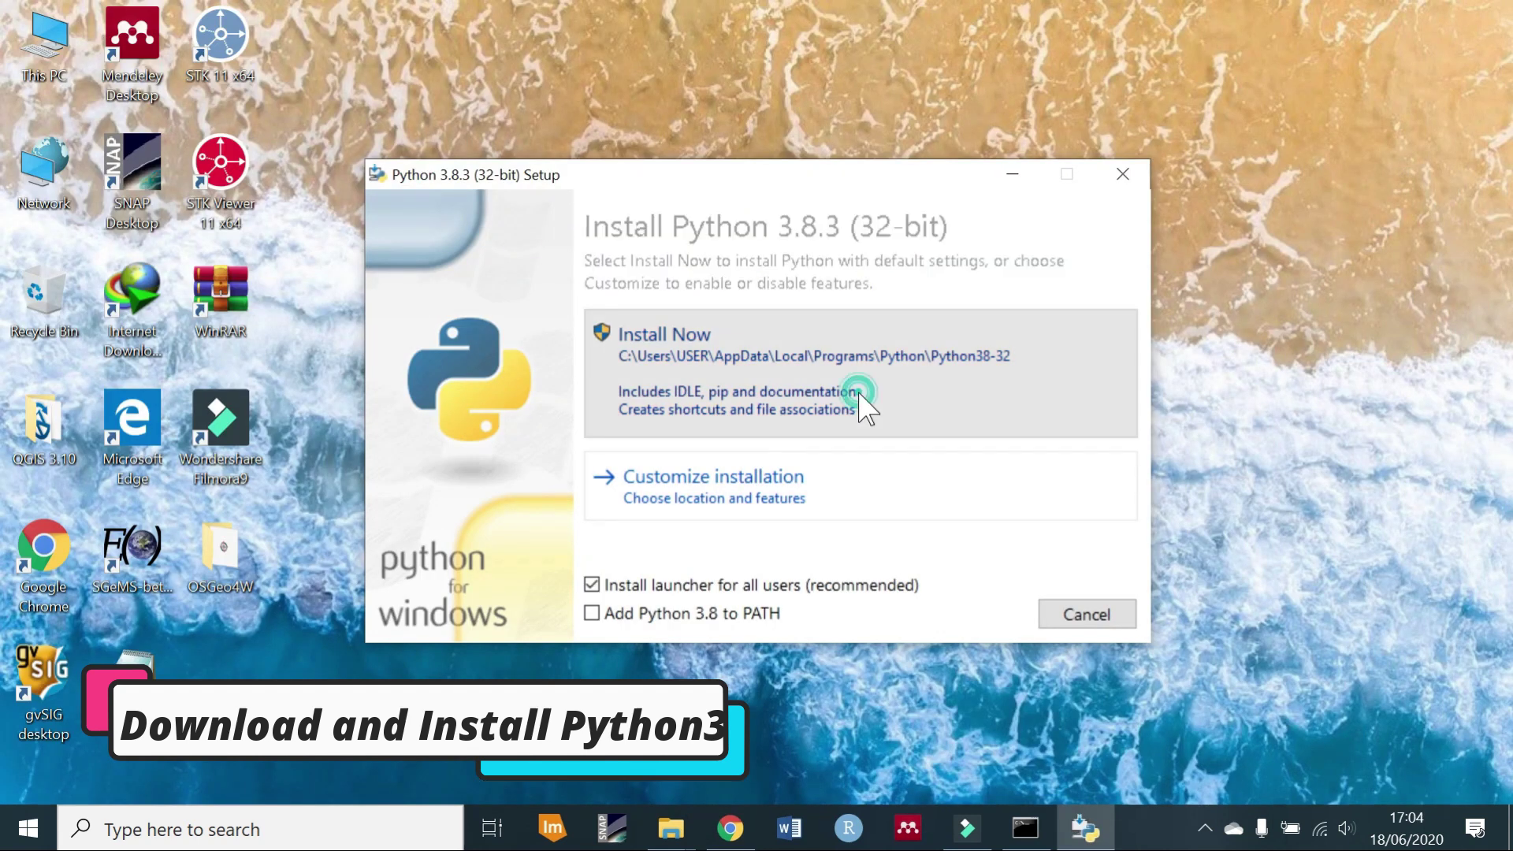
click(859, 394)
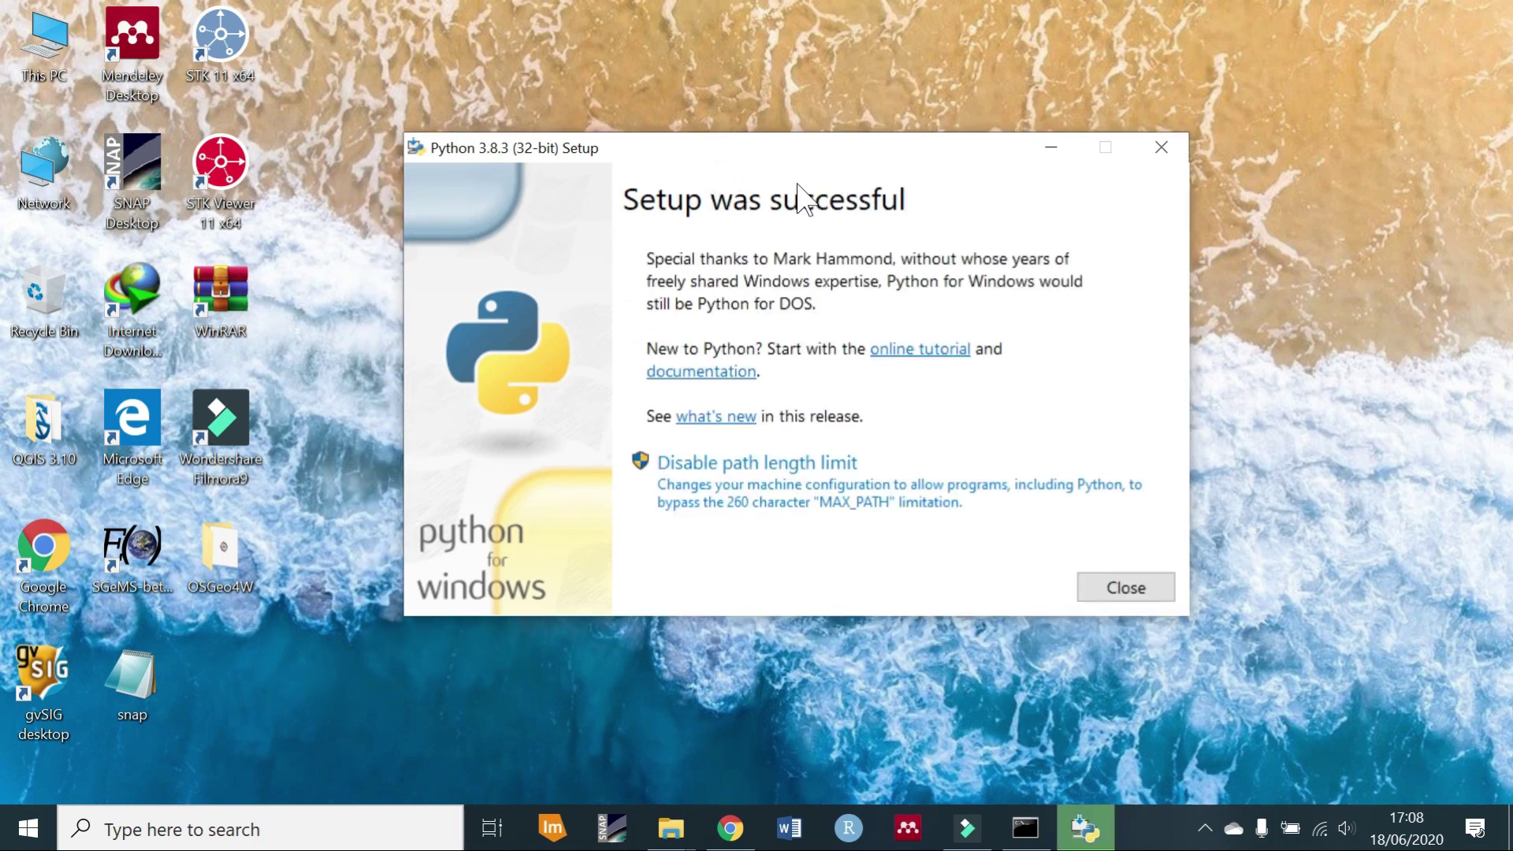
click(1127, 587)
Browse from C:\Users through AppData\Local\Programs\Python\Python38-32 into its Scripts folder.
mouse_move(671, 827)
click(622, 775)
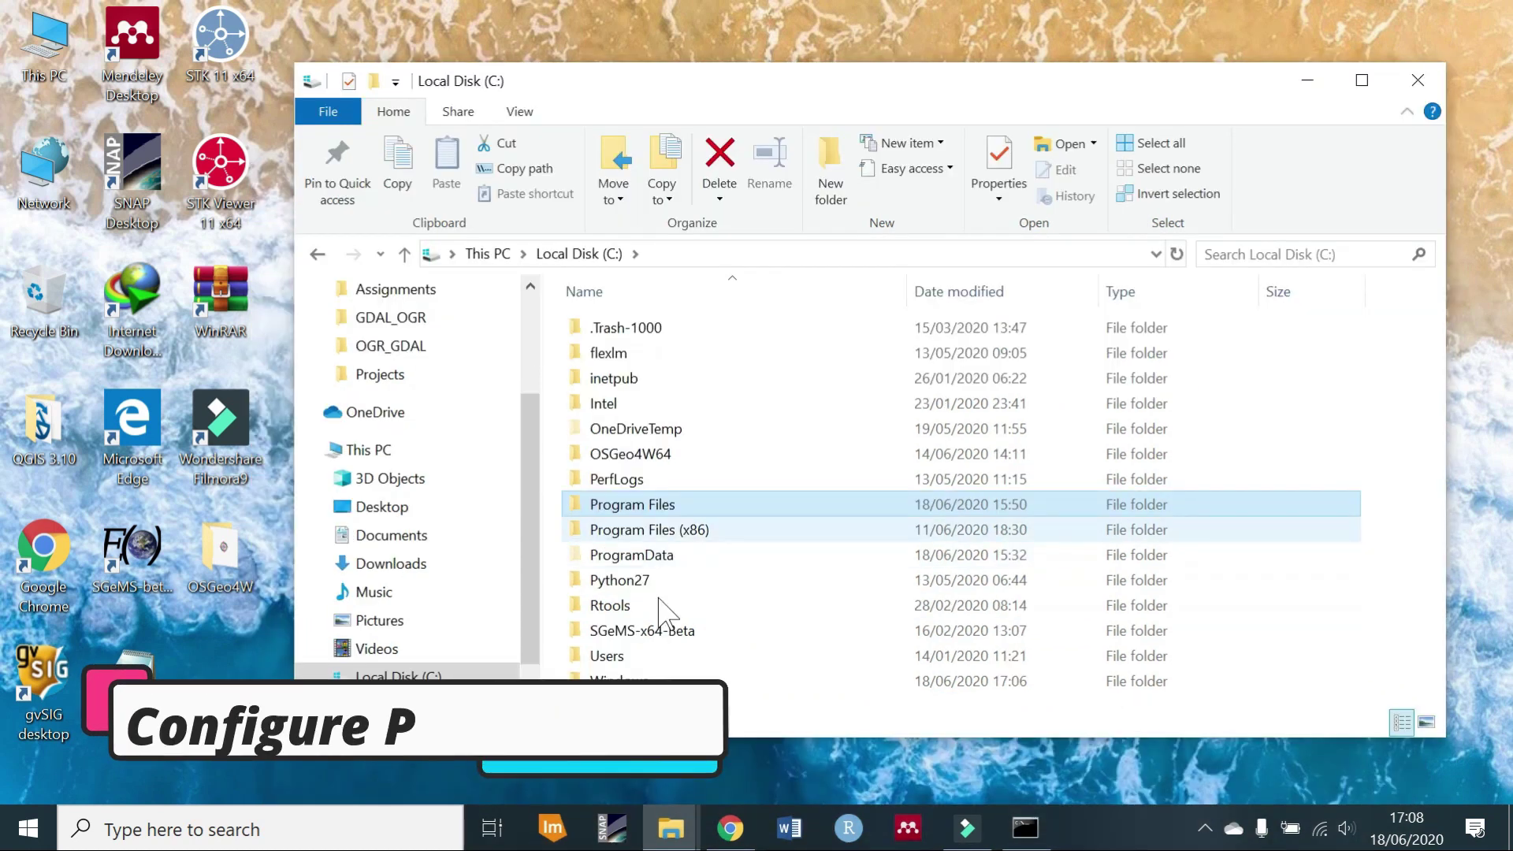
click(645, 658)
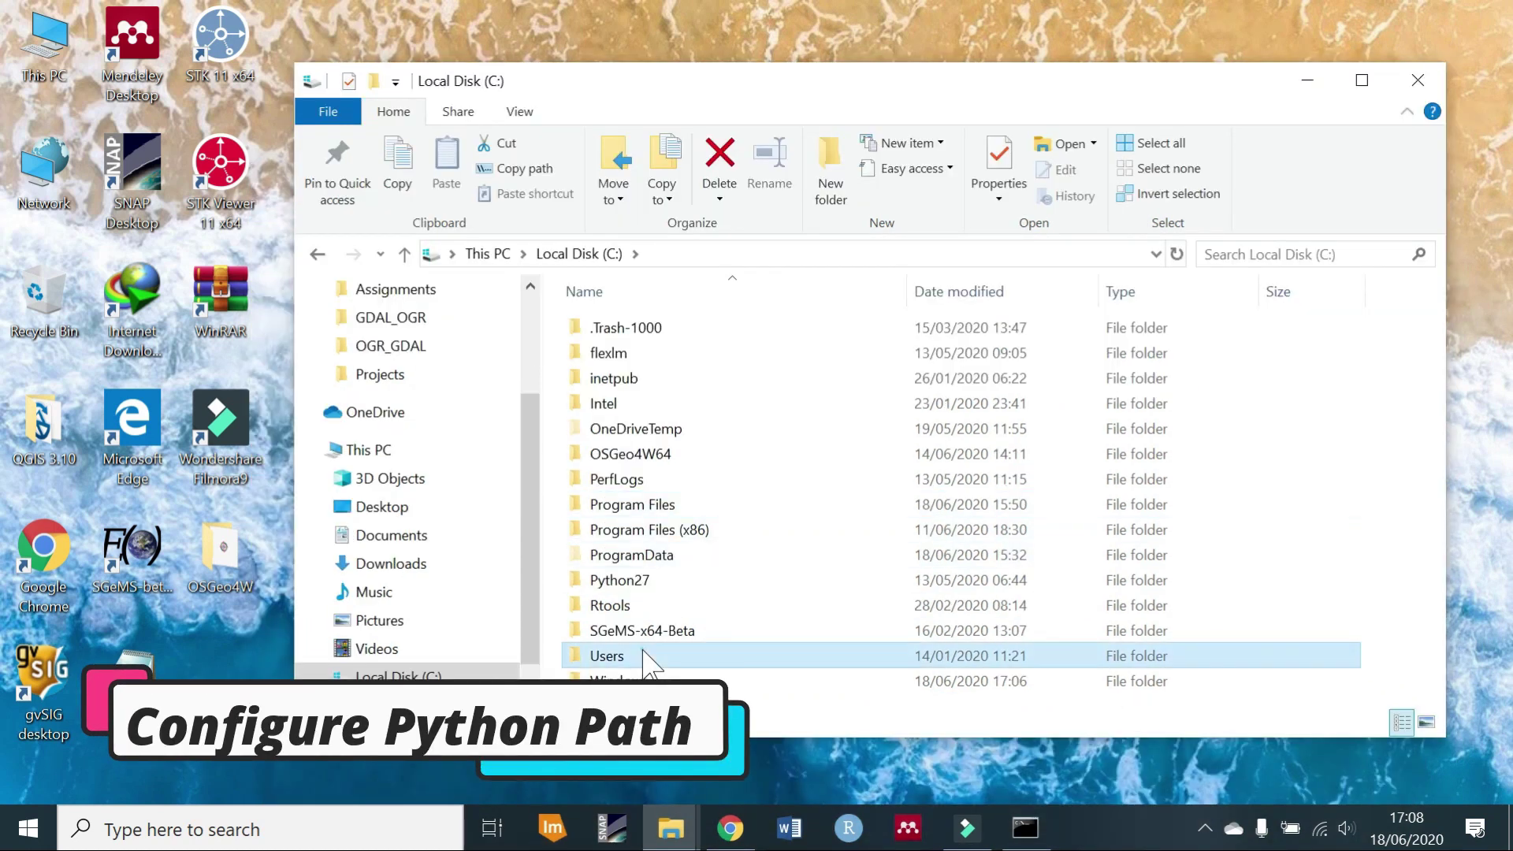
double_click(644, 657)
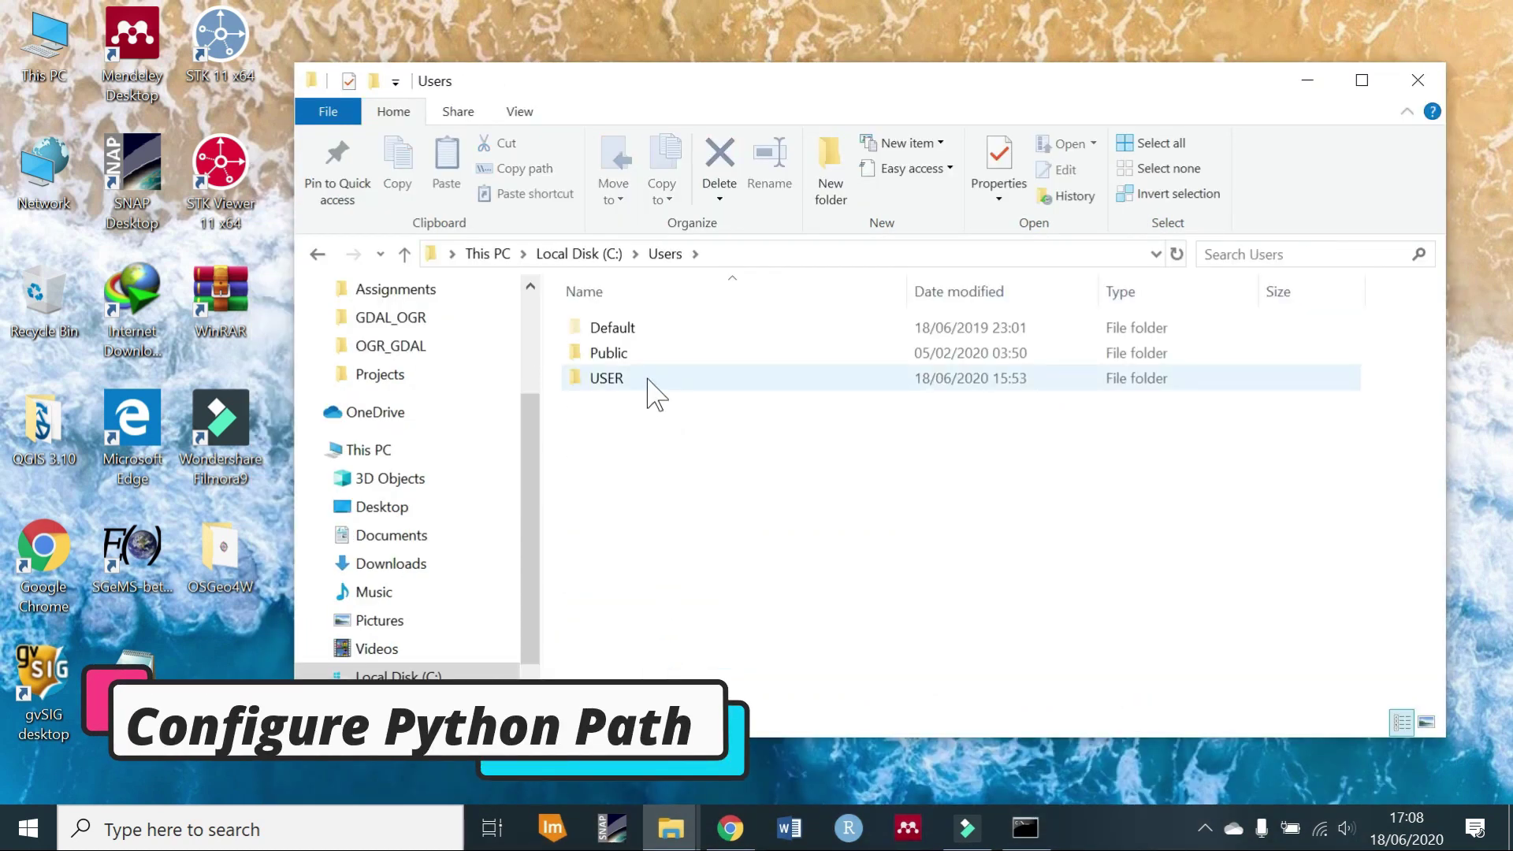
double_click(648, 380)
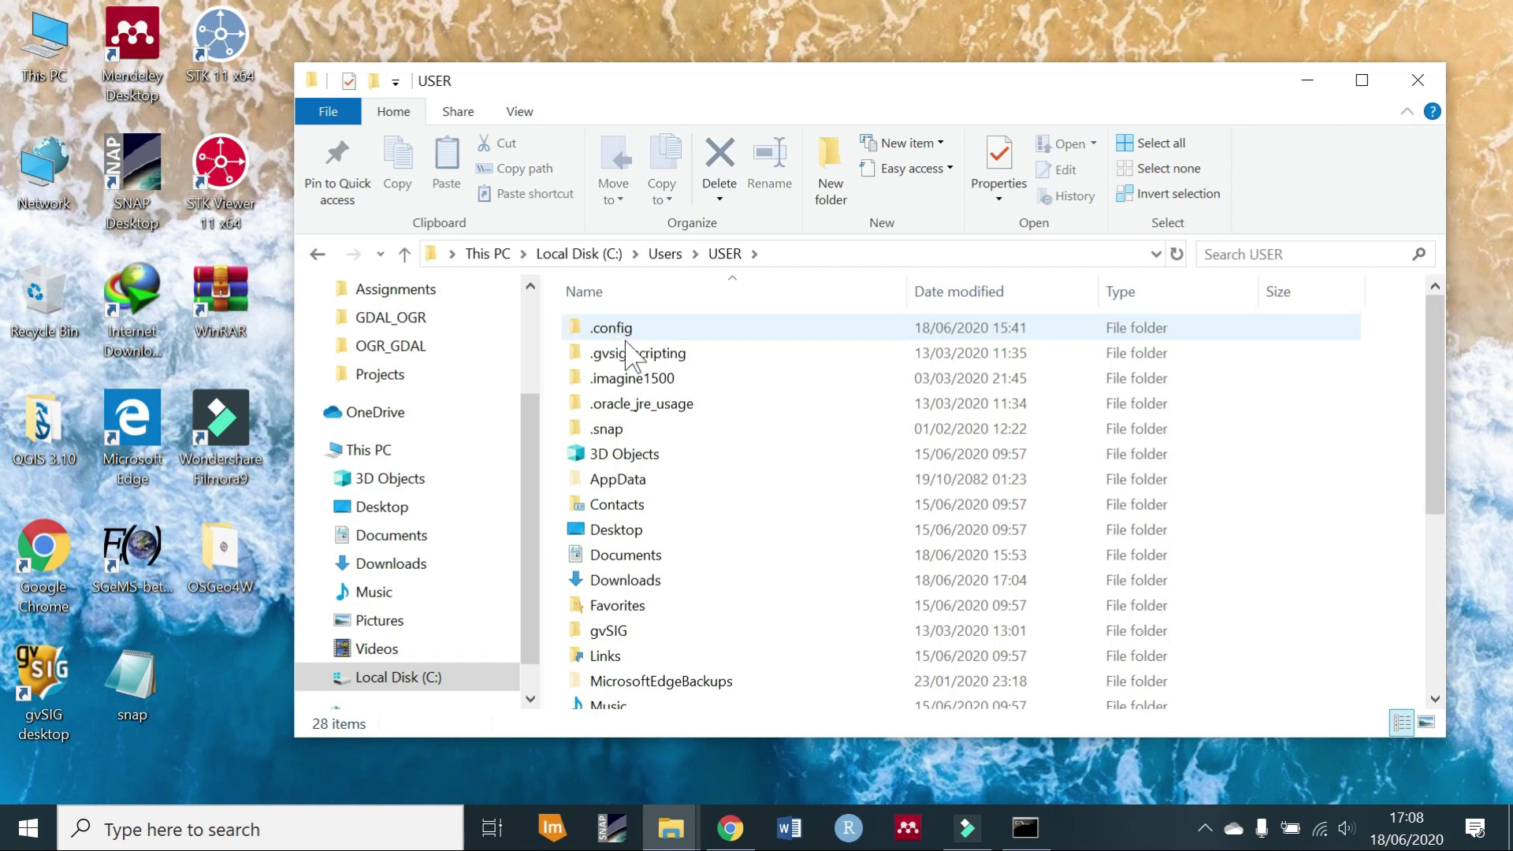
double_click(658, 483)
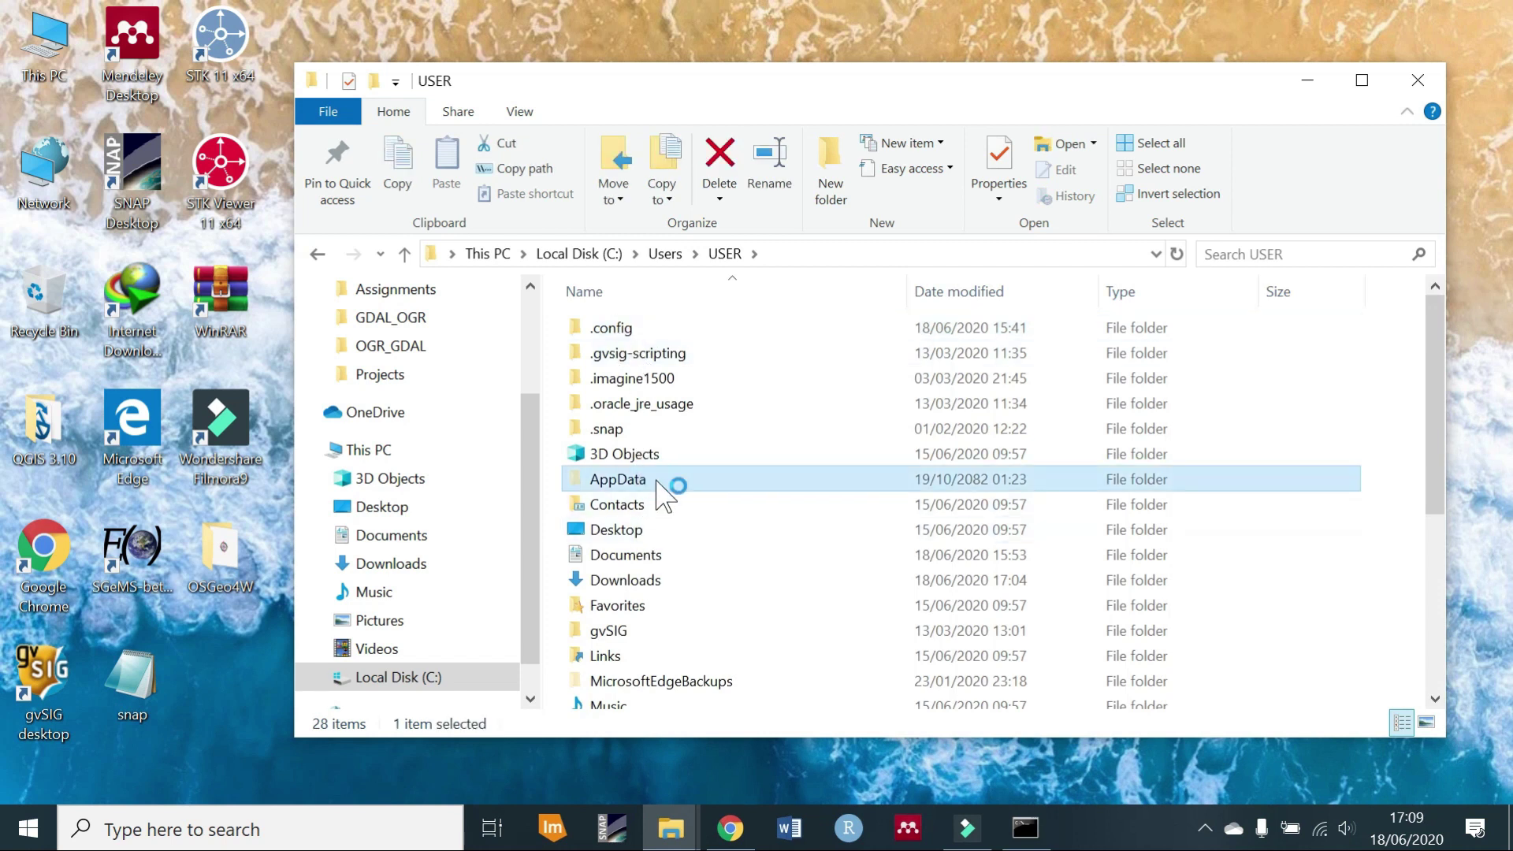
double_click(669, 329)
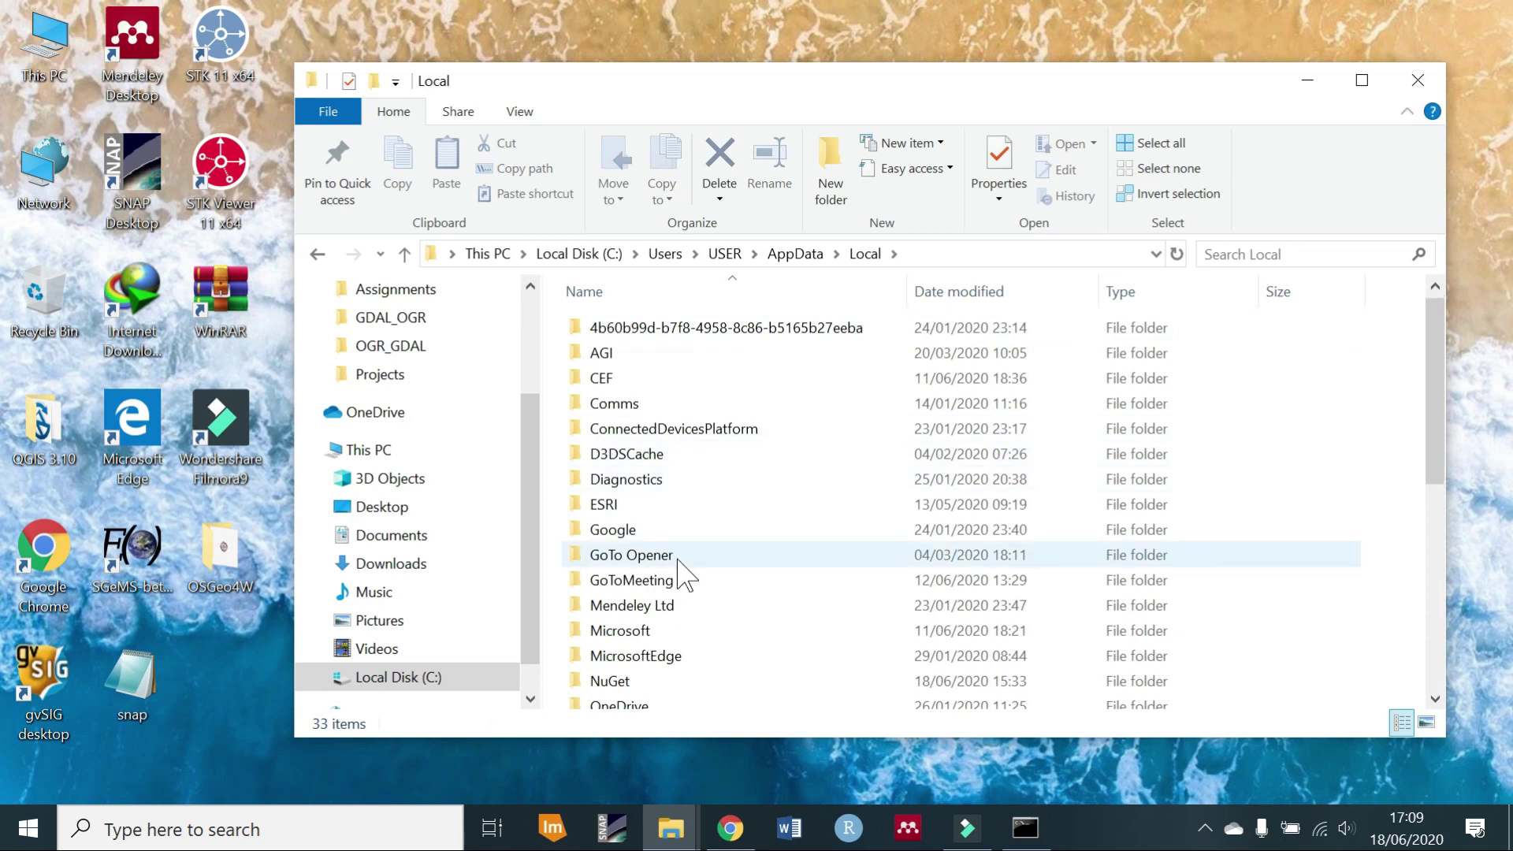
scroll(678, 569, down, 2)
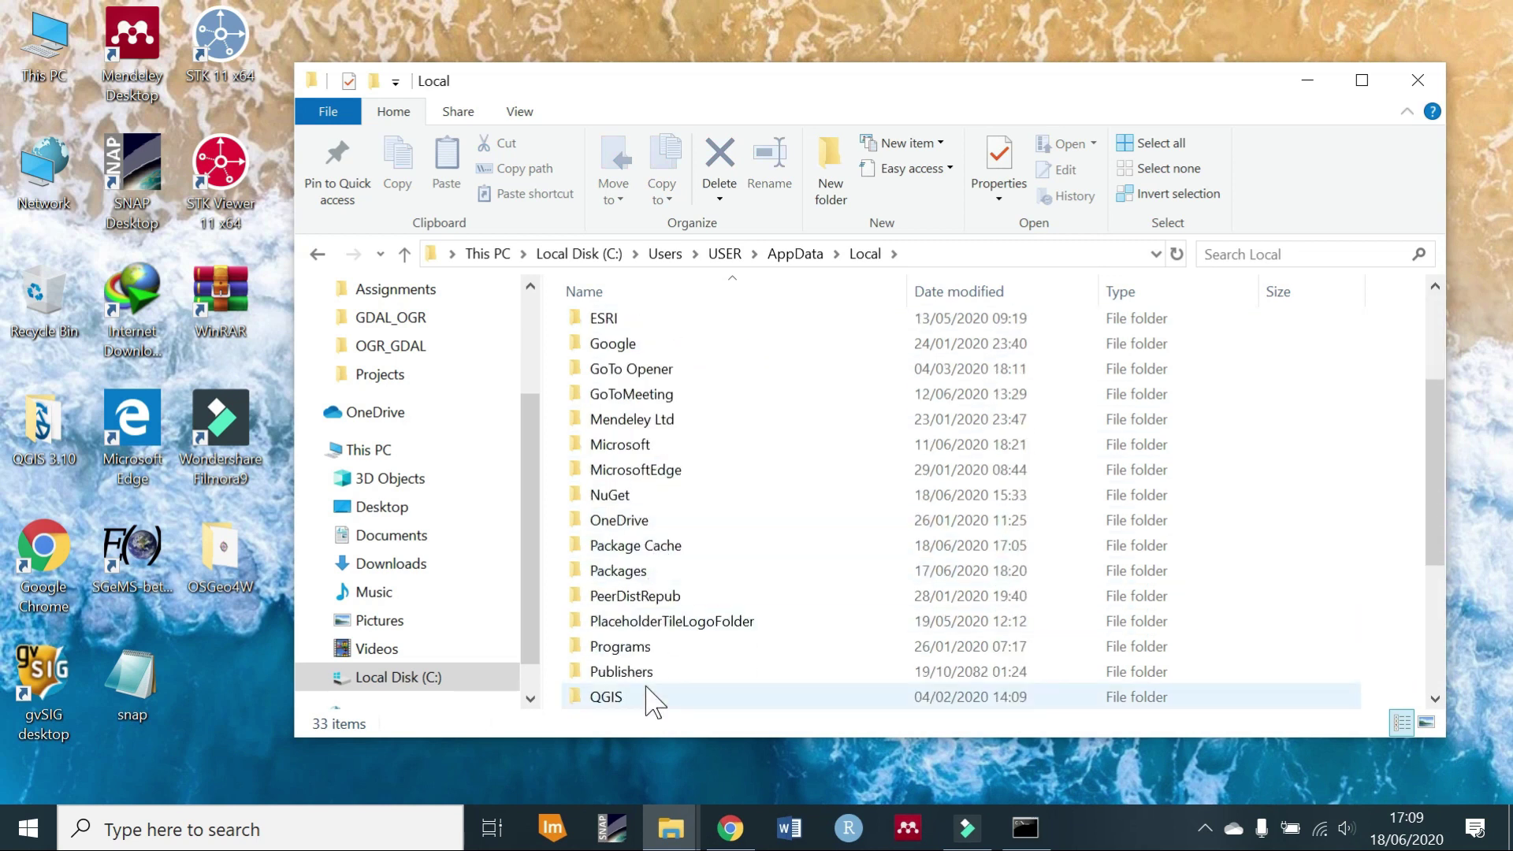
double_click(659, 648)
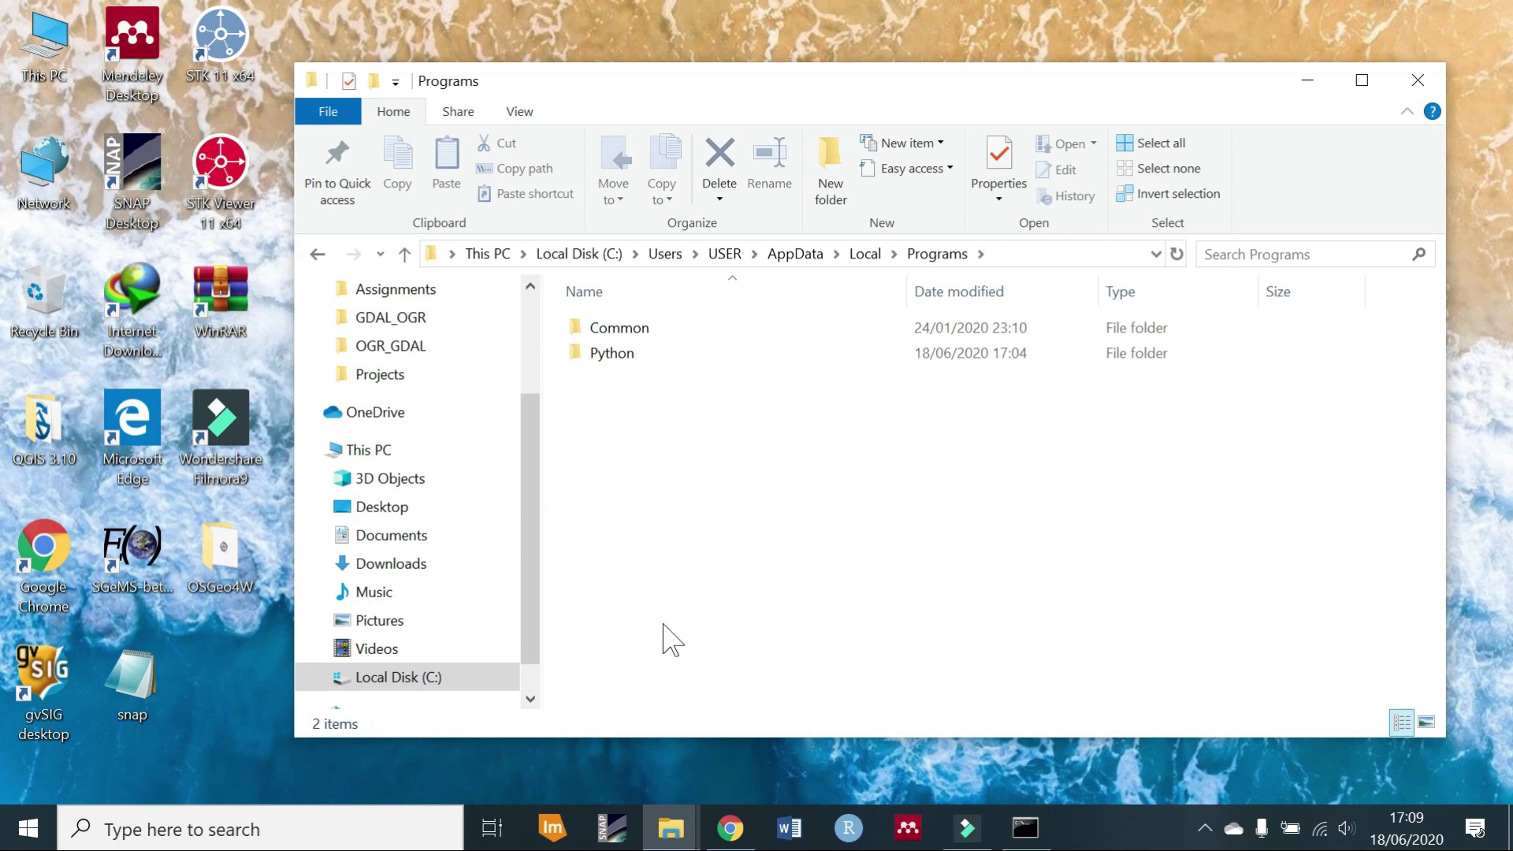
double_click(697, 354)
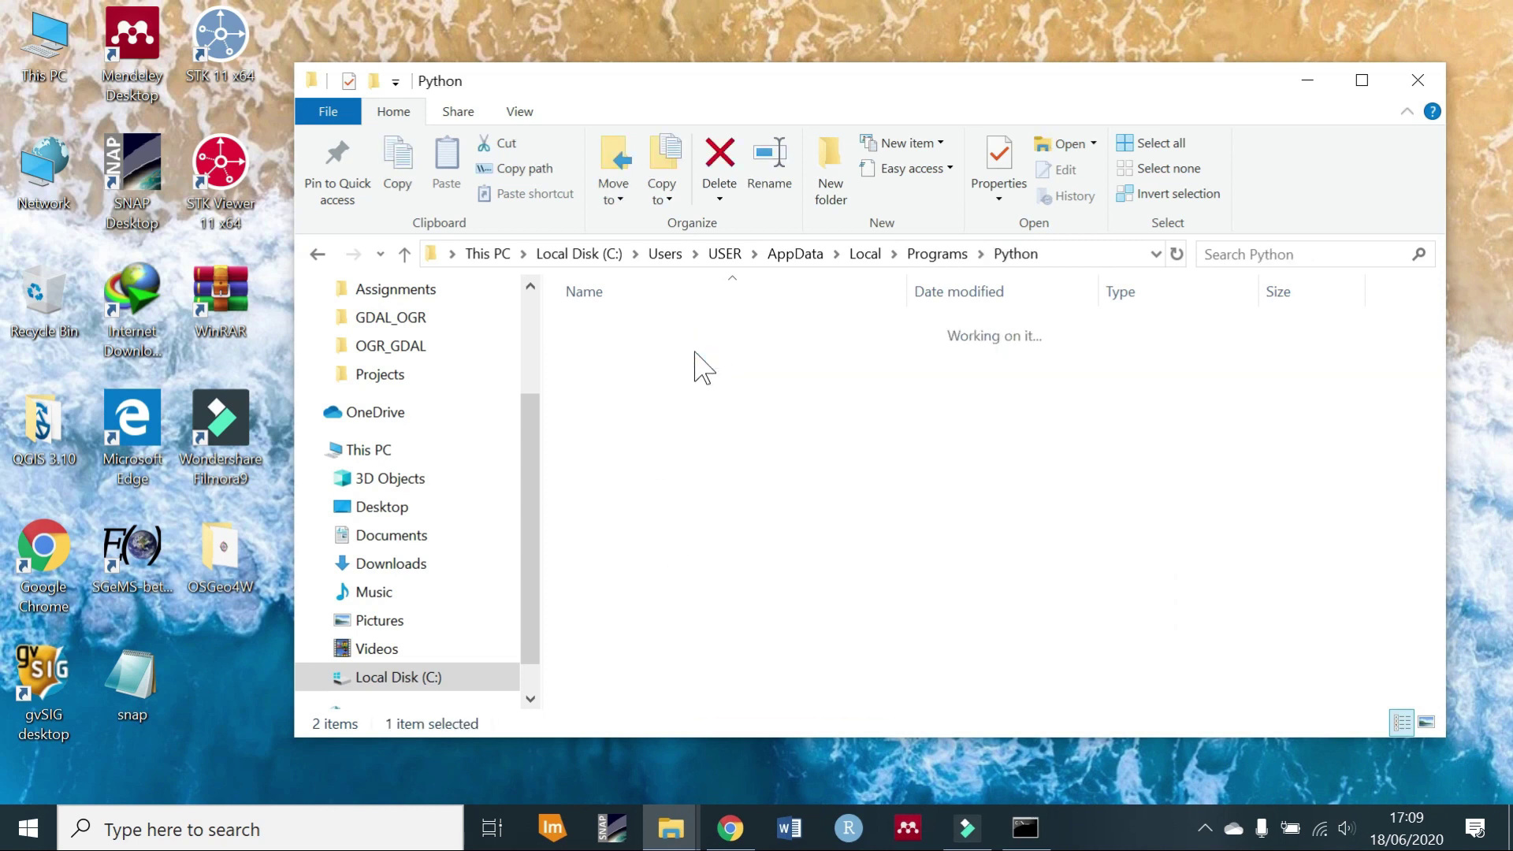
double_click(676, 355)
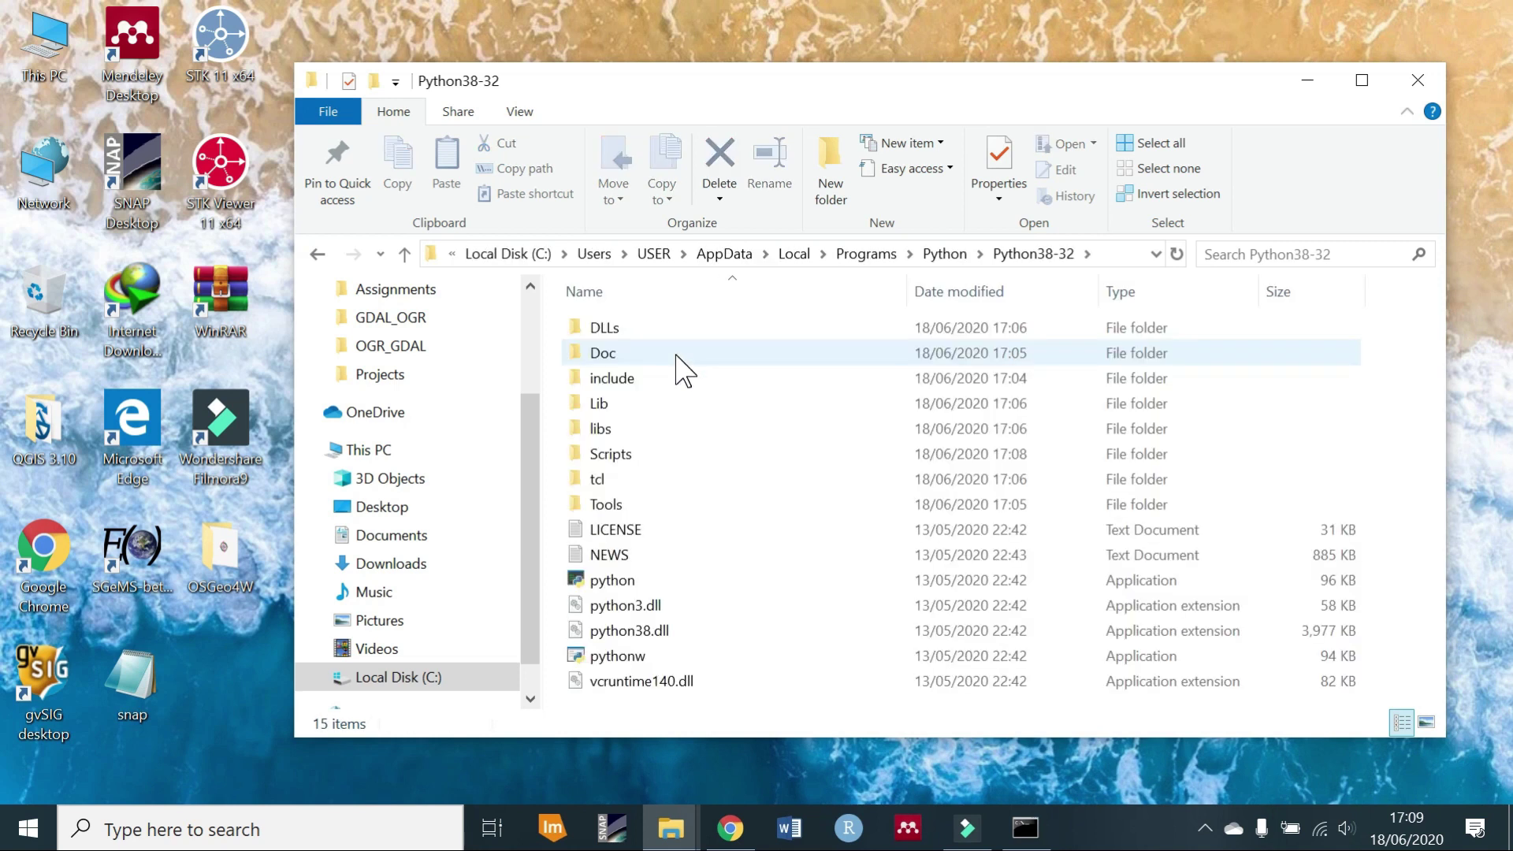
double_click(614, 455)
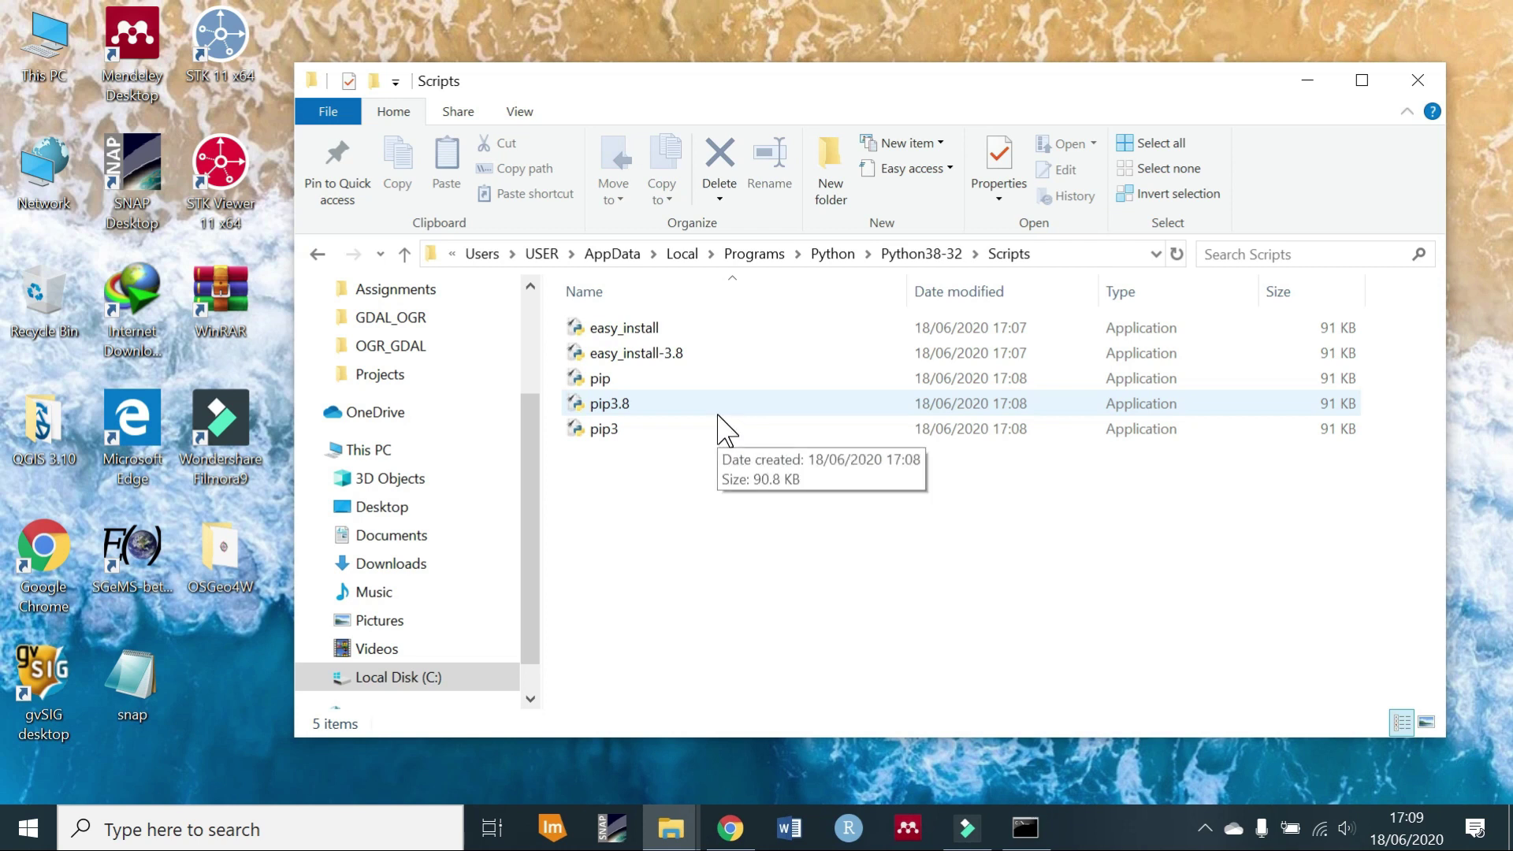
Open Environment Variables from Control Panel's System and Security > System page.
key(super)
text(cont)
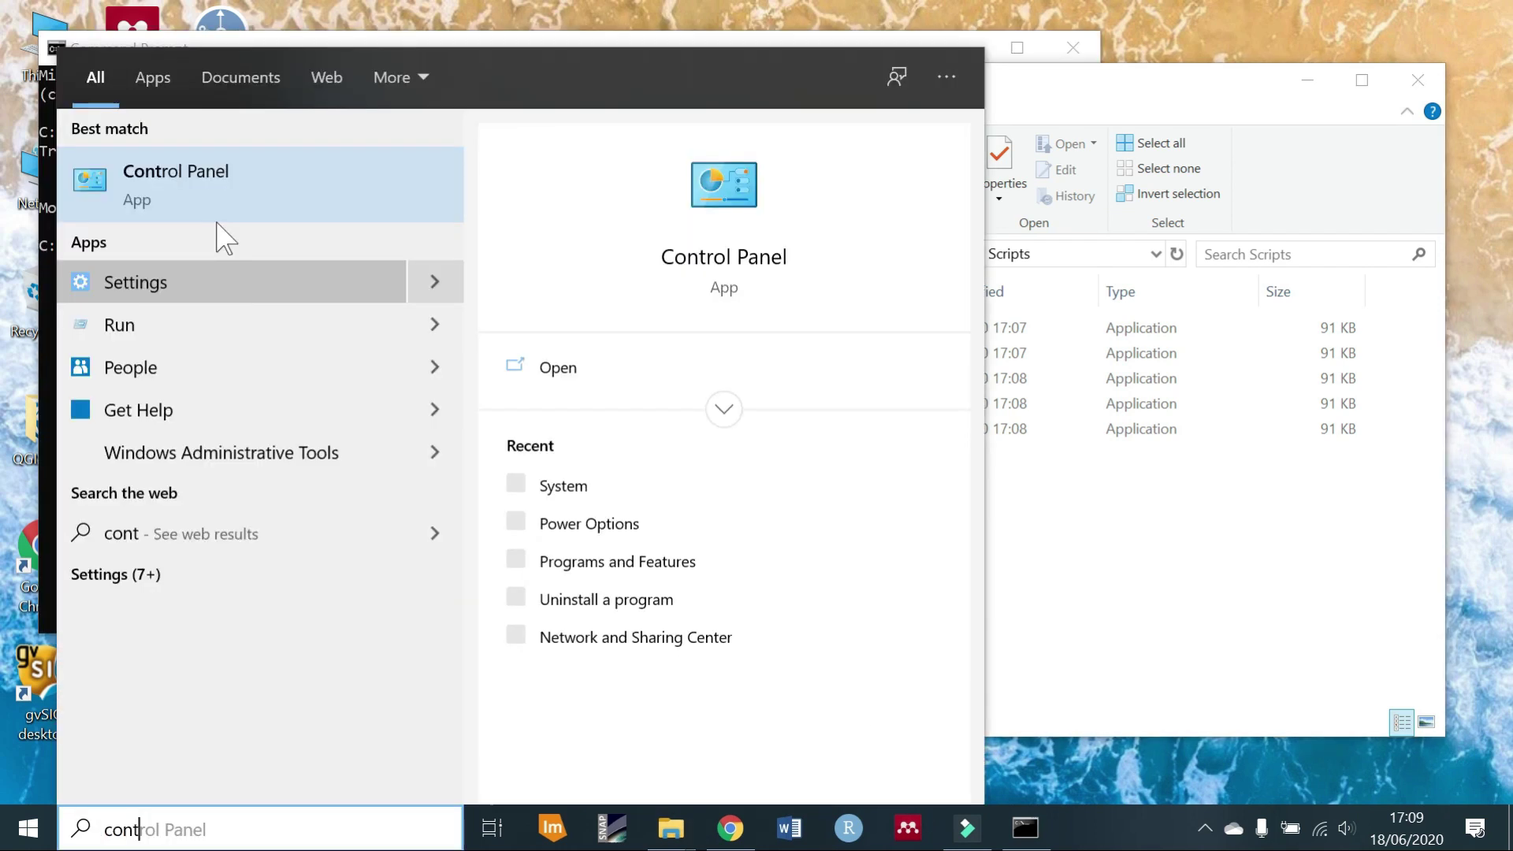
click(225, 199)
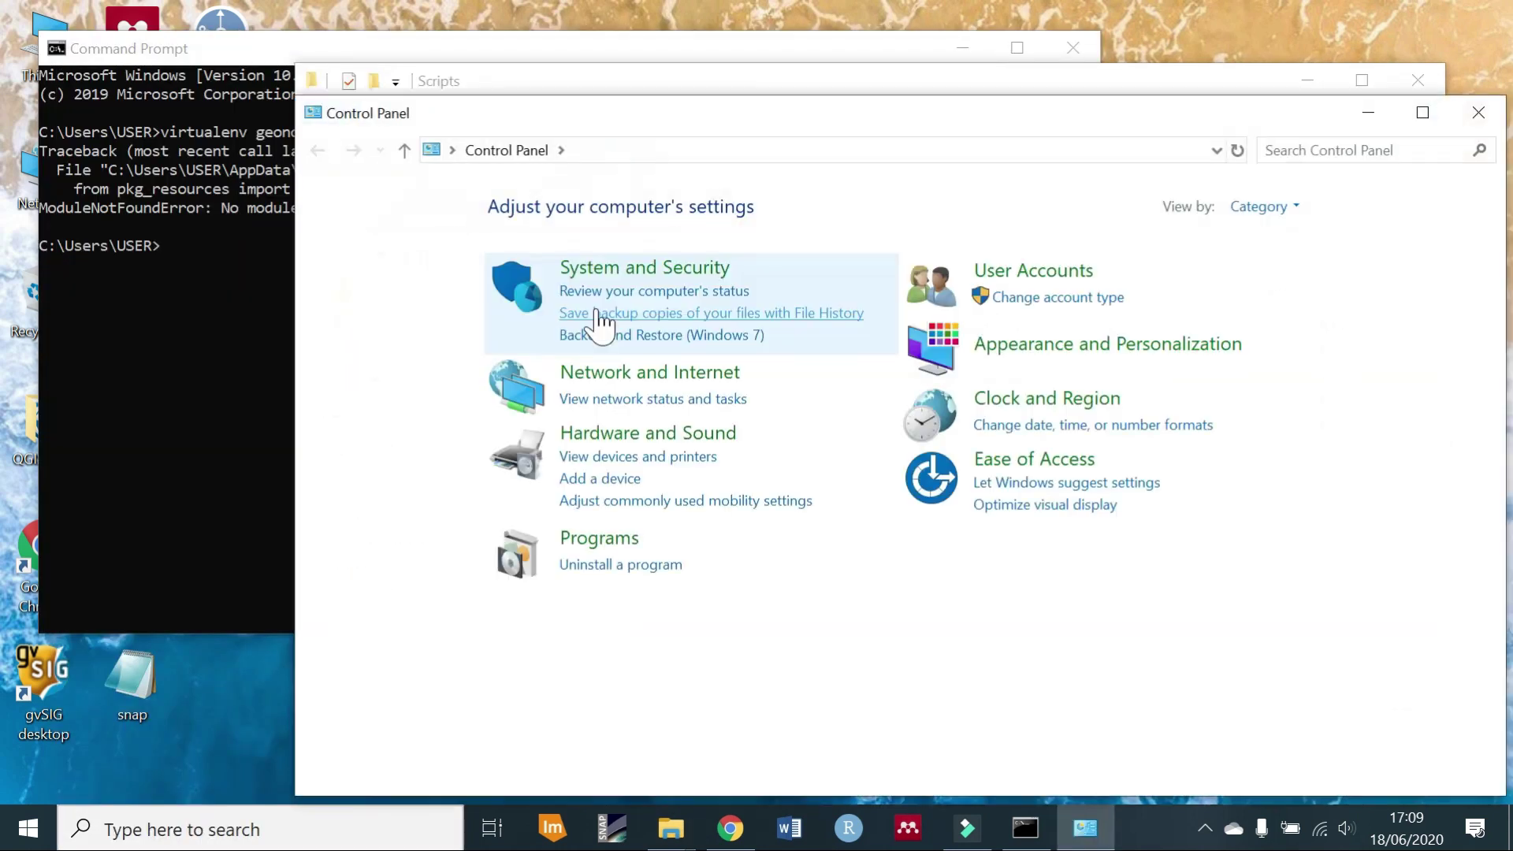
click(663, 269)
click(656, 345)
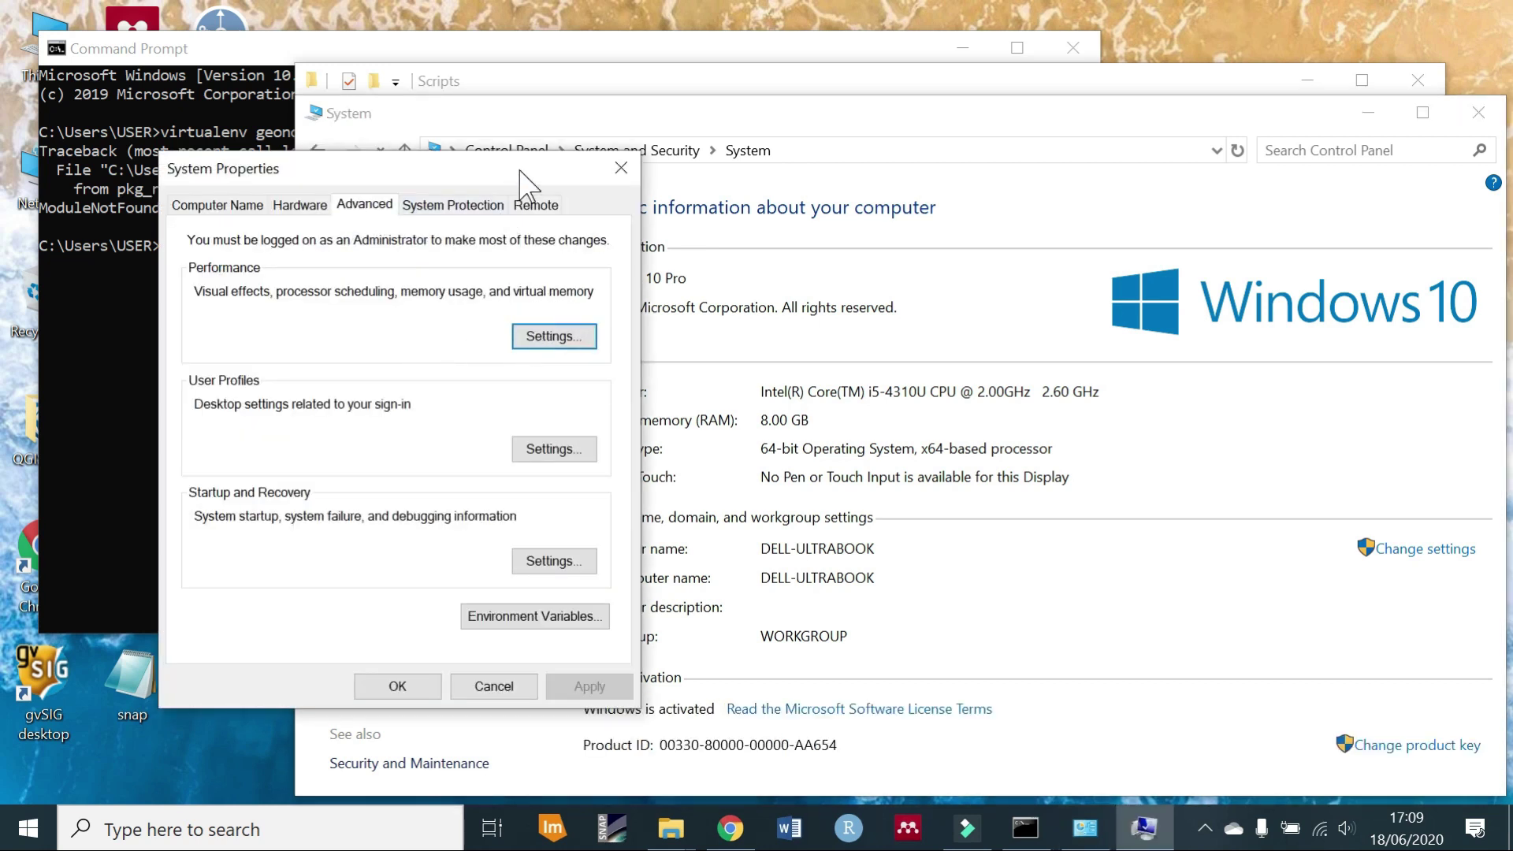
drag(520, 169, 866, 140)
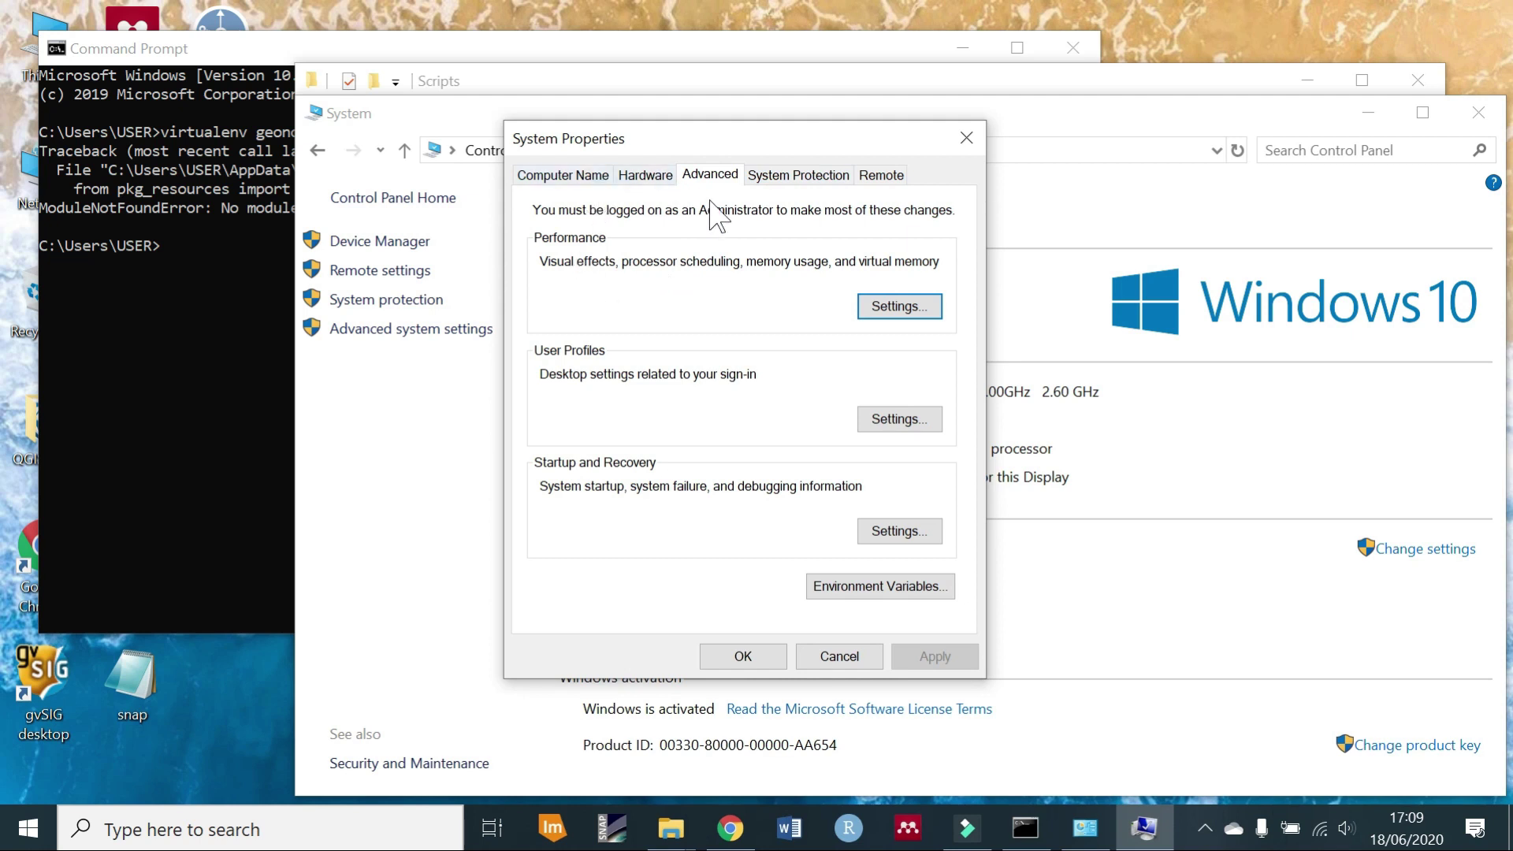
click(896, 589)
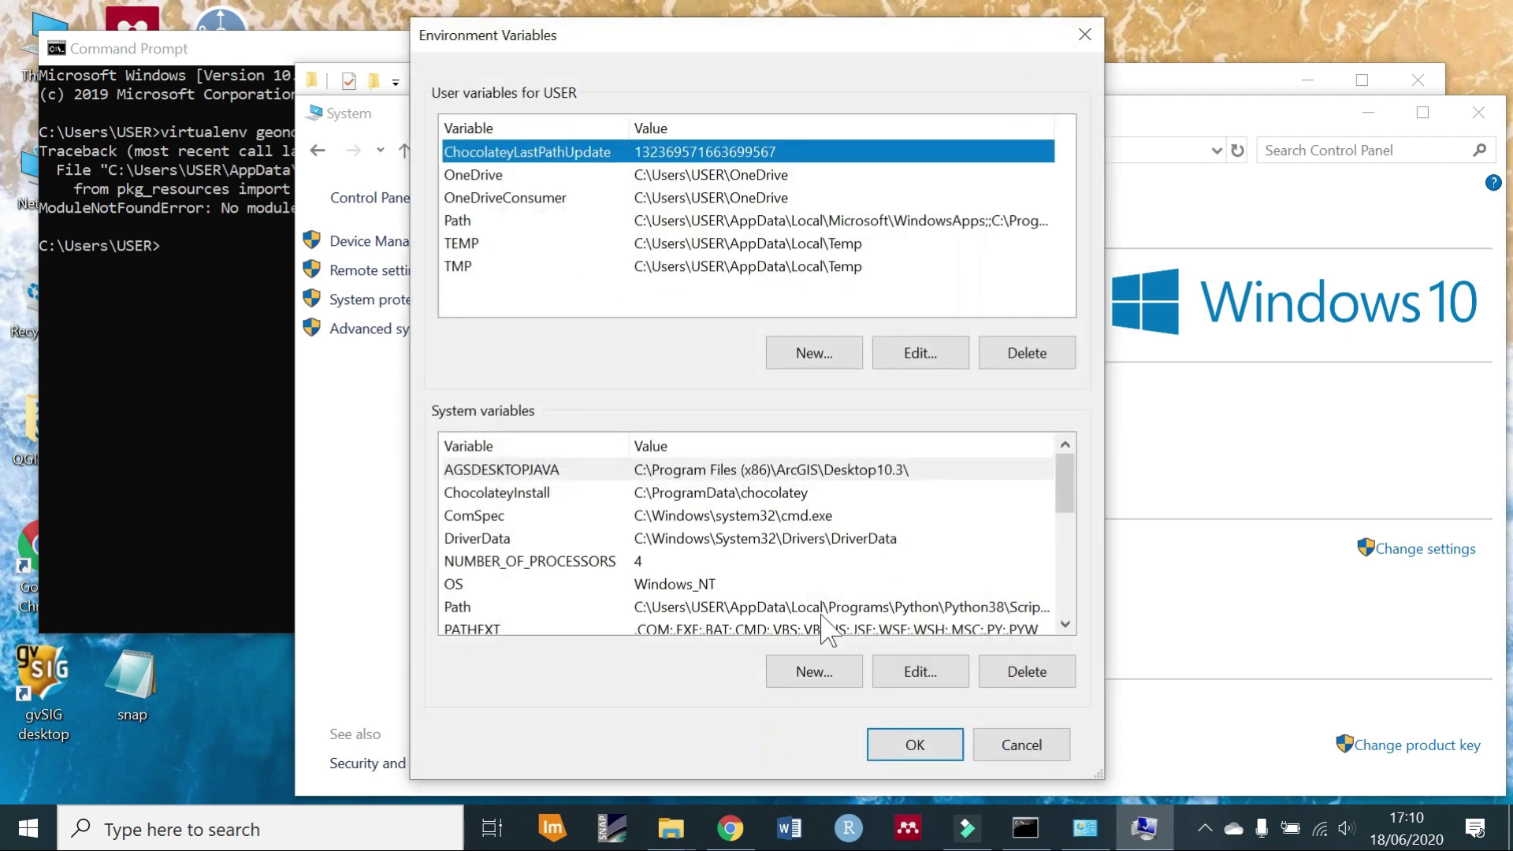
Edit the system Path variable and delete the duplicate Python38\Scripts entry.
drag(1065, 481, 1066, 504)
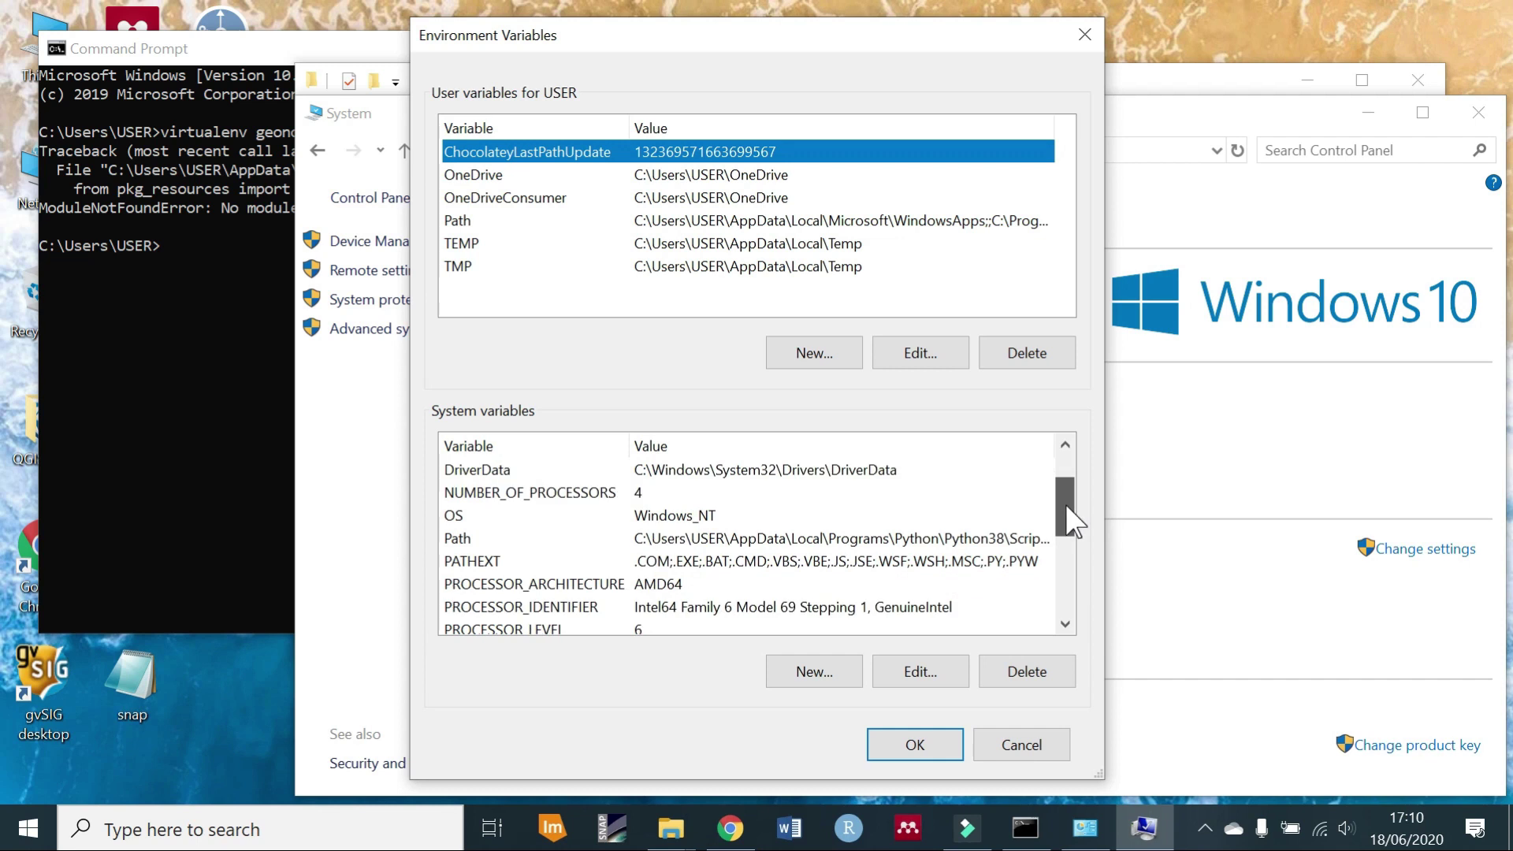
click(883, 538)
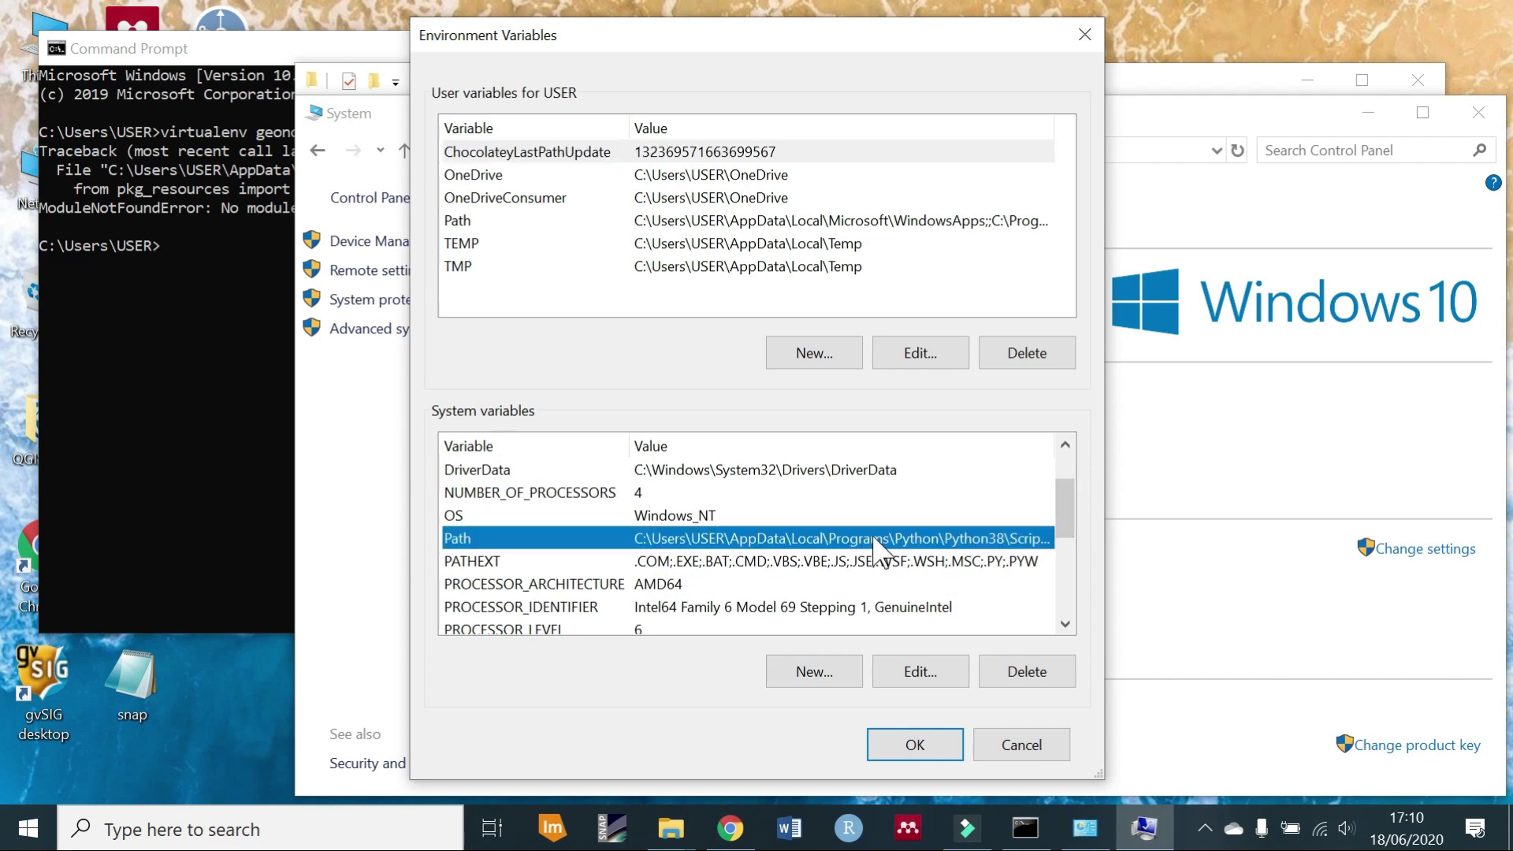
click(905, 672)
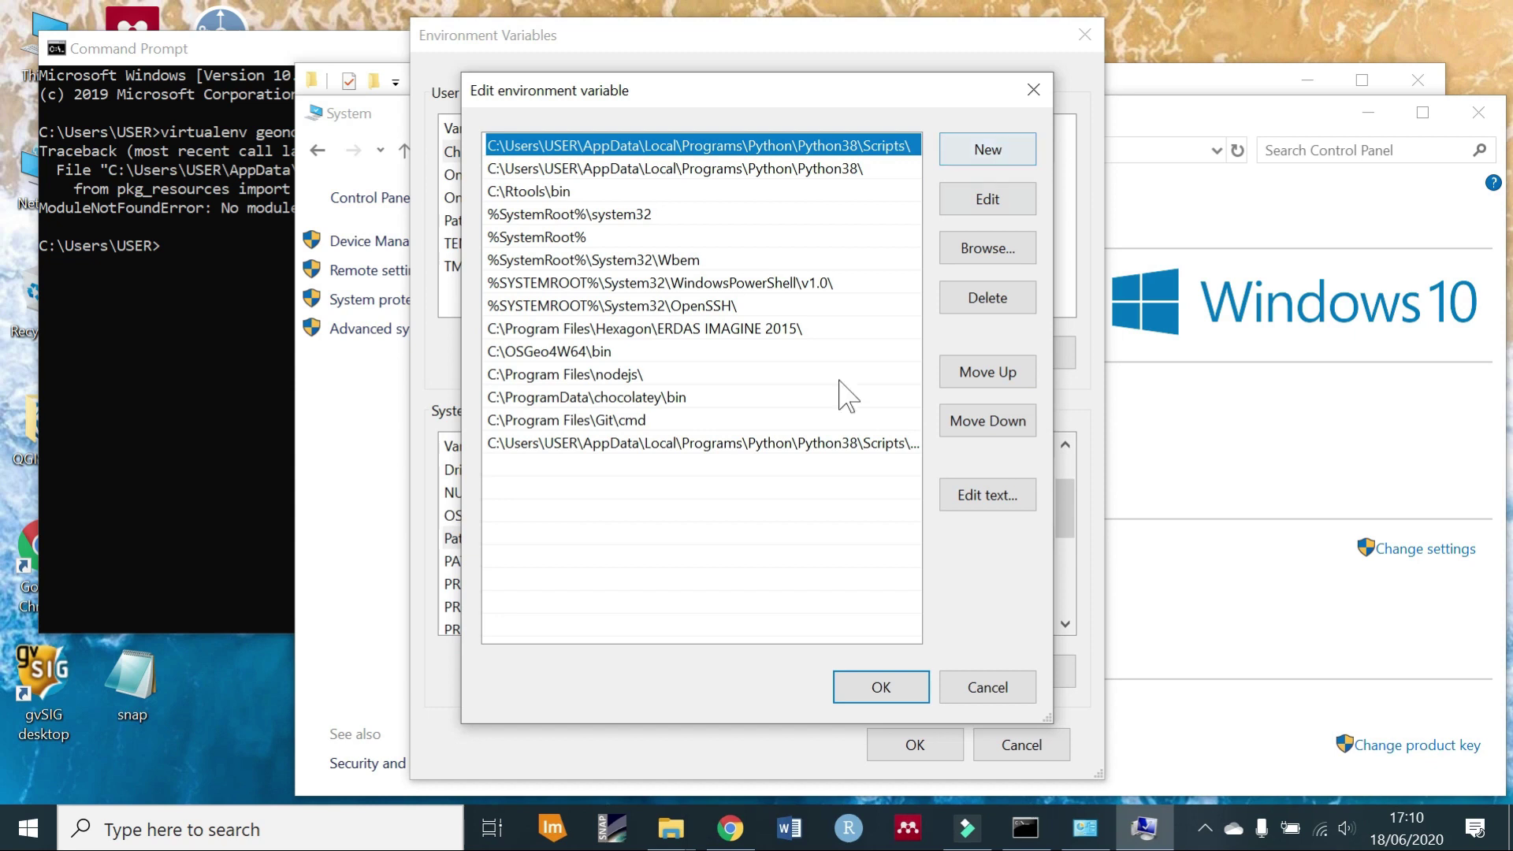
click(829, 445)
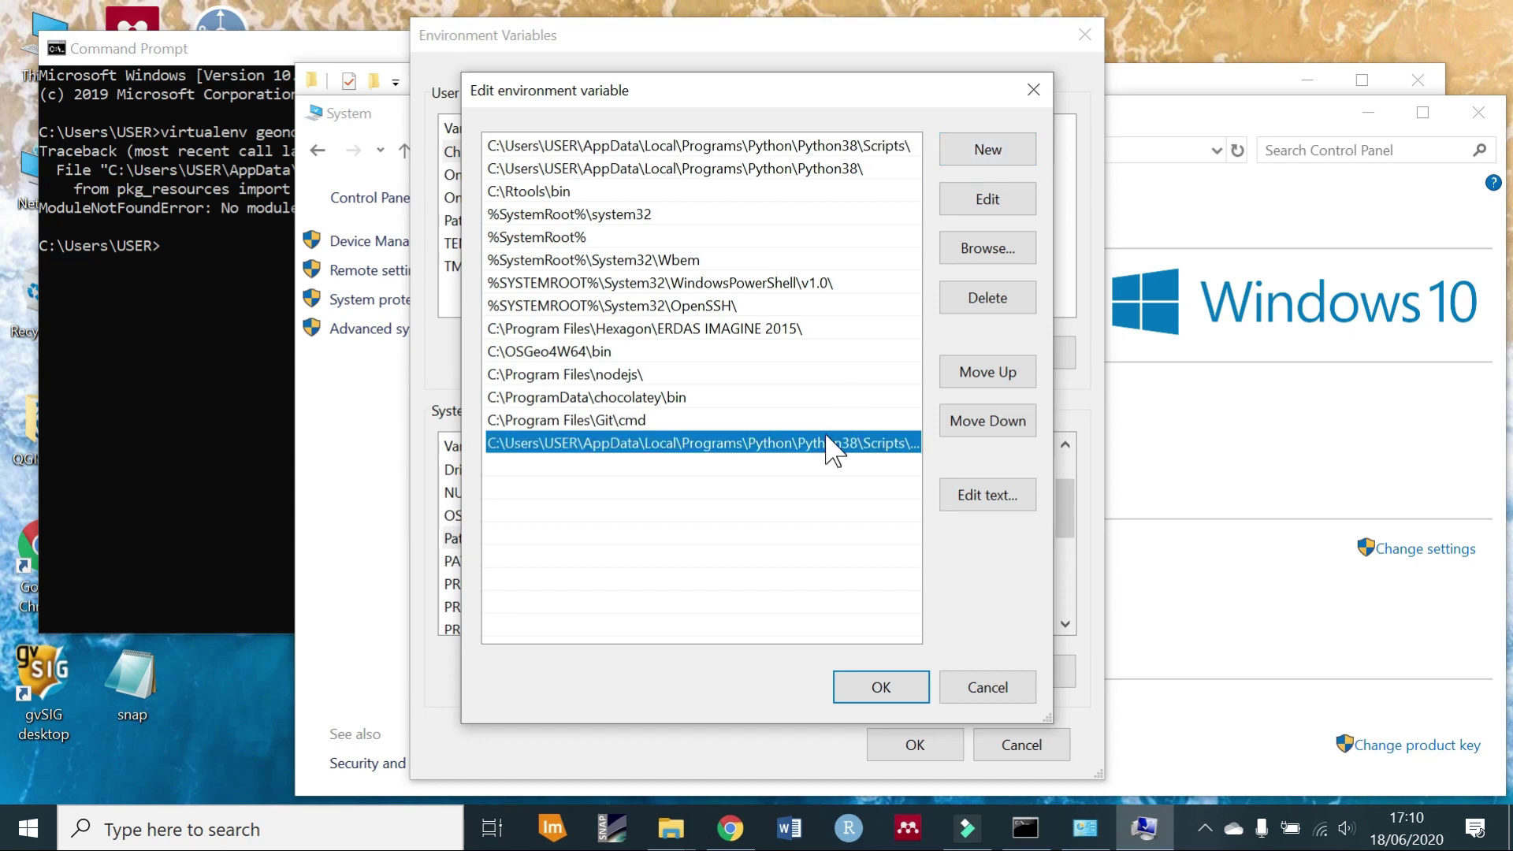
click(989, 298)
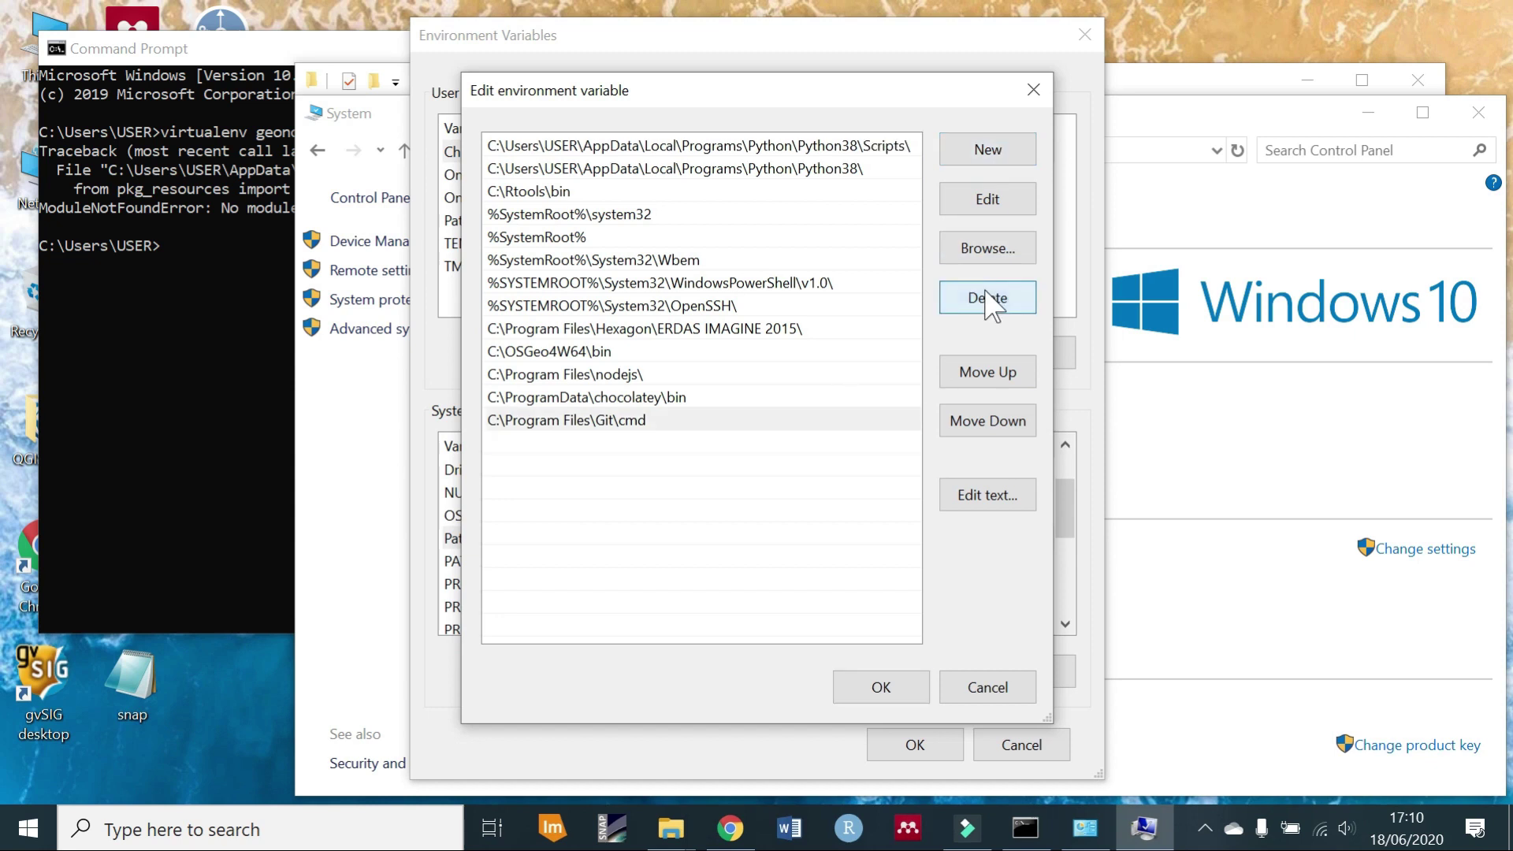
Change the first two Path entries to Python38-32\Scripts and Python38-32, then save.
click(876, 140)
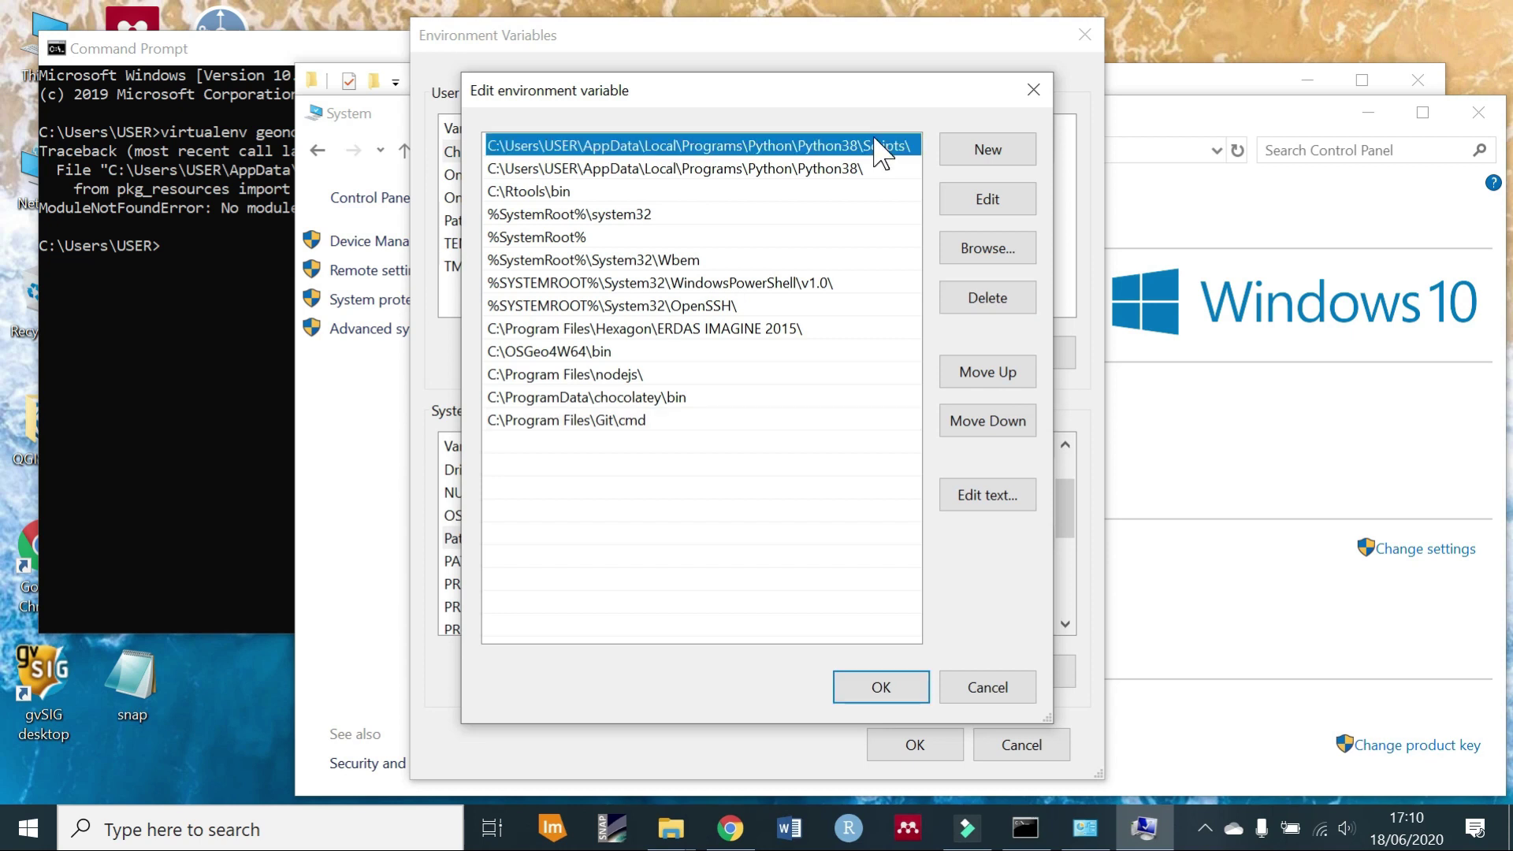
click(989, 200)
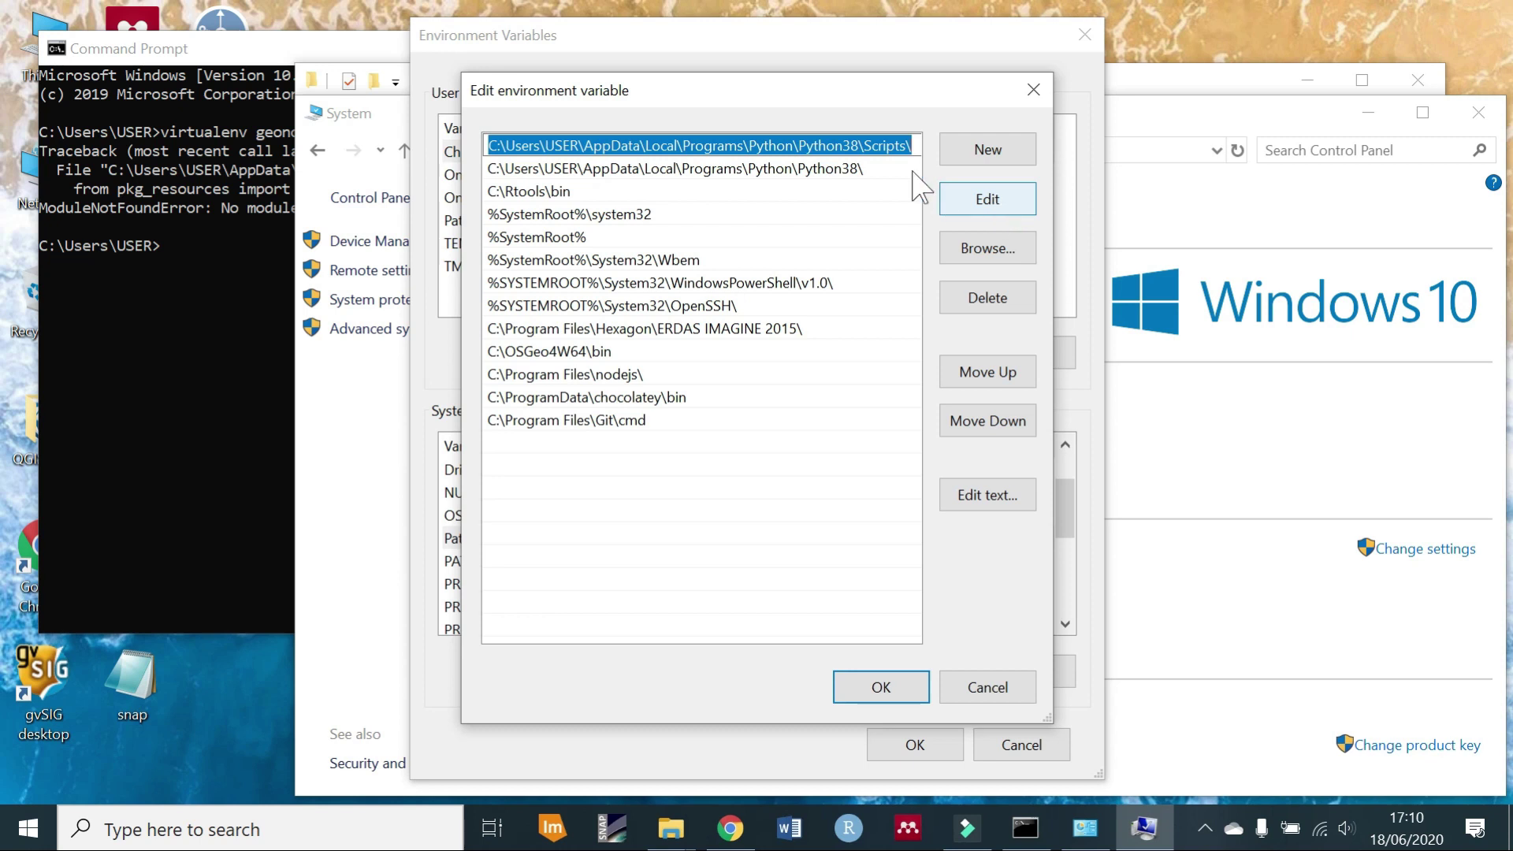
click(859, 145)
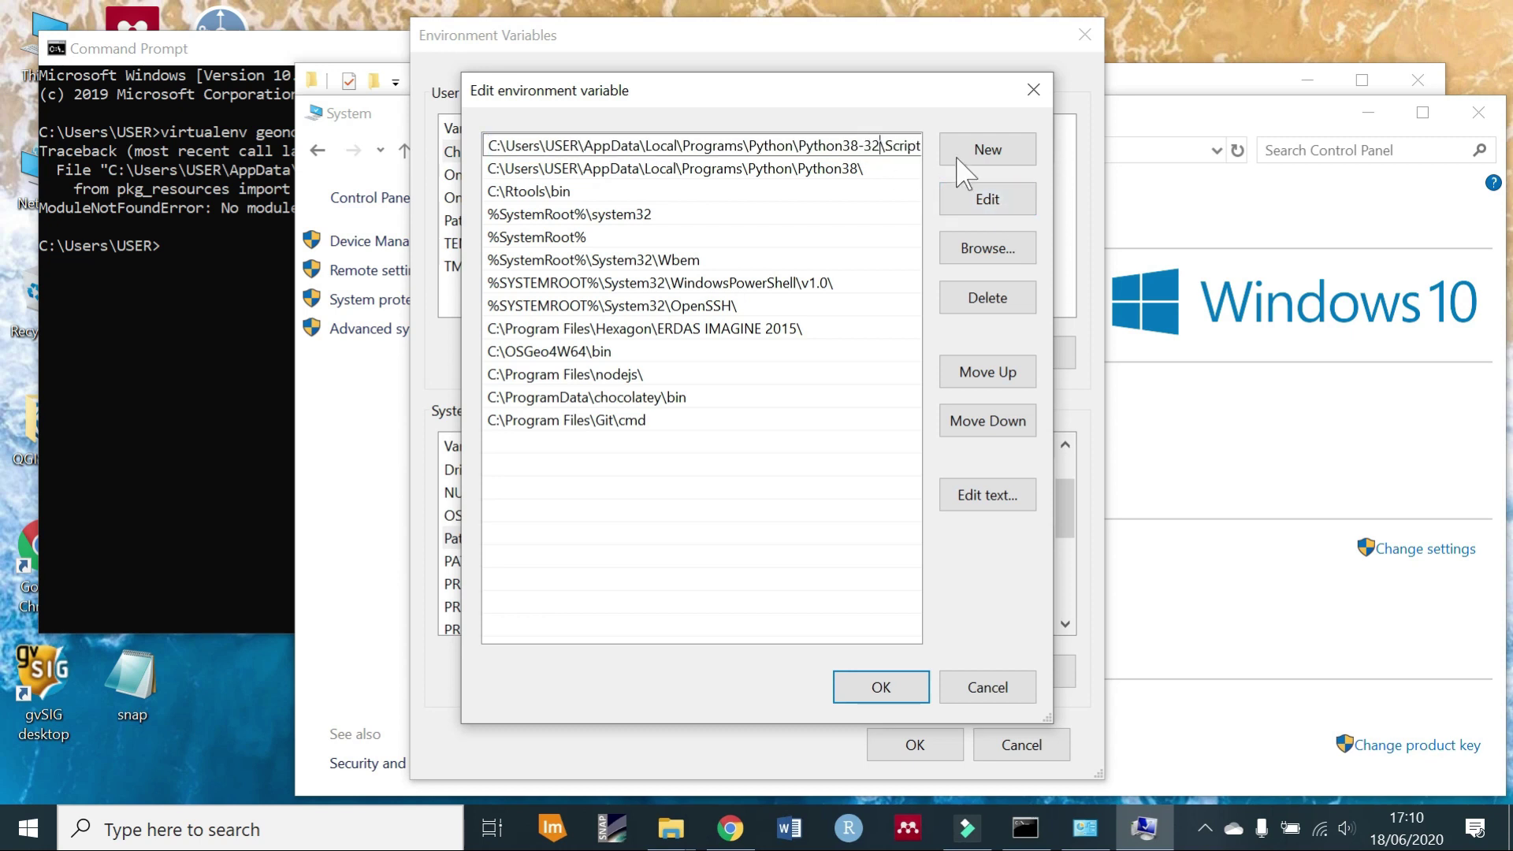
click(858, 170)
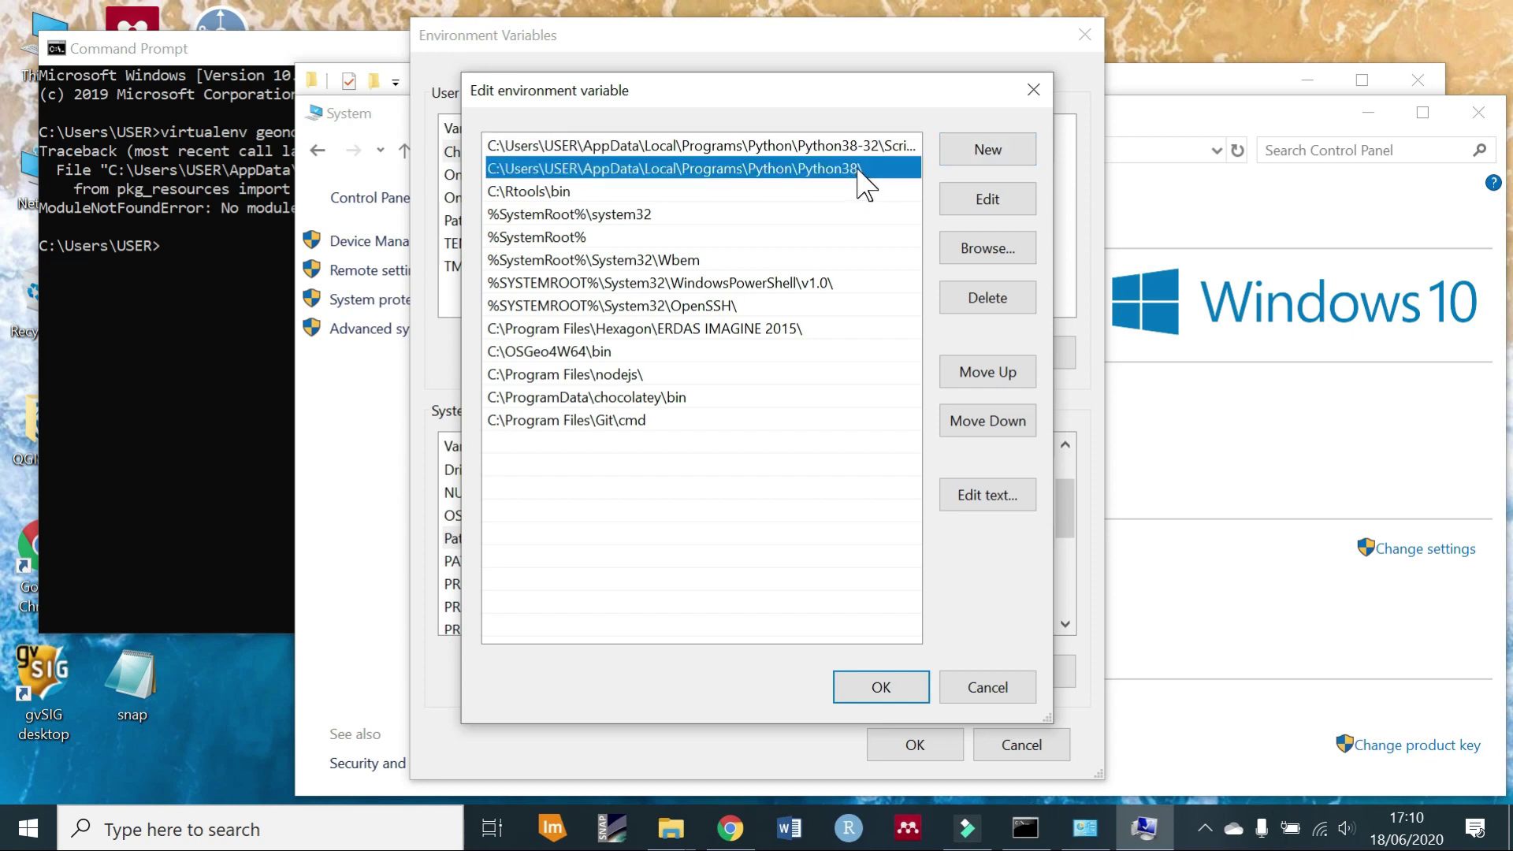
click(987, 199)
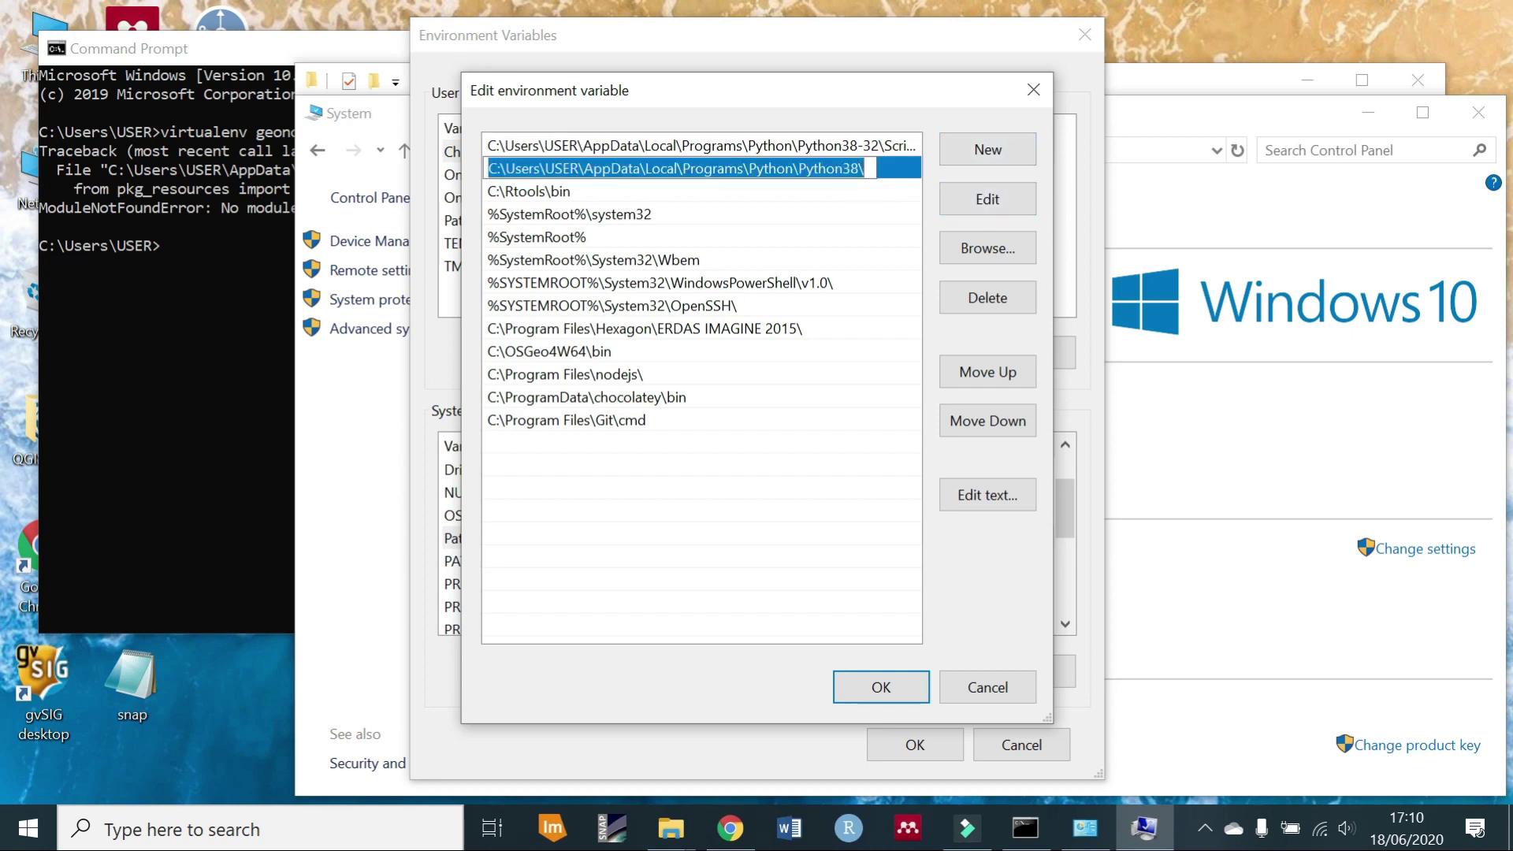
click(860, 169)
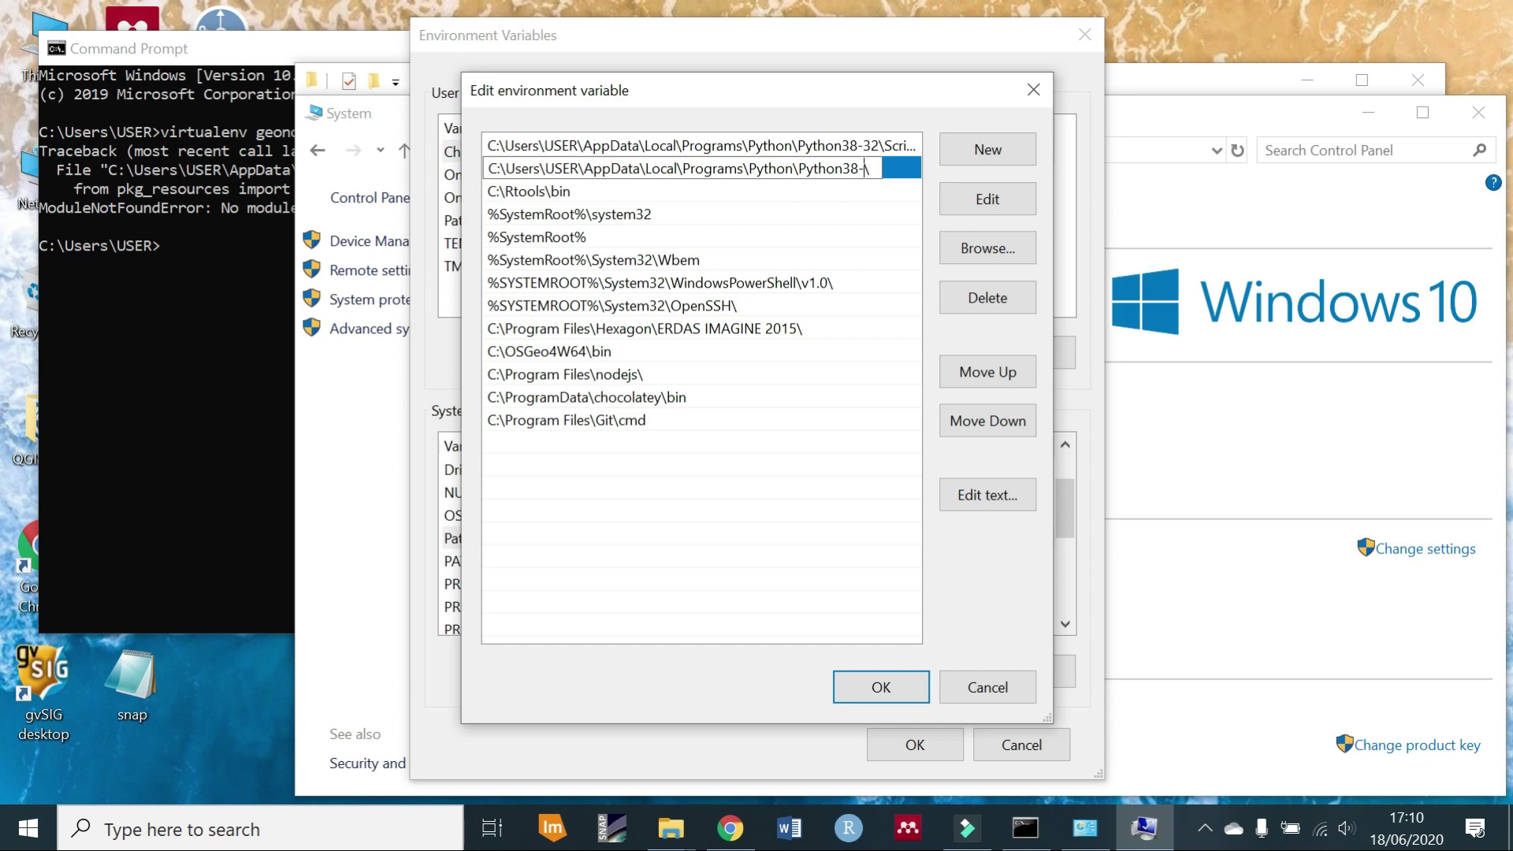
click(831, 474)
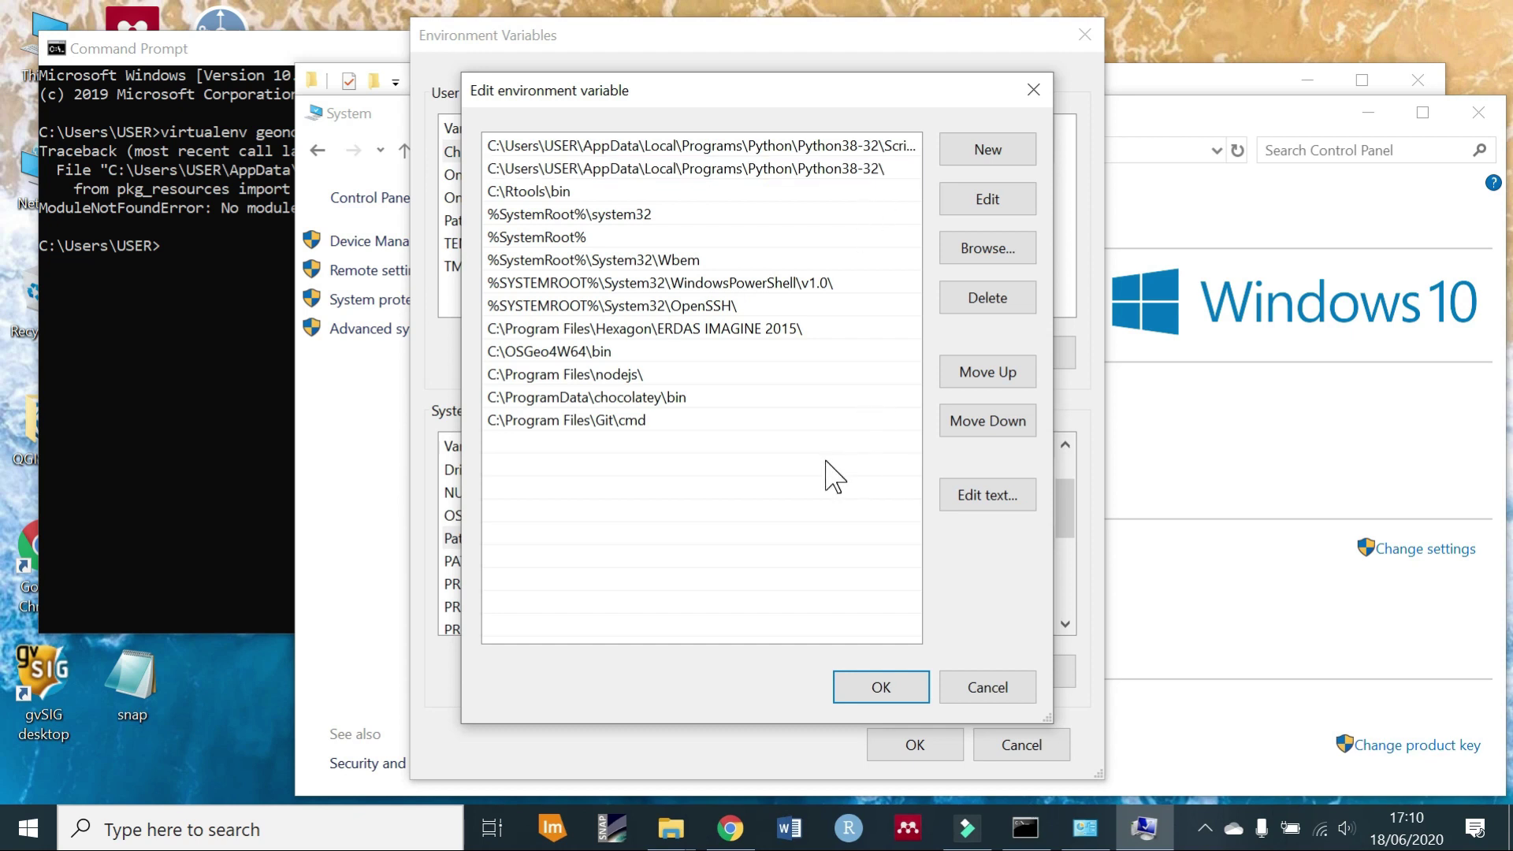
click(878, 688)
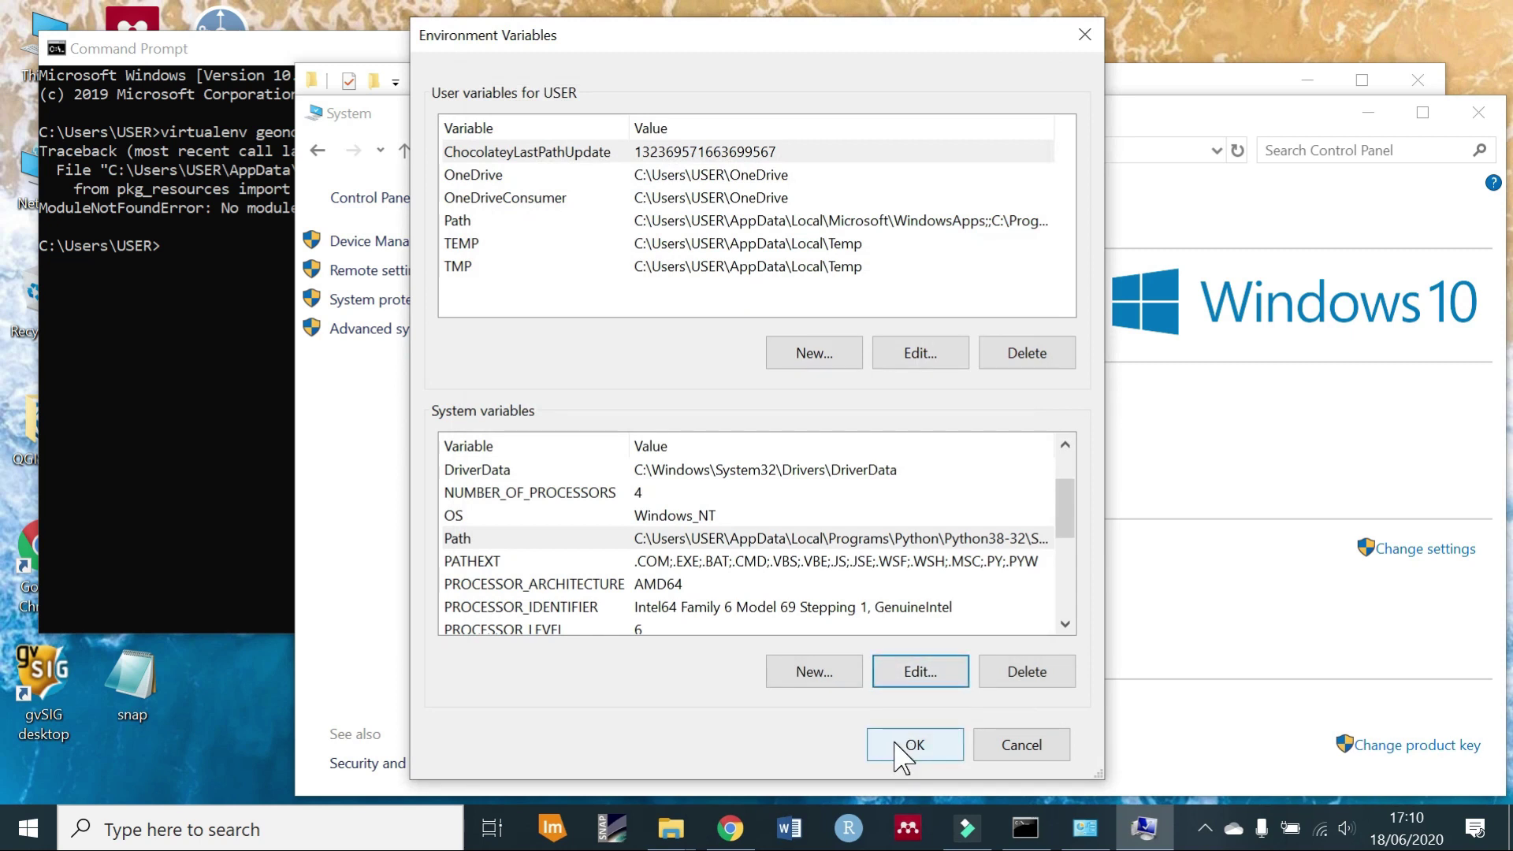
click(899, 745)
click(130, 540)
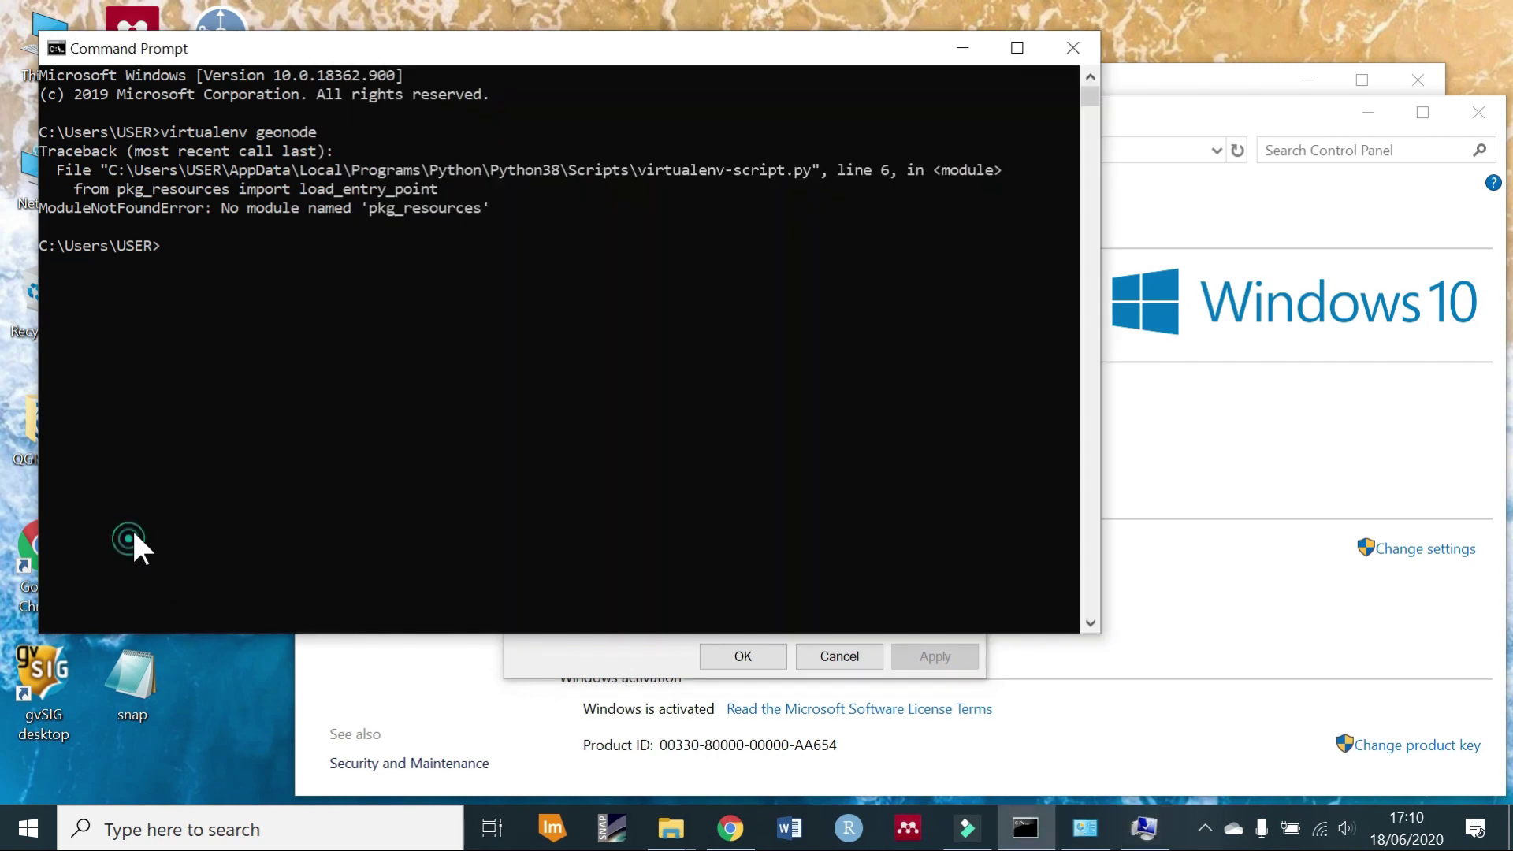
Open a new Command Prompt and change into the Documents folder.
click(372, 824)
text(c)
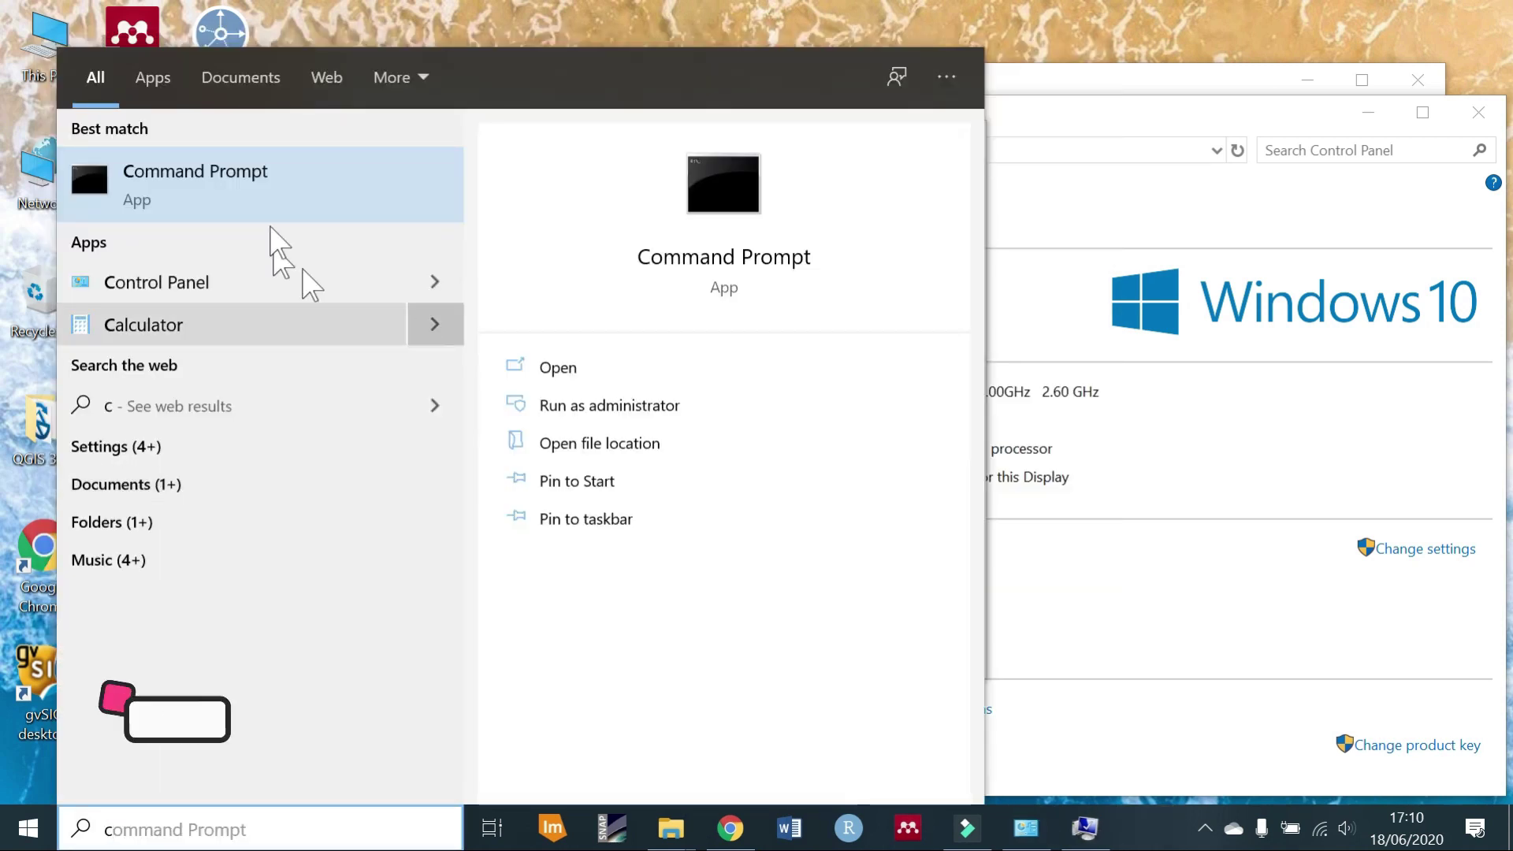
click(304, 201)
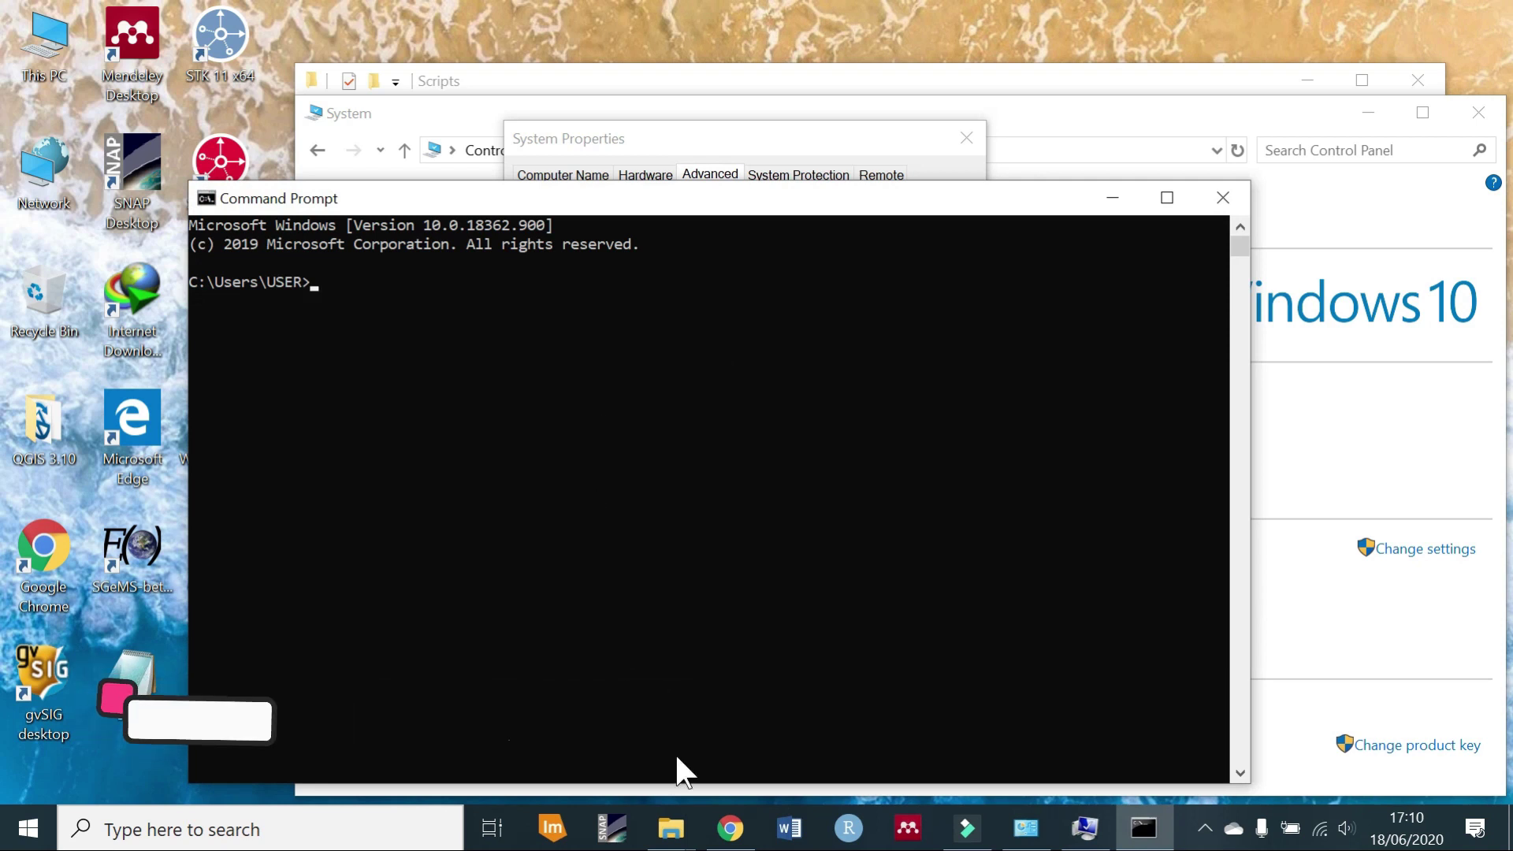
text(cd D)
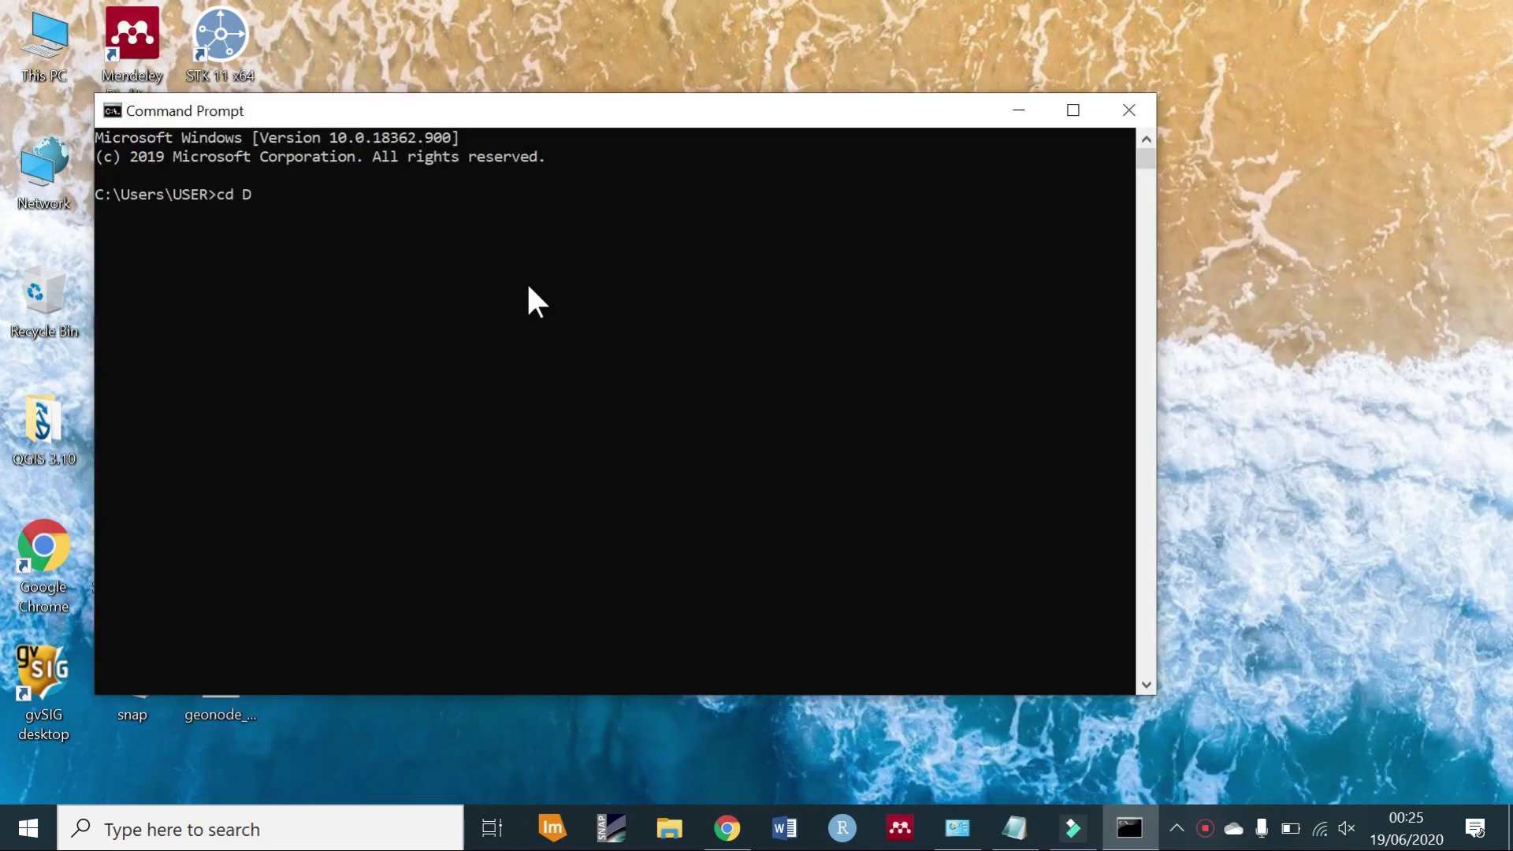
text(ocuments)
key(Return)
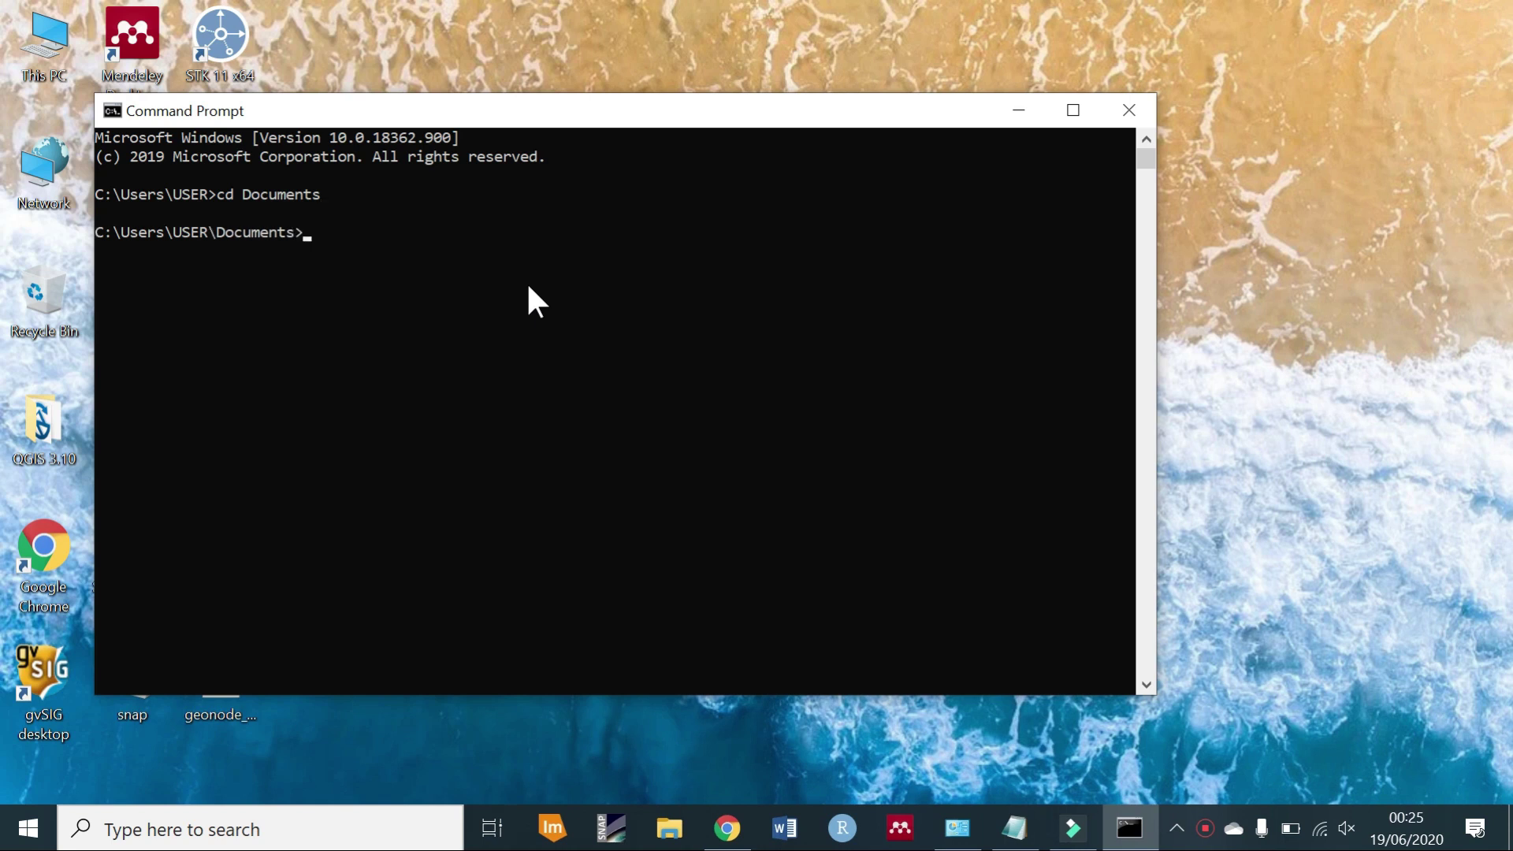
Create the geonode_env virtual environment with virtualenv, then bring up File Explorer.
text(virt)
key(BackSpace)
key(BackSpace)
text(rtualenv )
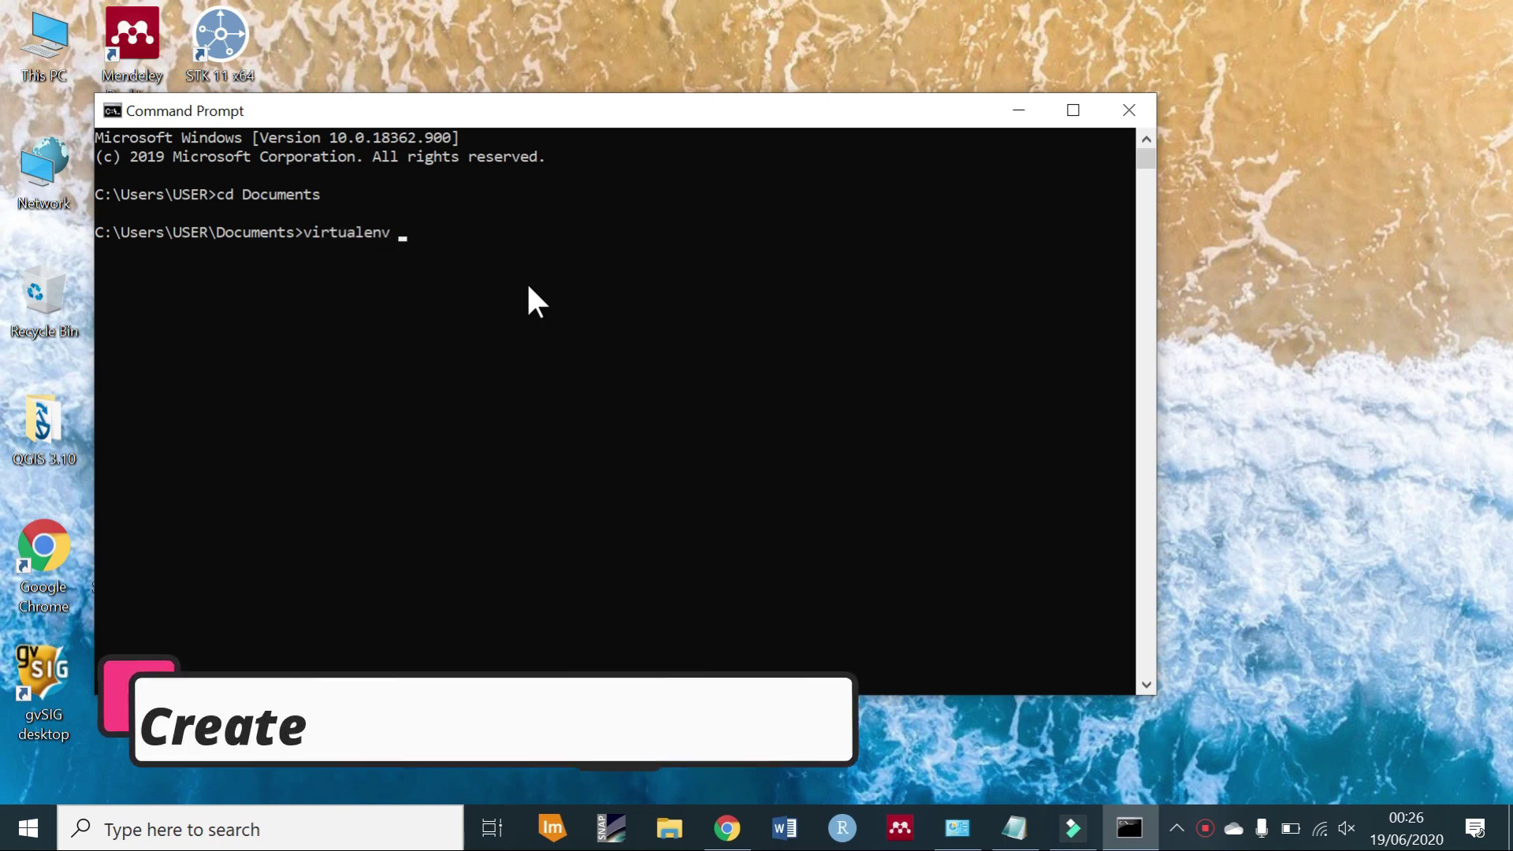
text(geonode)
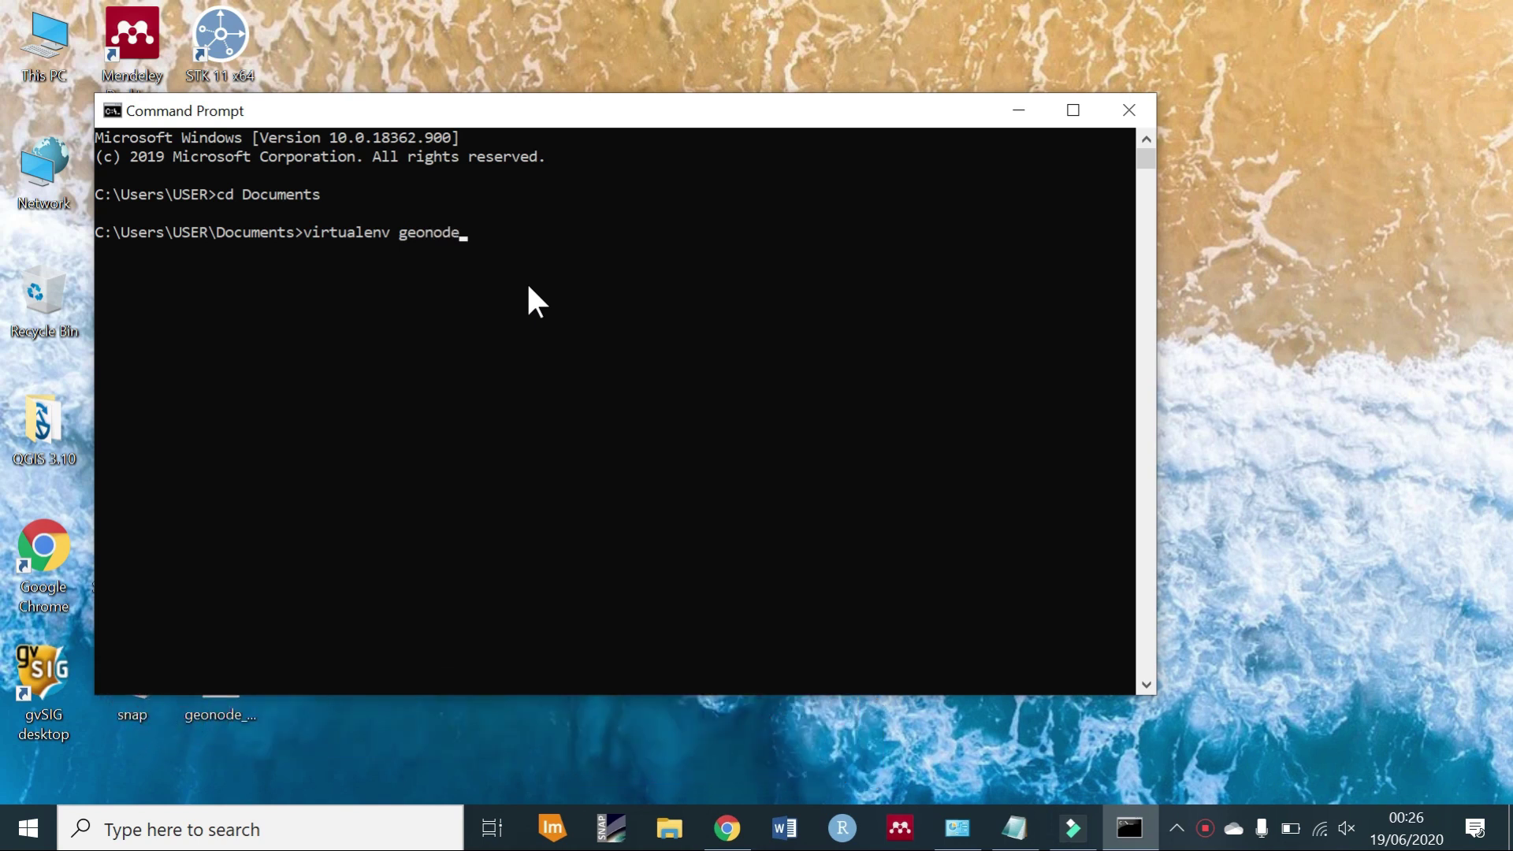
text(_en)
text(v)
key(Return)
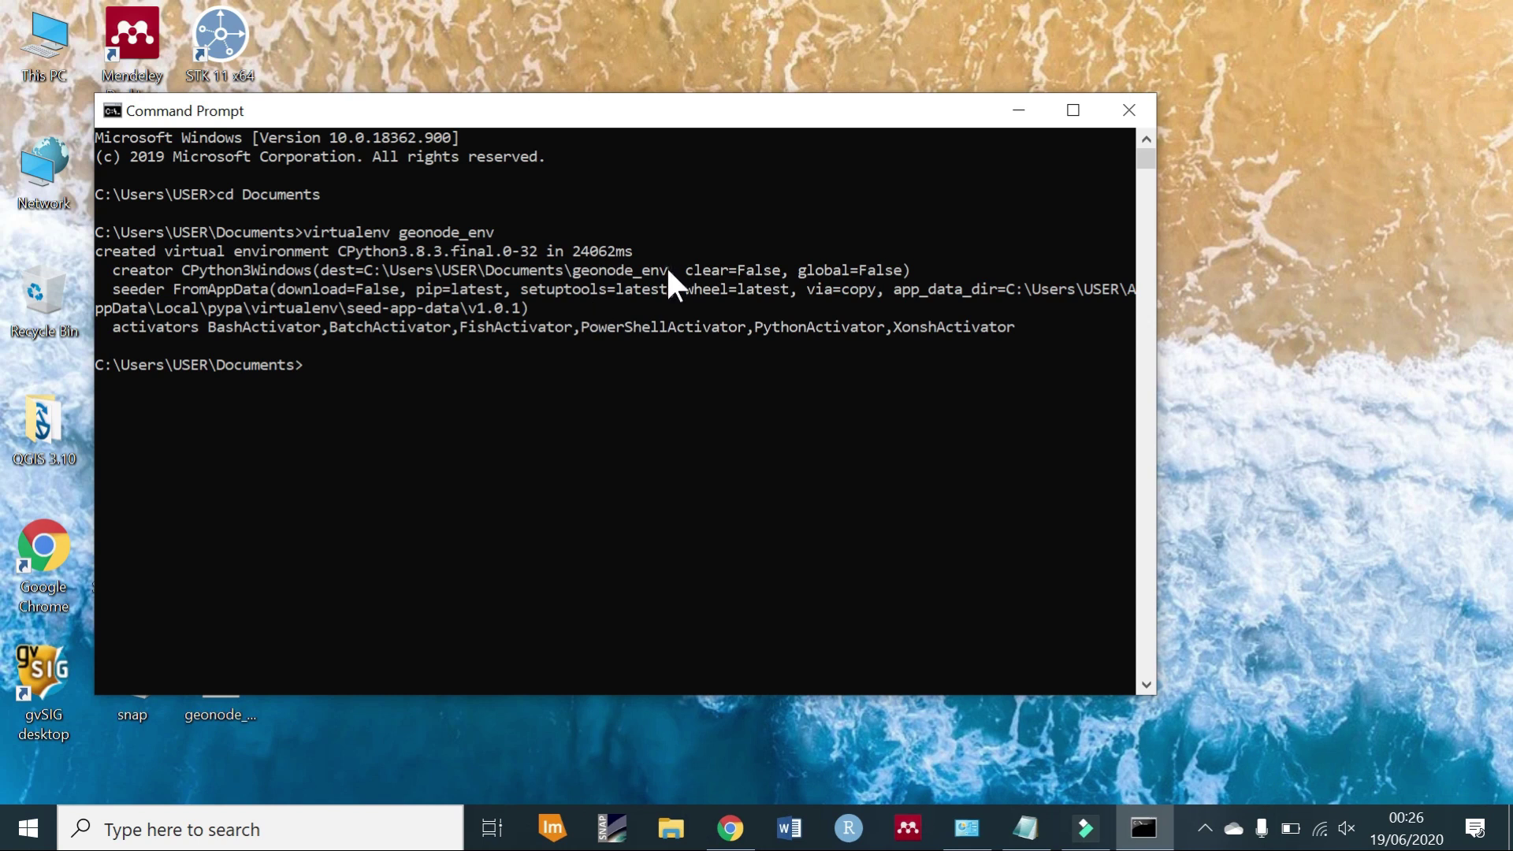
drag(672, 270, 369, 269)
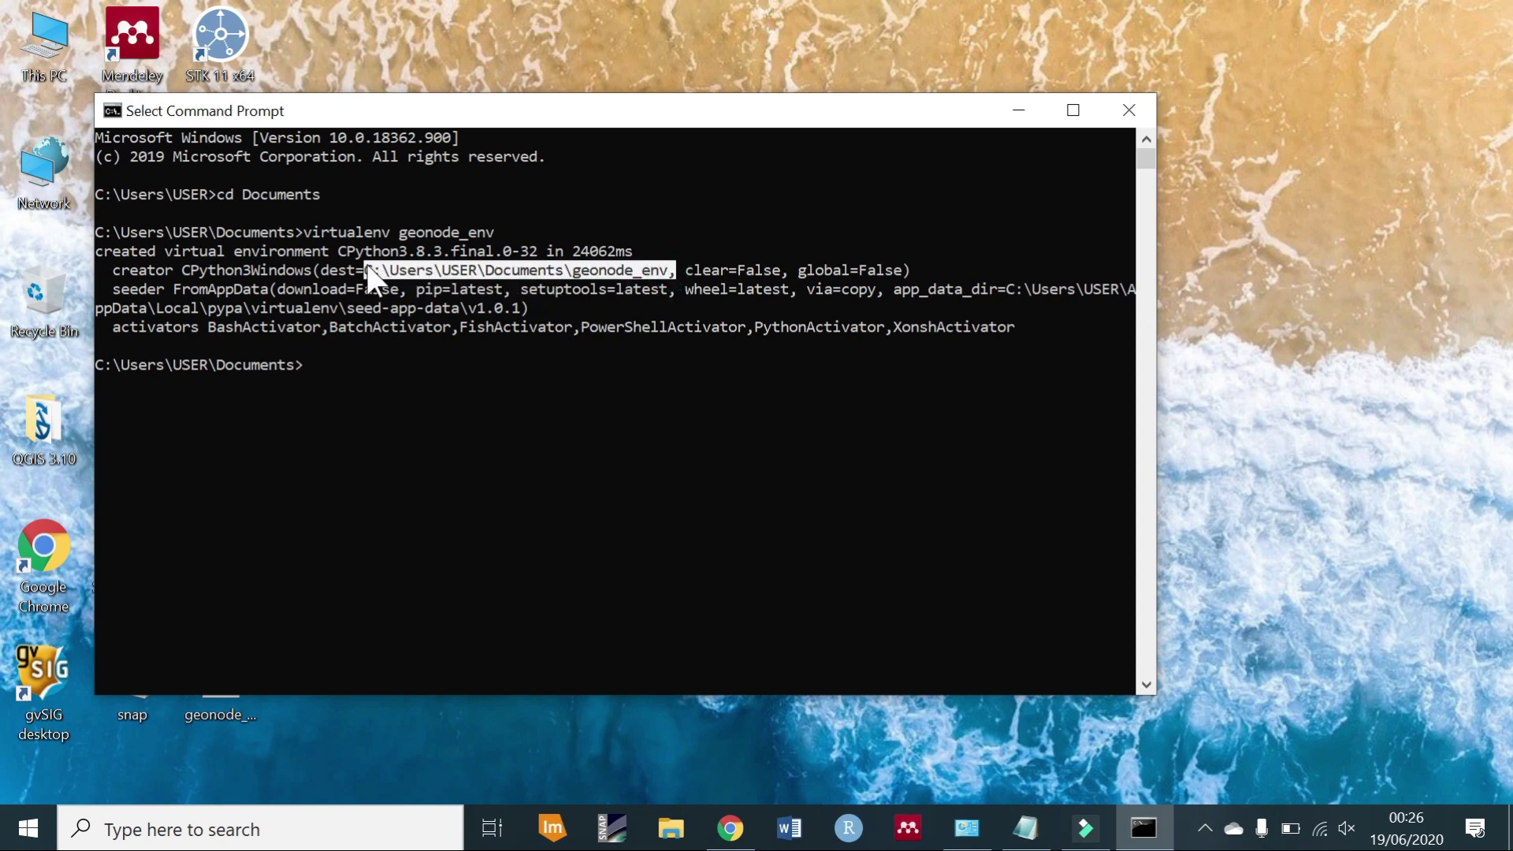
key(super+e)
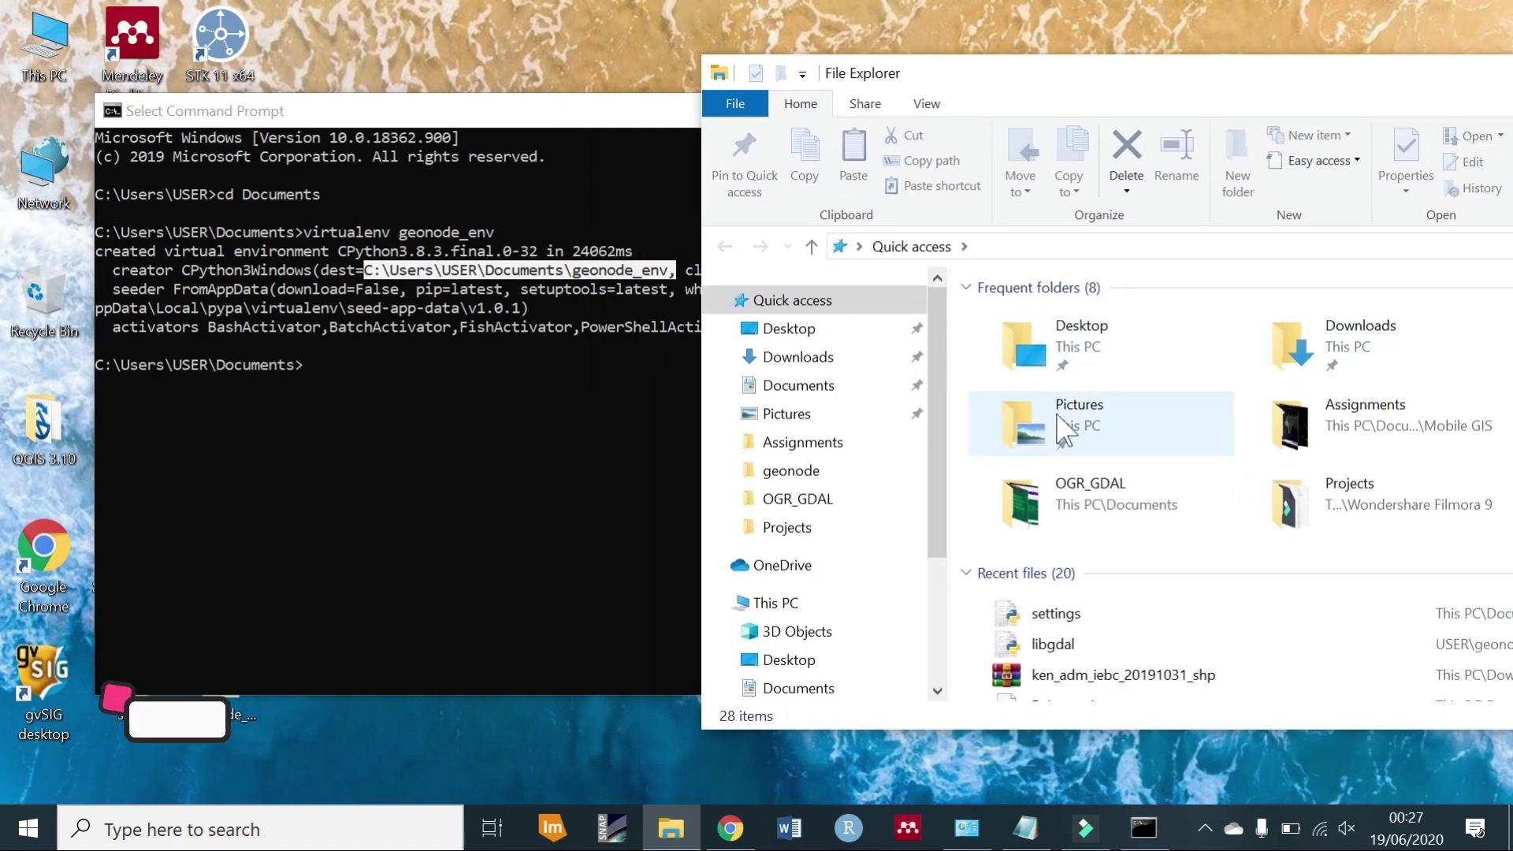
Navigate File Explorer to Documents\geonode_env\Scripts.
click(827, 687)
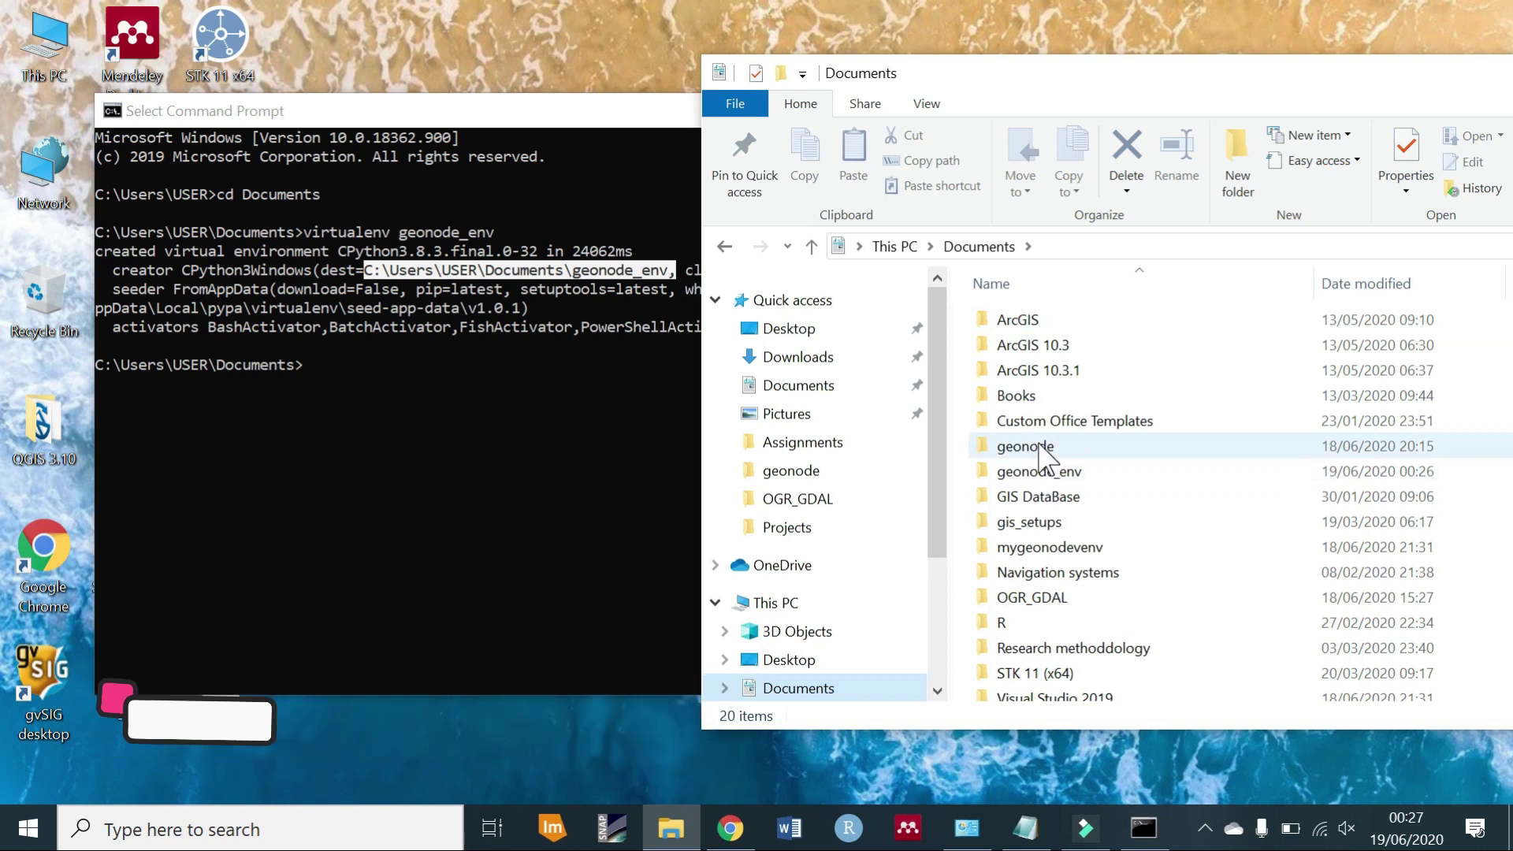
click(1029, 473)
double_click(1033, 477)
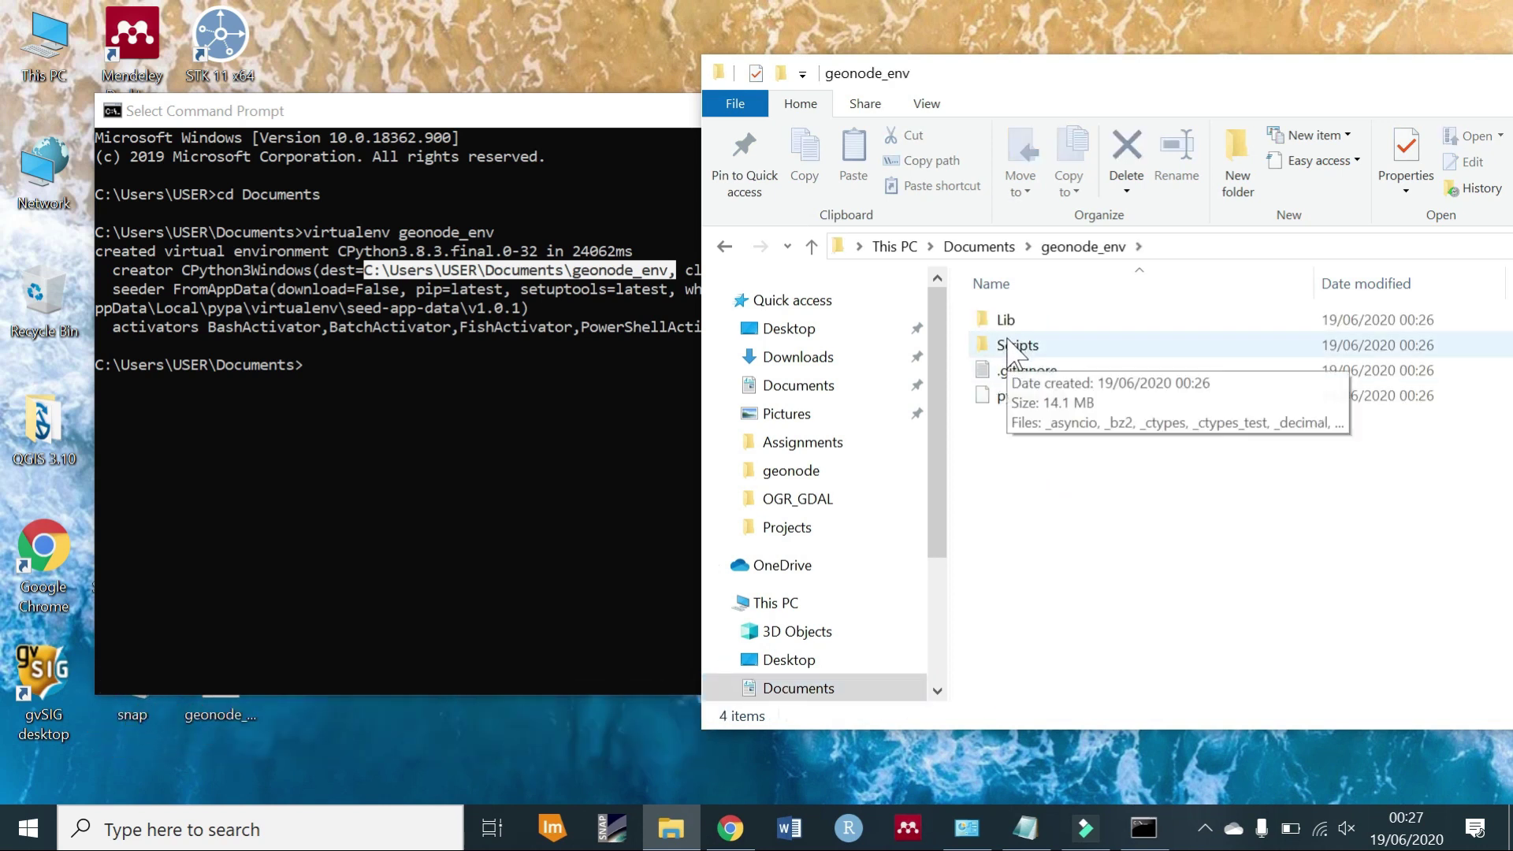
double_click(1010, 345)
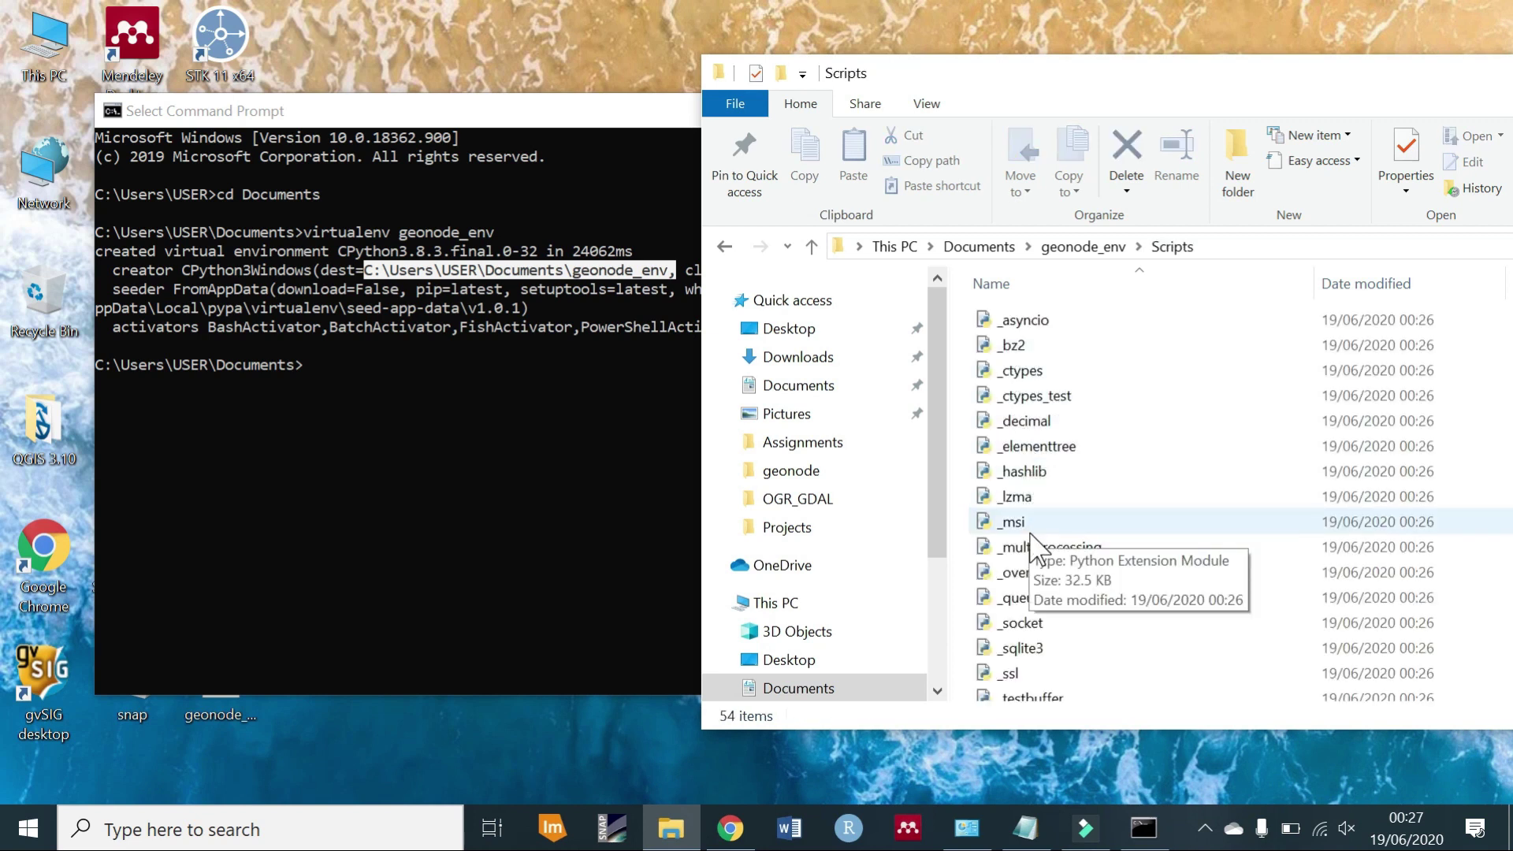
scroll(1040, 520, up, 10)
Drag the activate.bat batch file onto the Command Prompt to insert its path.
click(1034, 315)
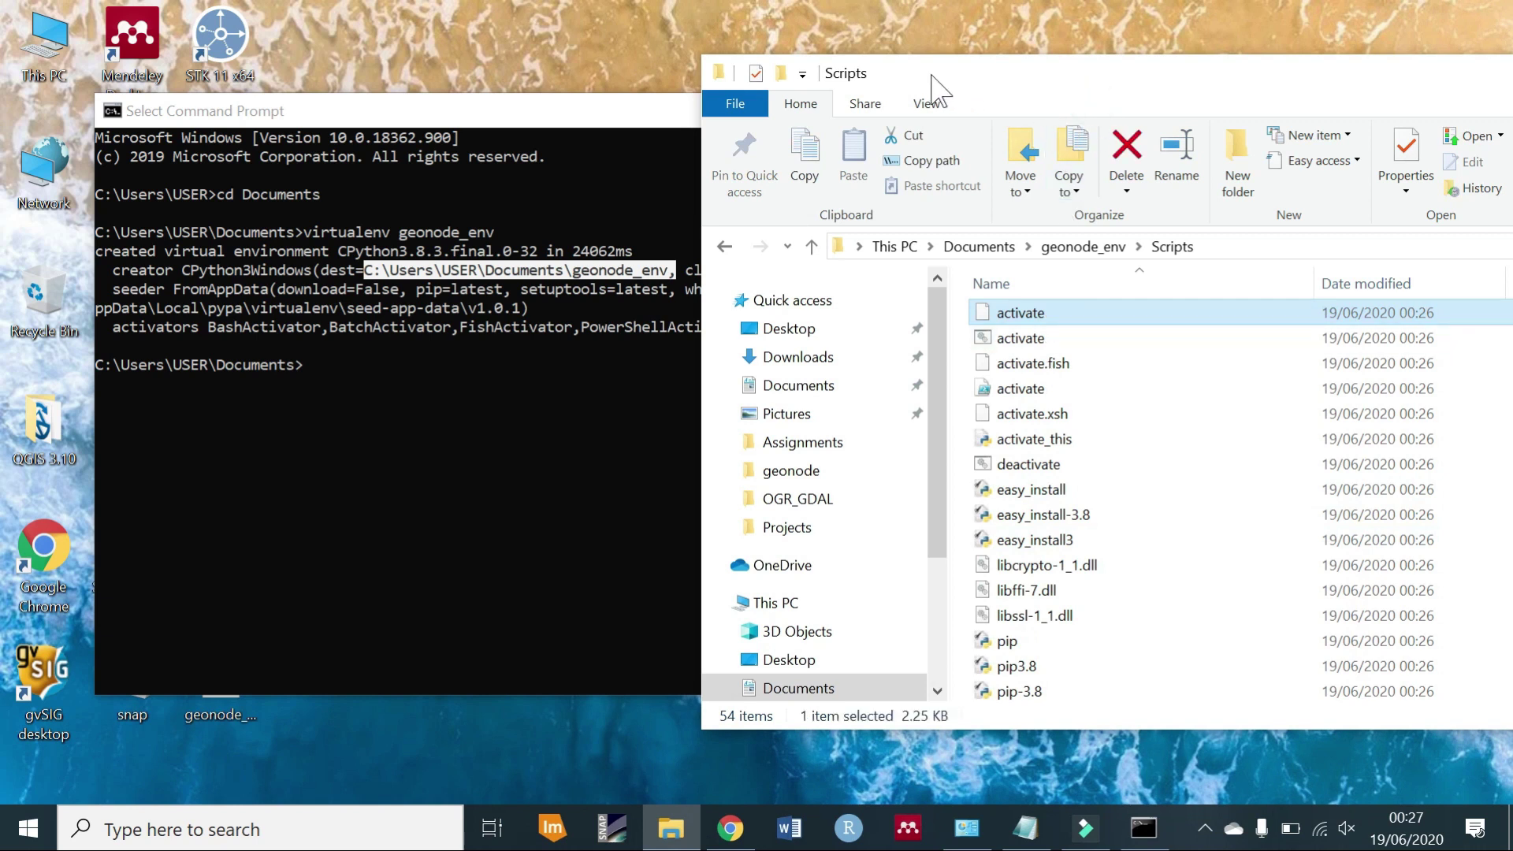
drag(942, 79, 755, 63)
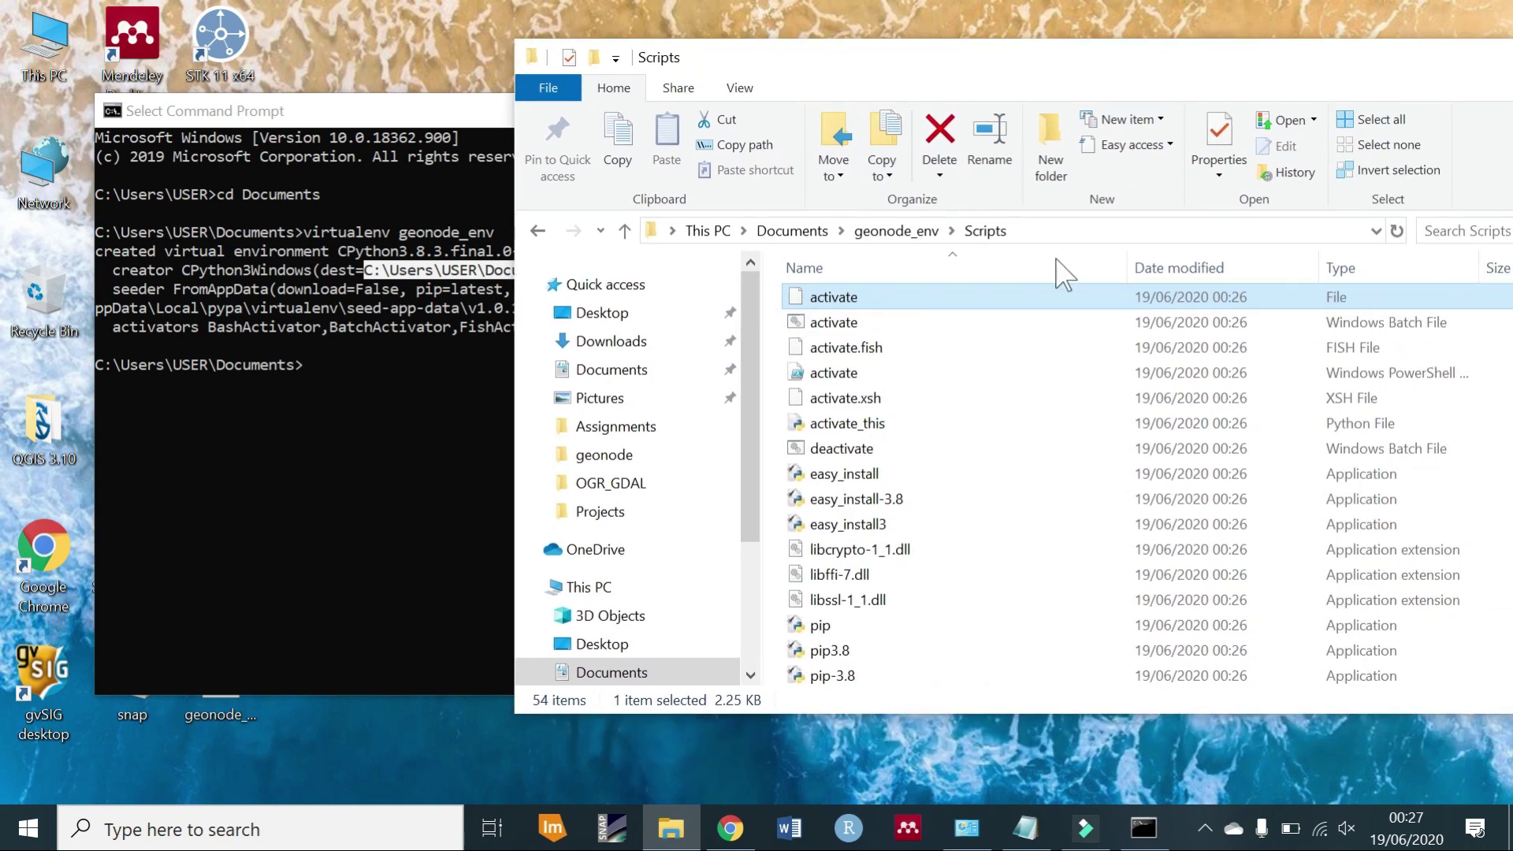
click(1030, 319)
click(866, 318)
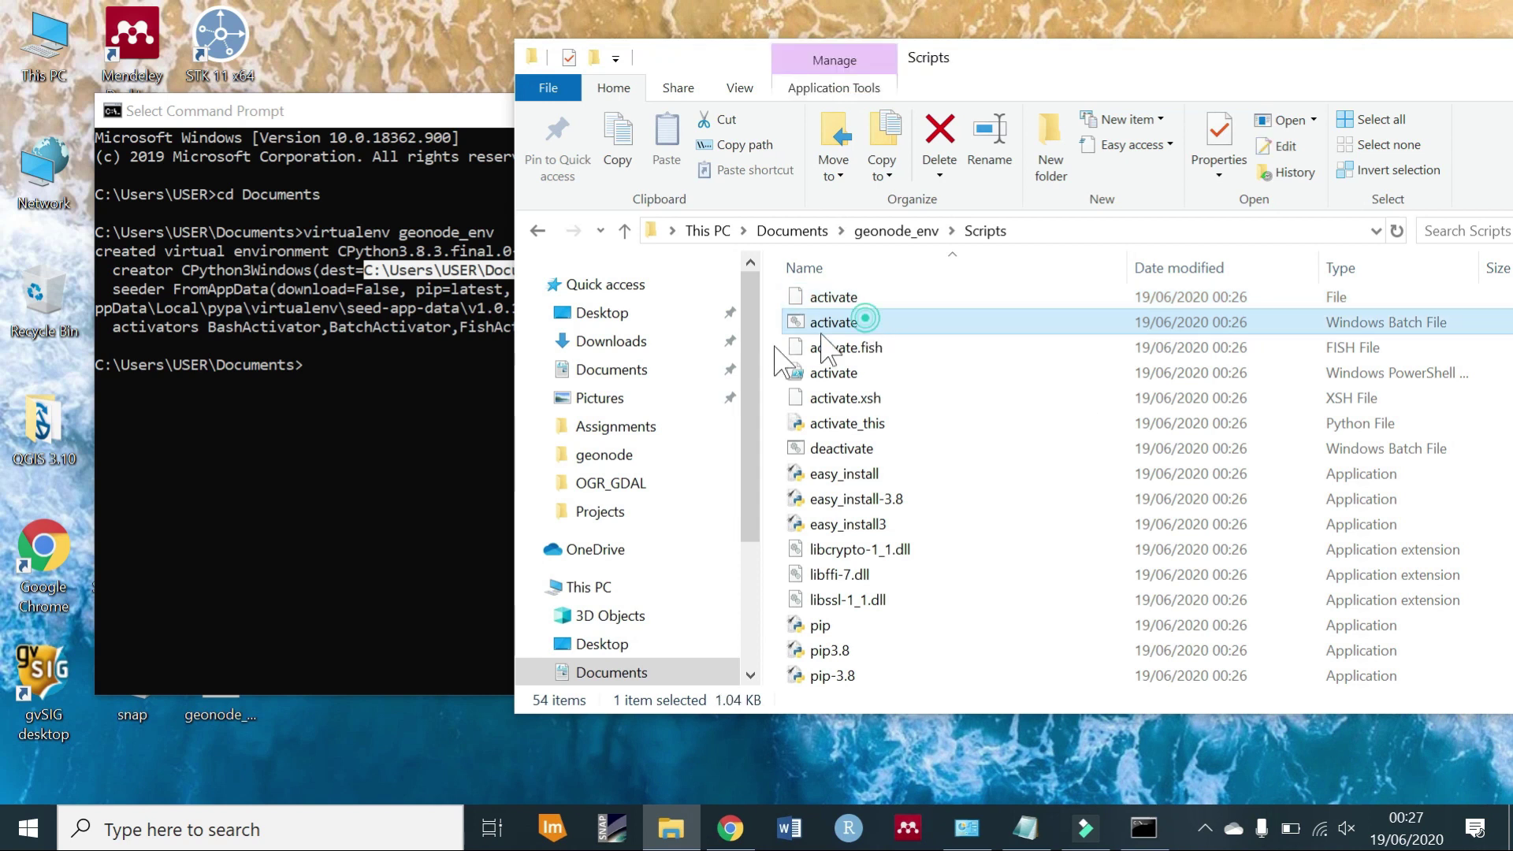
drag(823, 334, 441, 391)
drag(363, 422, 368, 416)
click(372, 417)
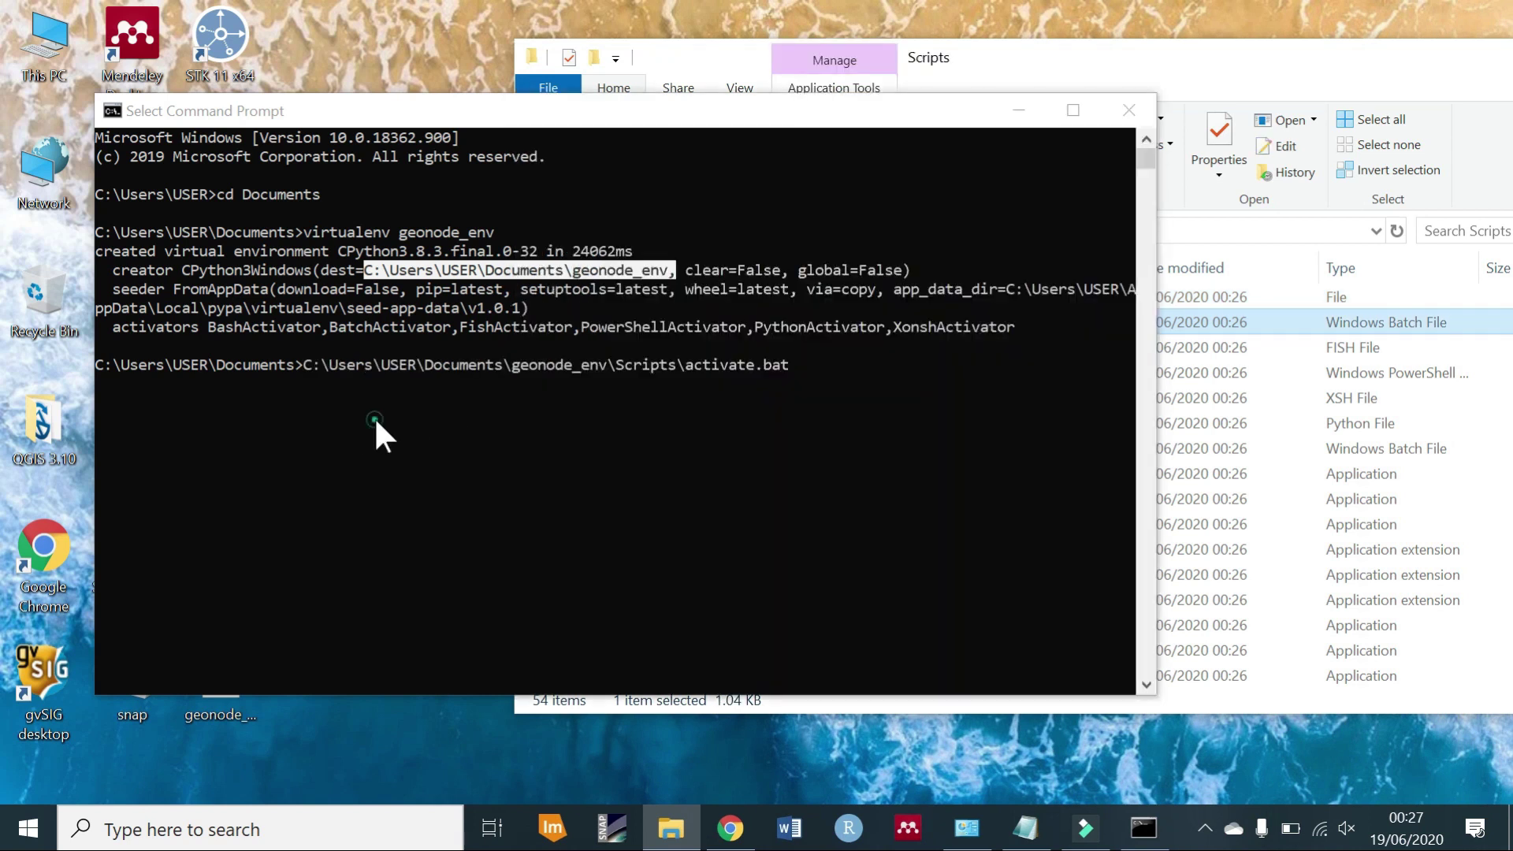
Activate geonode_env and change into the geonode folder.
key(Return)
key(Return)
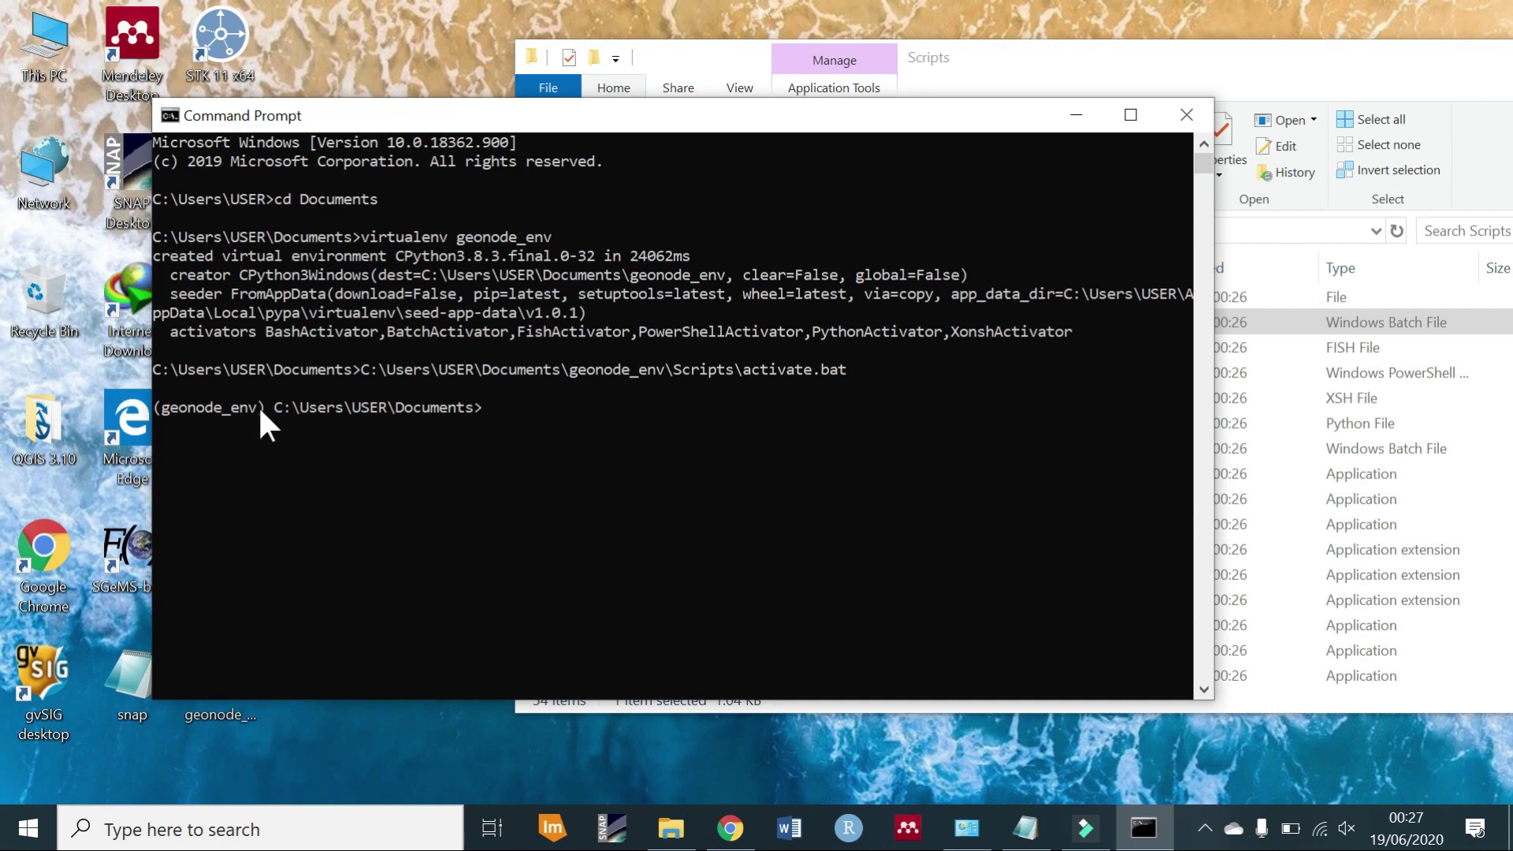
drag(268, 408, 163, 410)
click(536, 423)
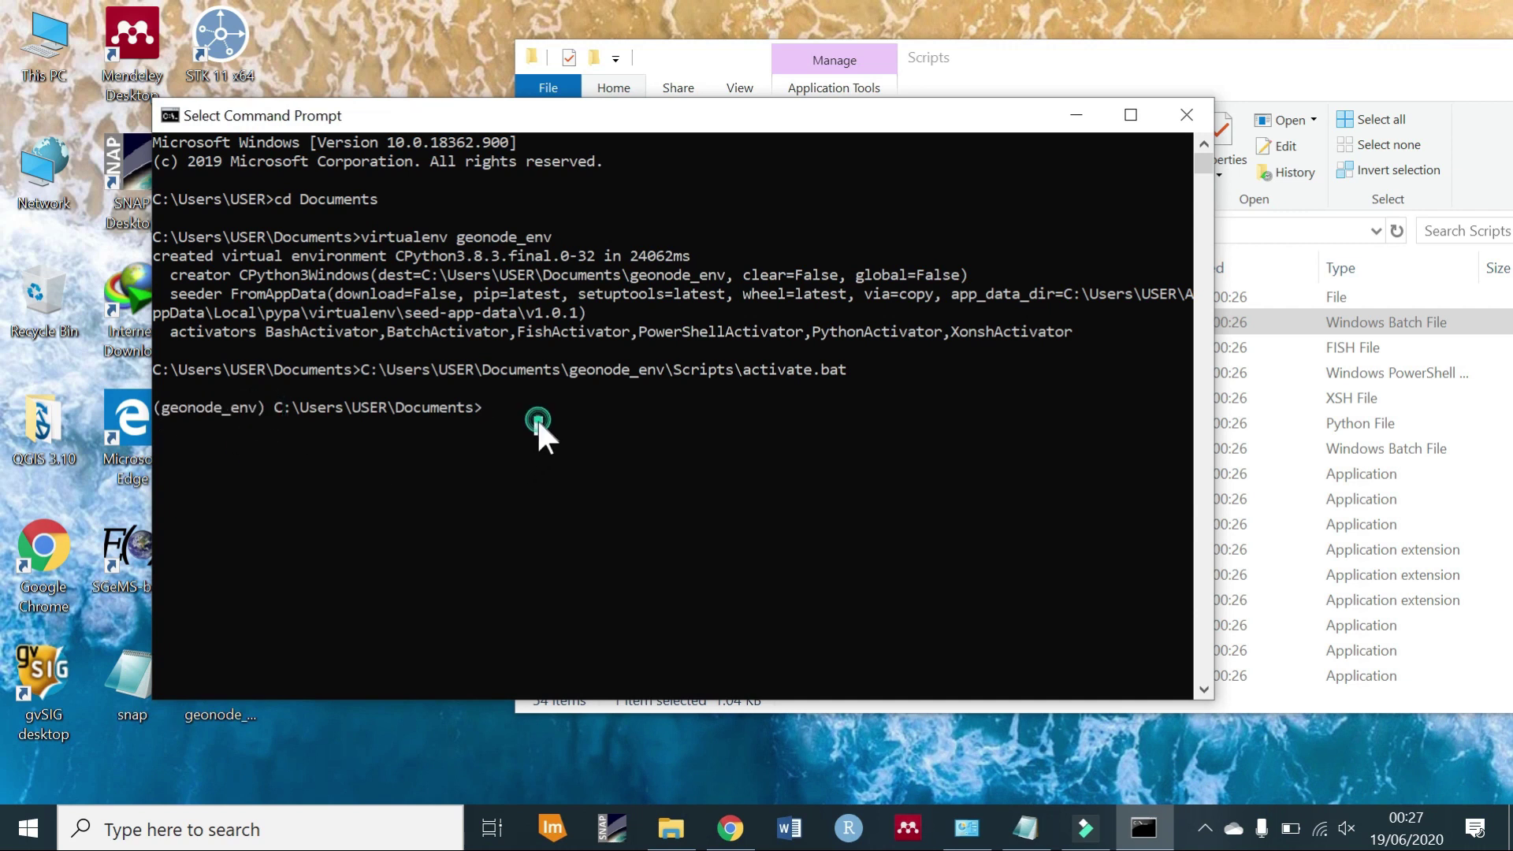
key(Escape)
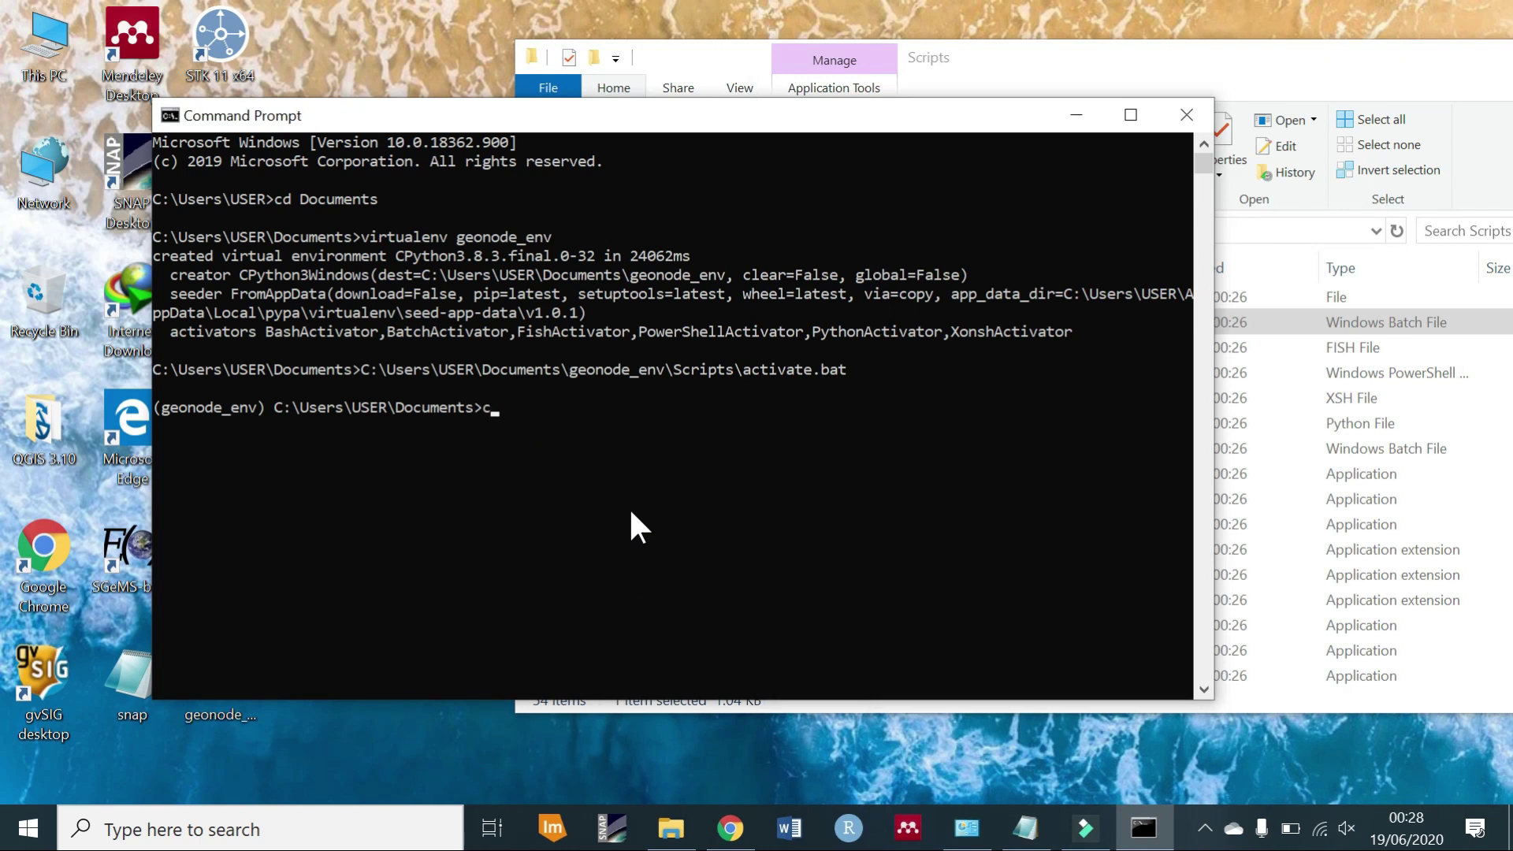
text(cd geonode)
key(Return)
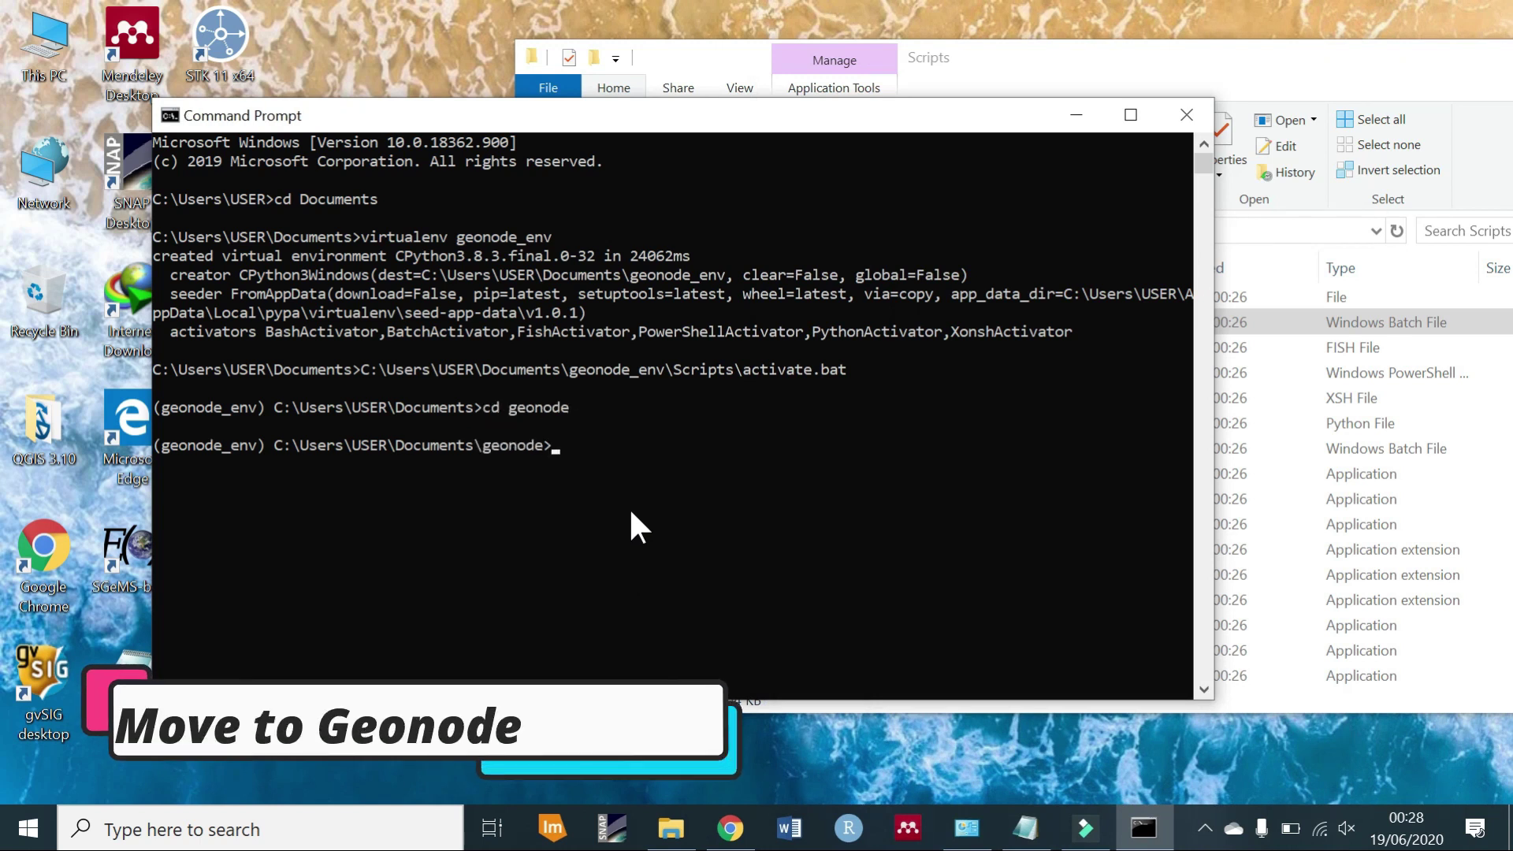
Install paver with pip install paver.
click(651, 572)
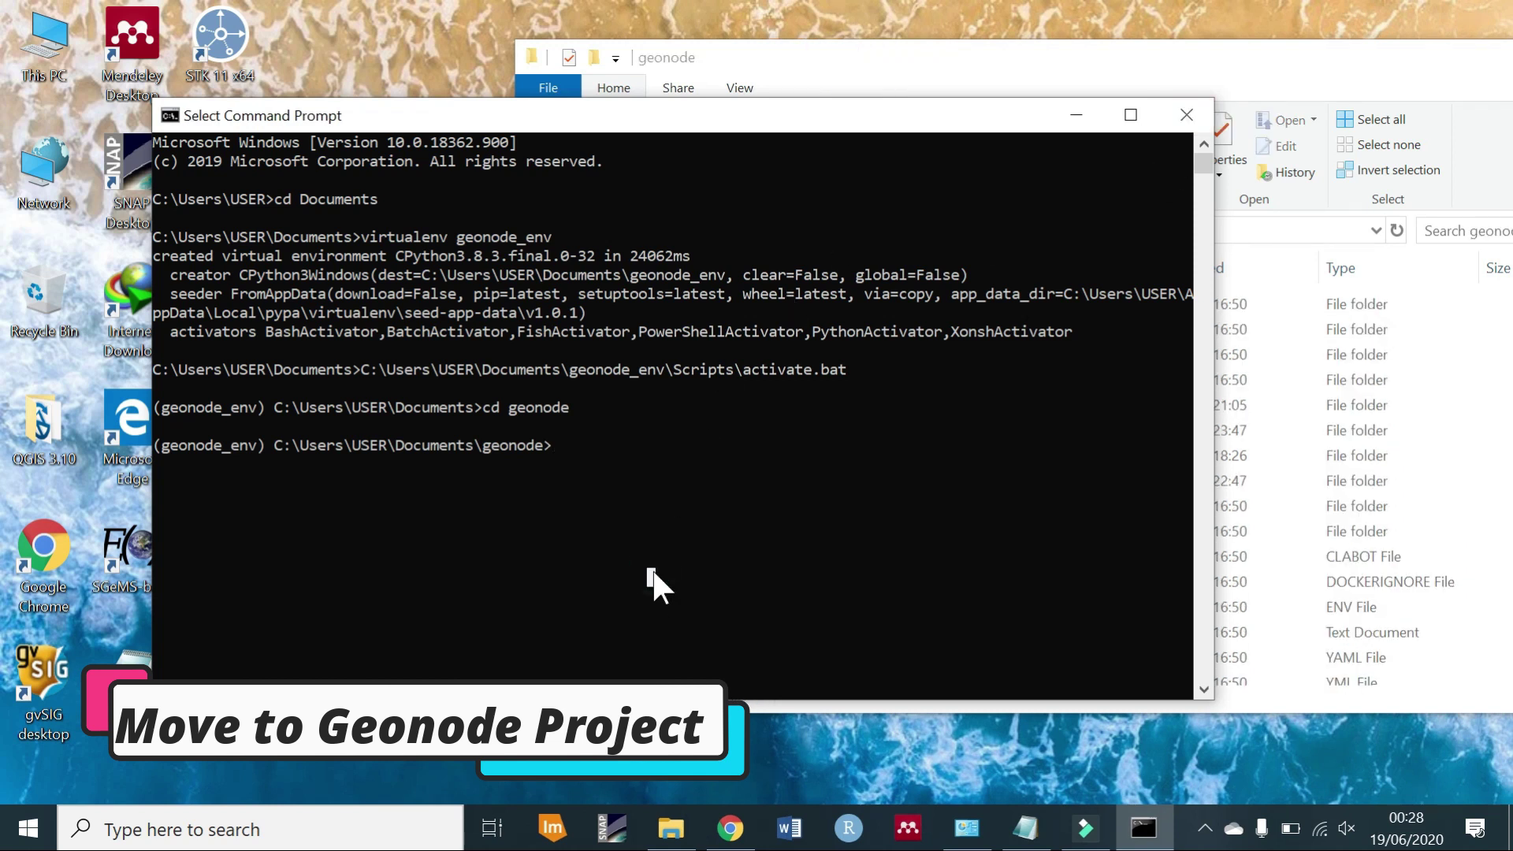
text(pip install paver)
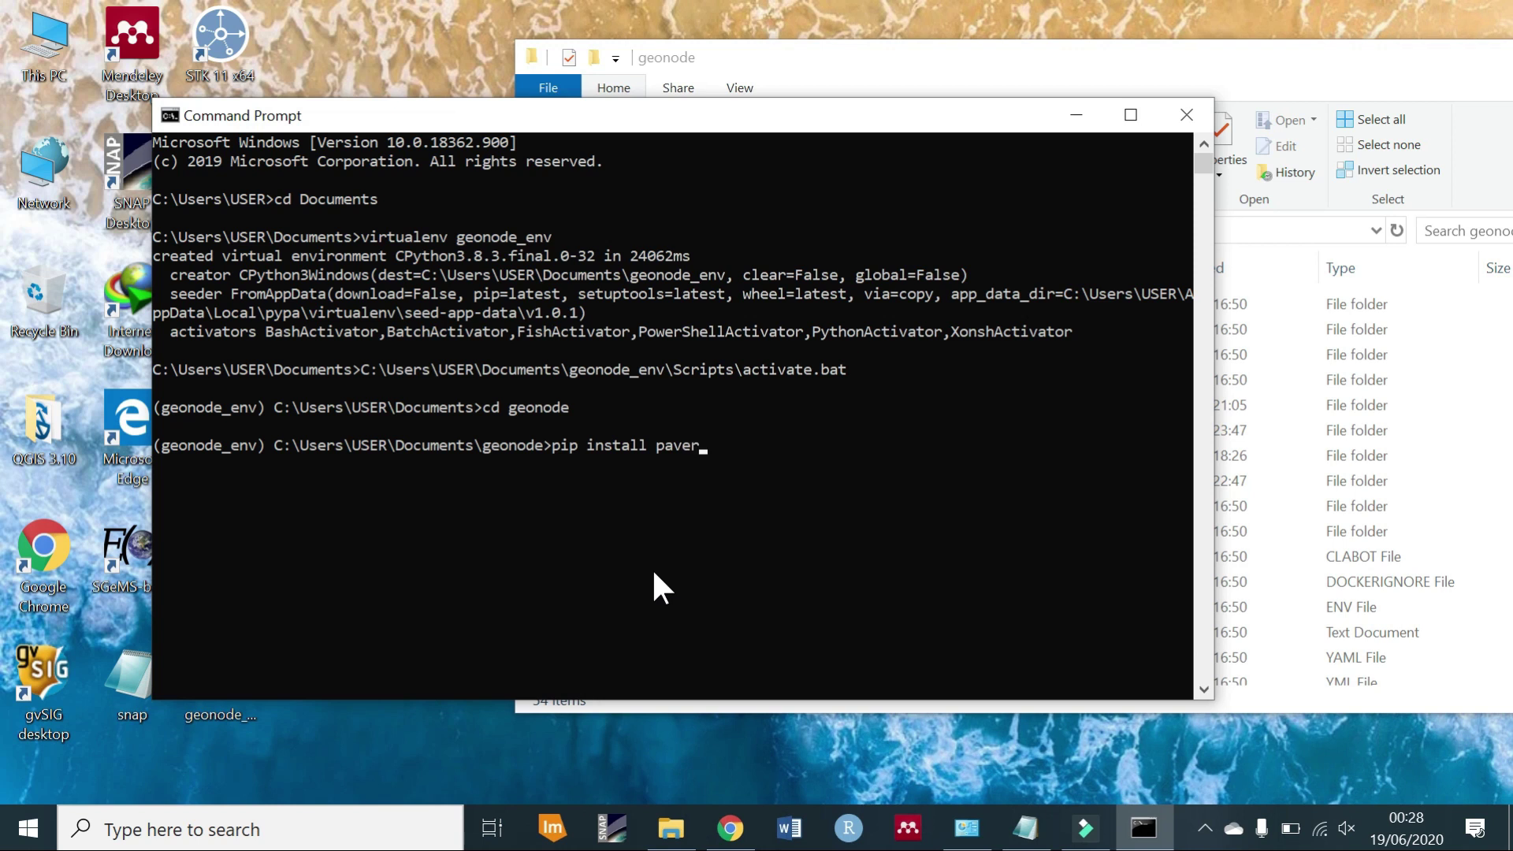
key(Return)
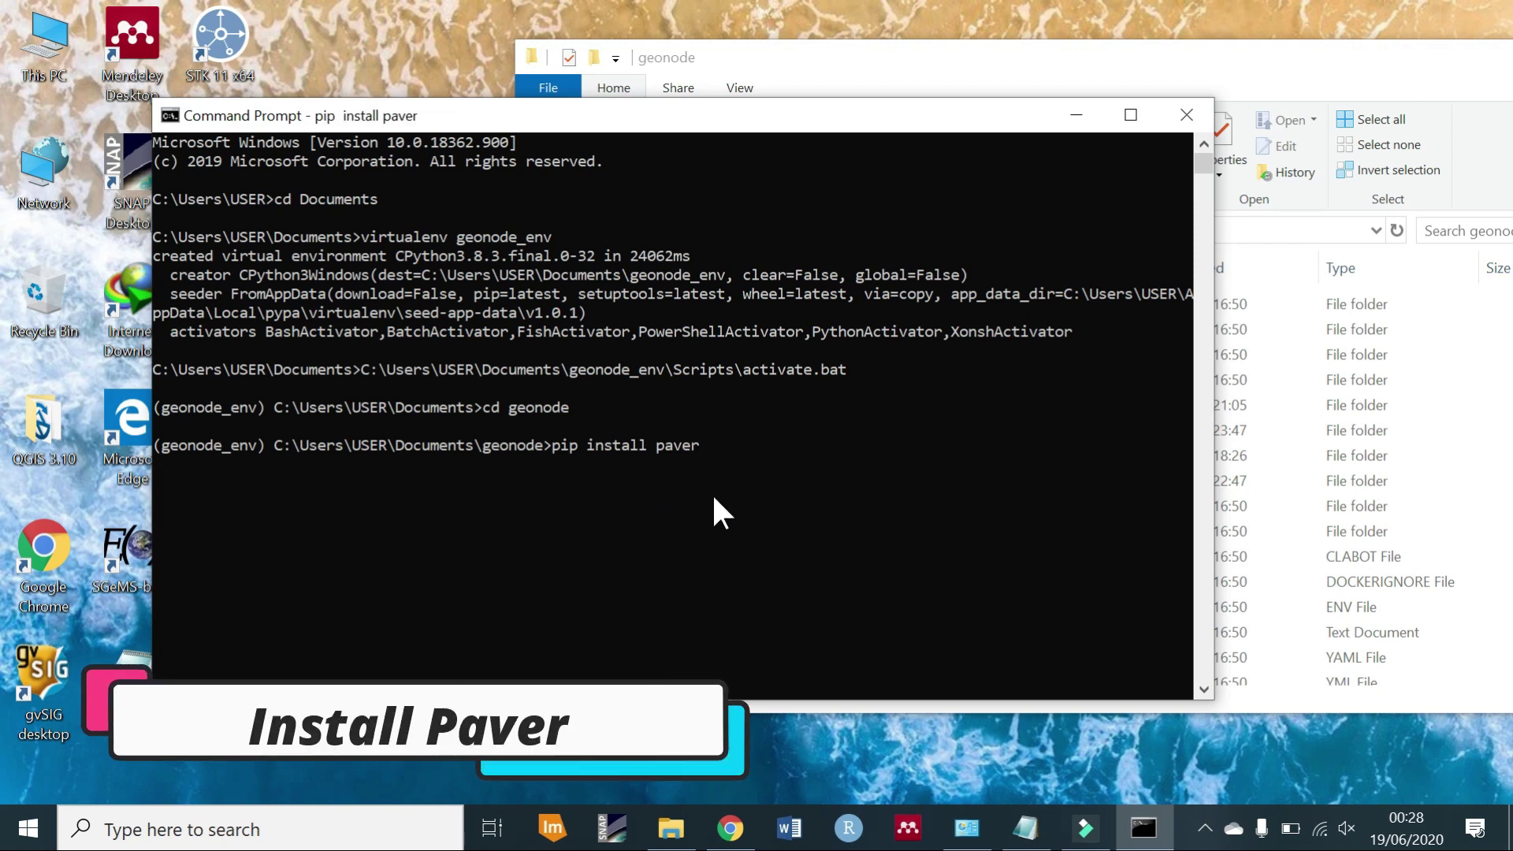
drag(750, 126, 759, 96)
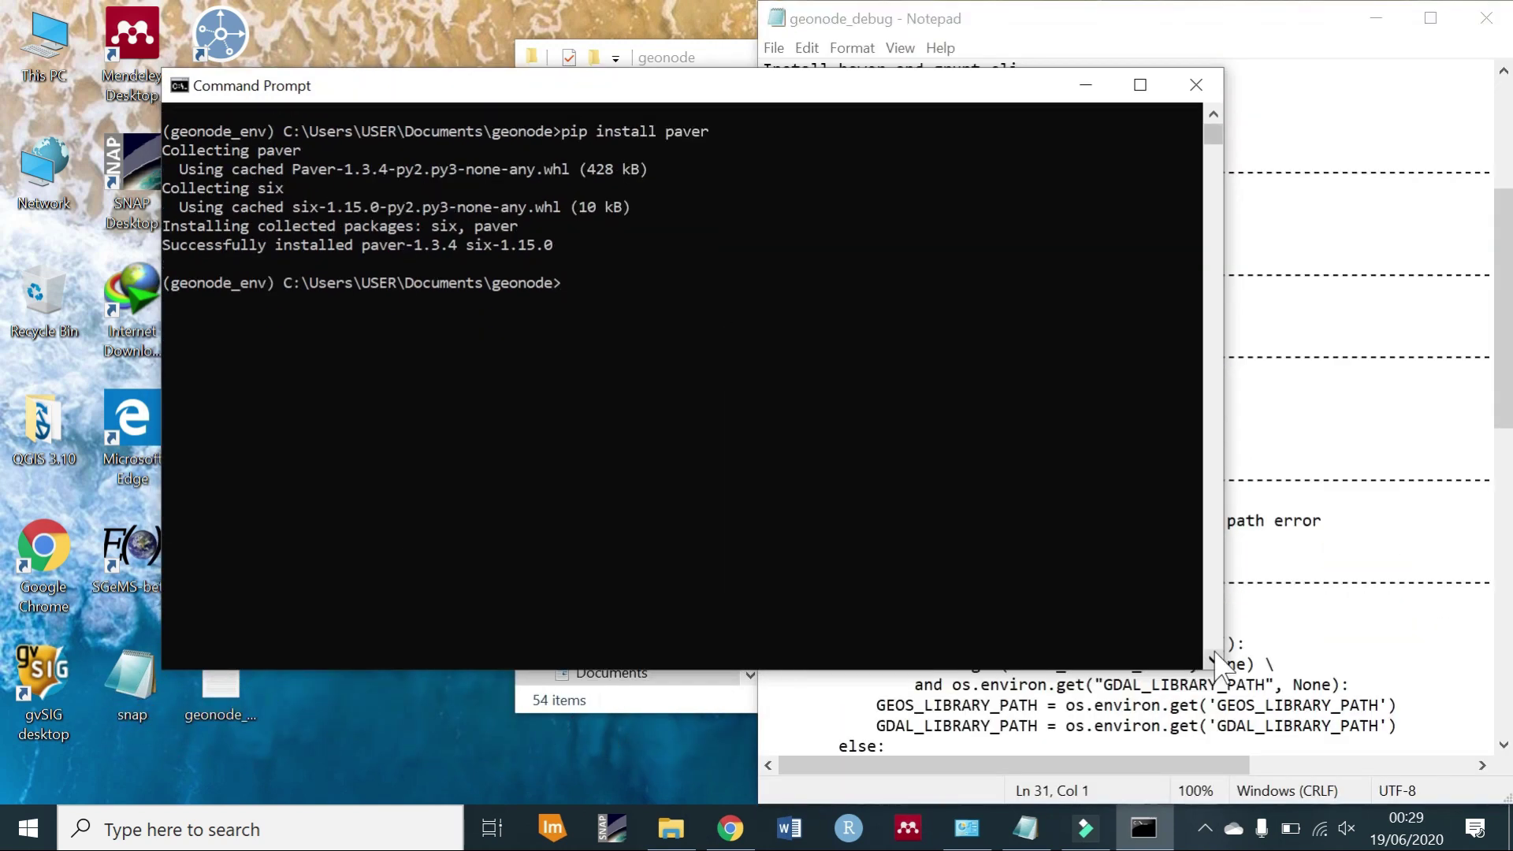
Run pip install -e geonode, then rerun it from Documents after it fails inside geonode.
text(pip install -e geonode)
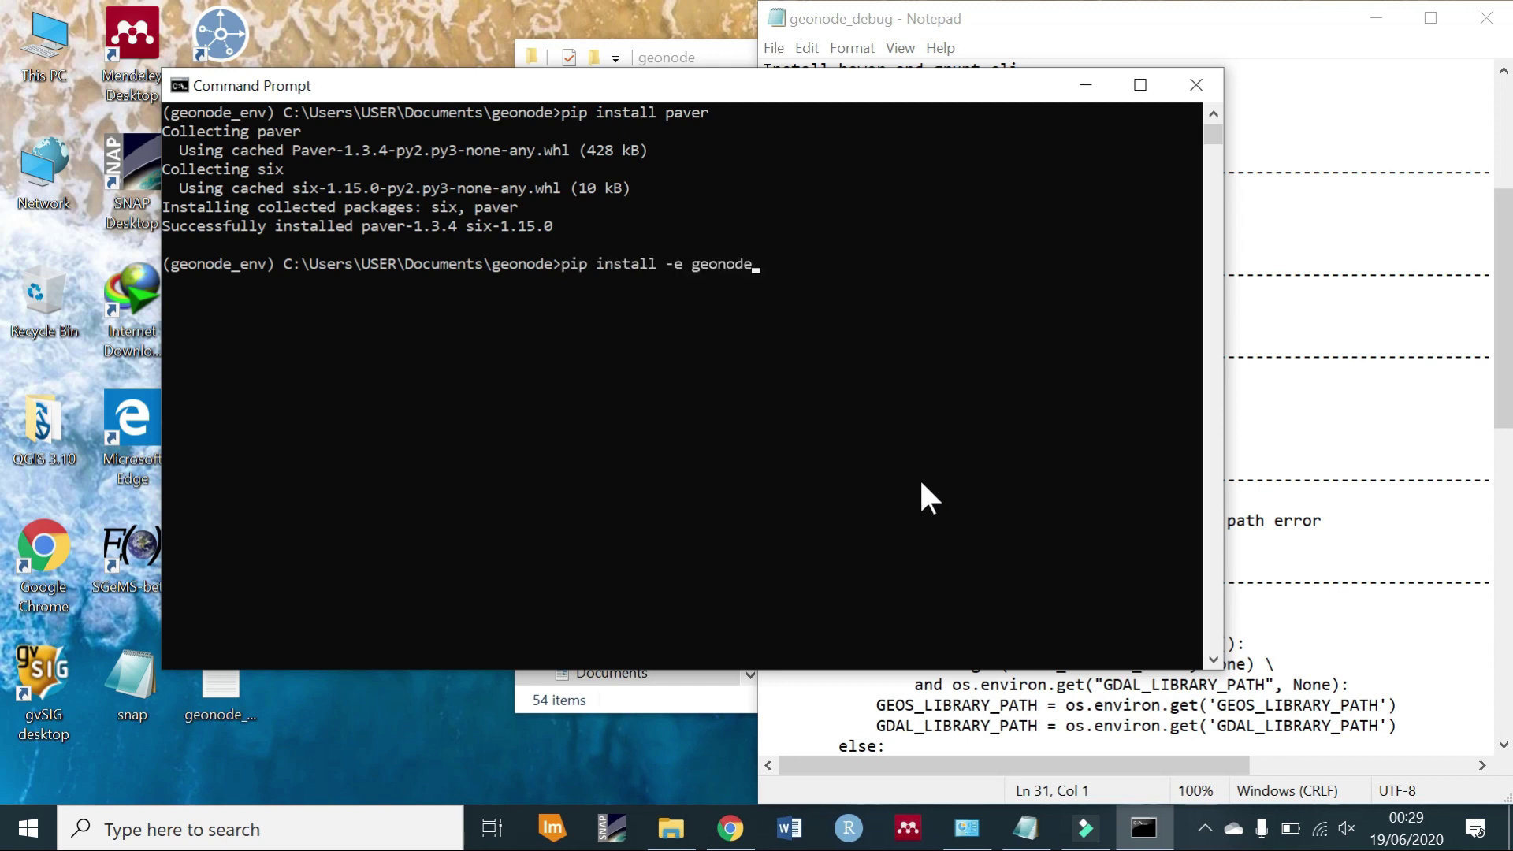
key(Return)
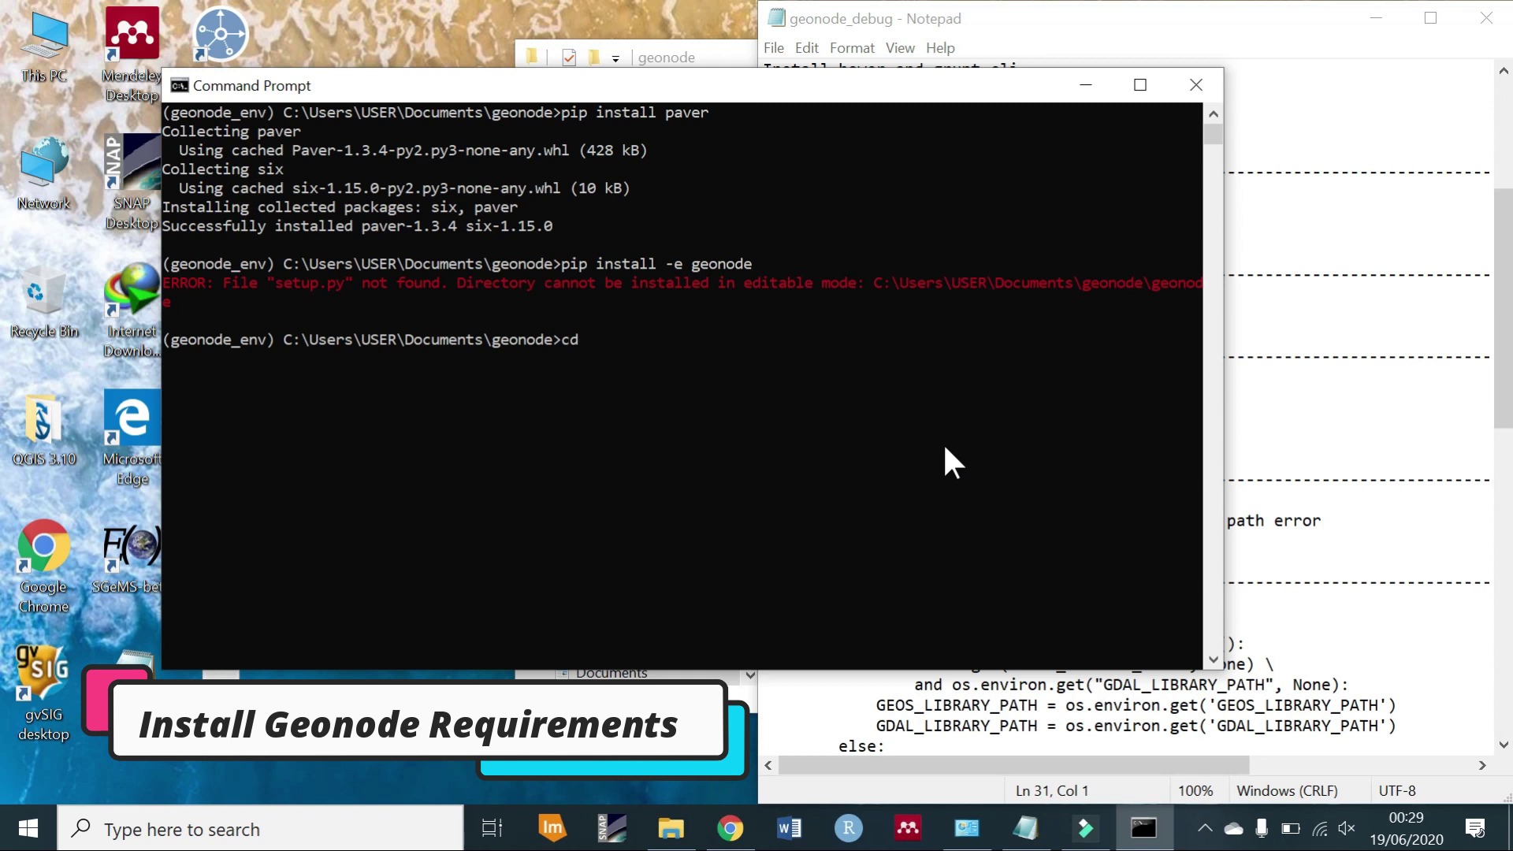
key(Return)
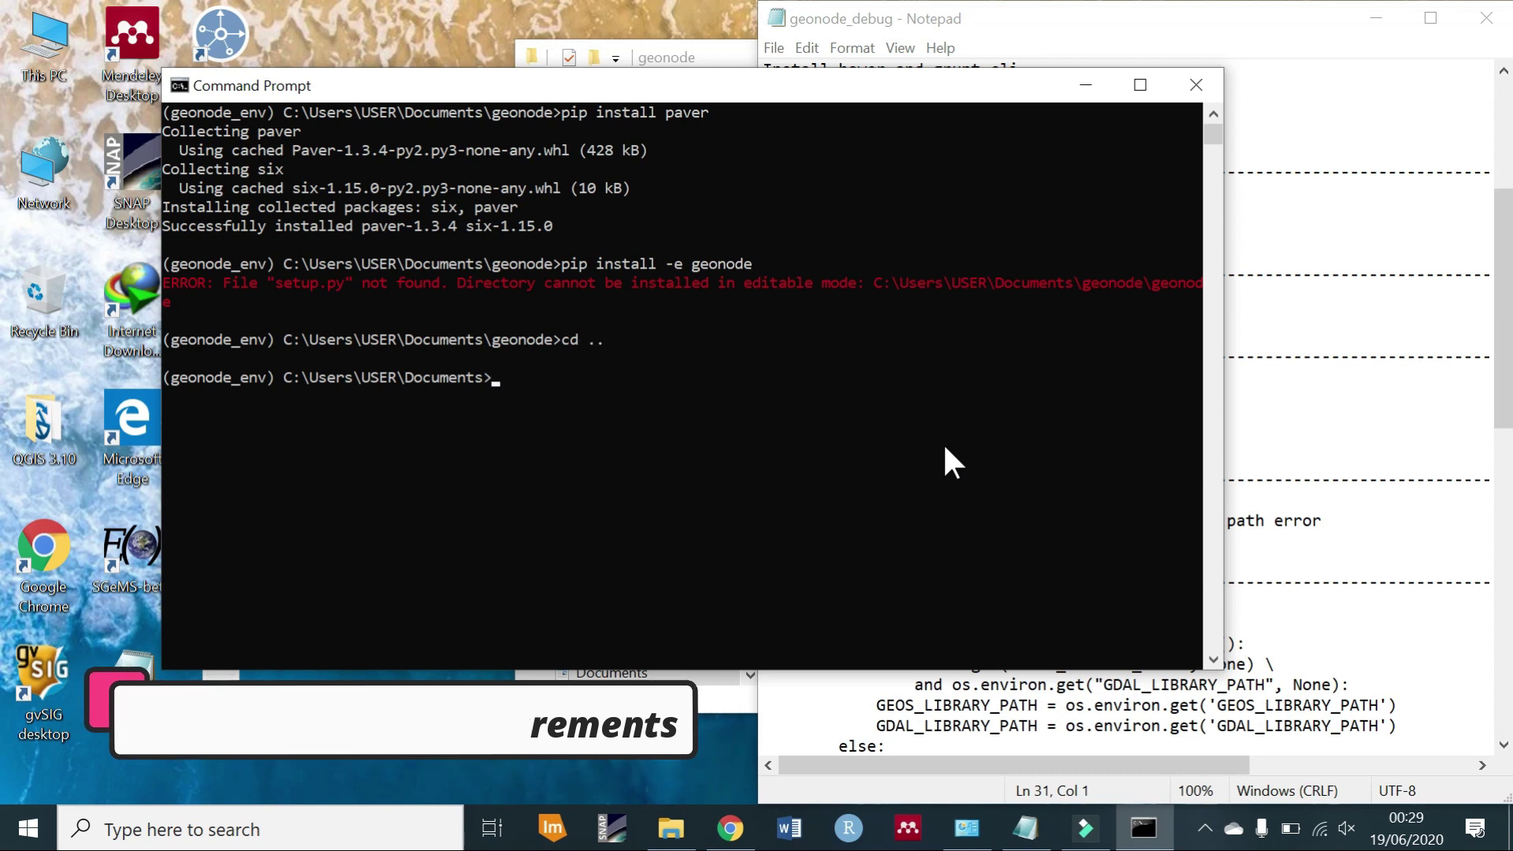
key(Up)
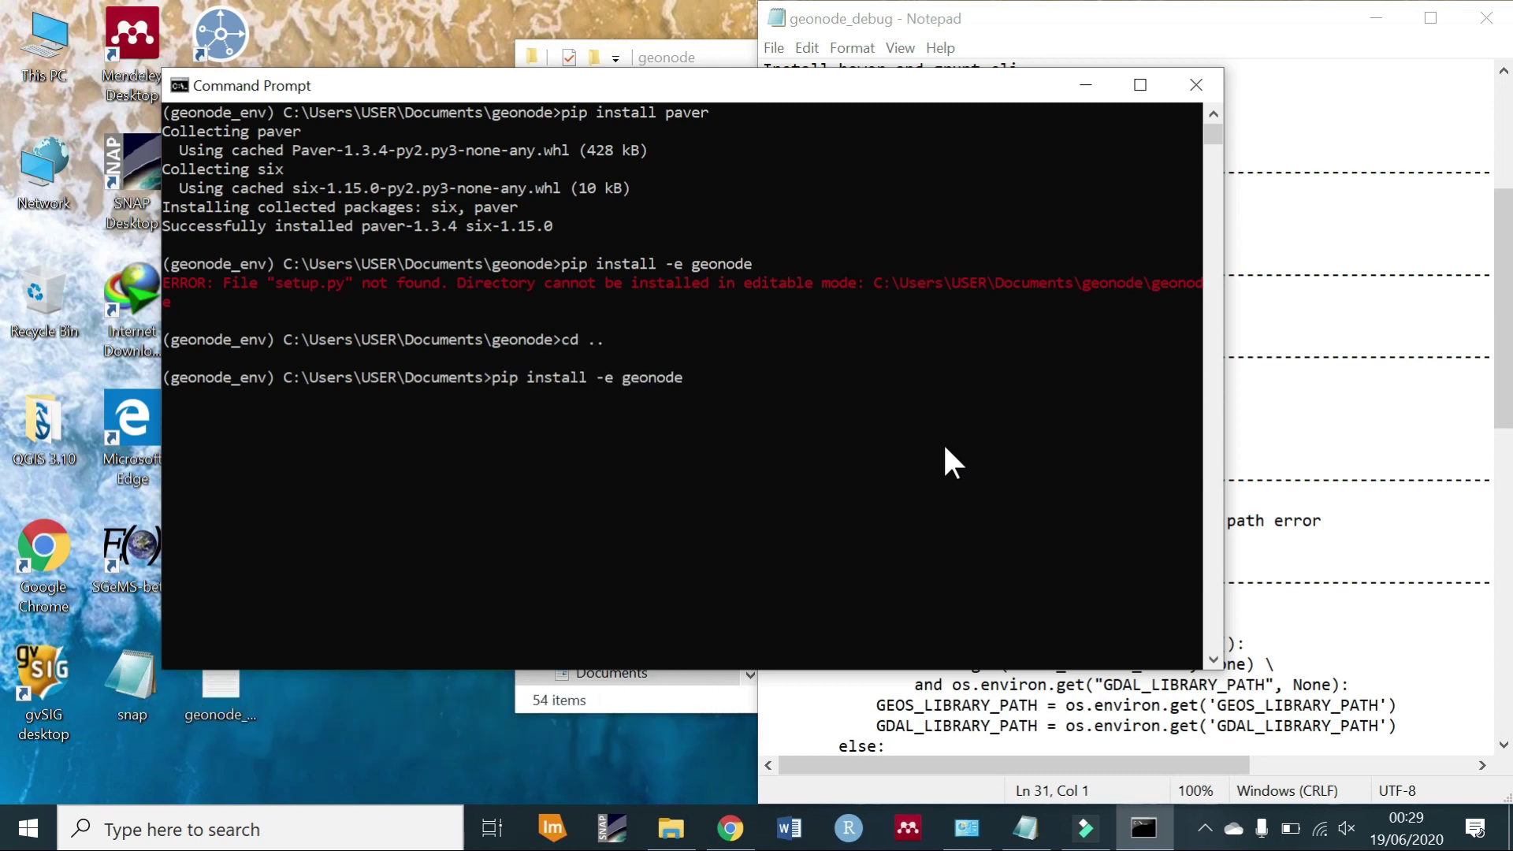
key(Return)
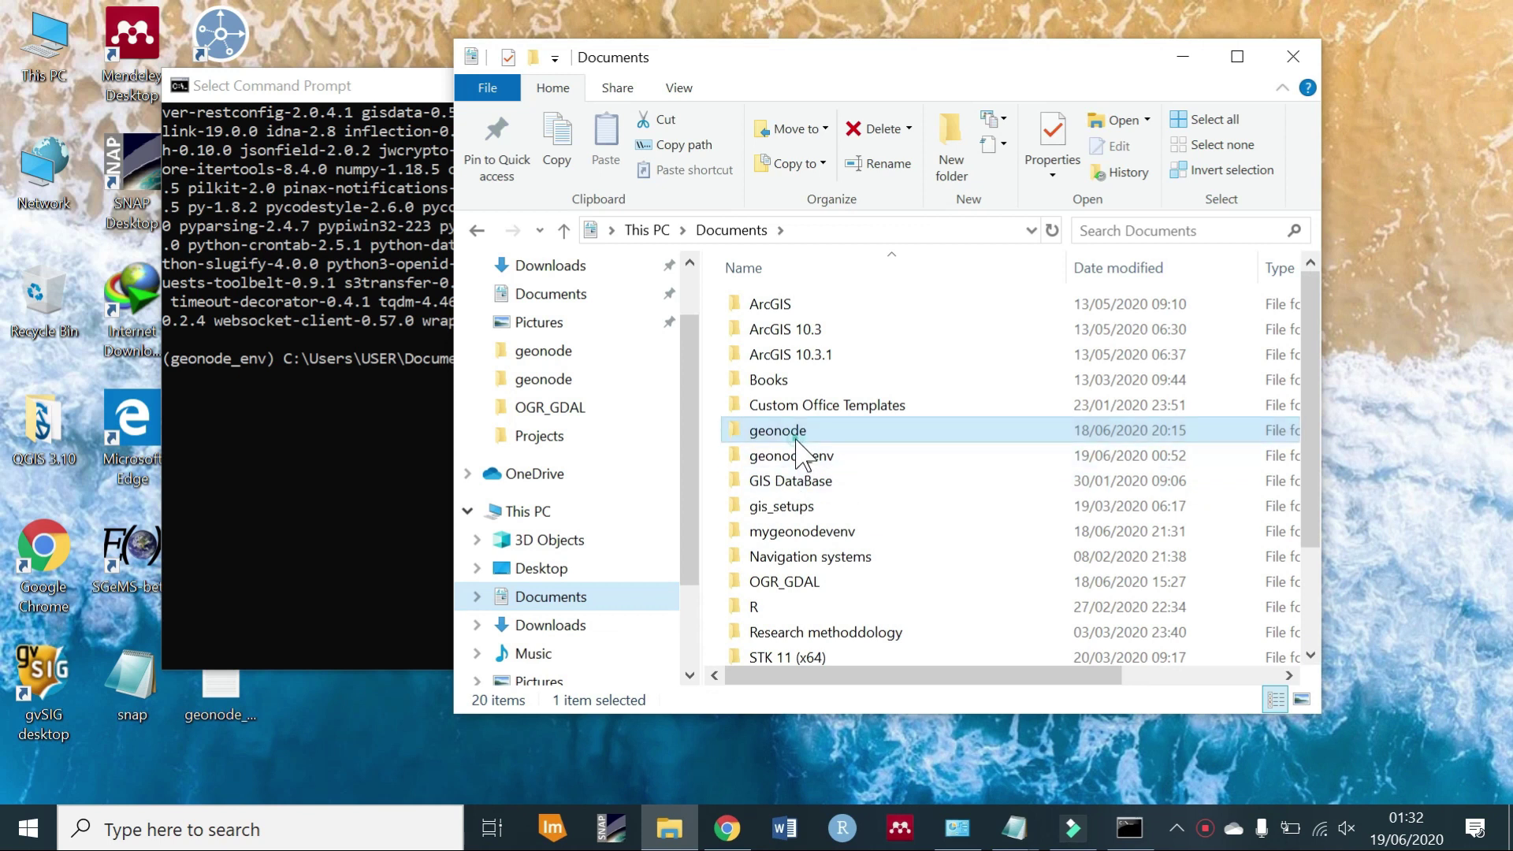
Open Documents\geonode\geonode\settings in Notepad via Open with.
double_click(798, 443)
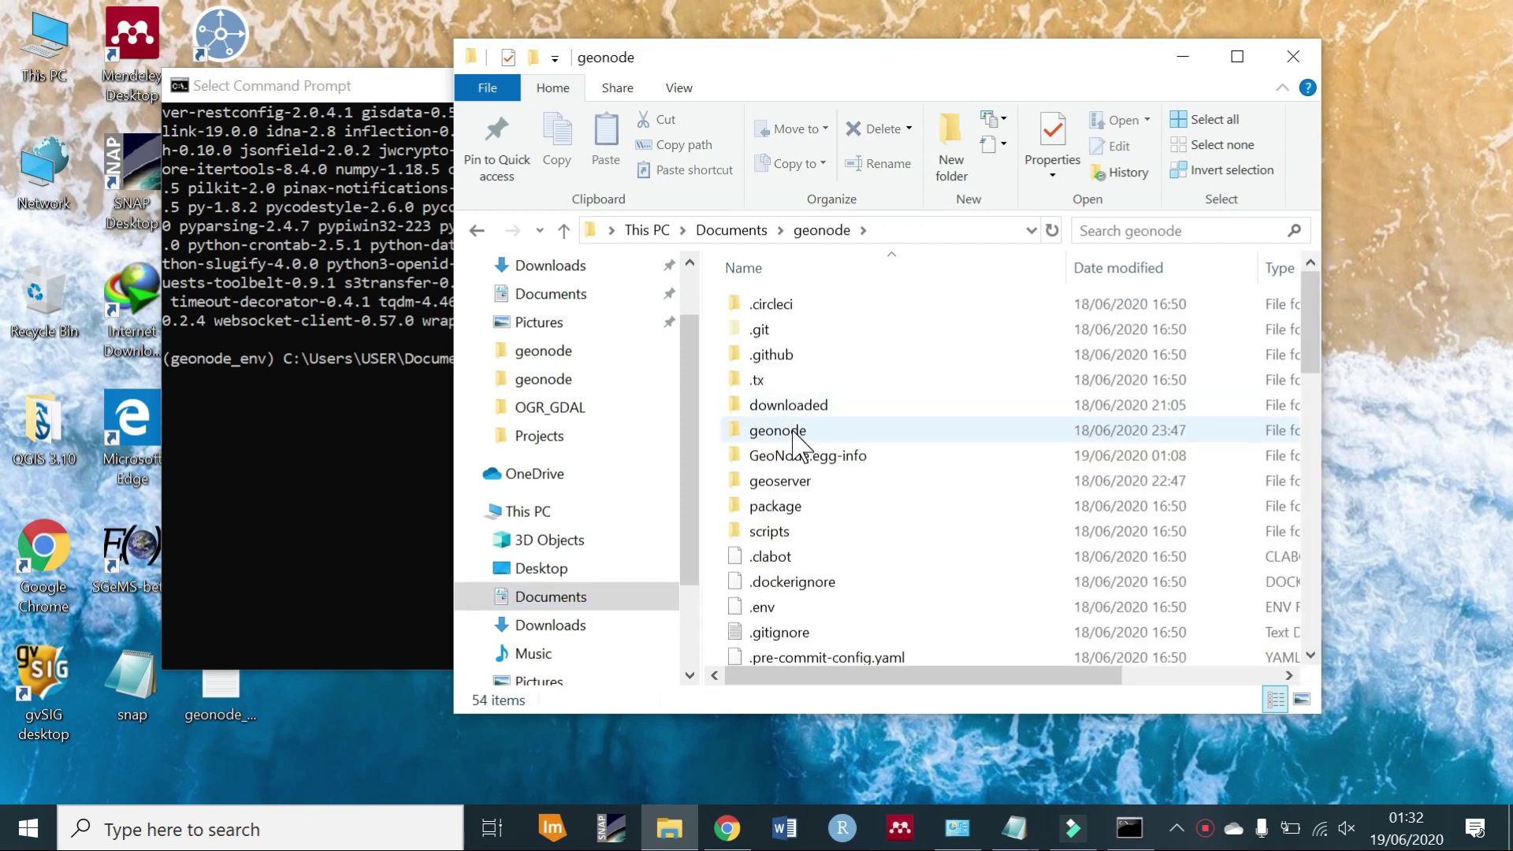
double_click(797, 436)
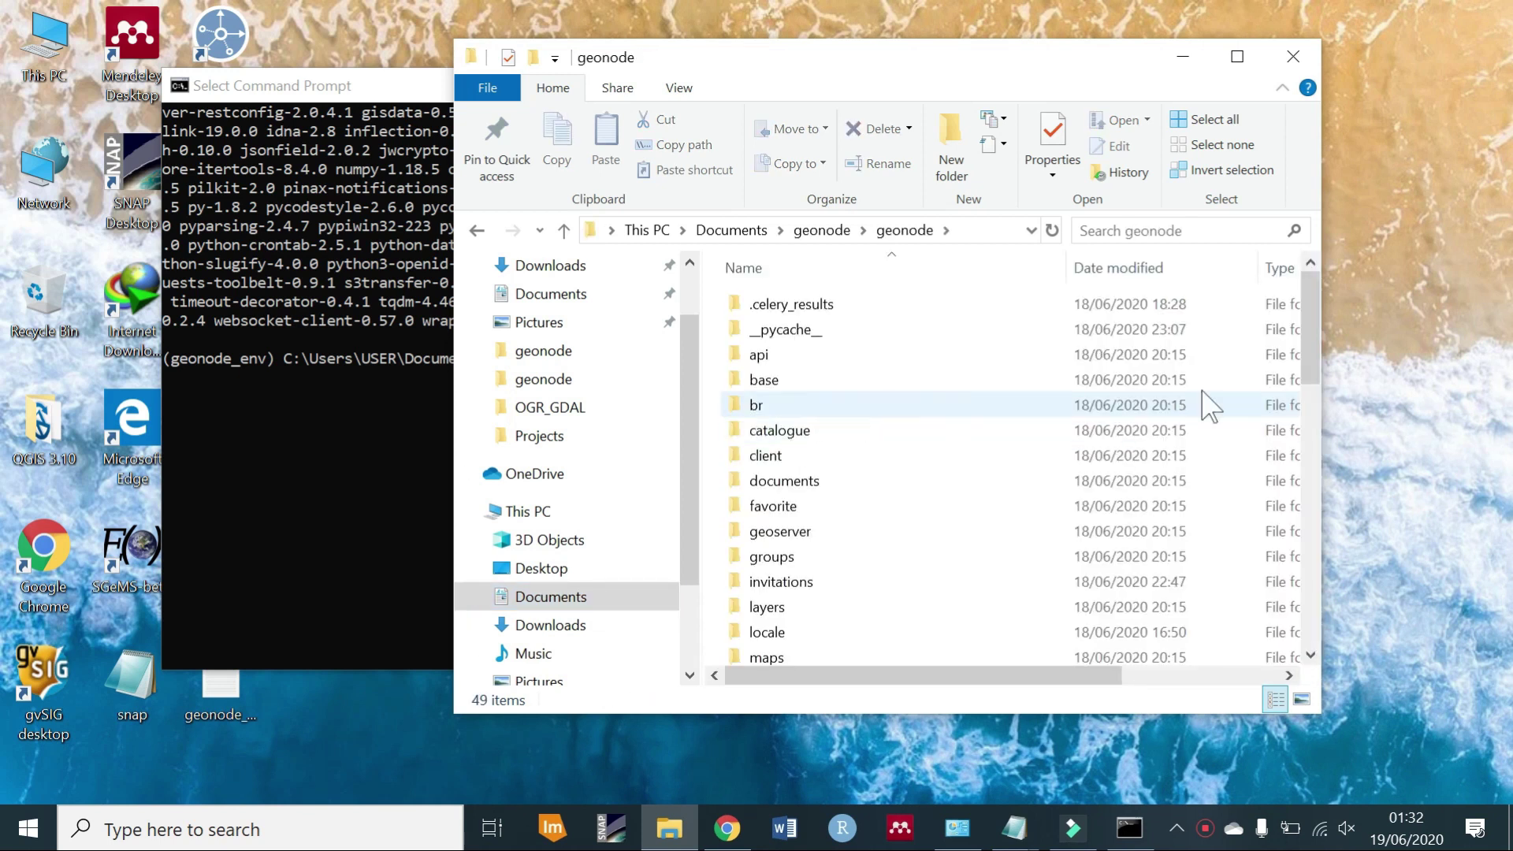
drag(1310, 370, 1336, 631)
click(777, 477)
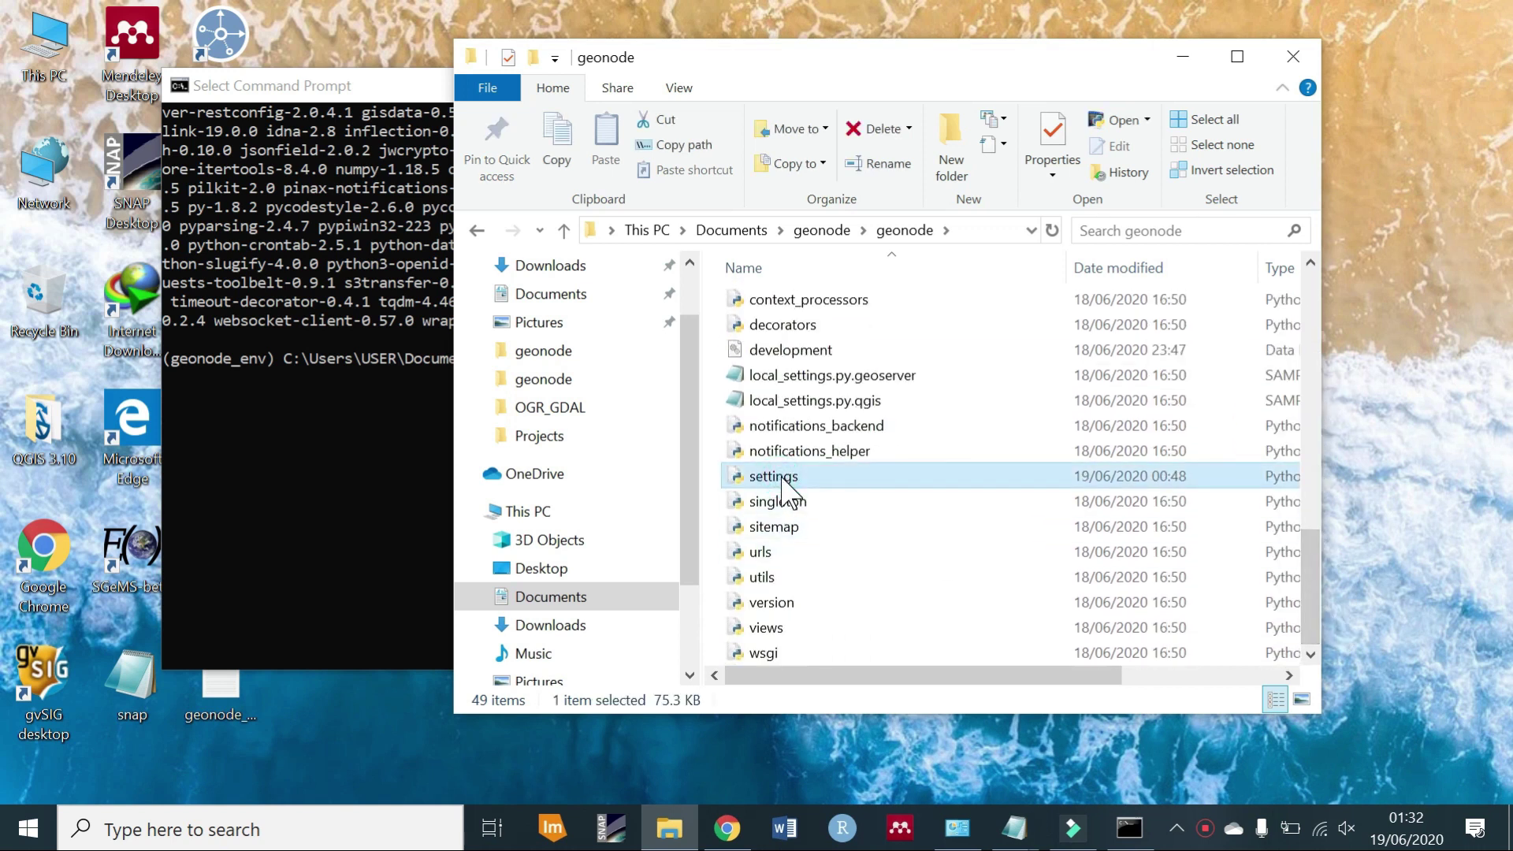
right_click(783, 482)
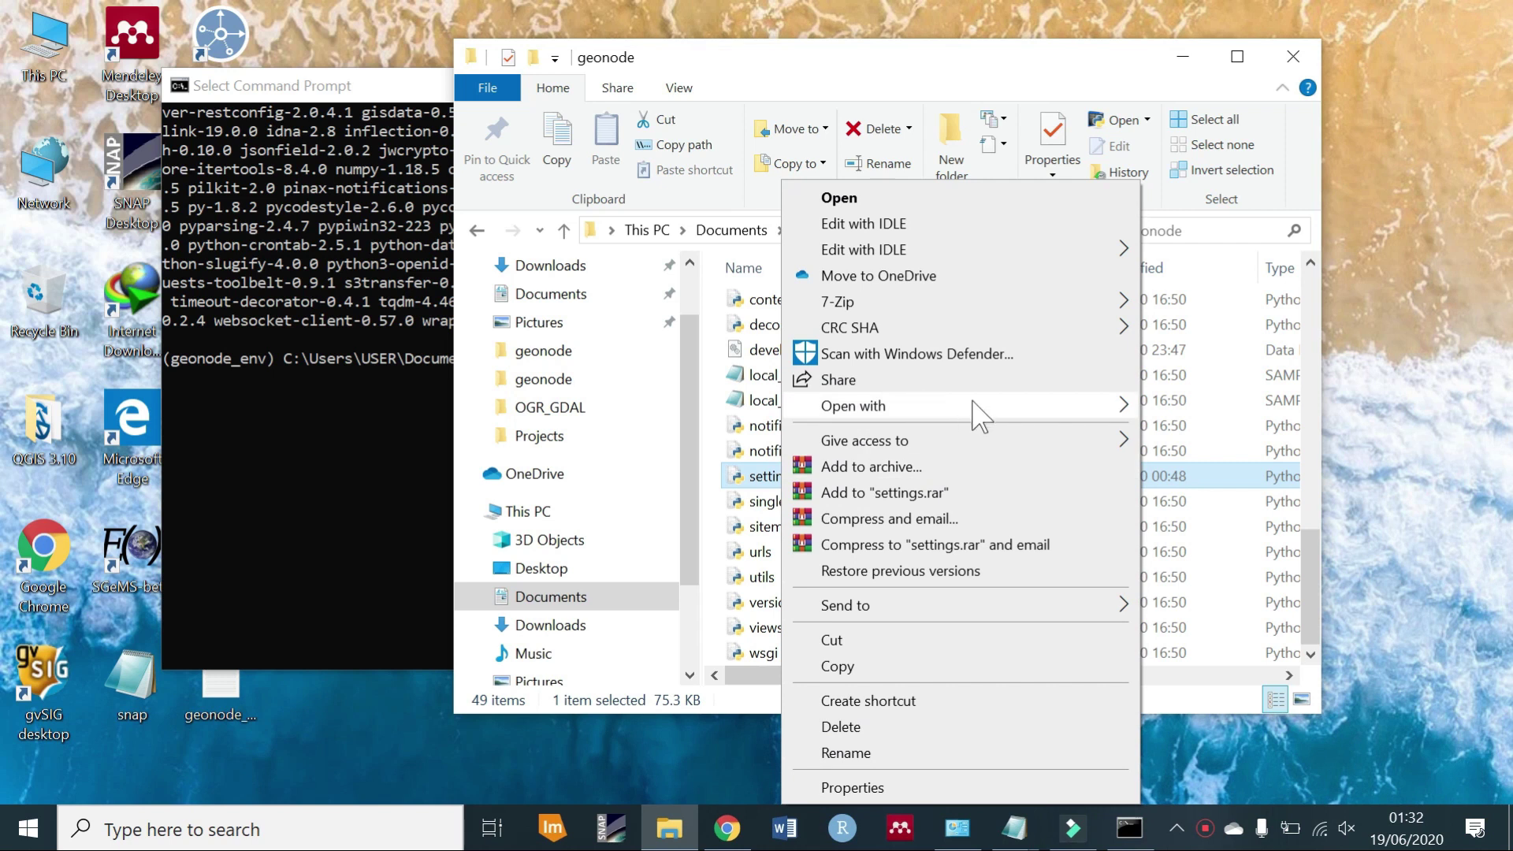
mouse_move(981, 418)
click(1172, 412)
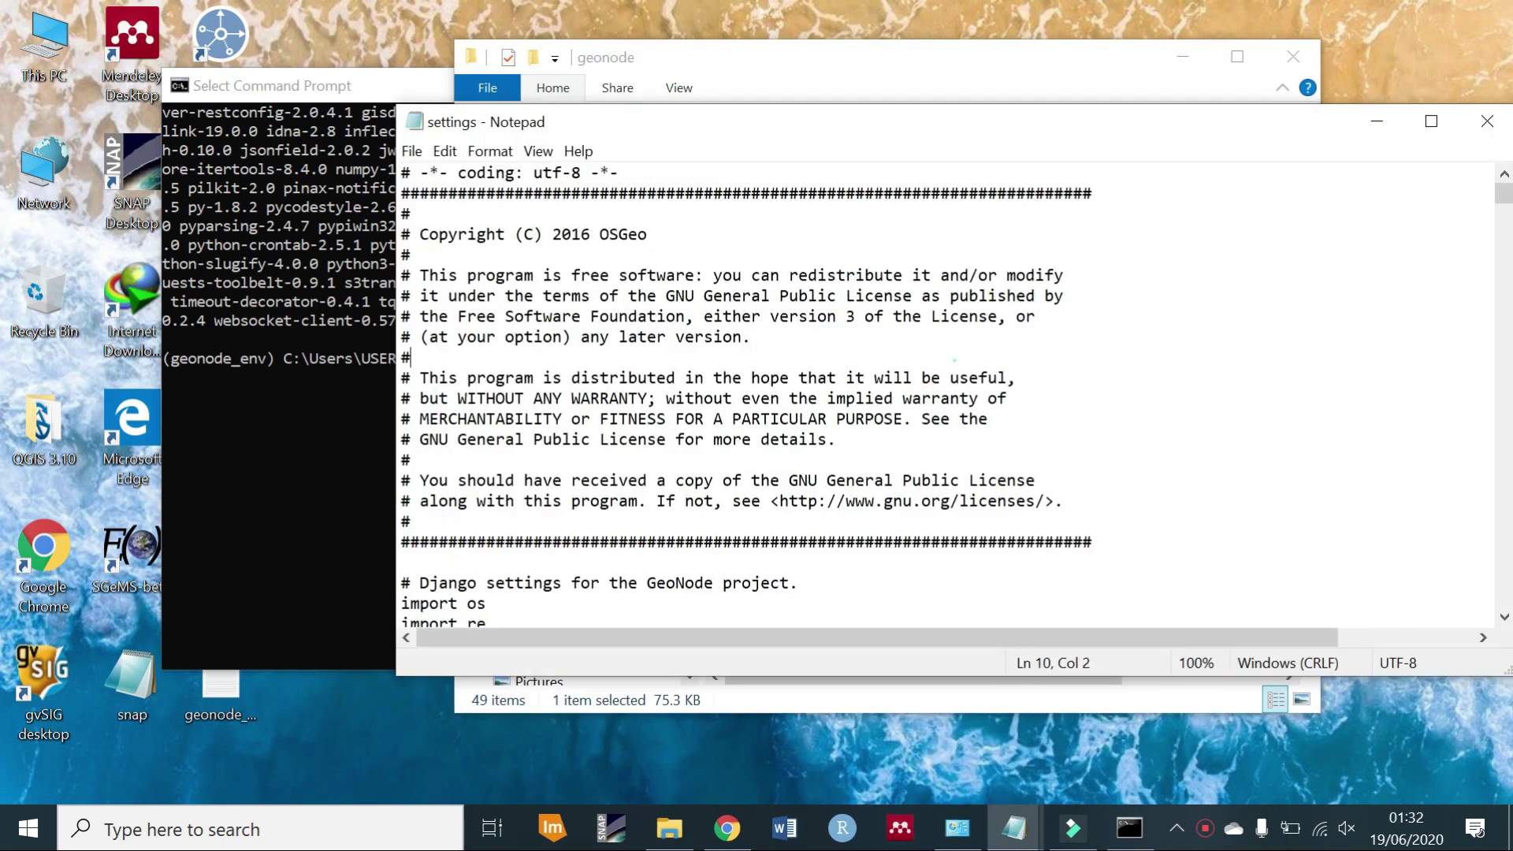
Search settings for 'gdal' and locate the os.name == 'nt' GEOS/GDAL library path block.
key(ctrl+f)
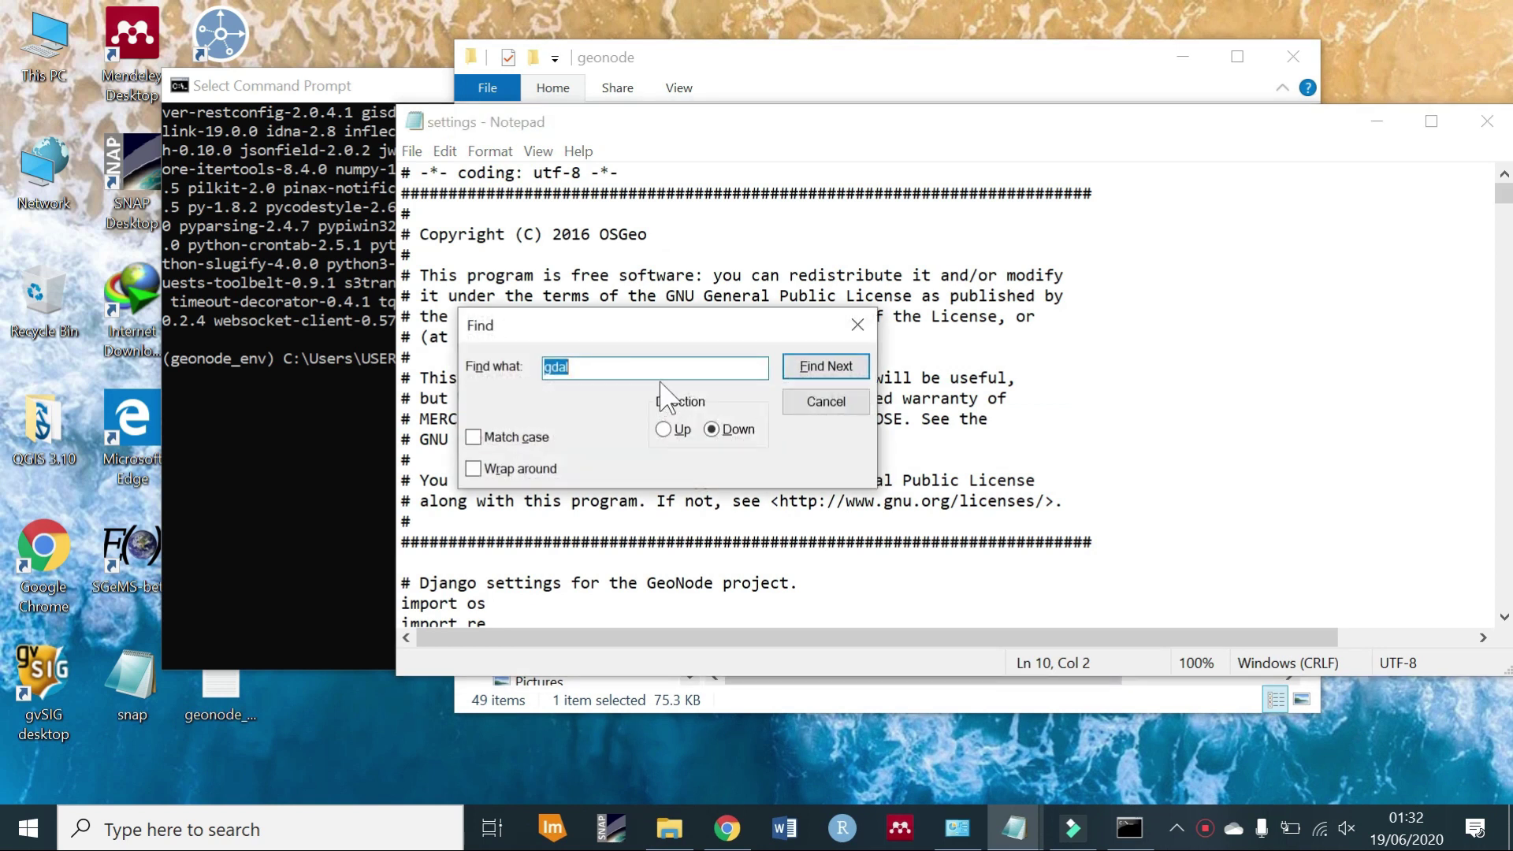
click(839, 366)
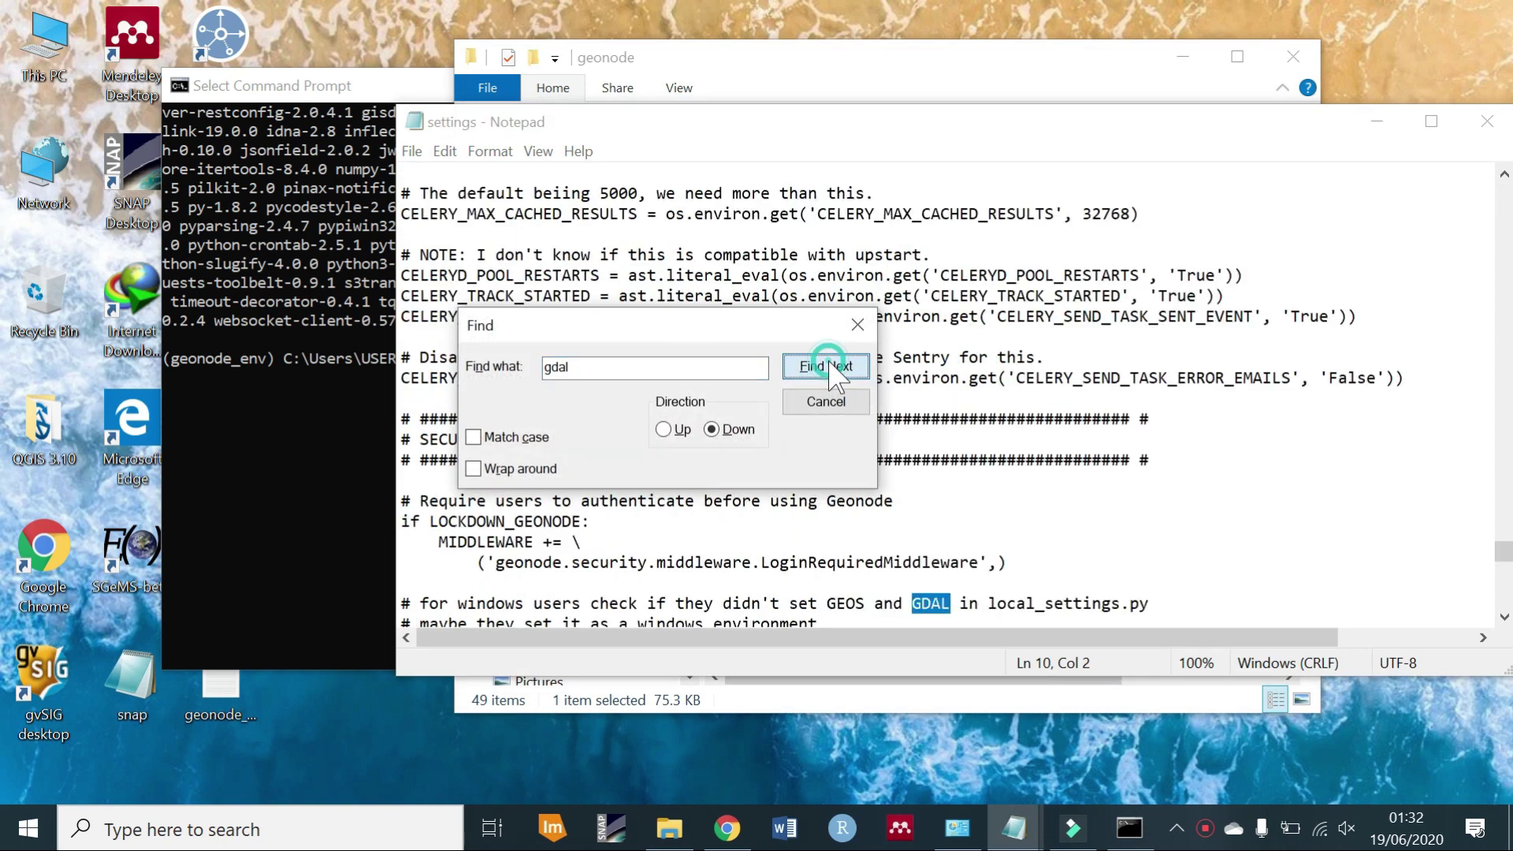
click(858, 324)
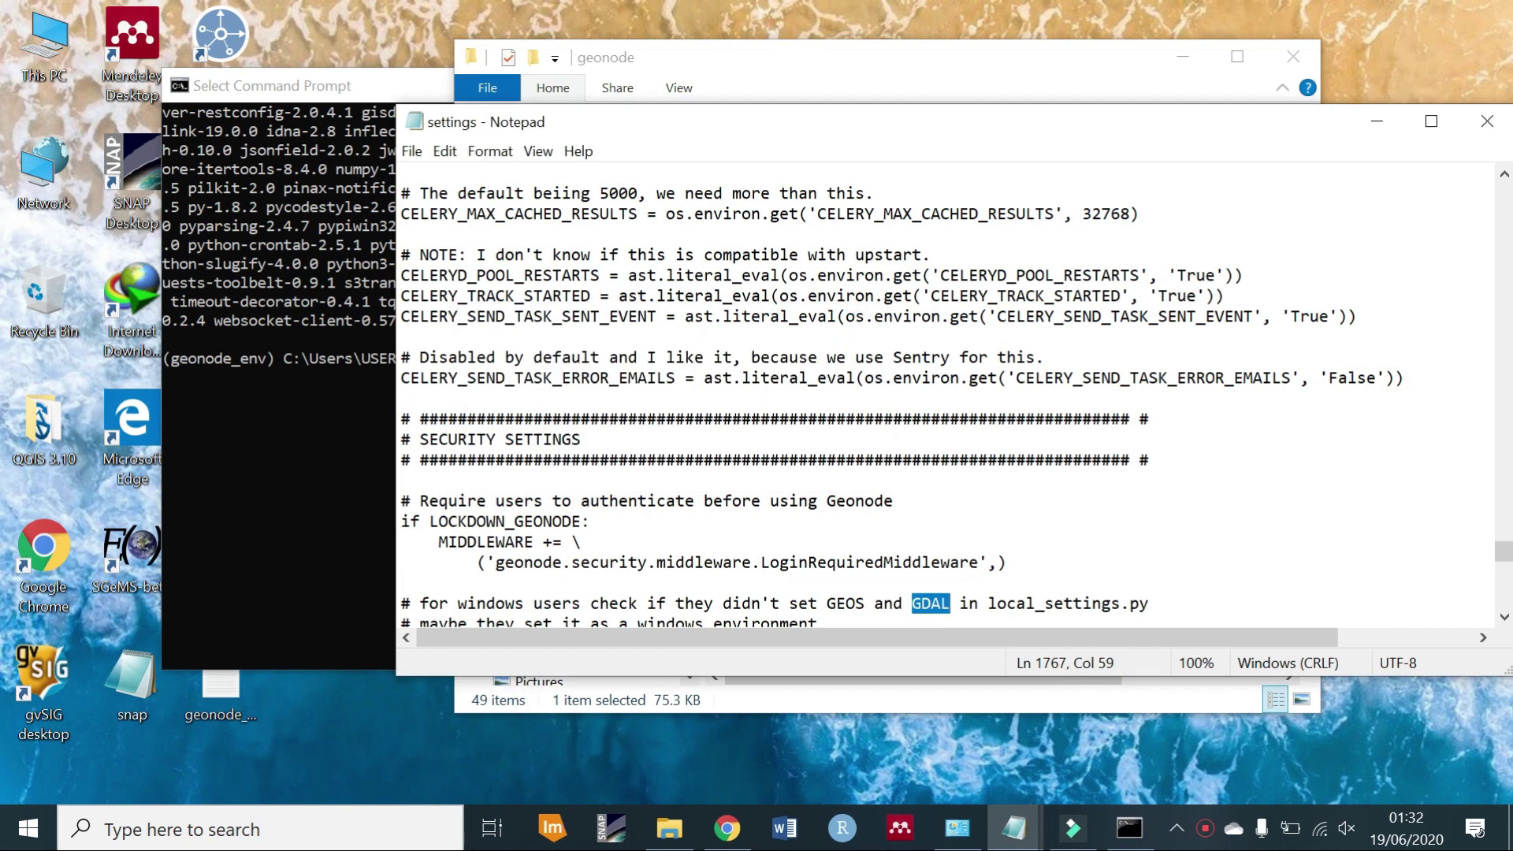
drag(794, 134, 640, 128)
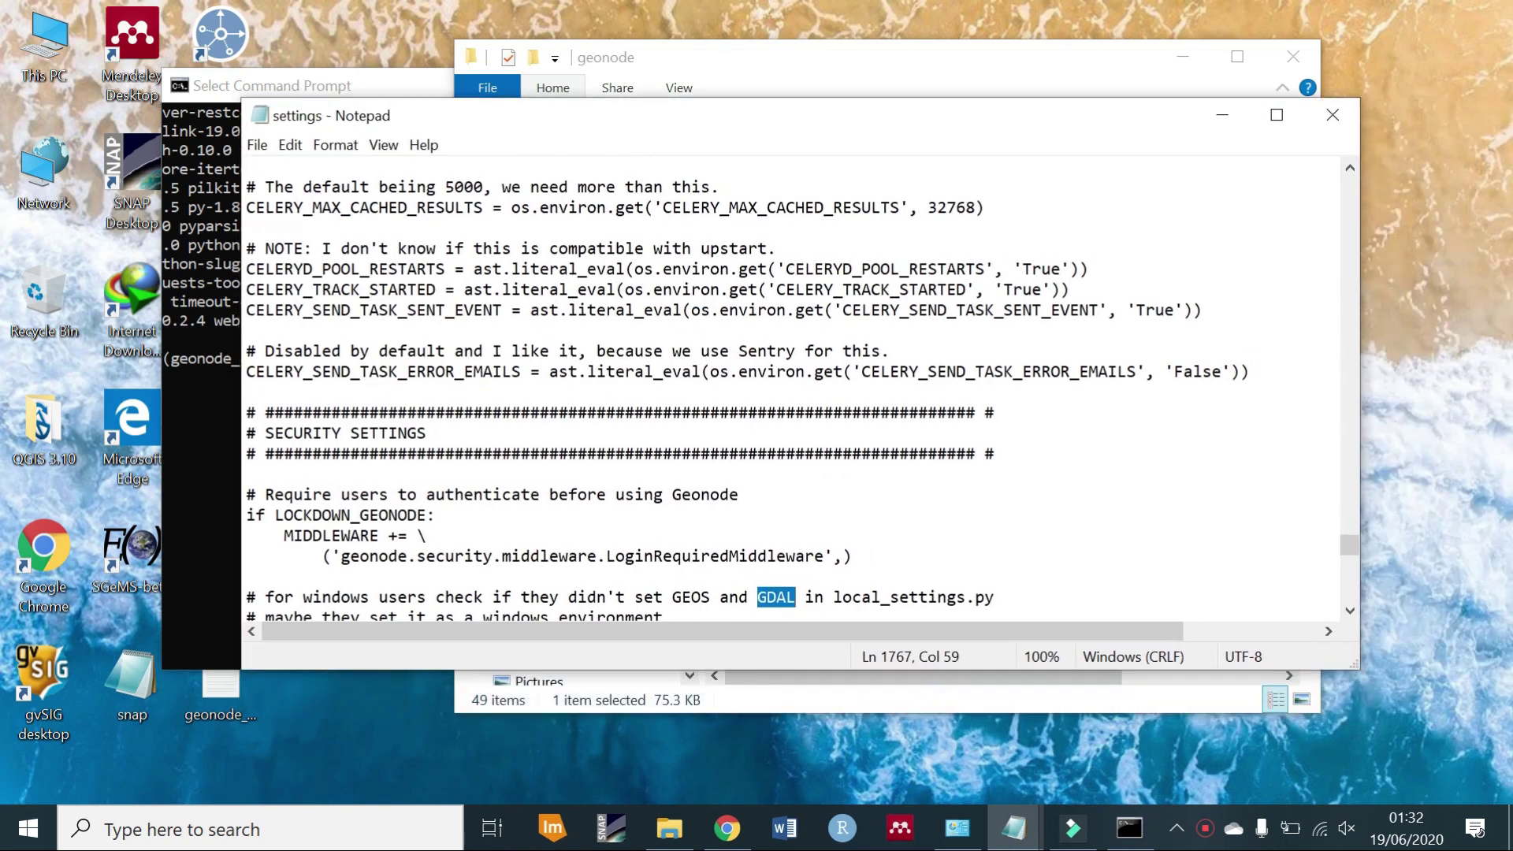
drag(1349, 548, 1350, 552)
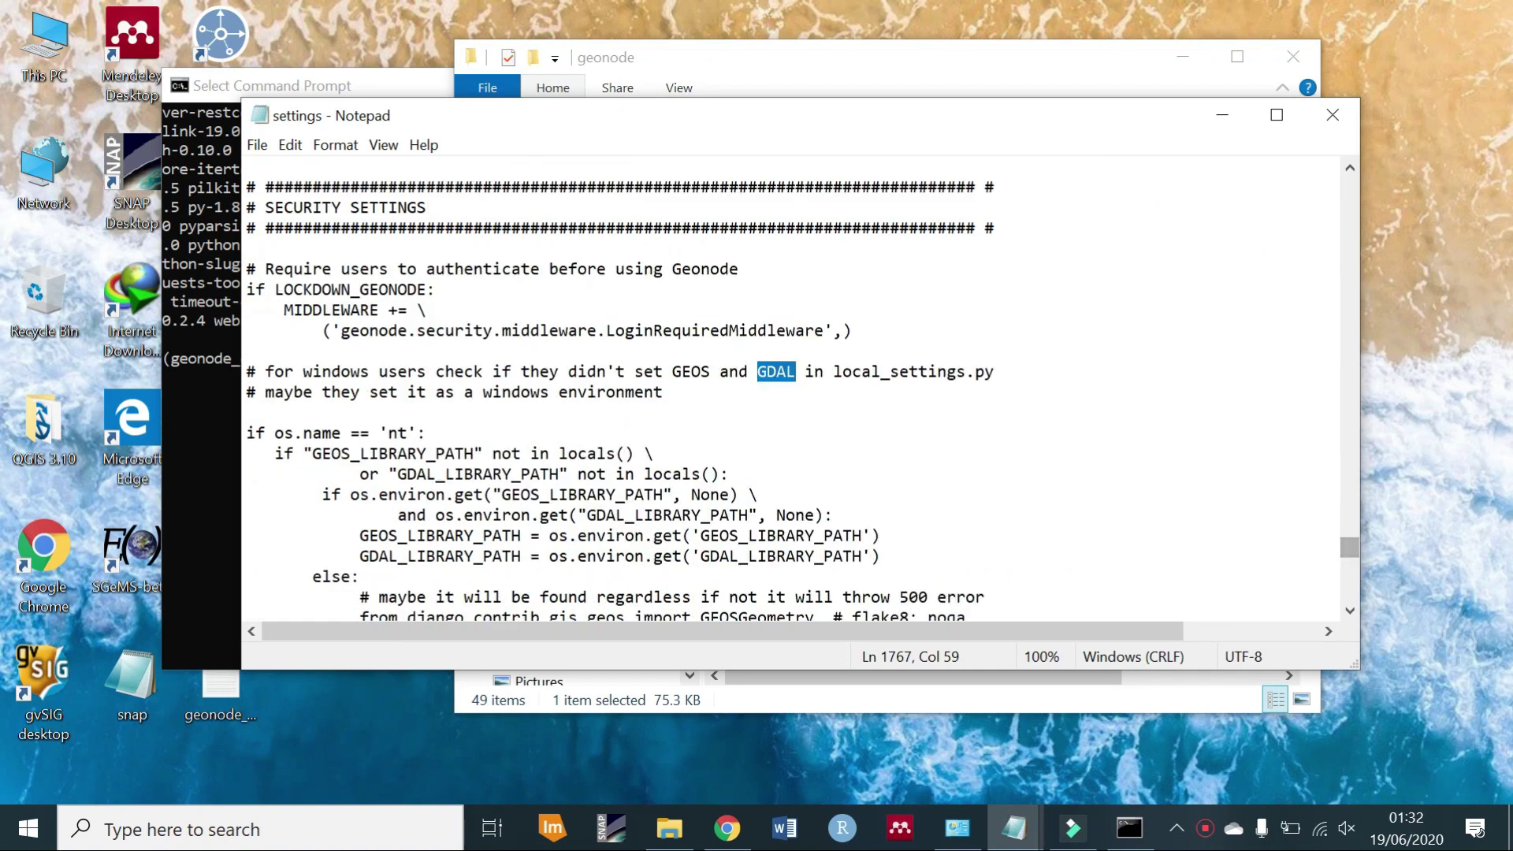
click(1349, 613)
click(1349, 613)
click(1349, 613)
click(1349, 613)
click(1350, 614)
click(1350, 613)
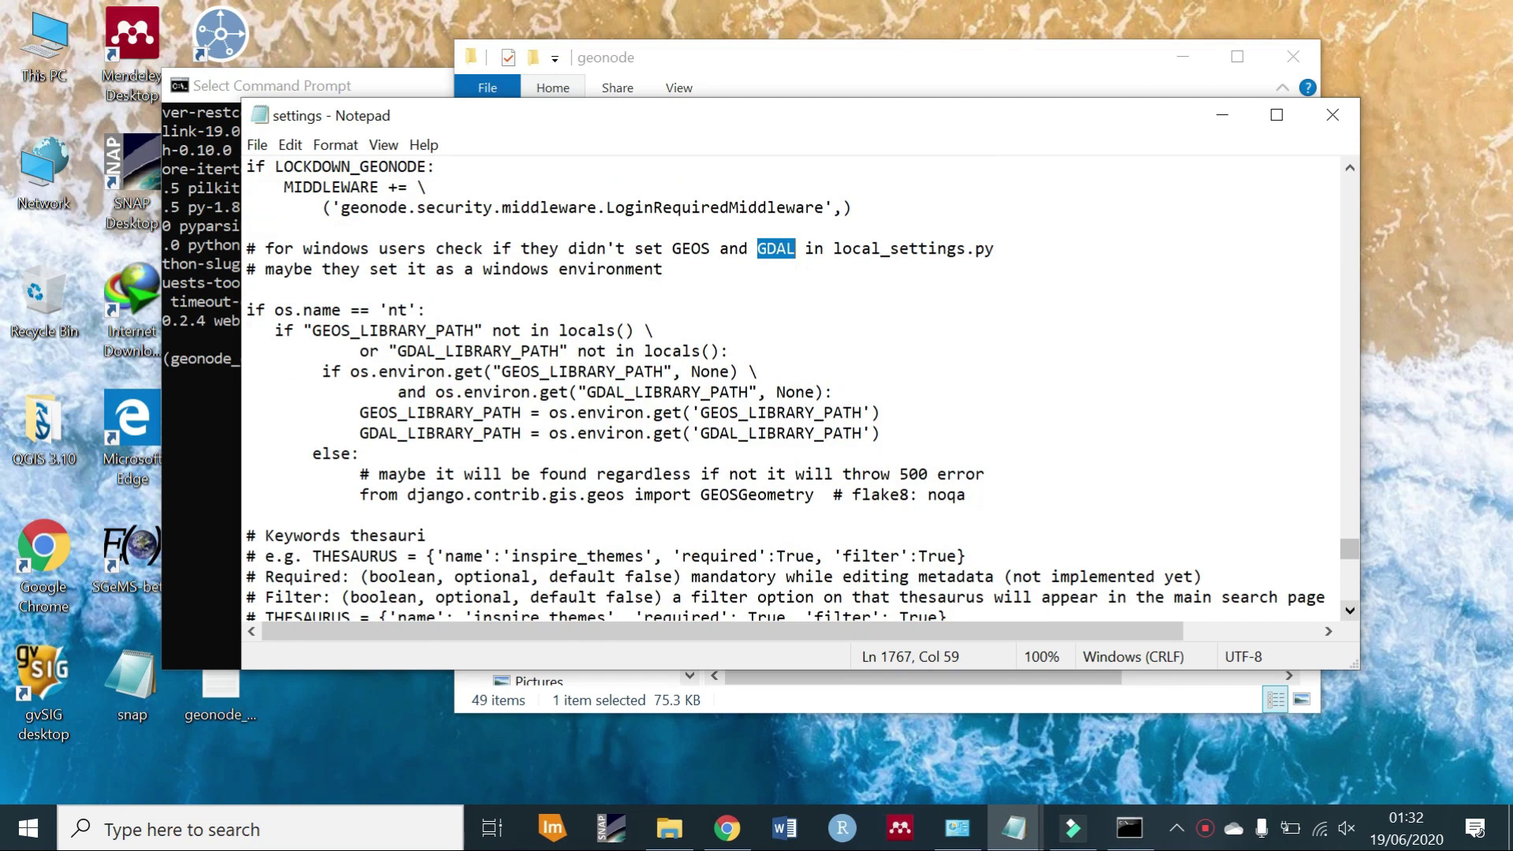
drag(967, 494, 246, 310)
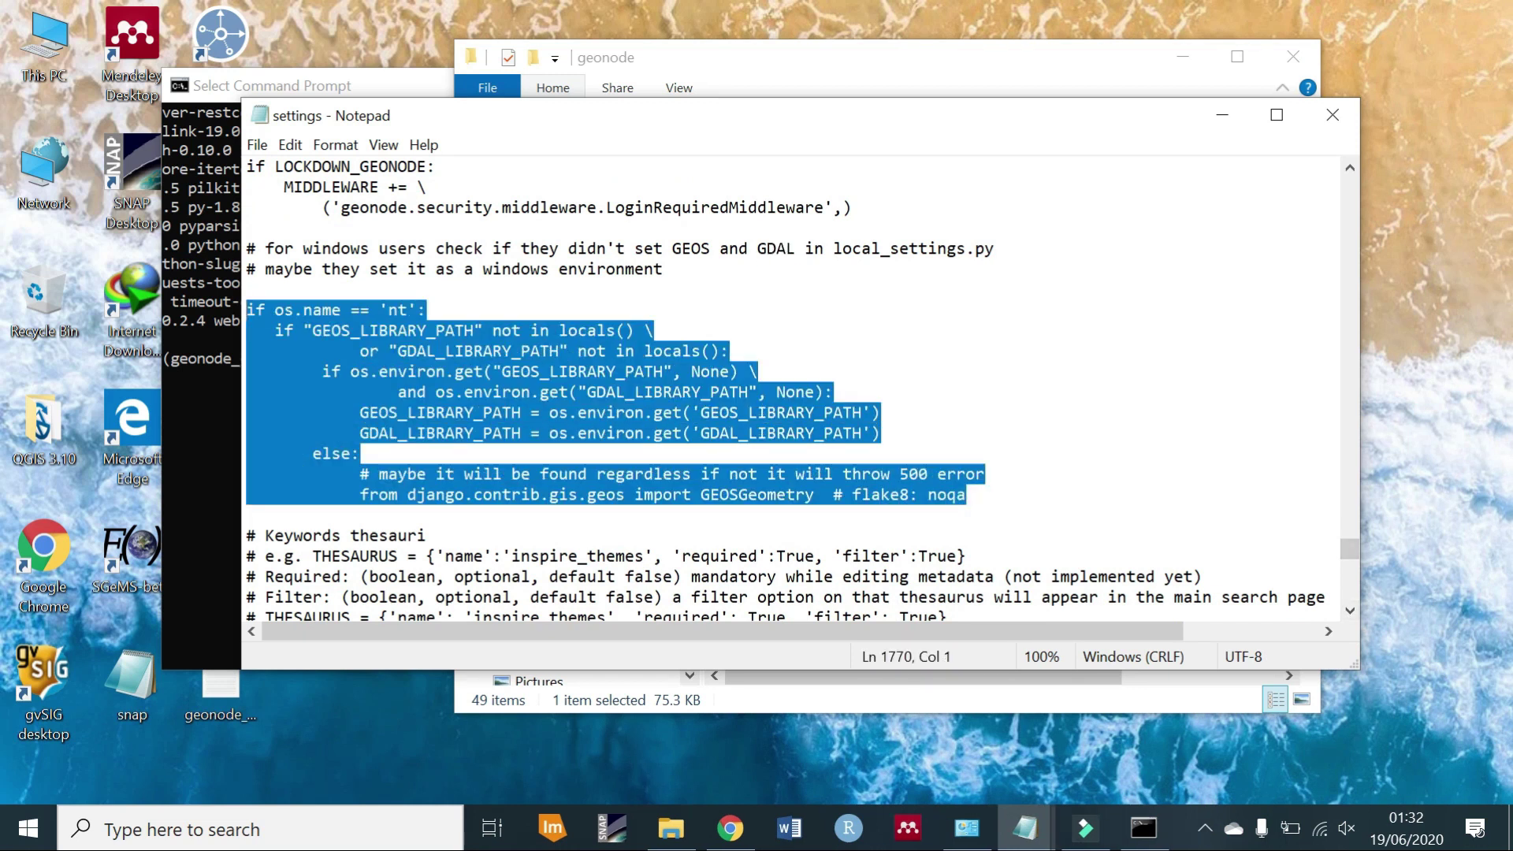
click(247, 309)
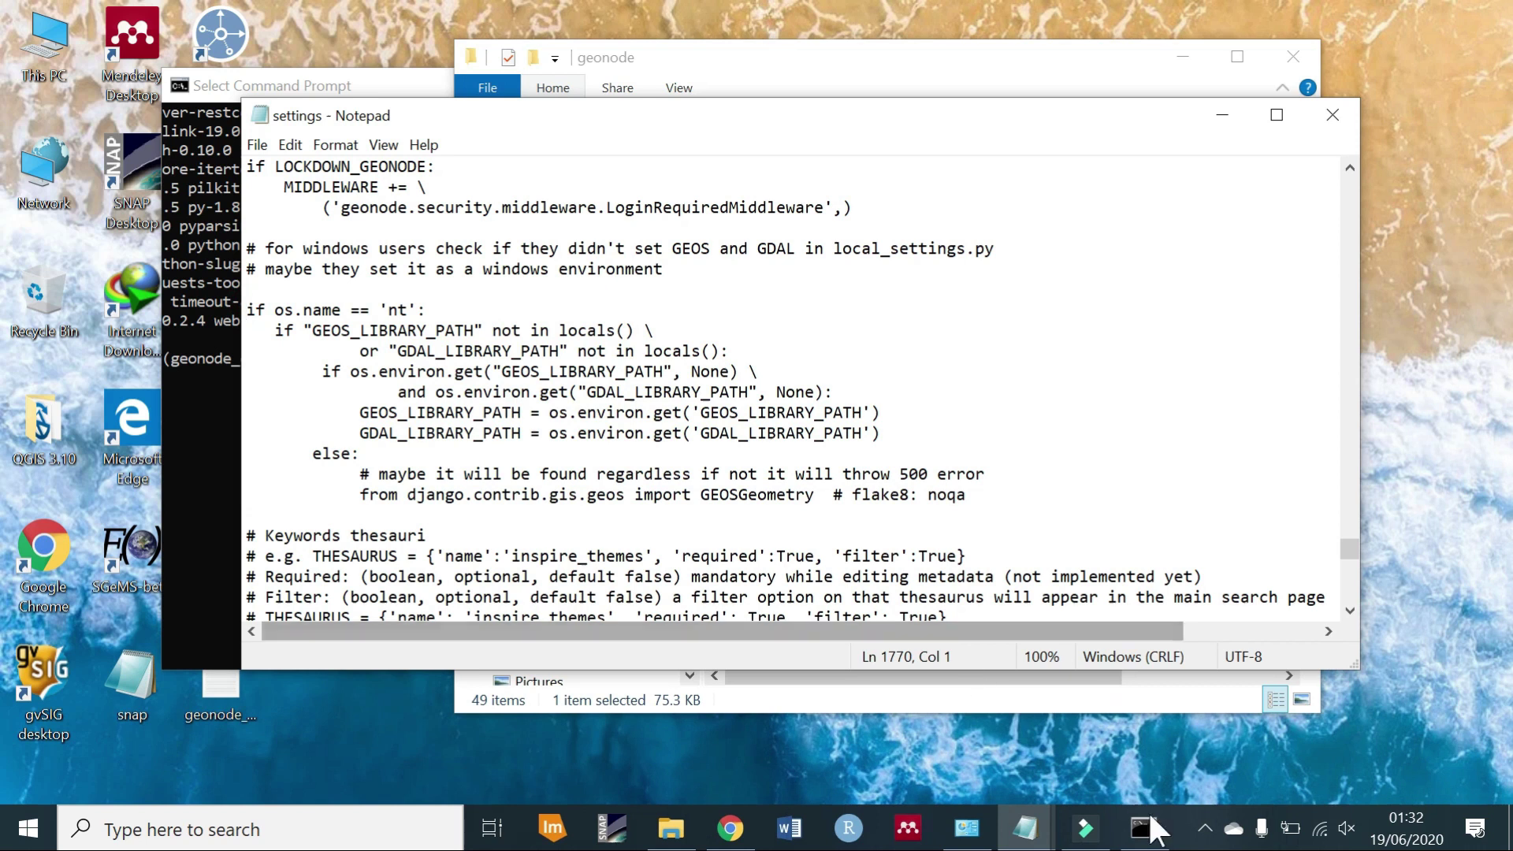
Select the replacement OSGEO4W os.name block in the geonode_debug notes.
click(1029, 829)
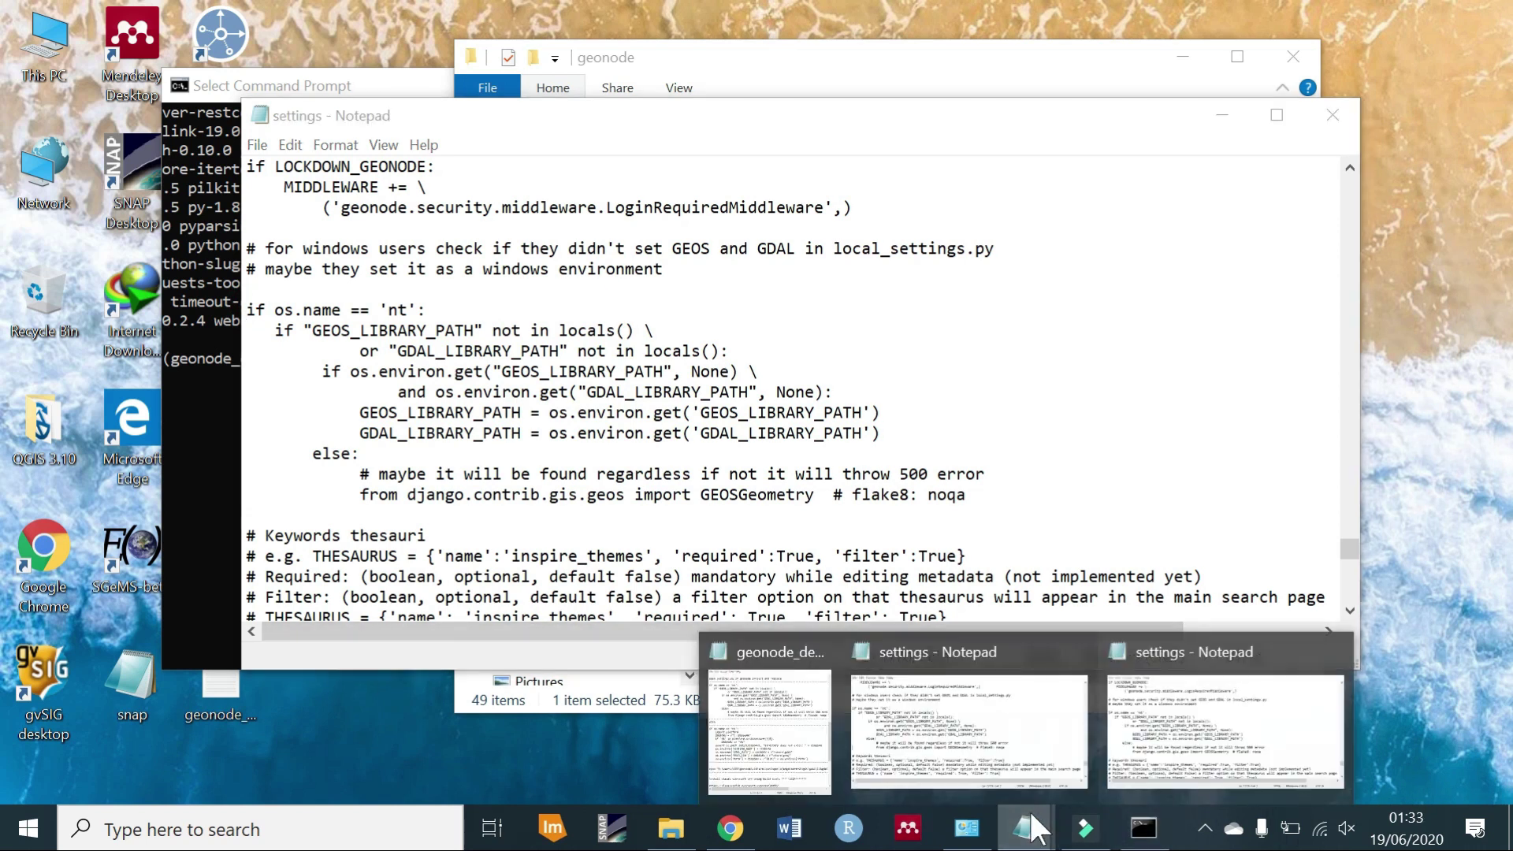
click(1157, 729)
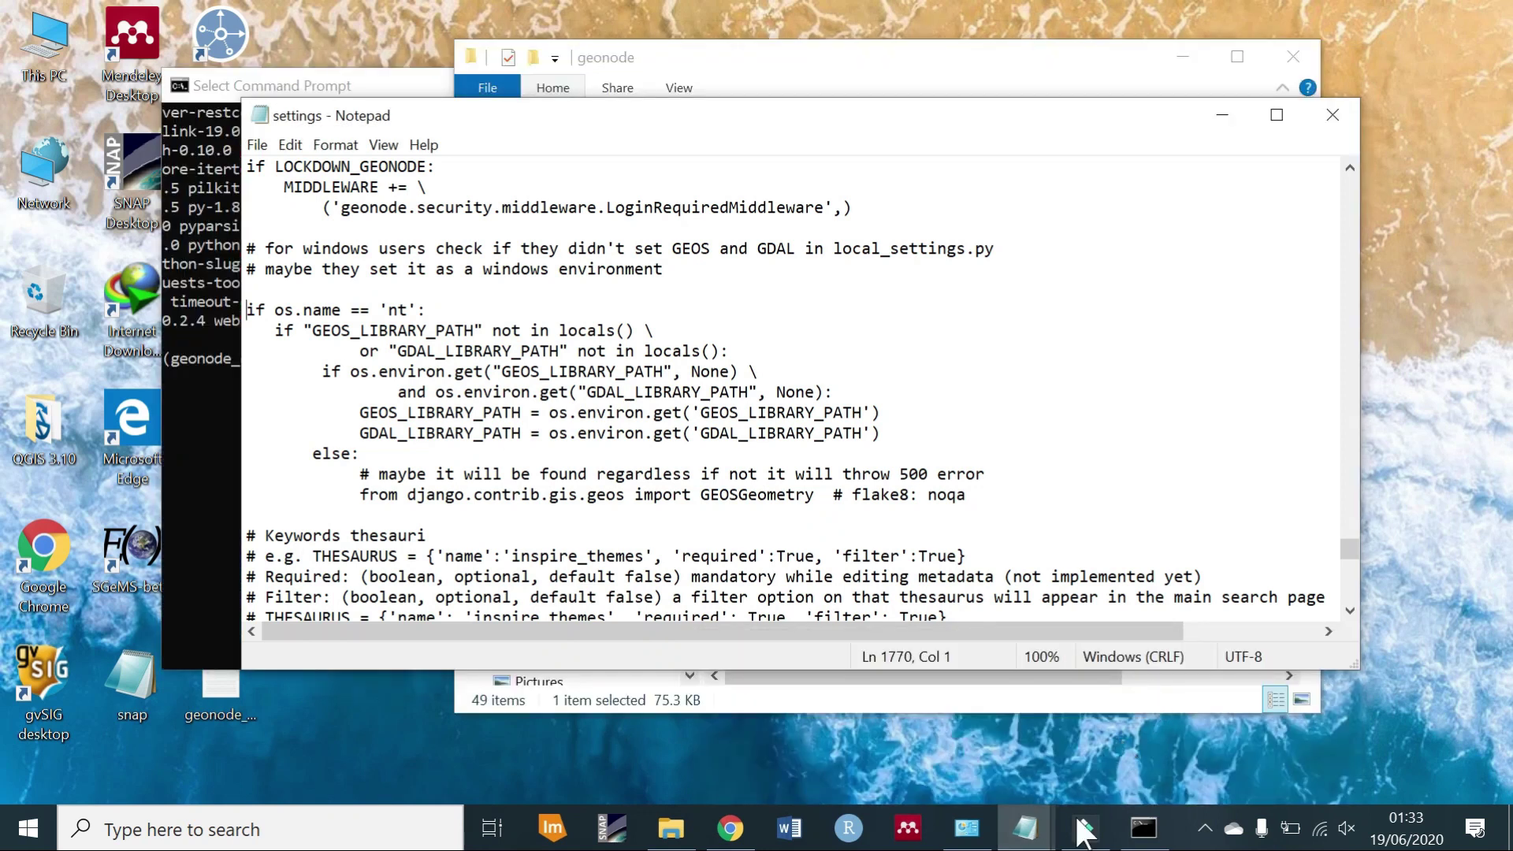
click(1024, 836)
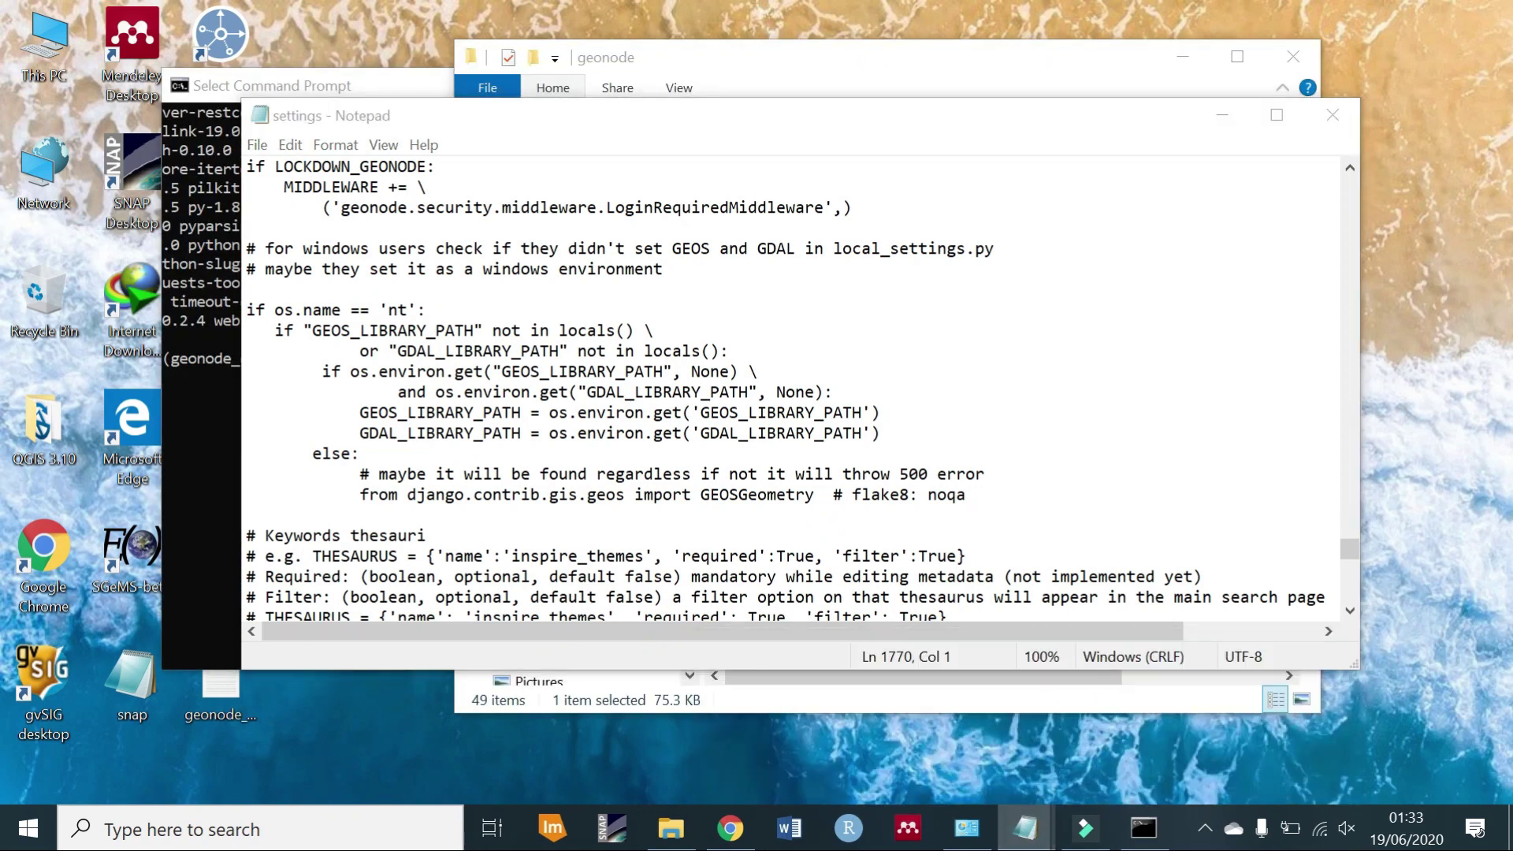
drag(1378, 603, 1077, 541)
drag(763, 397, 1370, 583)
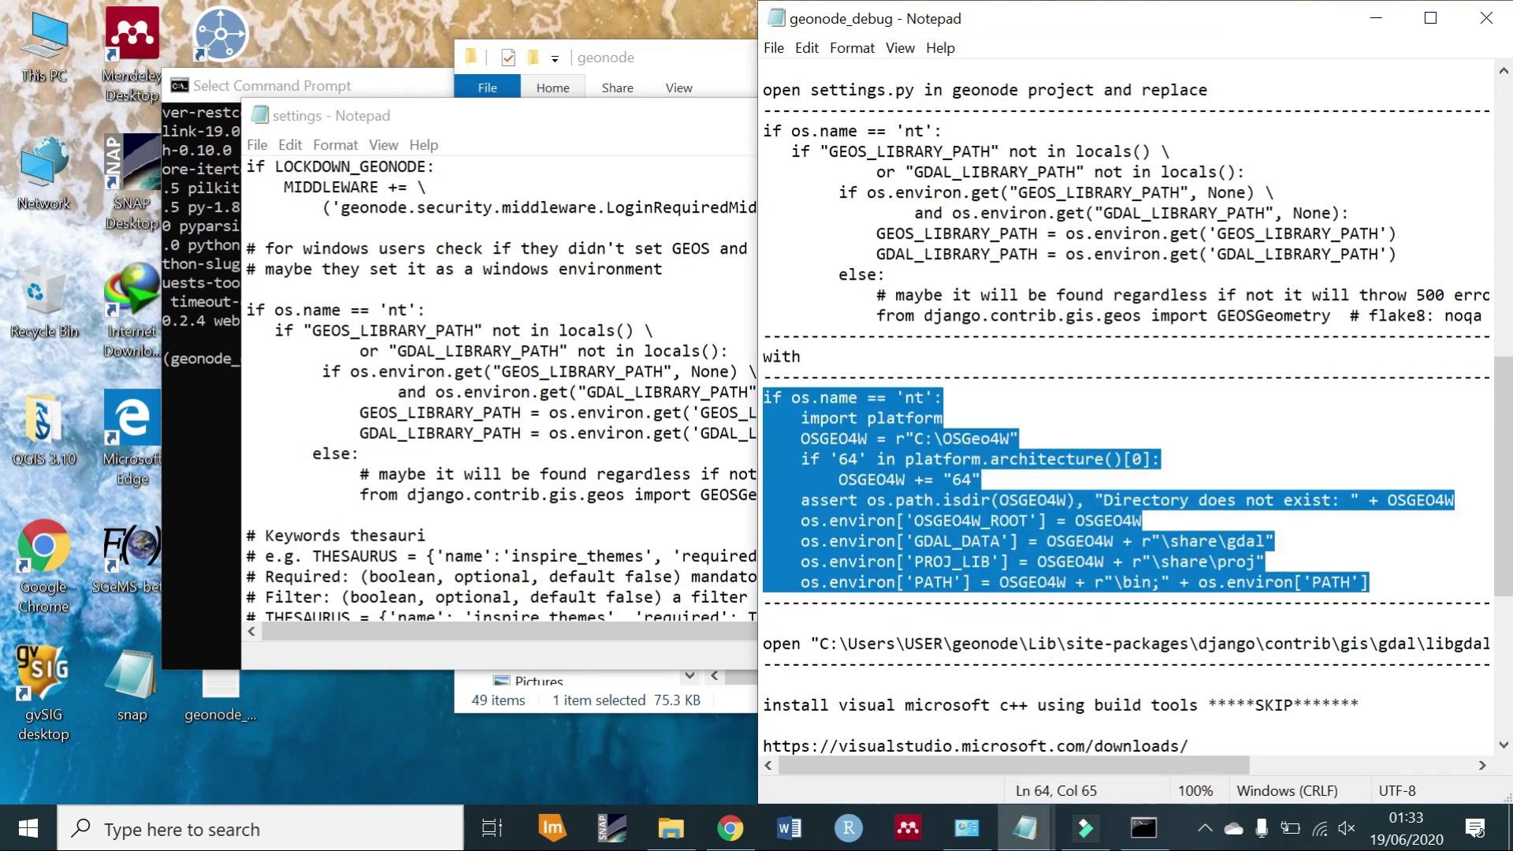
Replace the settings Windows block with the OSGEO4W code, add a blank line and save.
key(alt+Tab)
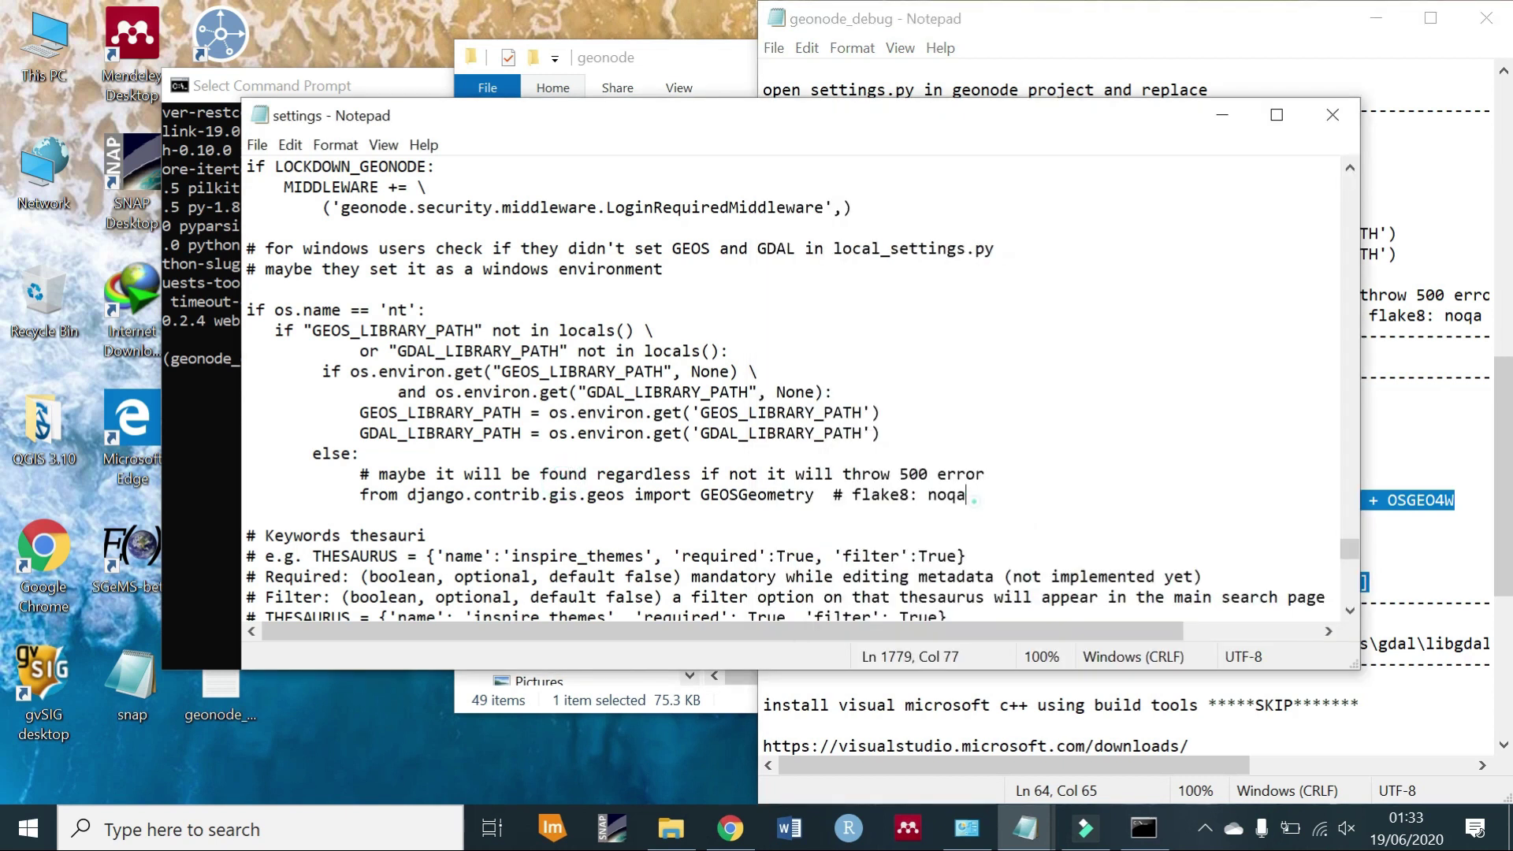
key(shift+Up)
key(shift+Up)
key(shift+Up)
key(shift+Up)
key(shift+Up)
key(shift+Up)
key(shift+Up)
key(shift+Up)
key(shift+Up)
key(shift+Up)
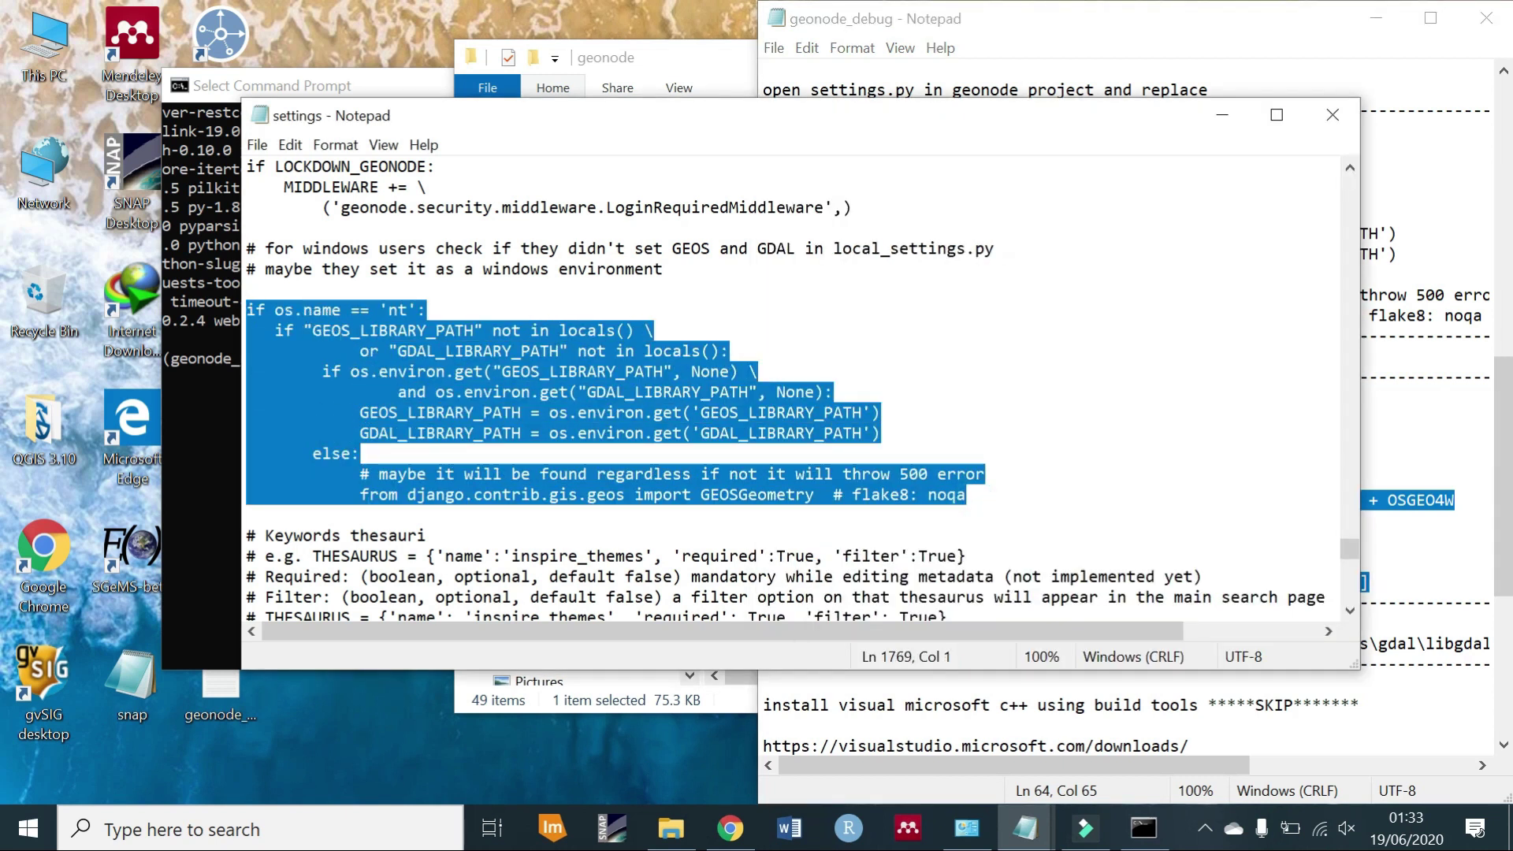
text(if os.name == 'nt':     import platform     OSGEO4W = r"C:\OSGeo4W"     if '64' in platform.architecture()[0]:         OSGEO4W += "64"     assert os.path.isdir(OSGEO4W), "Directory does not exist: " + OSGEO4W     os.environ['OSGEO4W_ROOT'] = OSGEO4W     os.environ['GDAL_DATA'] = OSGEO4W + r"\share\gdal"     os.environ['PROJ_LIB'] = OSGEO4W + r"\share\proj"     os.environ['PATH'] = OSGEO4W + r"\bin;" + os.environ['PATH'])
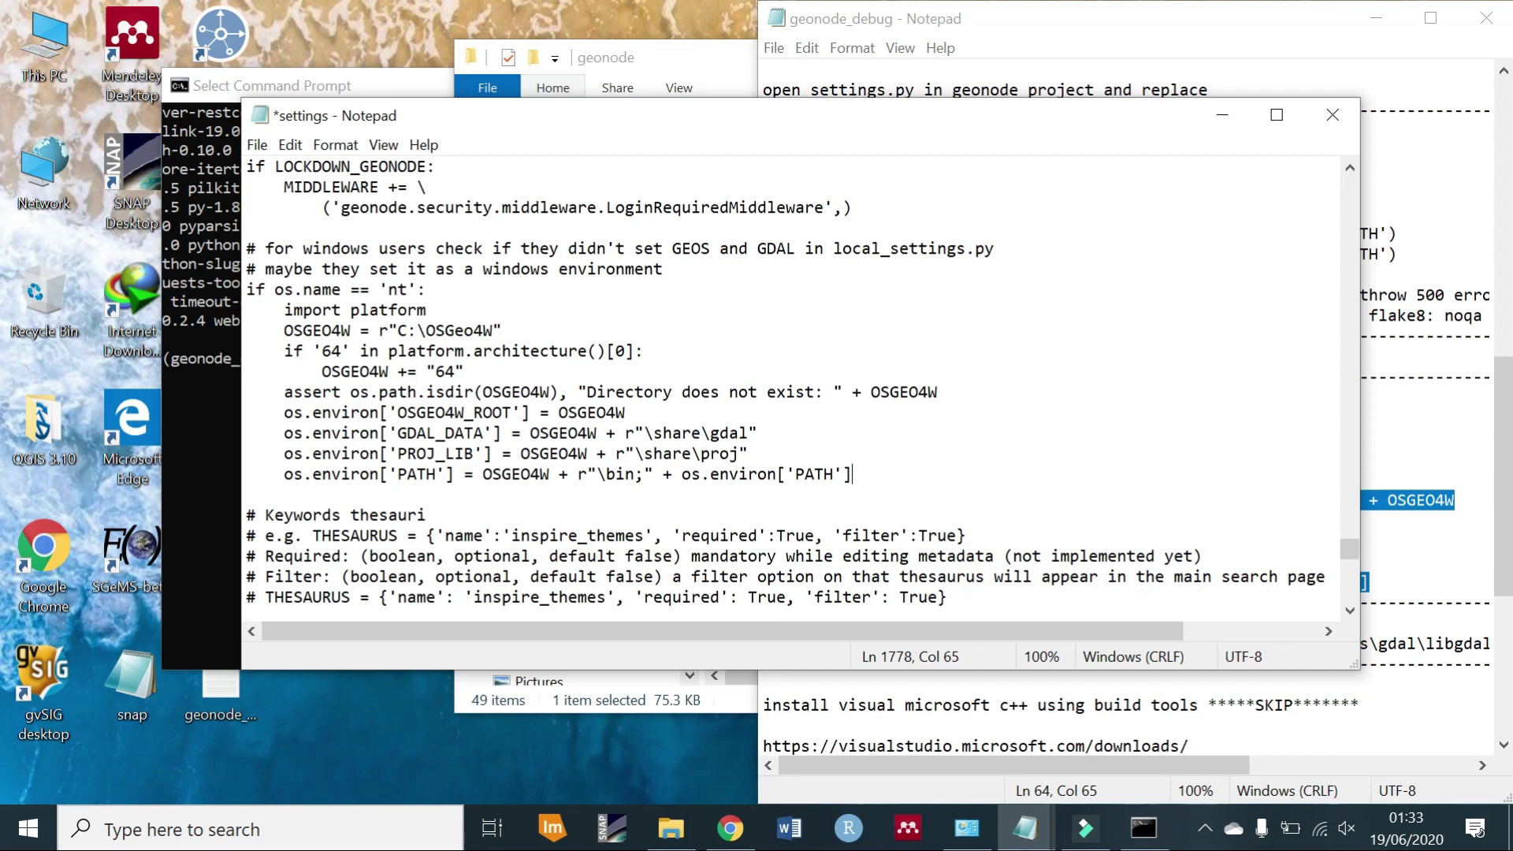
click(671, 265)
key(Return)
key(ctrl+s)
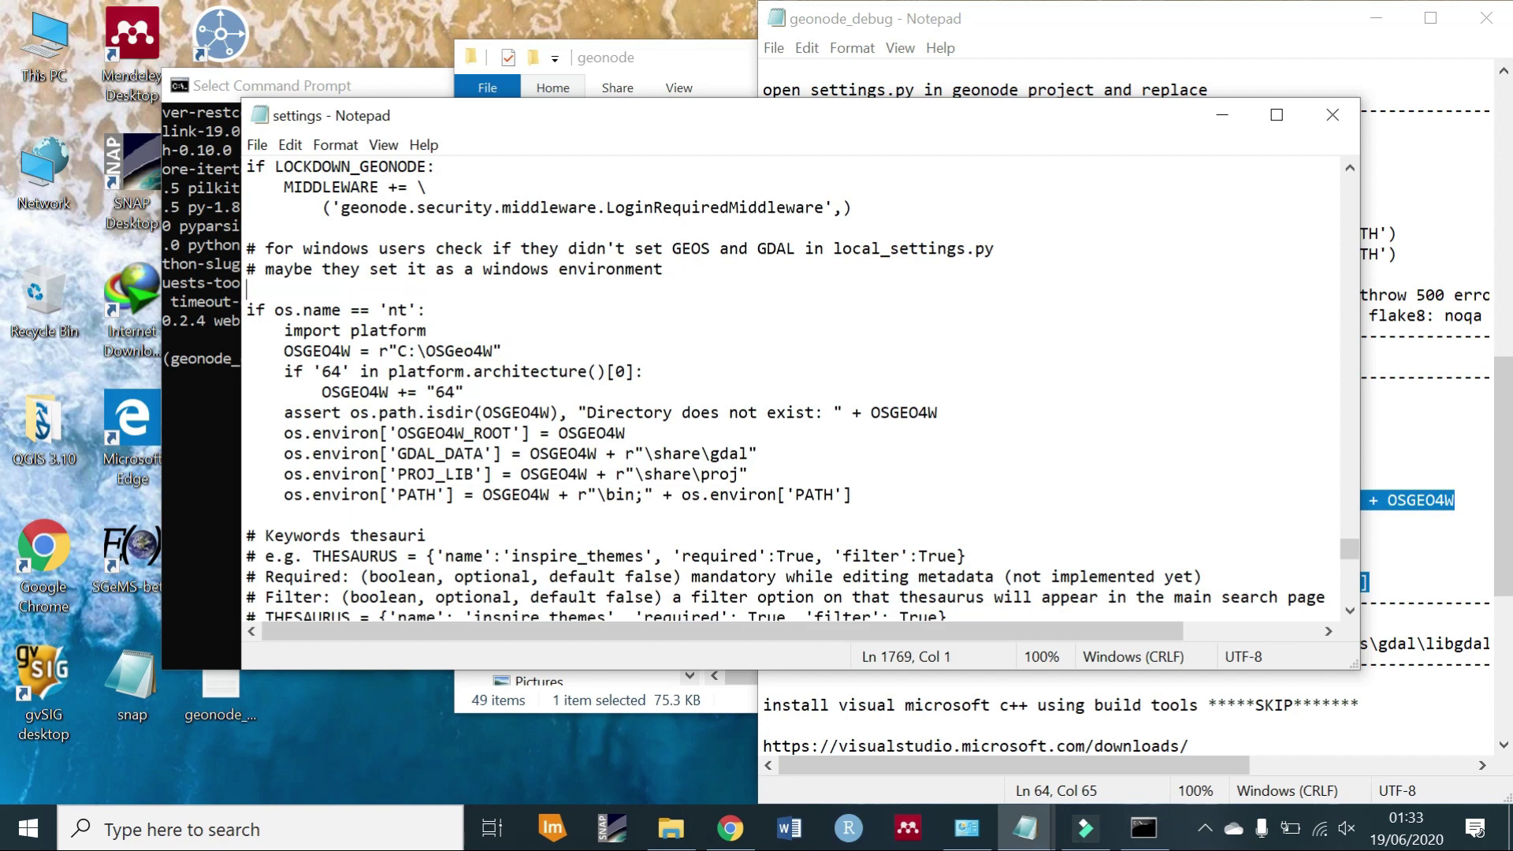
click(1219, 126)
click(313, 470)
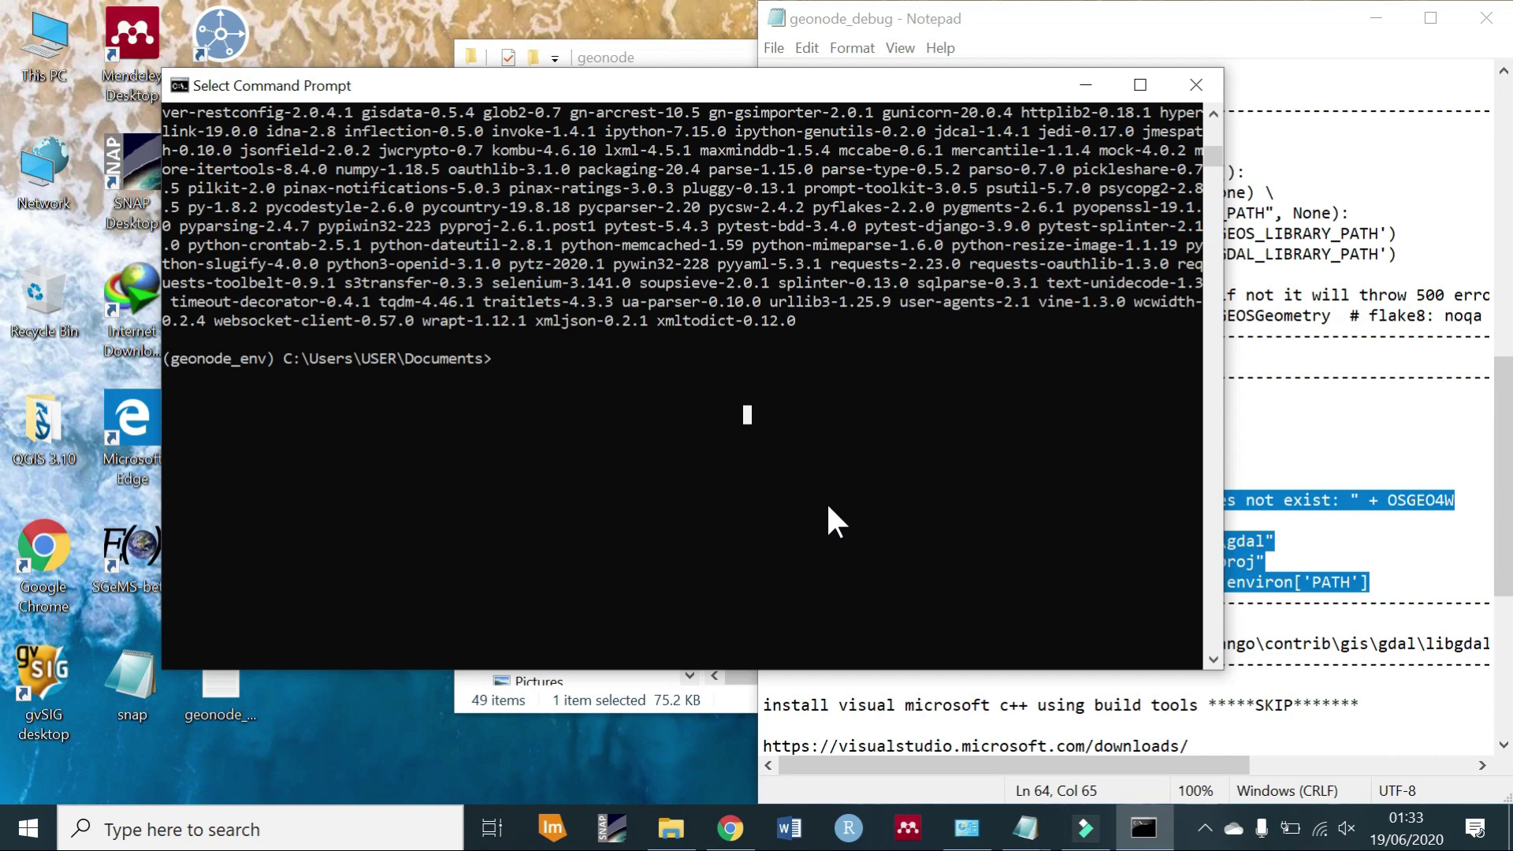
Navigate to Documents\geonode_env\Lib\site-packages in File Explorer.
key(alt+Tab)
click(608, 598)
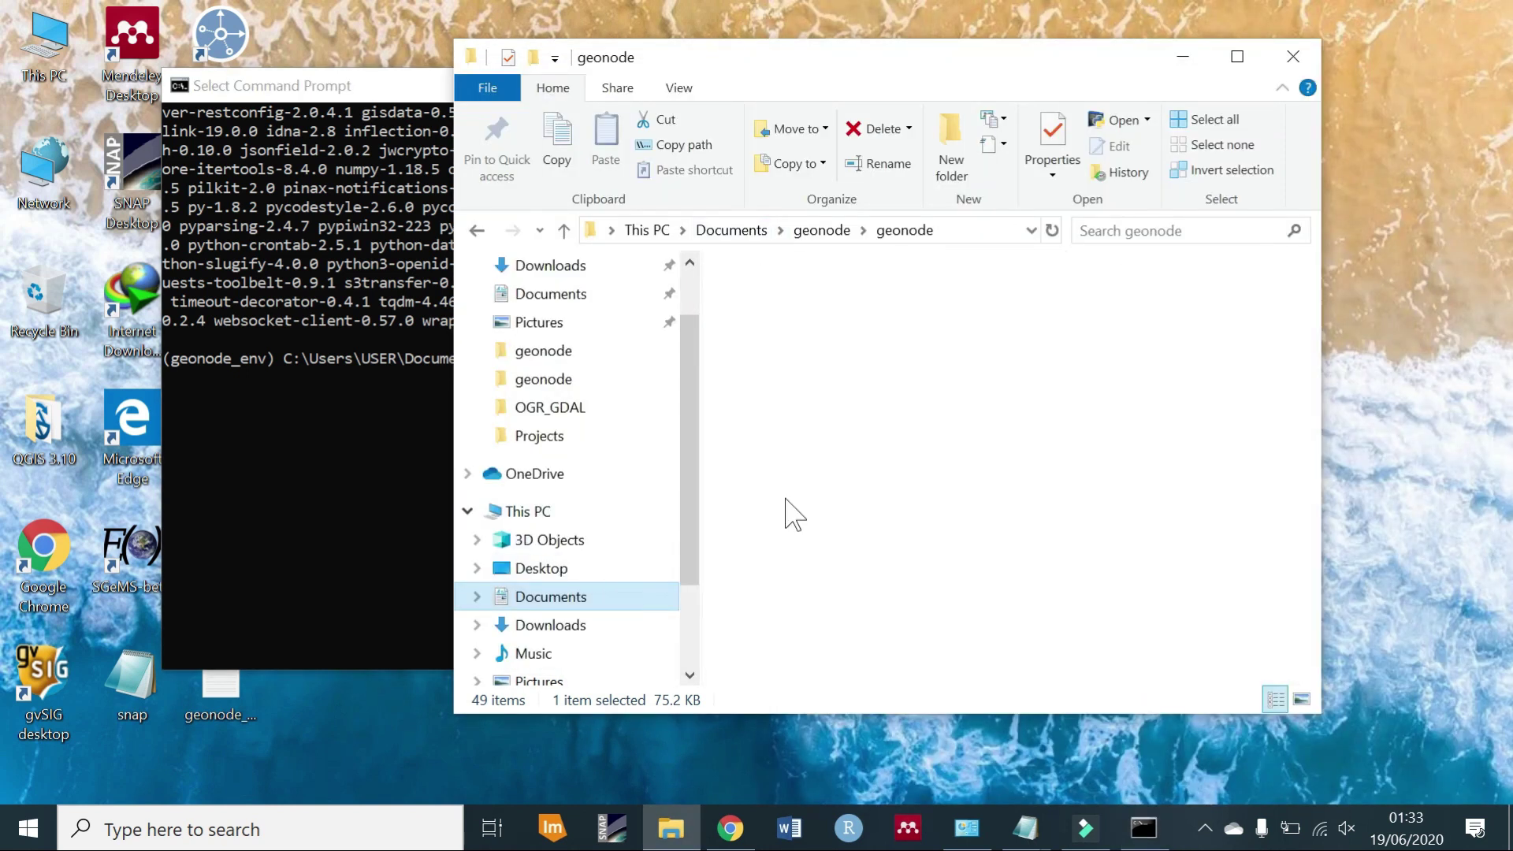
double_click(796, 456)
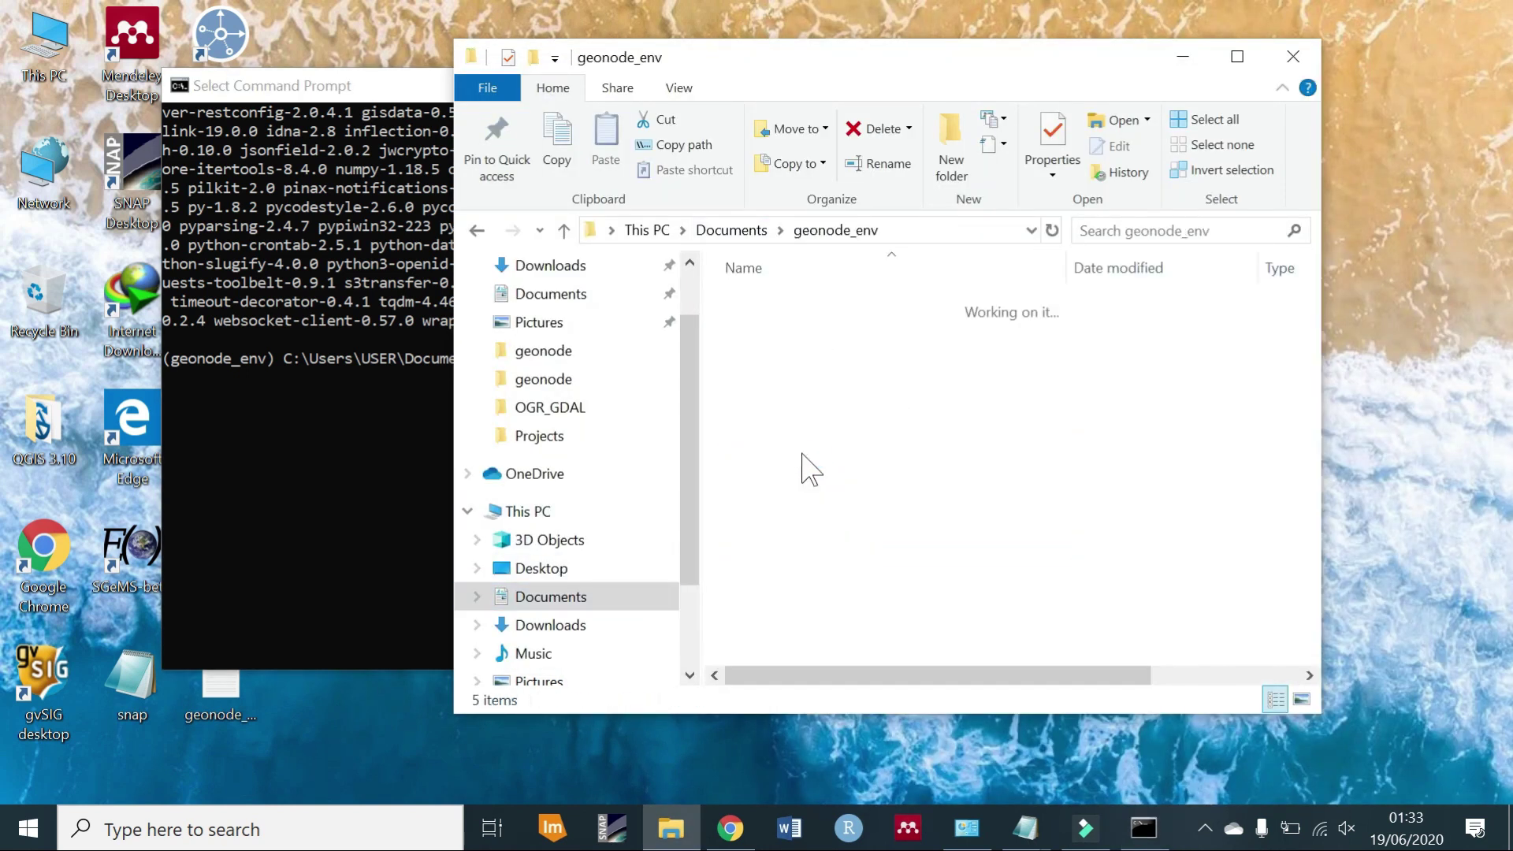
double_click(779, 331)
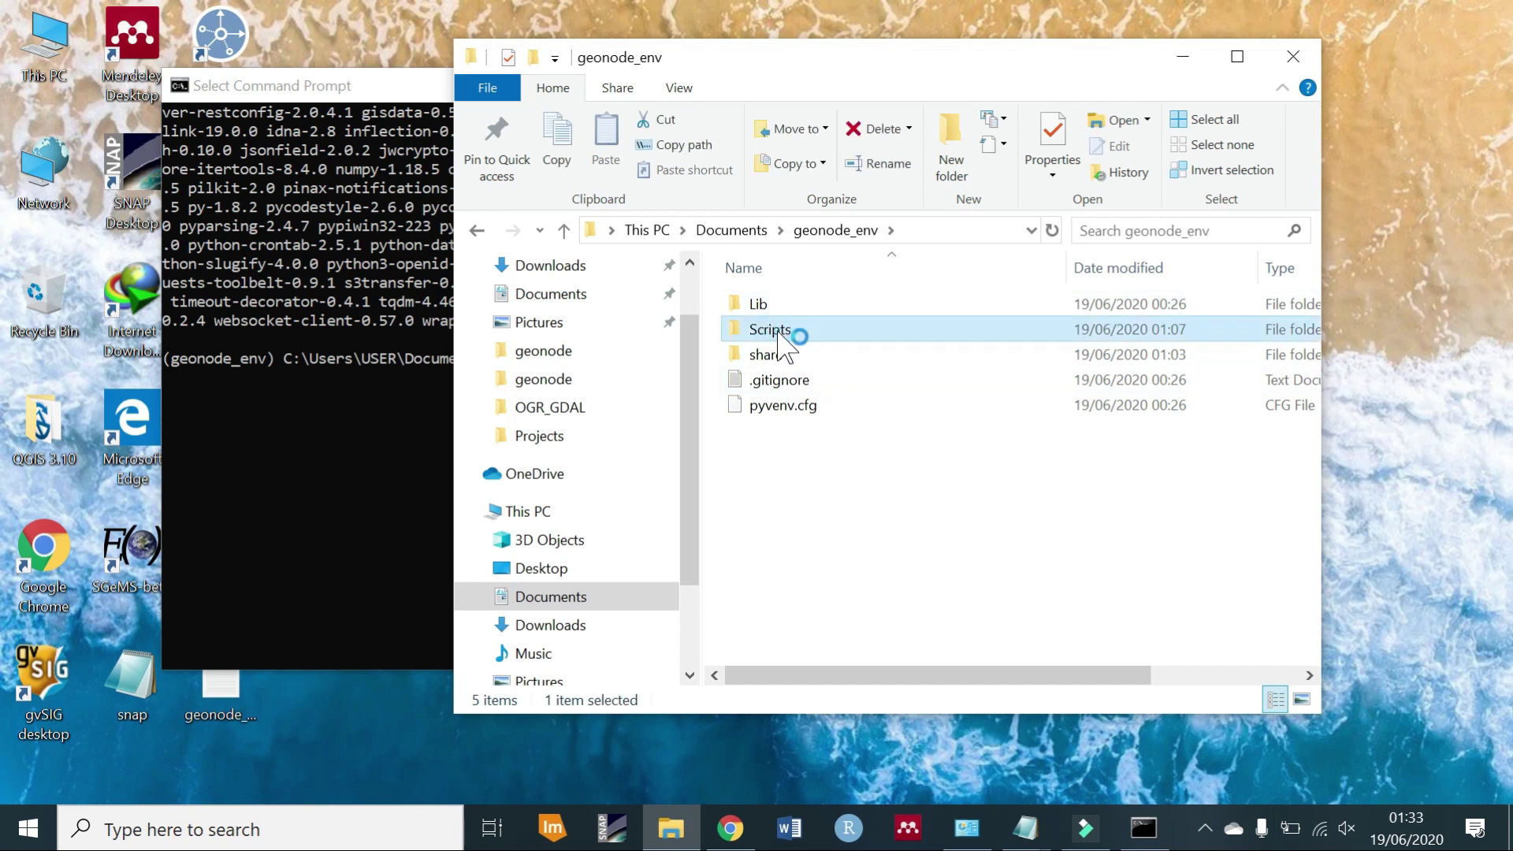
click(816, 235)
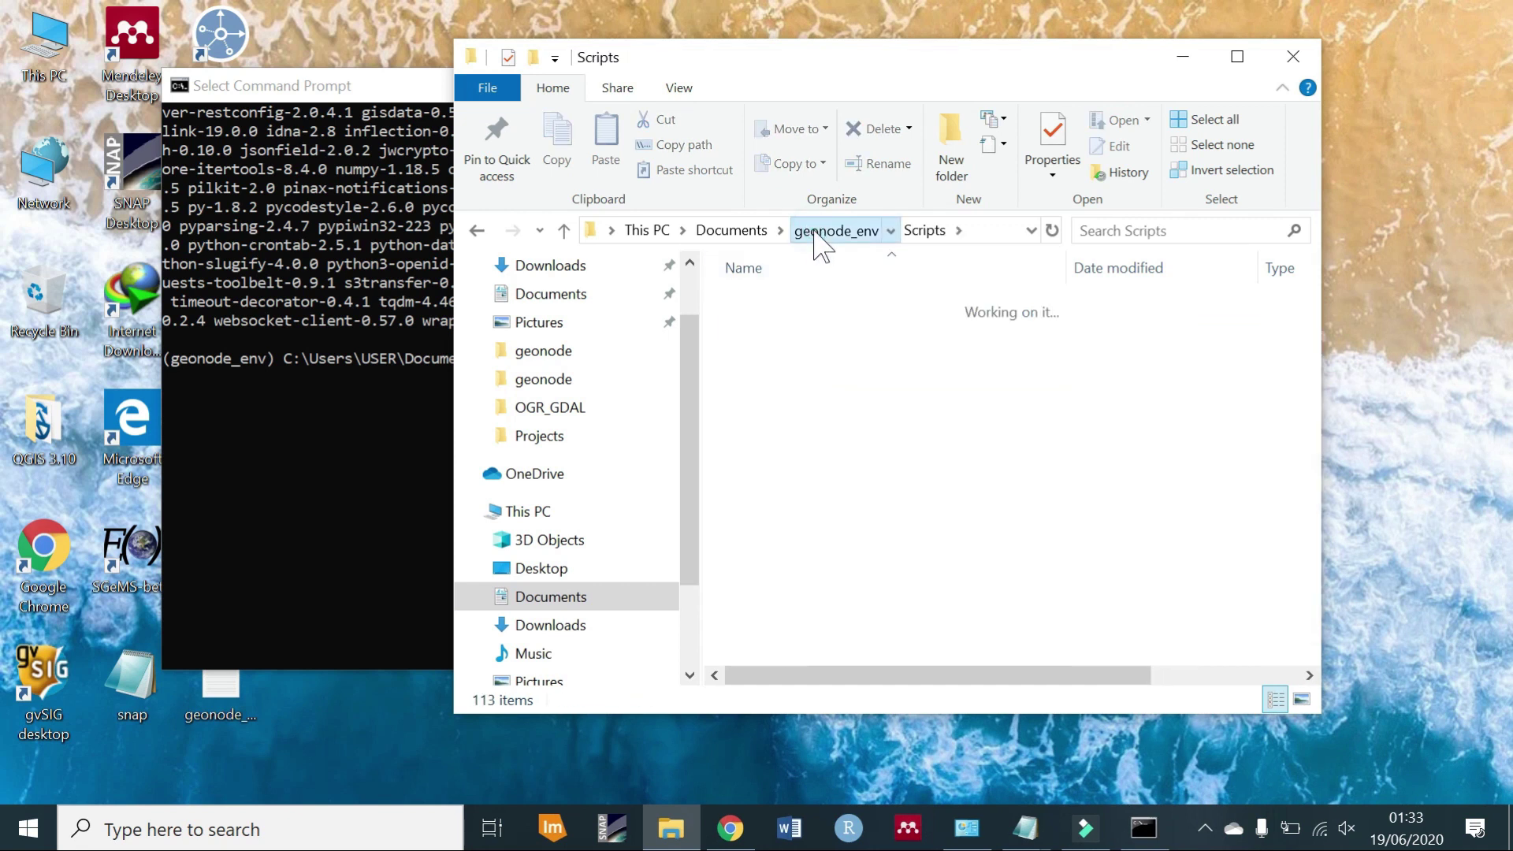
click(797, 301)
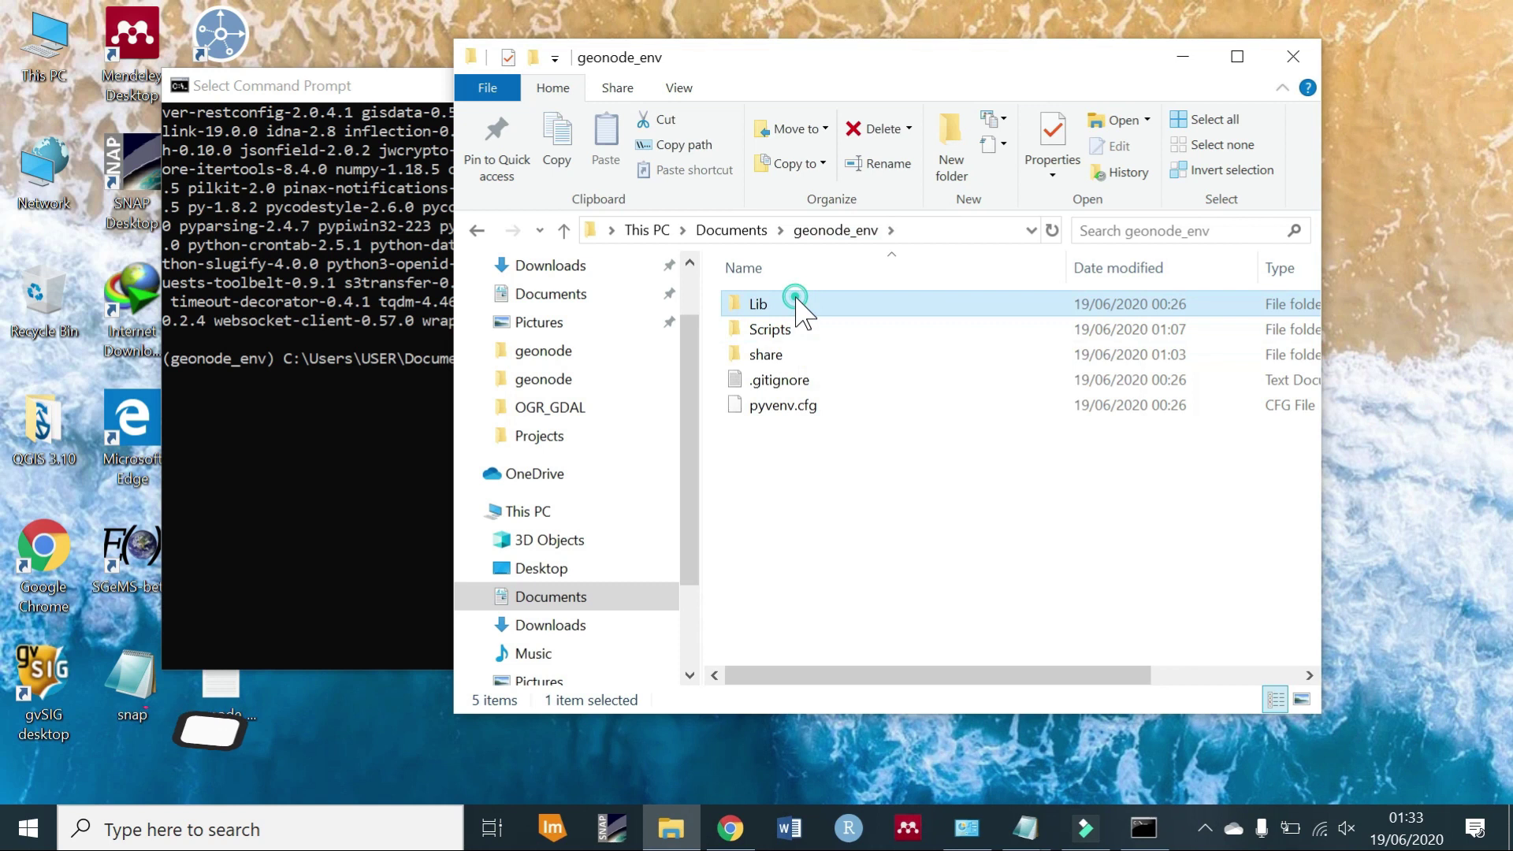
double_click(796, 301)
click(797, 304)
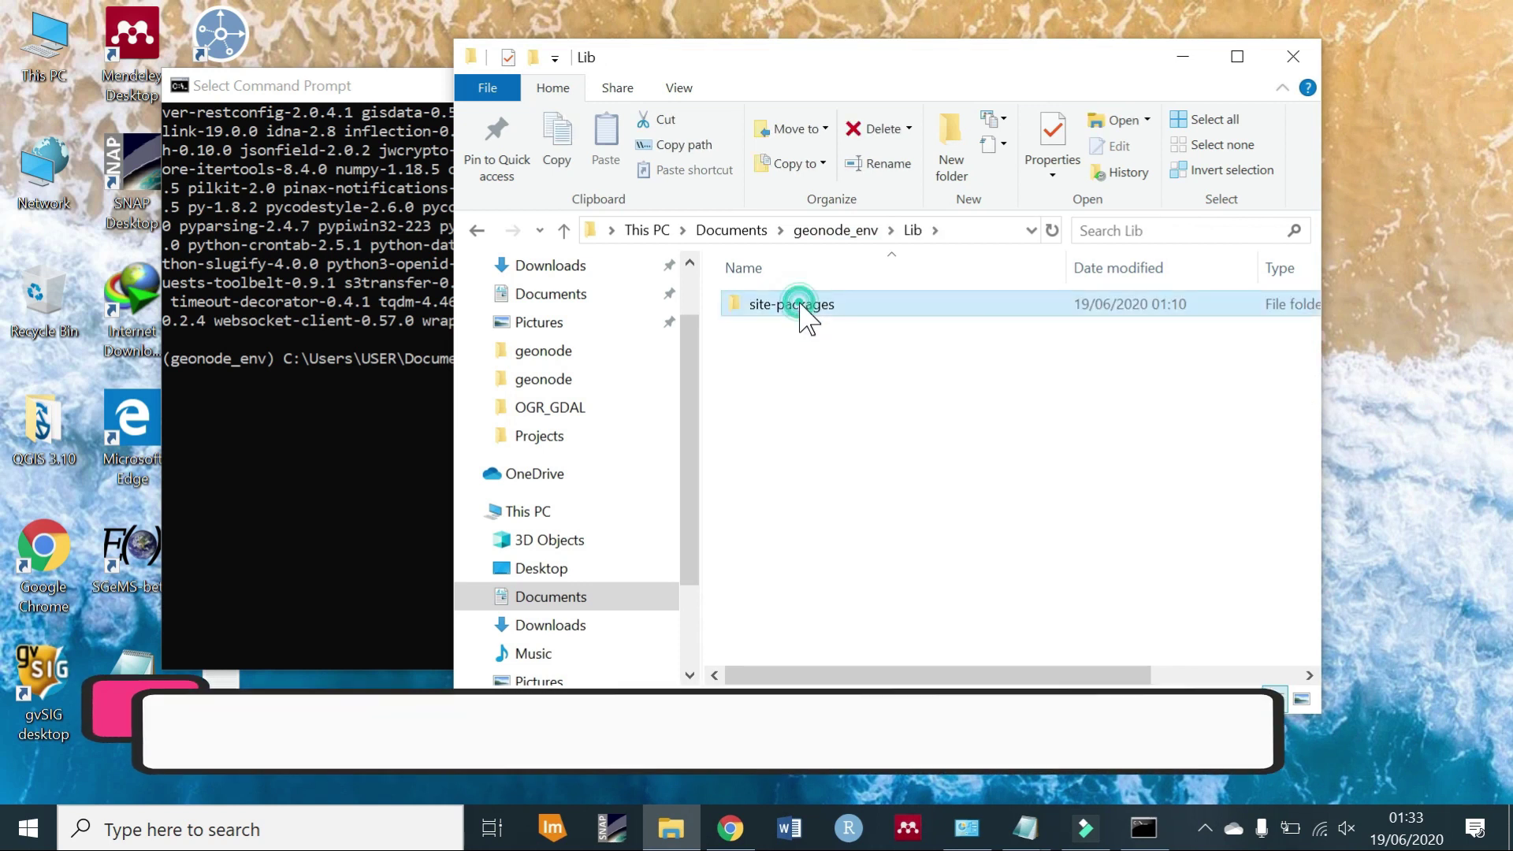
double_click(797, 303)
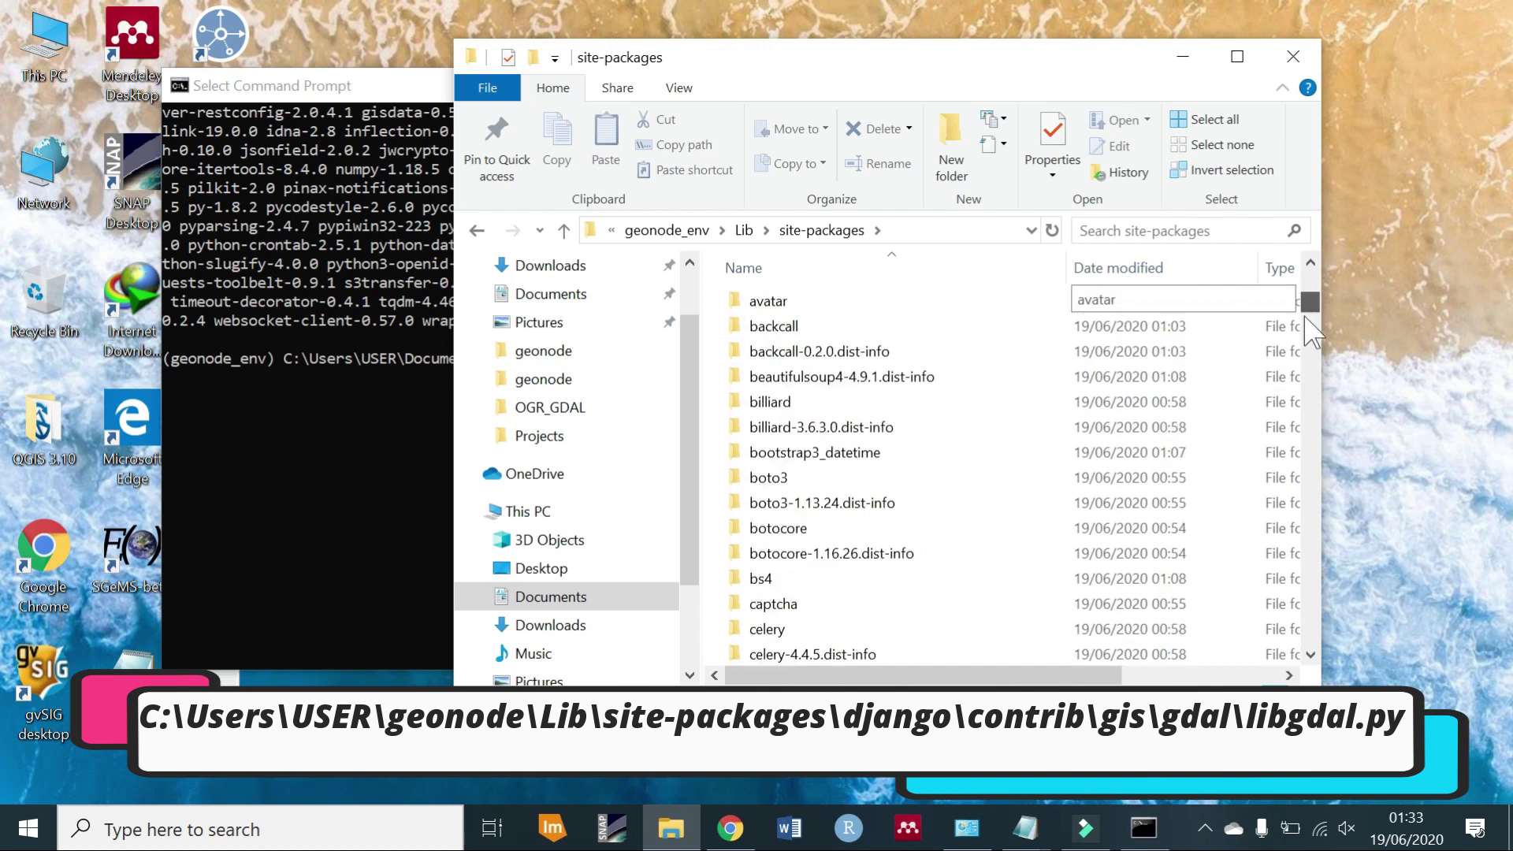
Open django\contrib\gis\gdal, select libgdal, and make the window taller.
drag(1306, 319, 1310, 354)
double_click(792, 403)
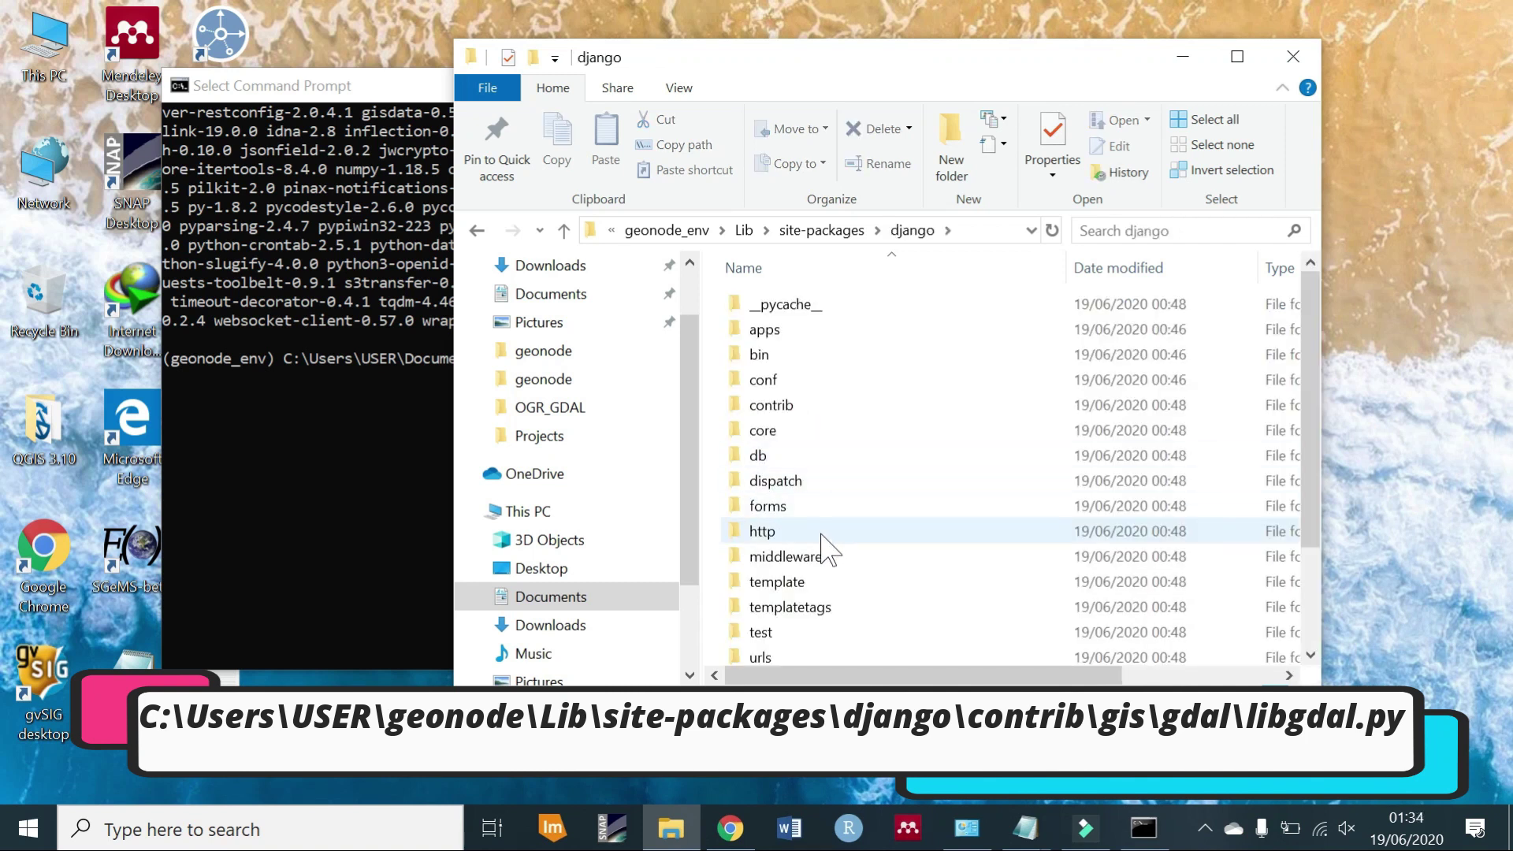
double_click(782, 405)
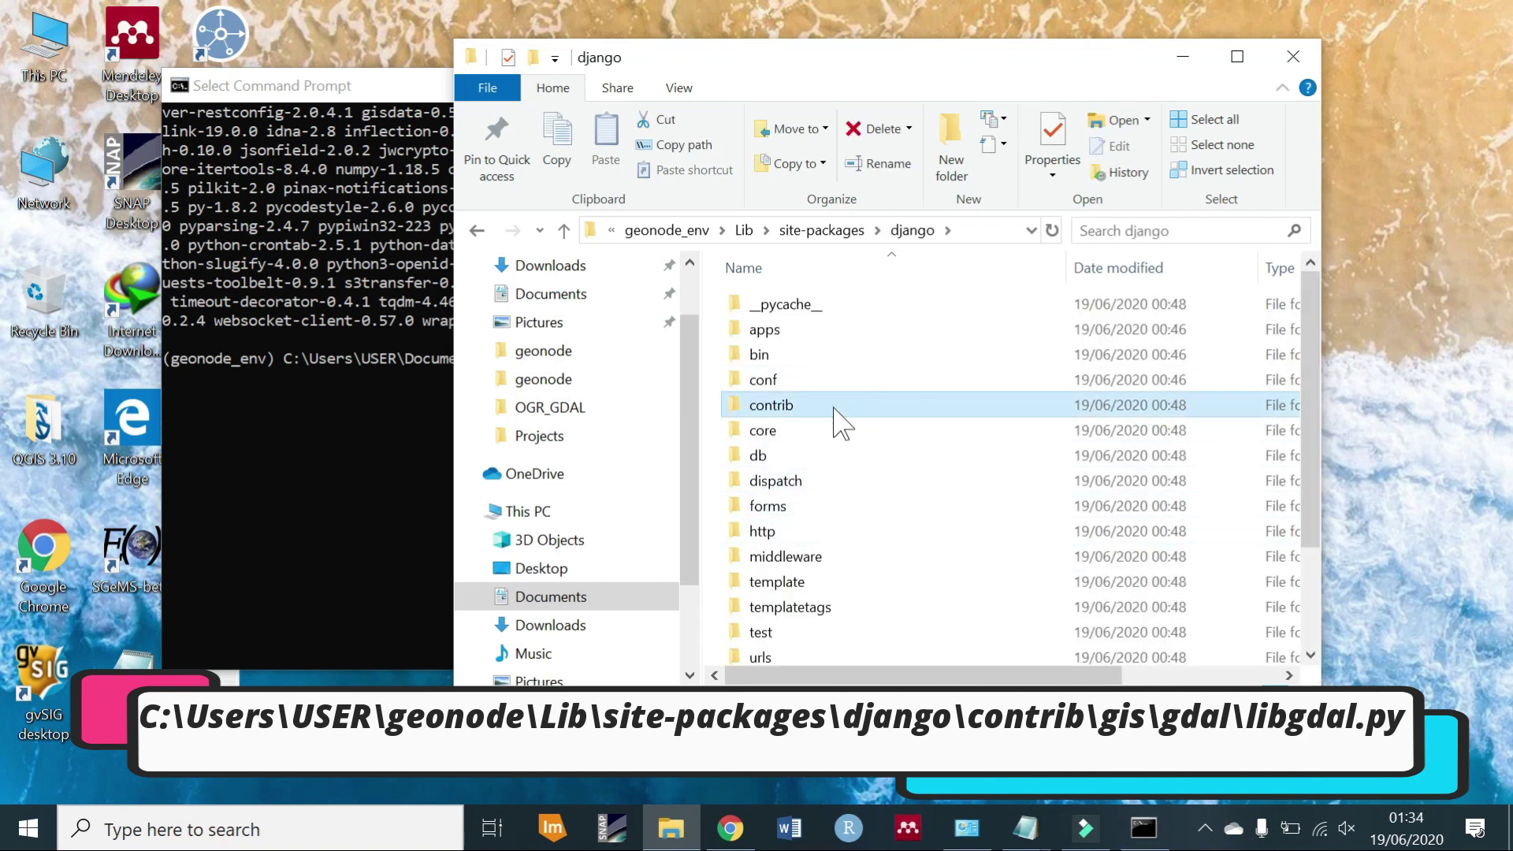
double_click(760, 458)
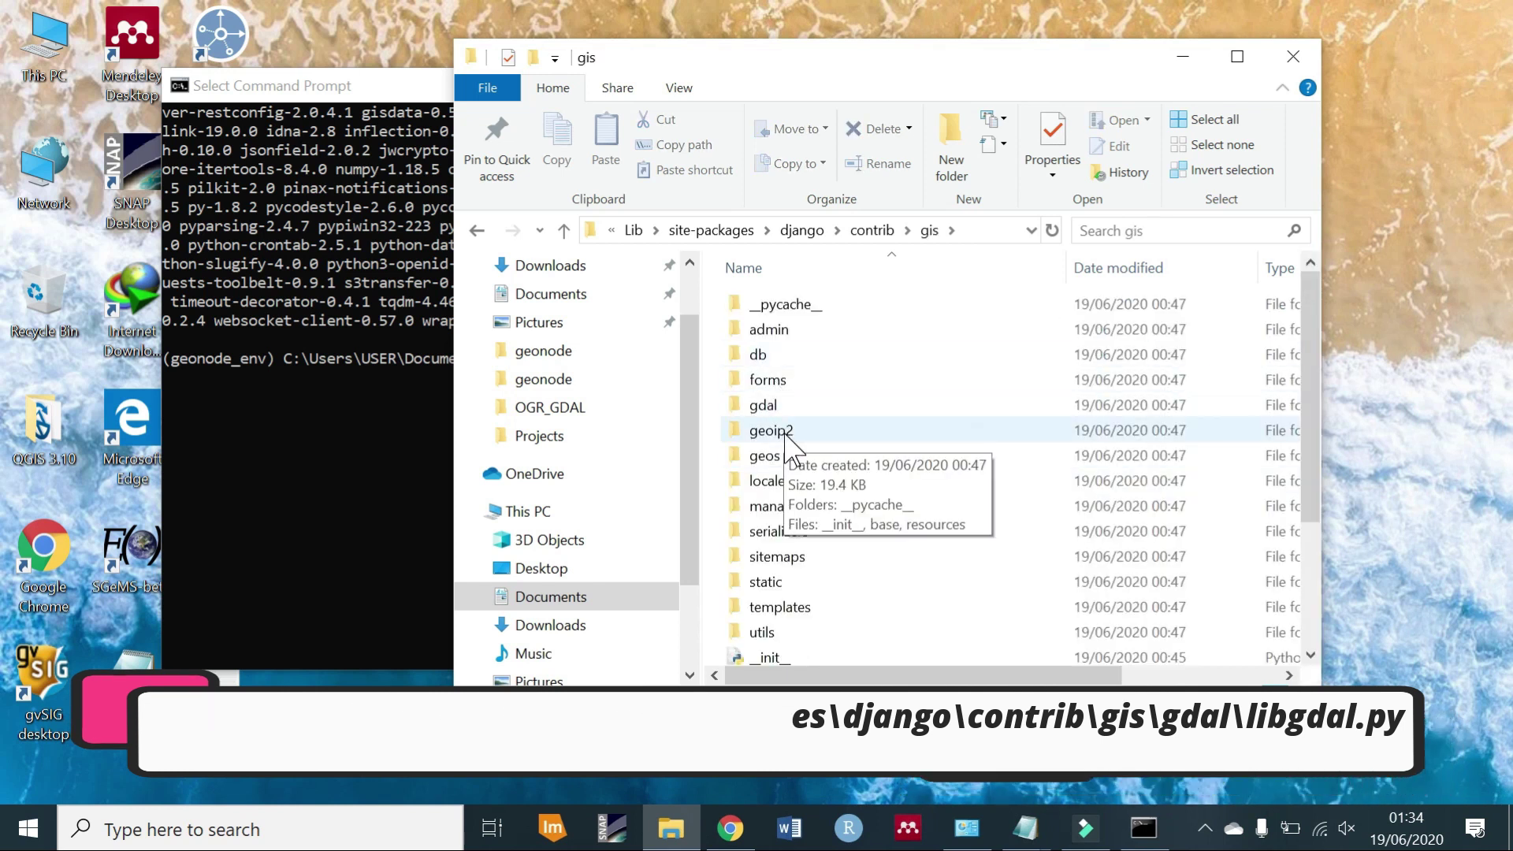
double_click(782, 407)
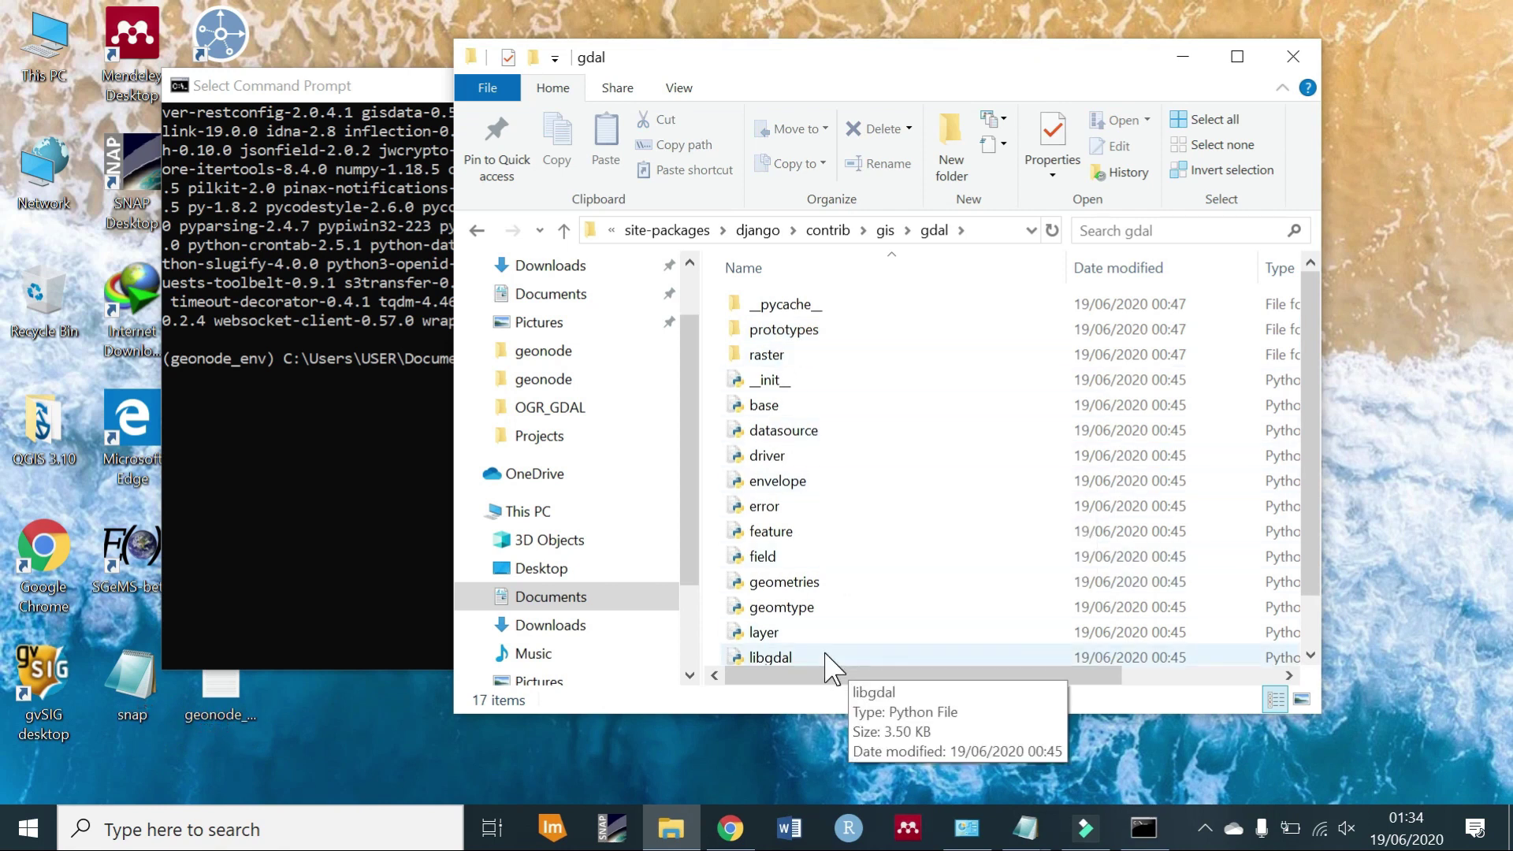
click(823, 652)
drag(820, 714, 823, 768)
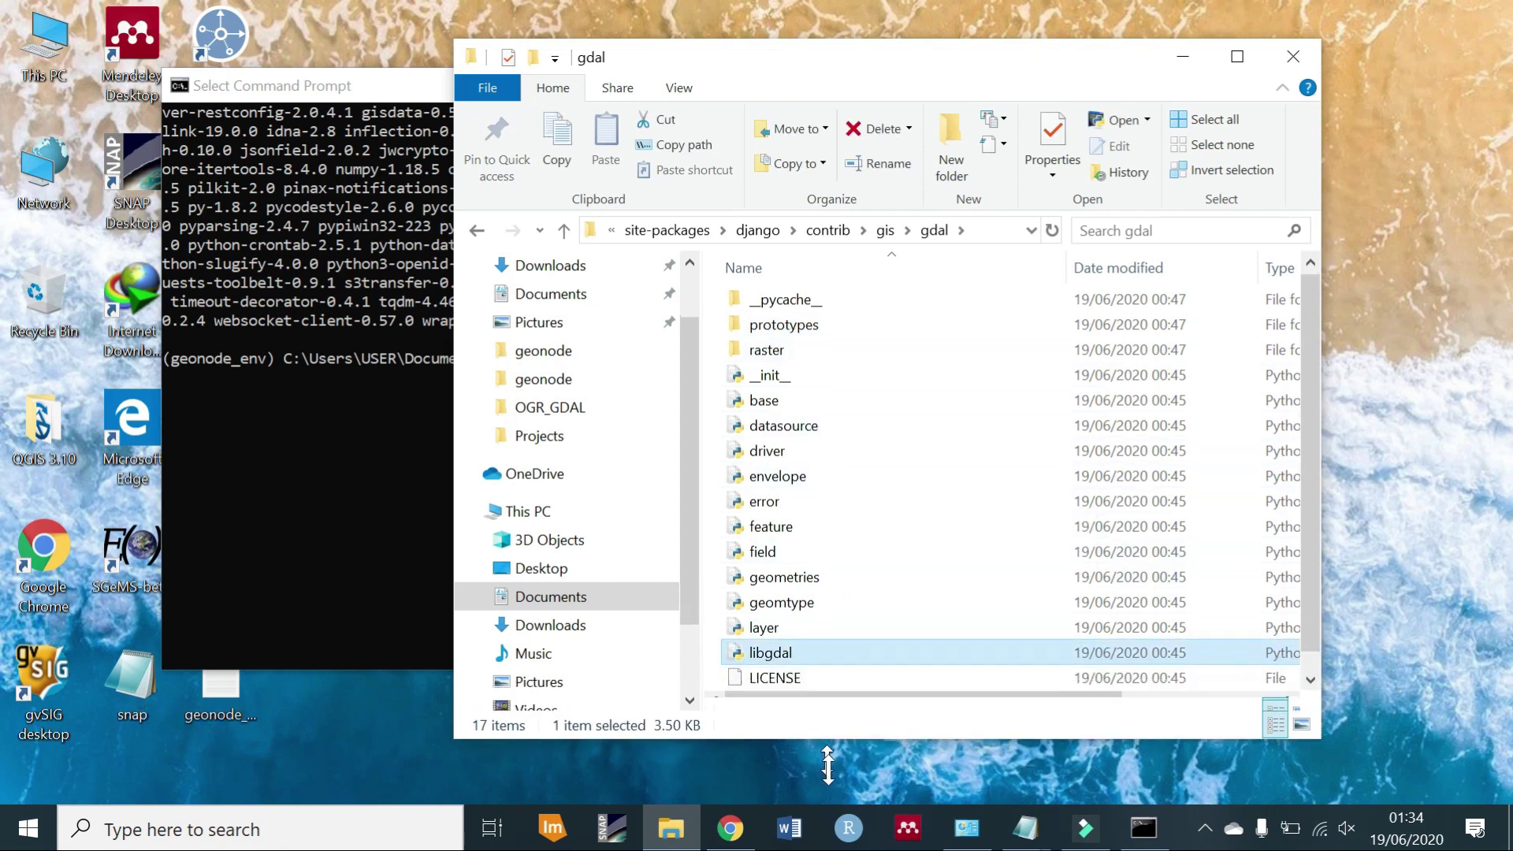
Open libgdal in Notepad and move and resize the editor window.
right_click(805, 659)
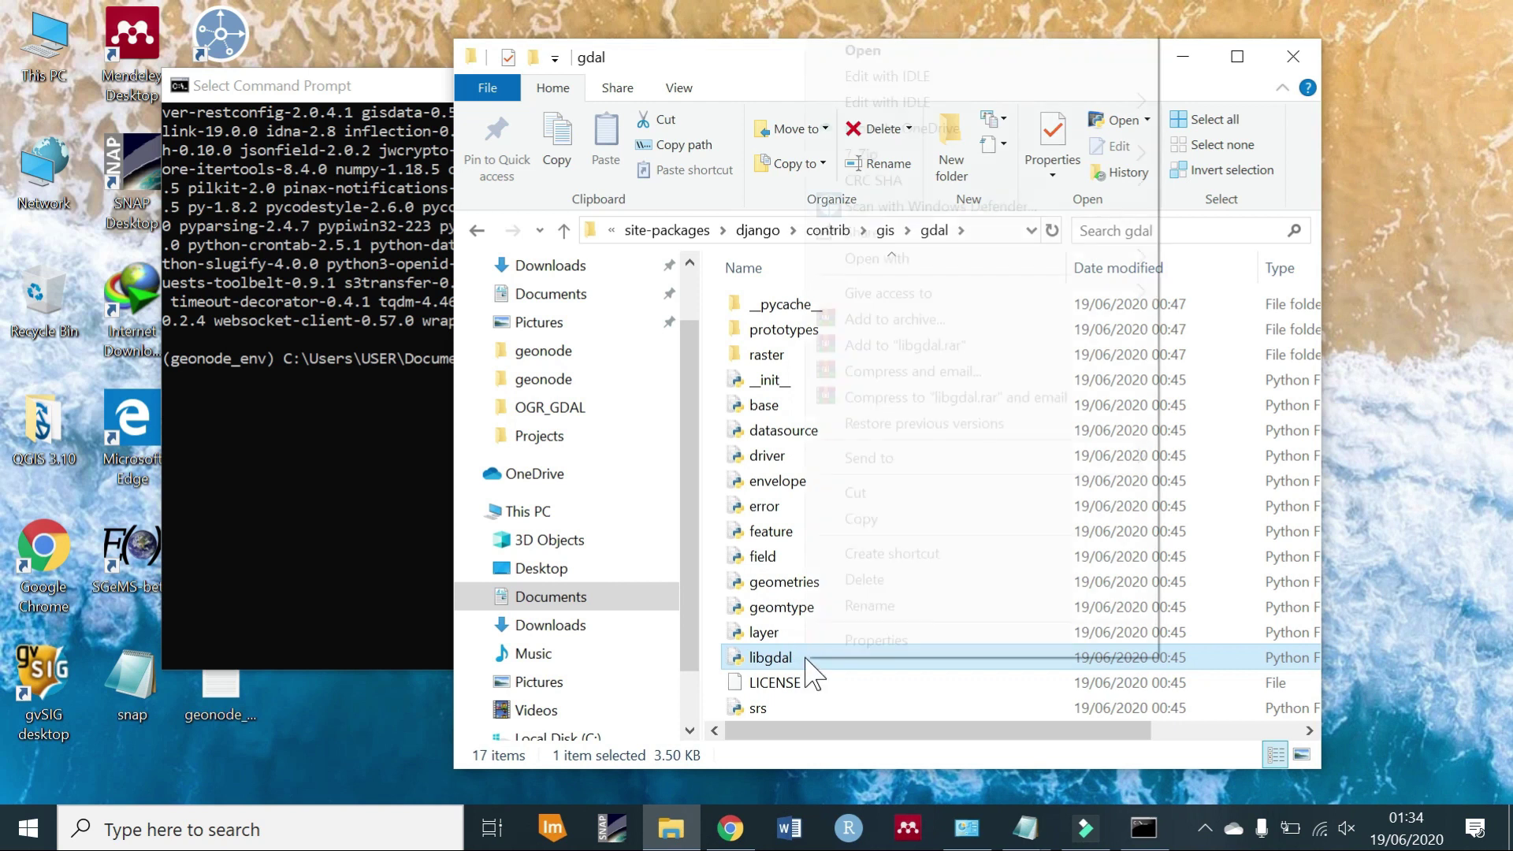
mouse_move(1007, 263)
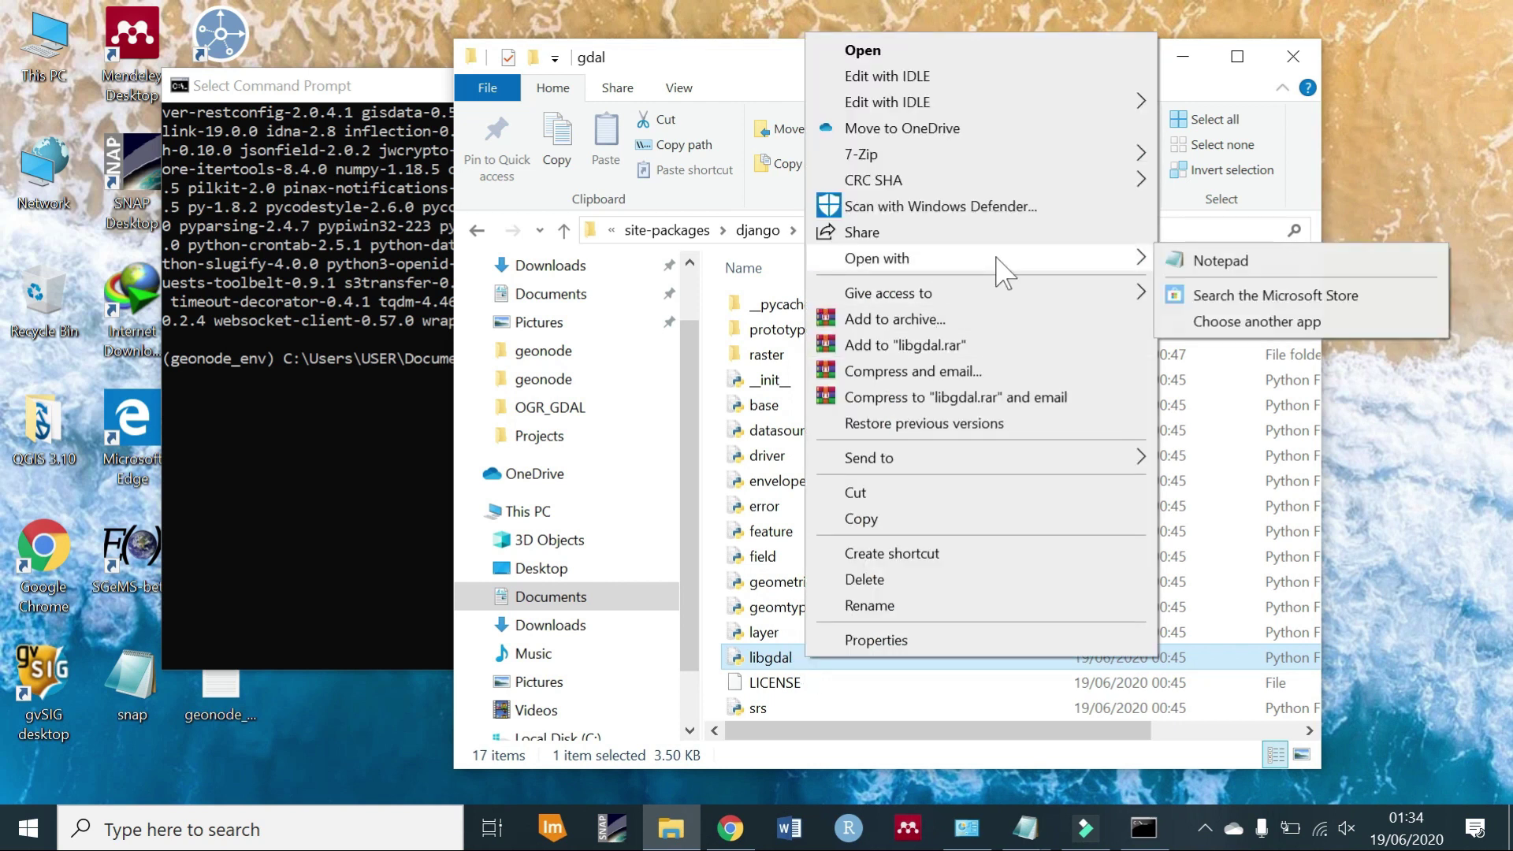
click(1192, 260)
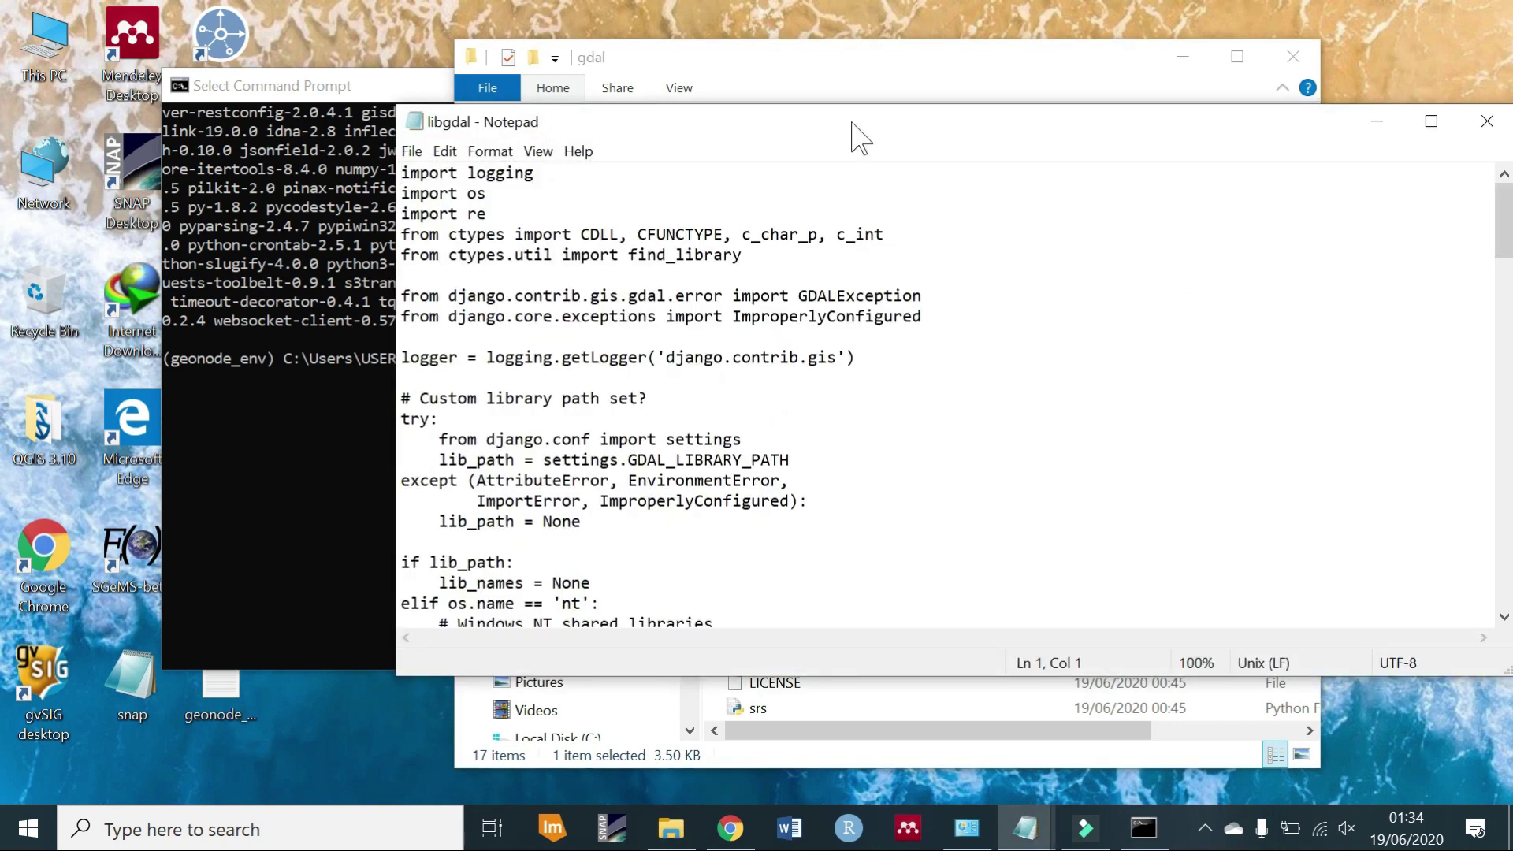
drag(851, 119, 654, 104)
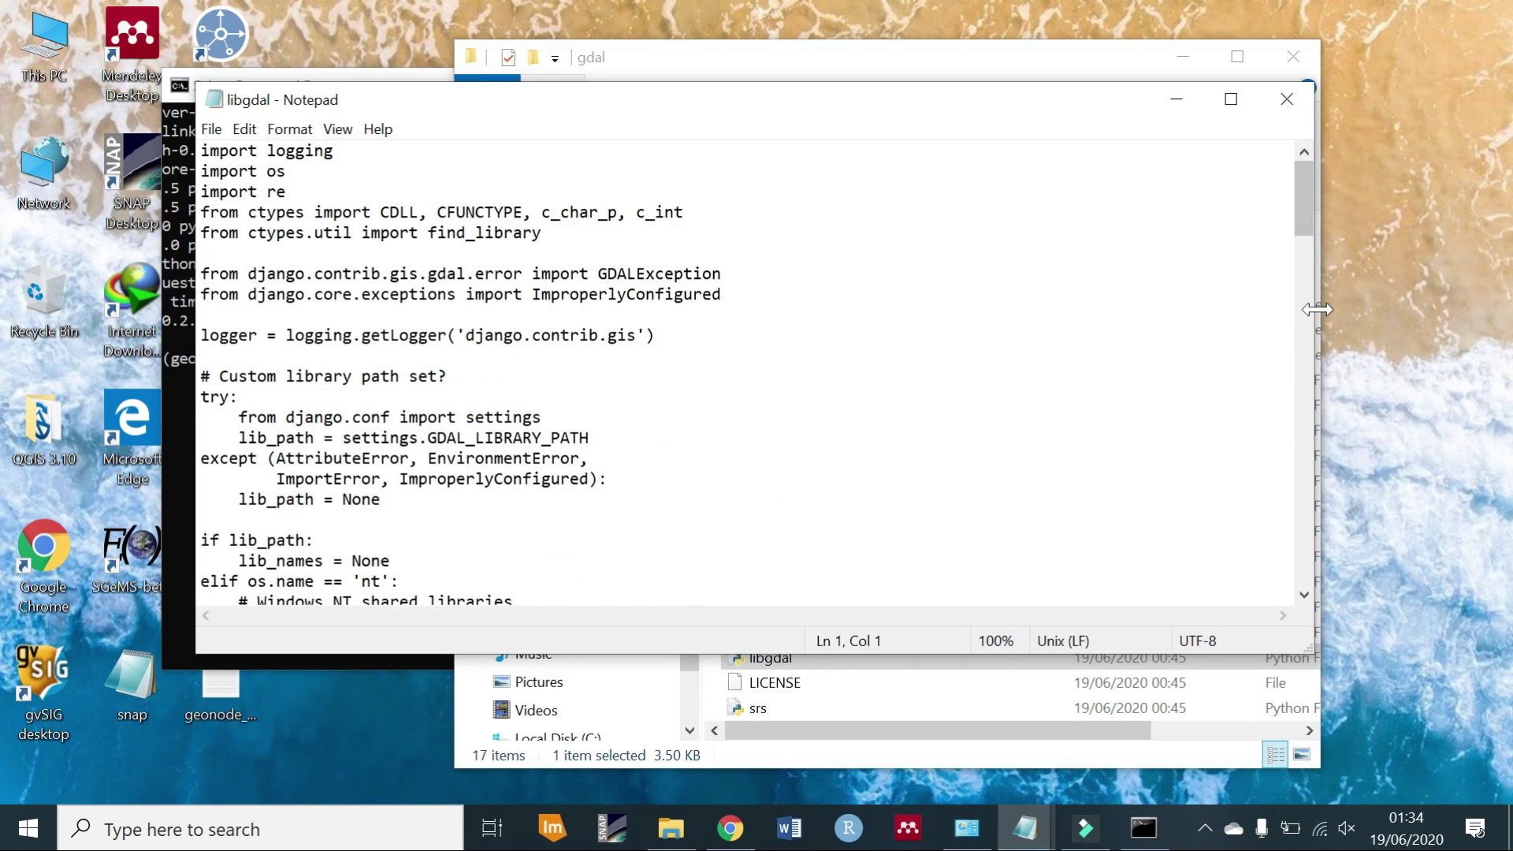
drag(1317, 309, 931, 309)
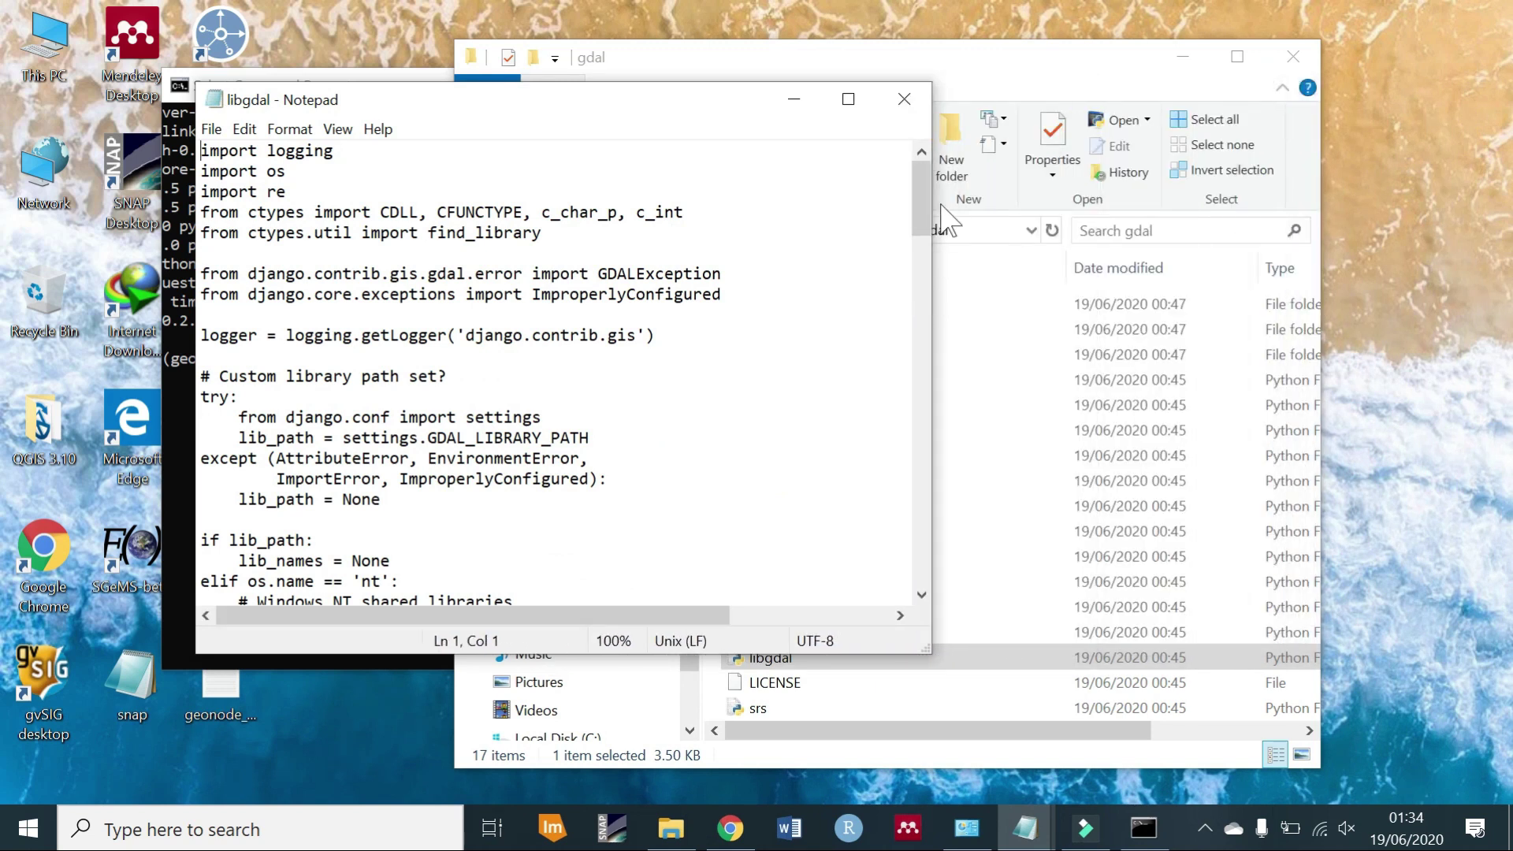
drag(928, 214, 1207, 266)
Insert 'gdal300', at the start of the Windows lib_names list, then save and close Notepad.
click(358, 355)
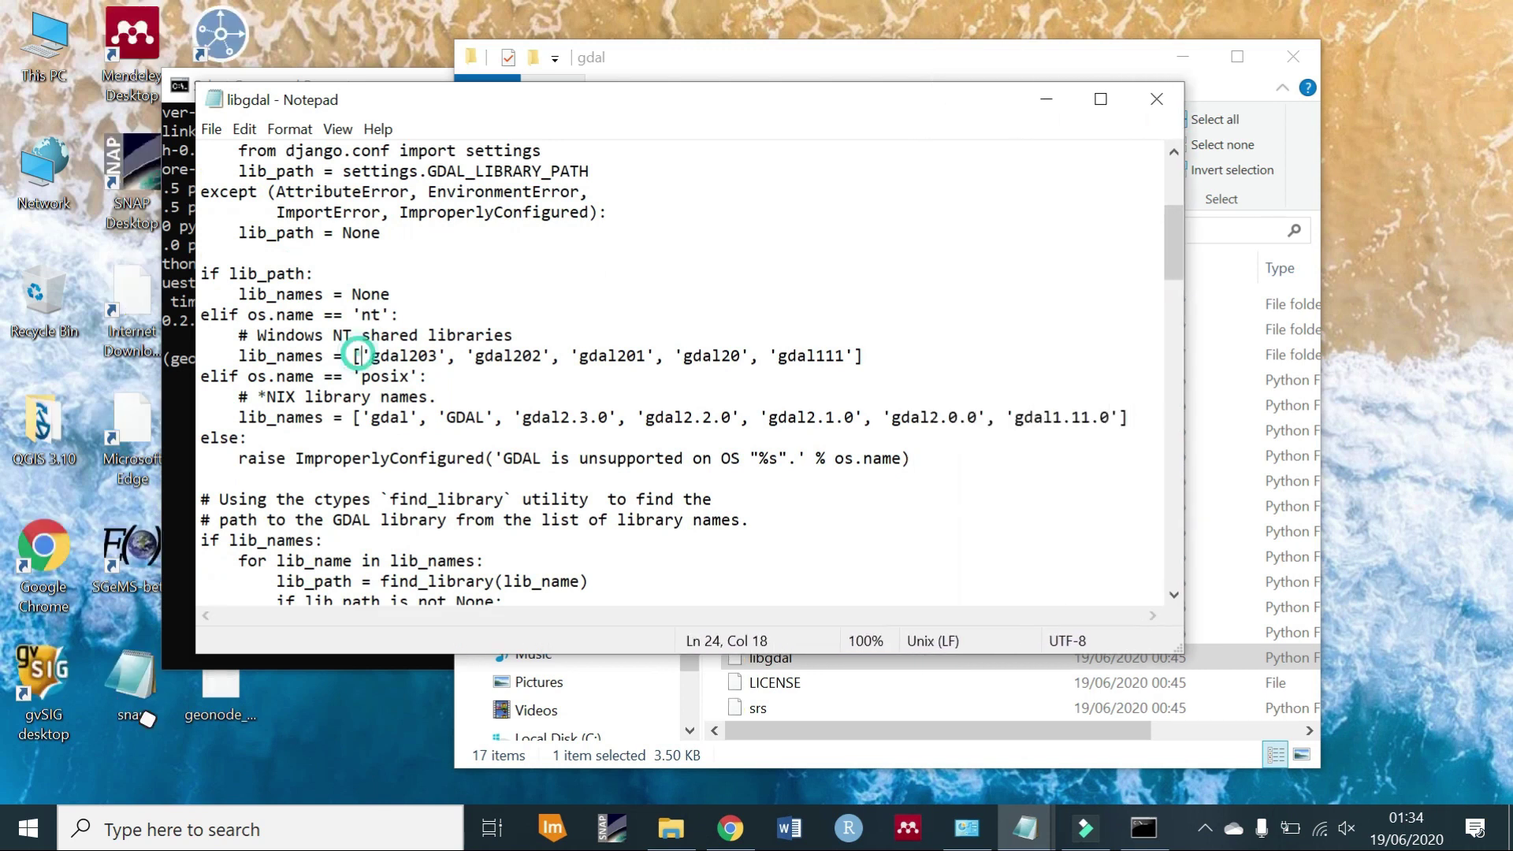
text(')
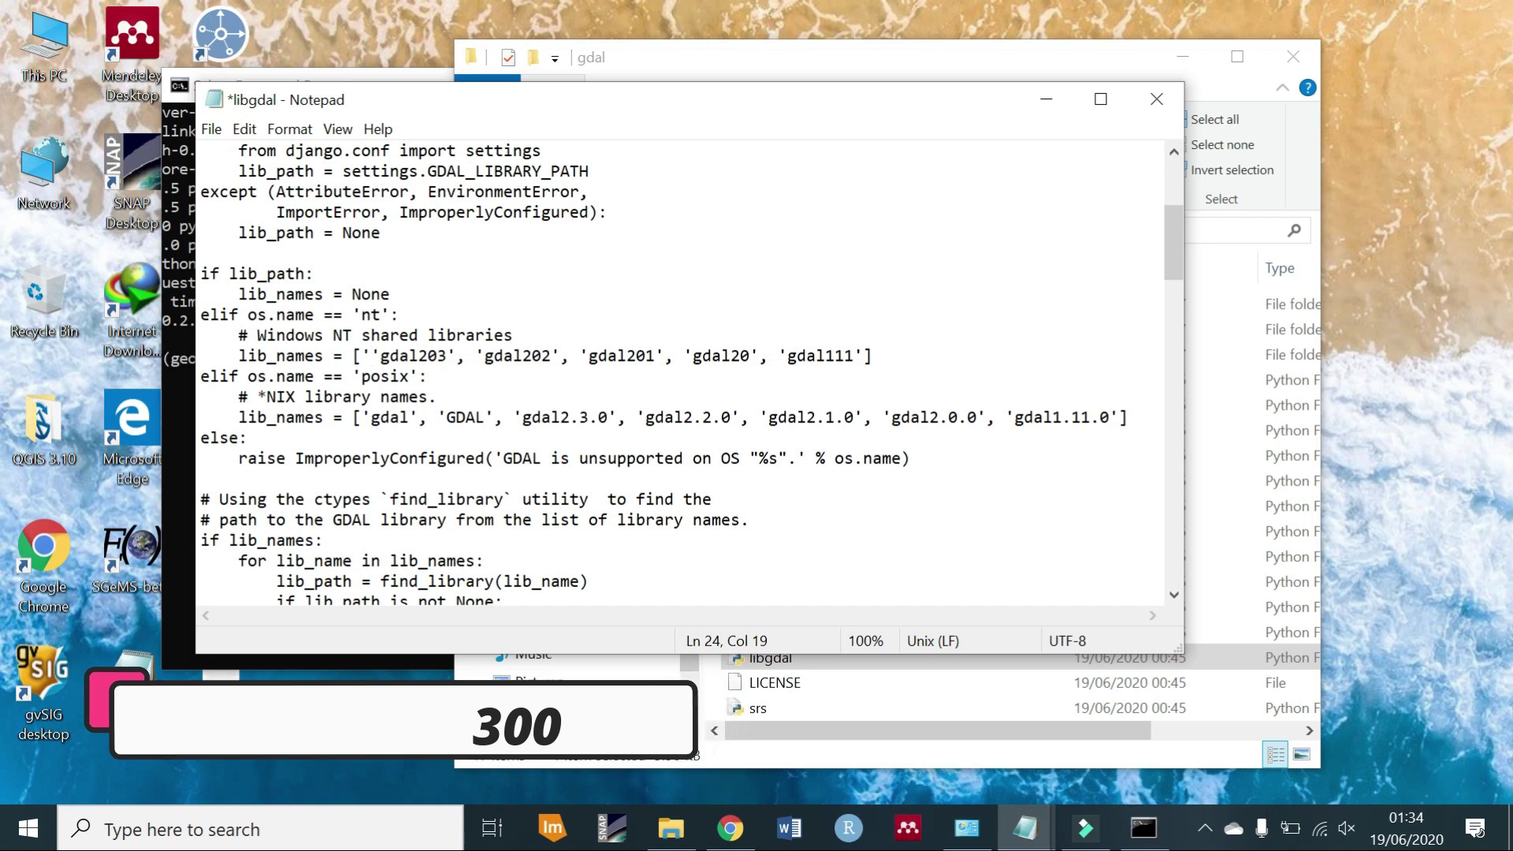
text(gdal)
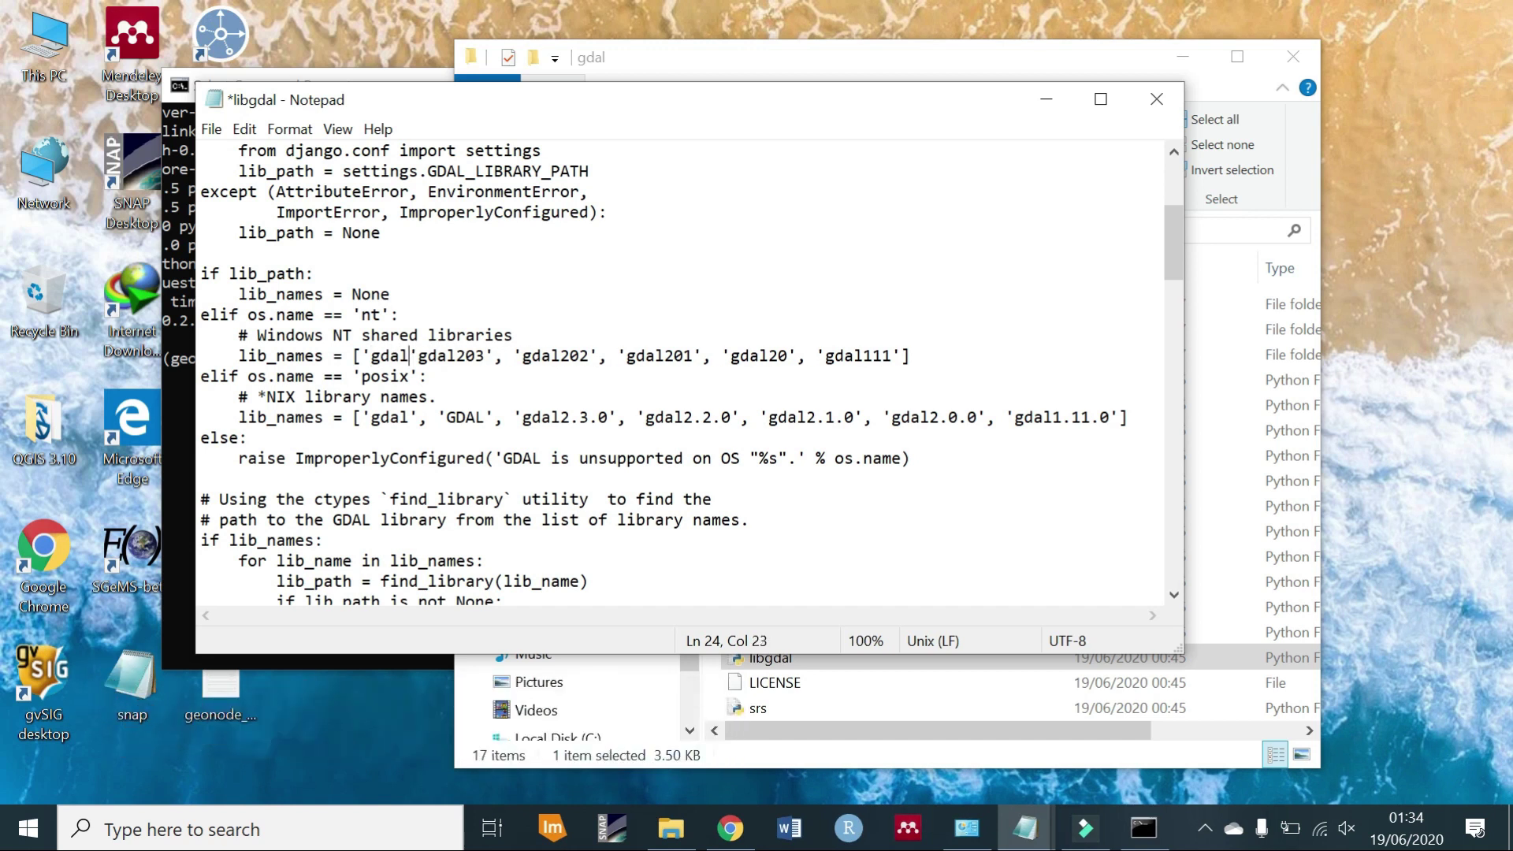
text(300)
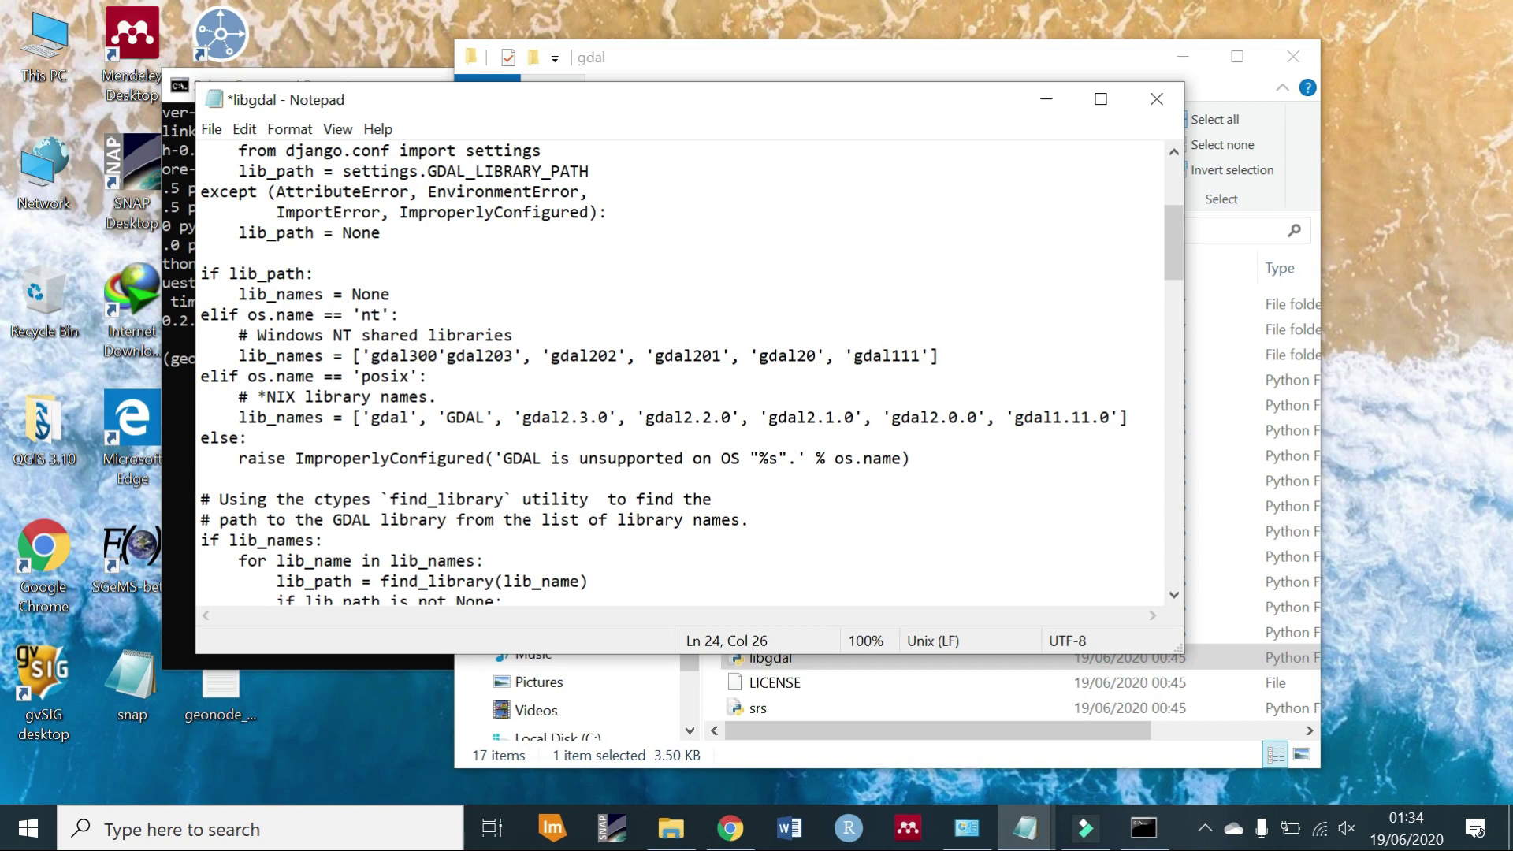
text(',)
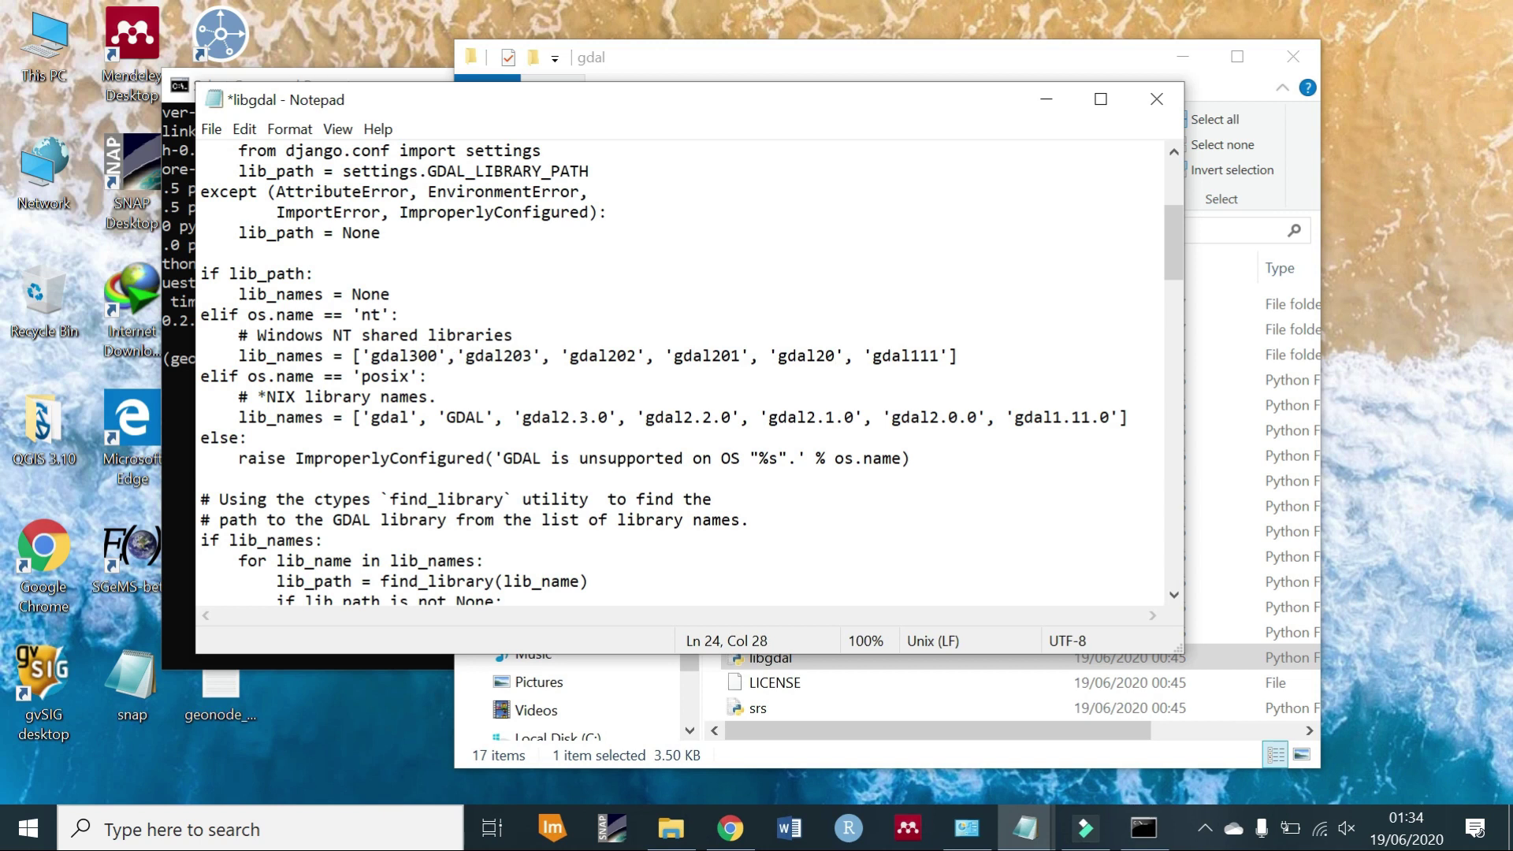
key(ctrl+s)
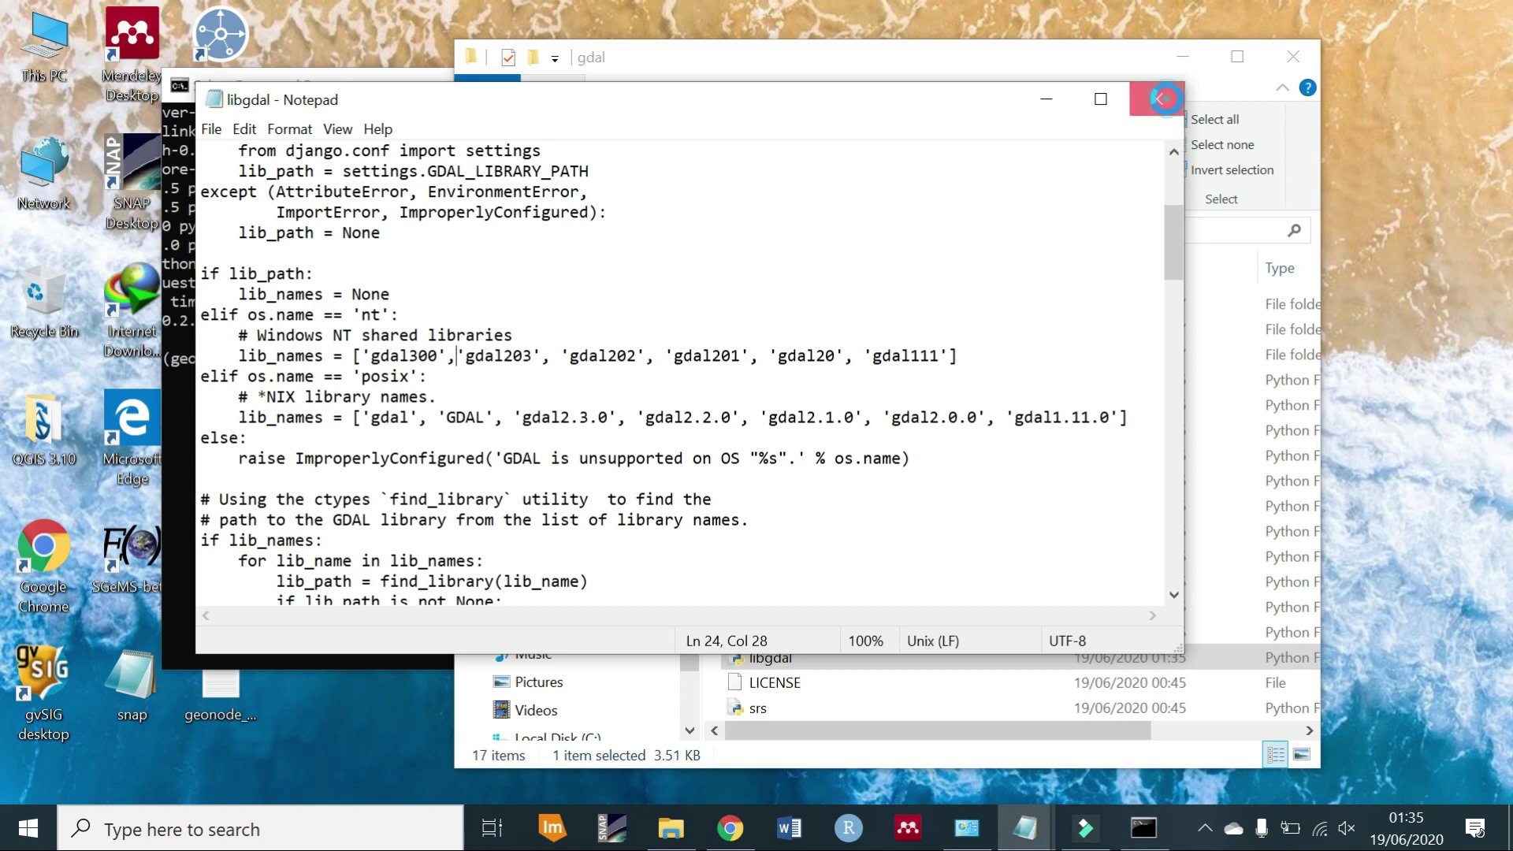
click(1157, 99)
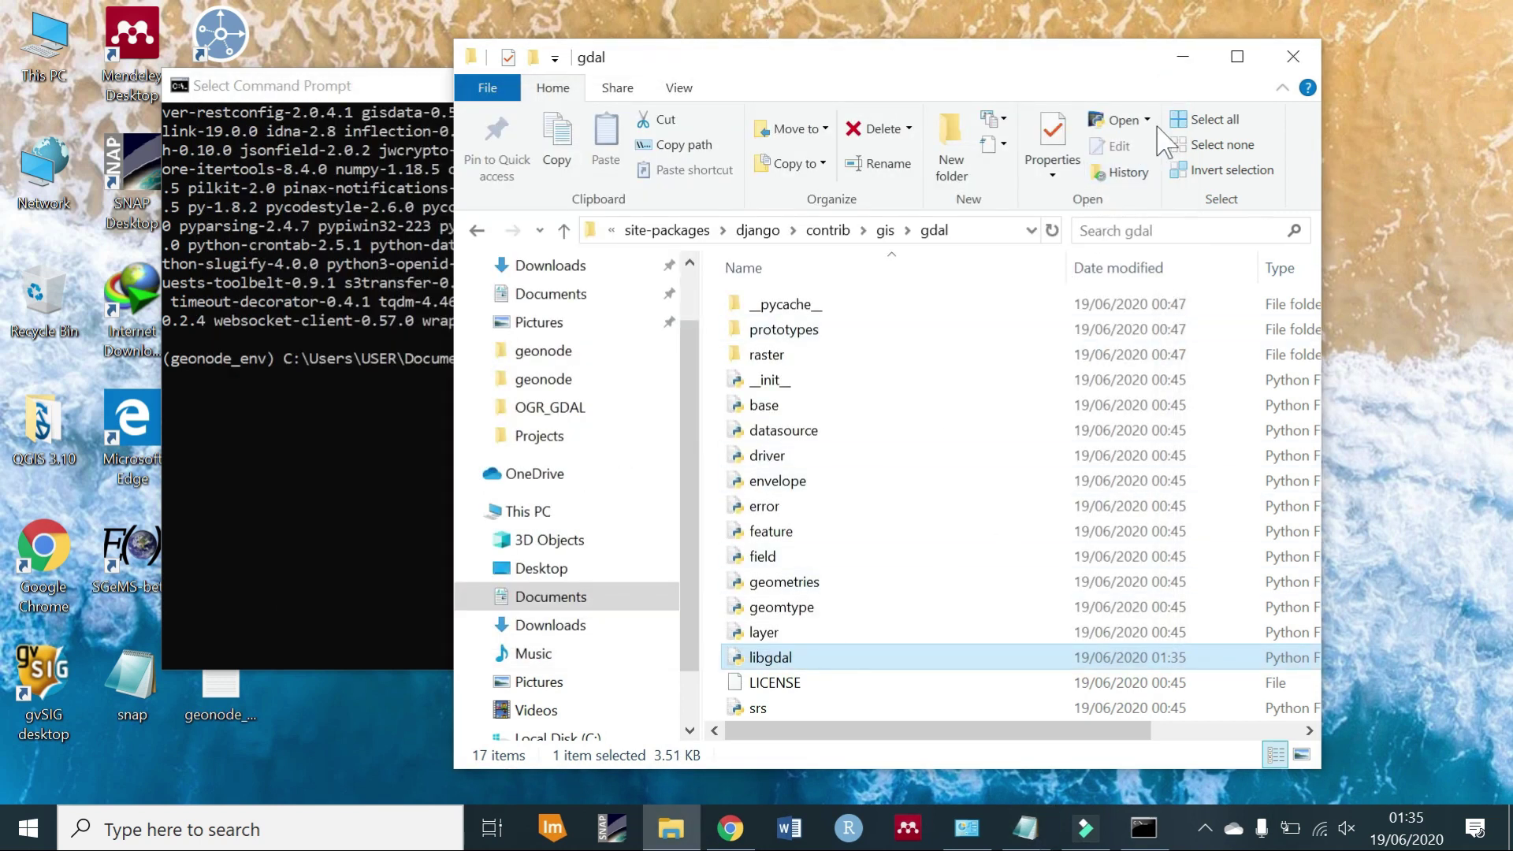
Search the extension packages page for 'gdal' and step to the GDAL section.
click(1197, 59)
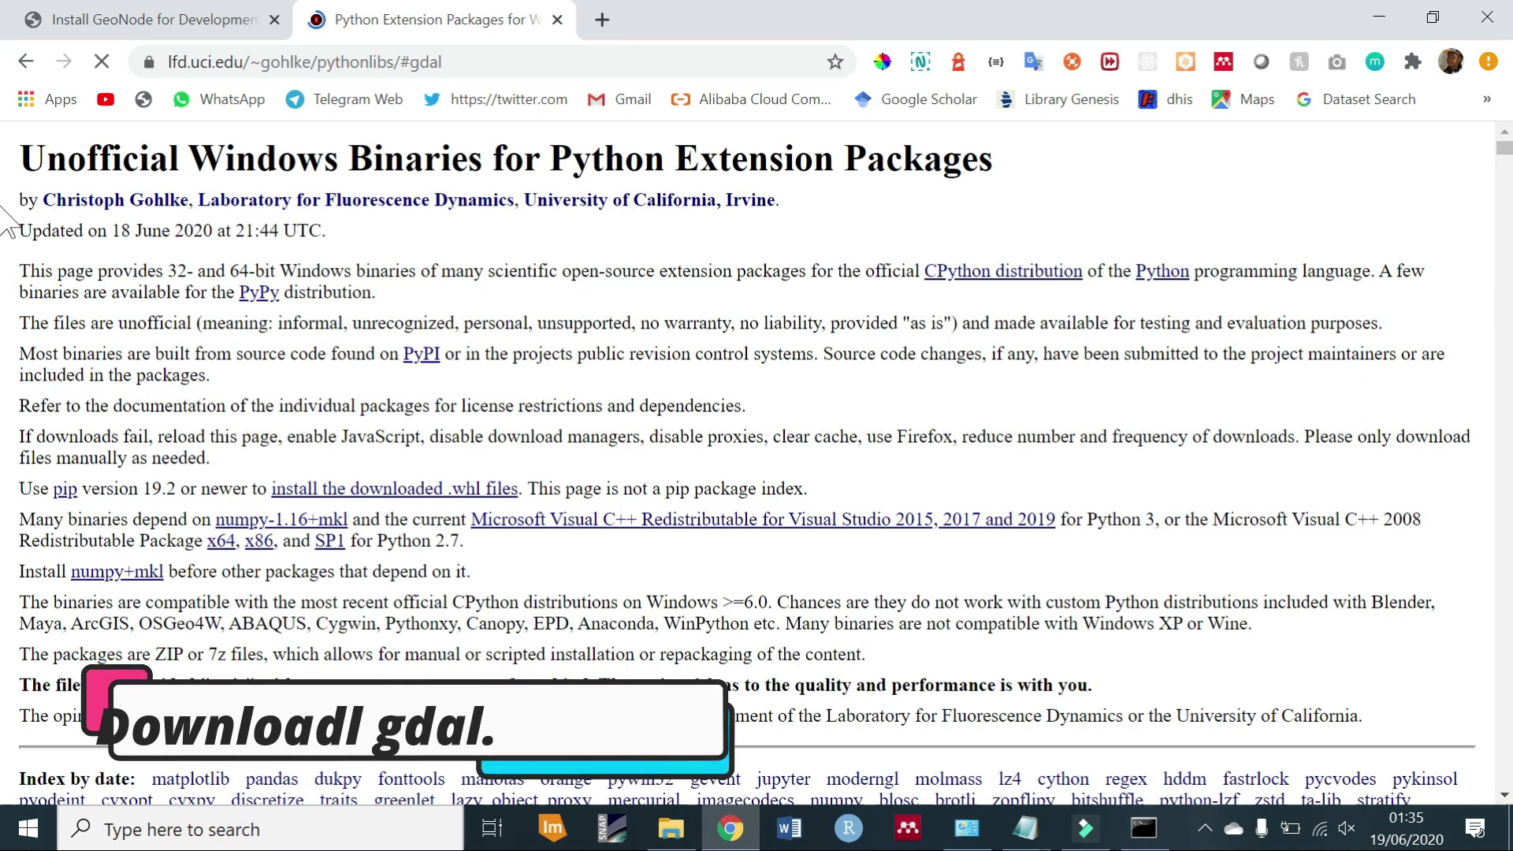
scroll(6, 189, down, 15)
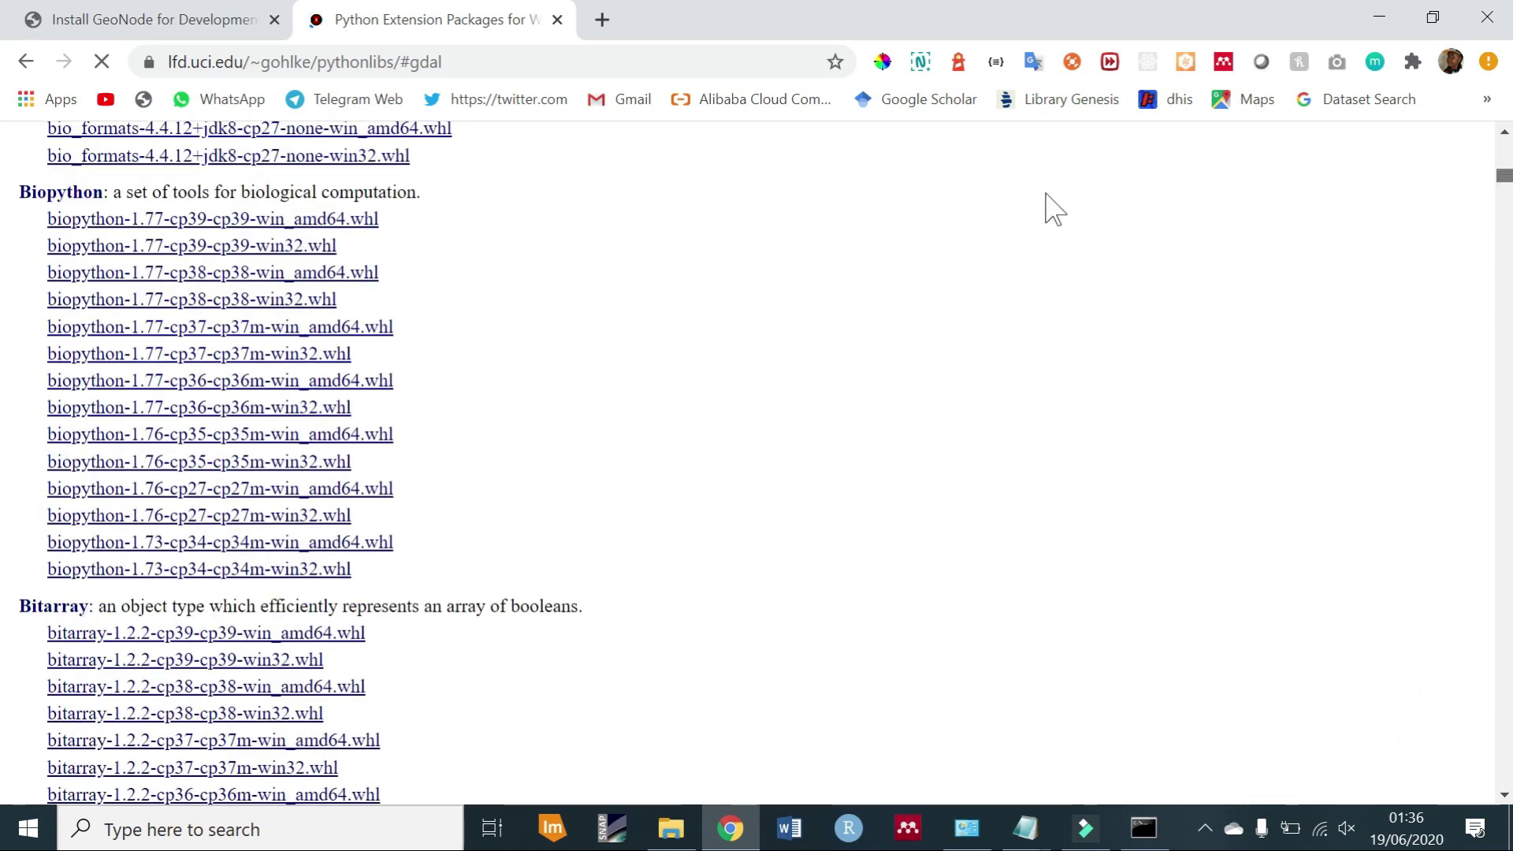
key(ctrl+f)
text(gdal)
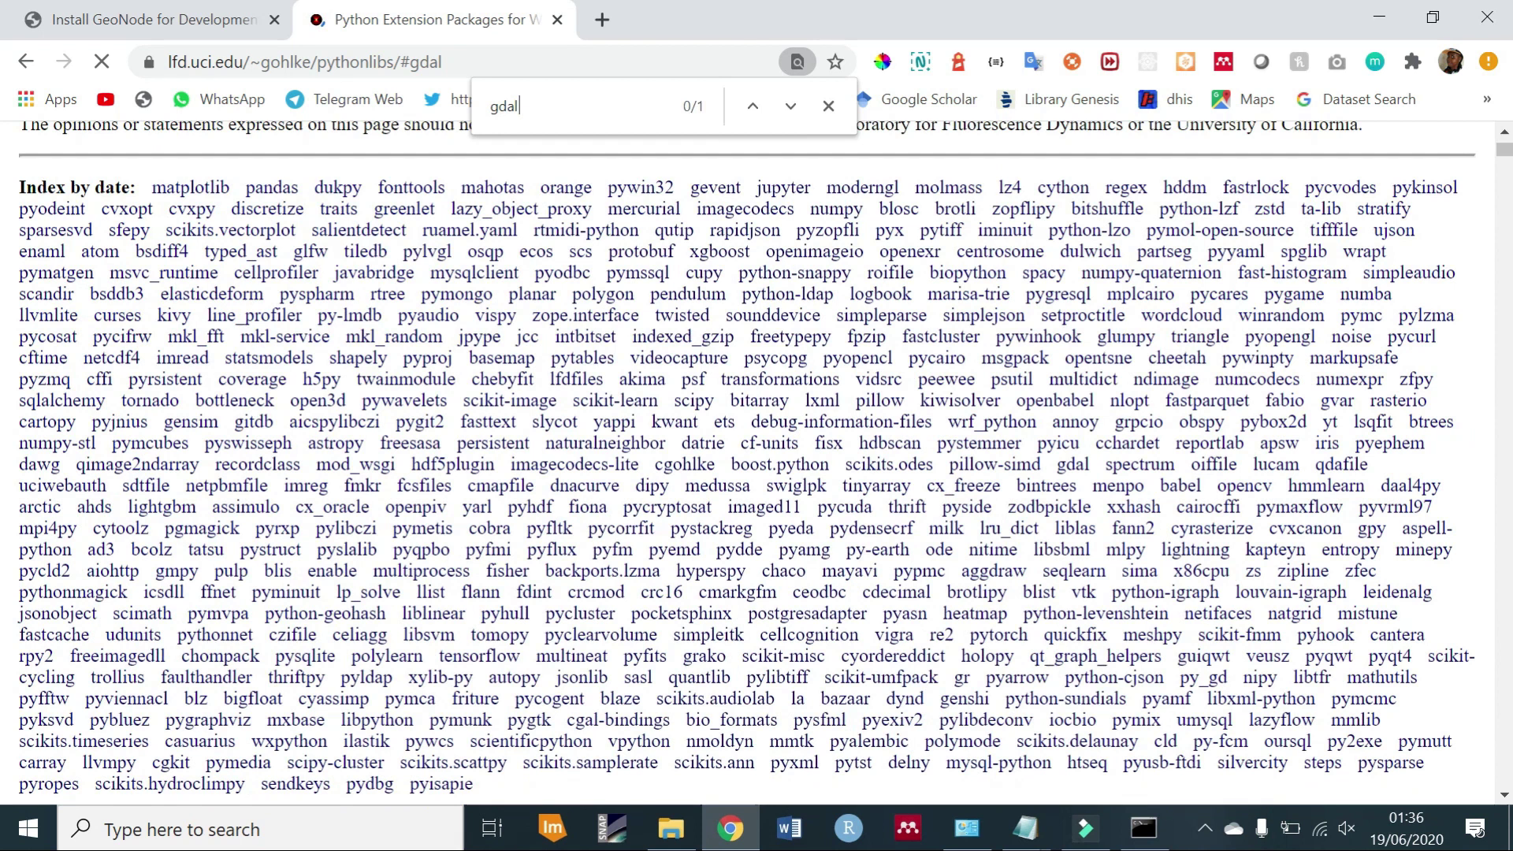
click(790, 106)
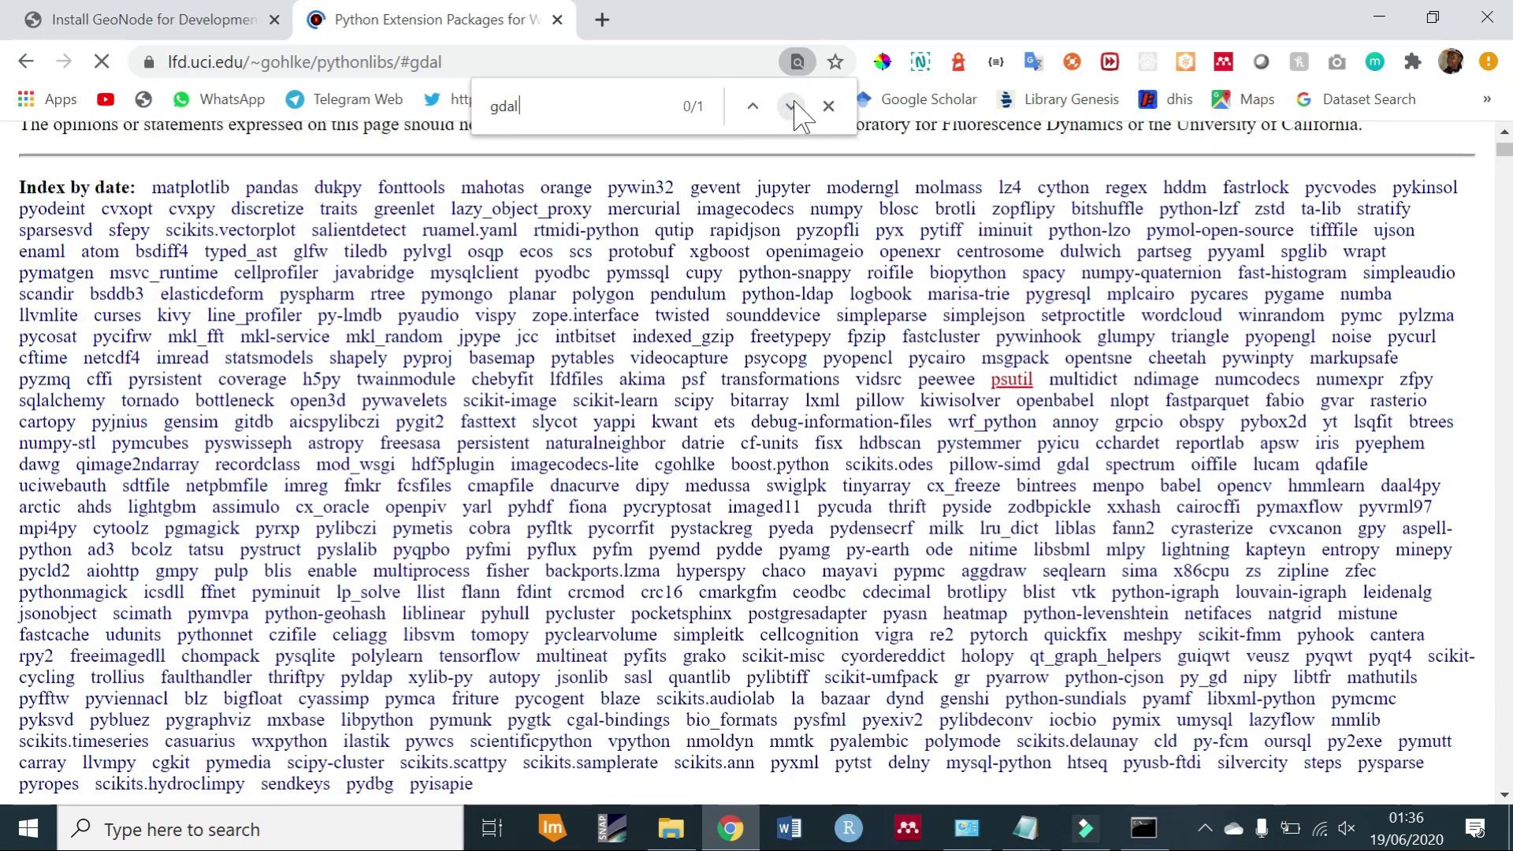
click(791, 107)
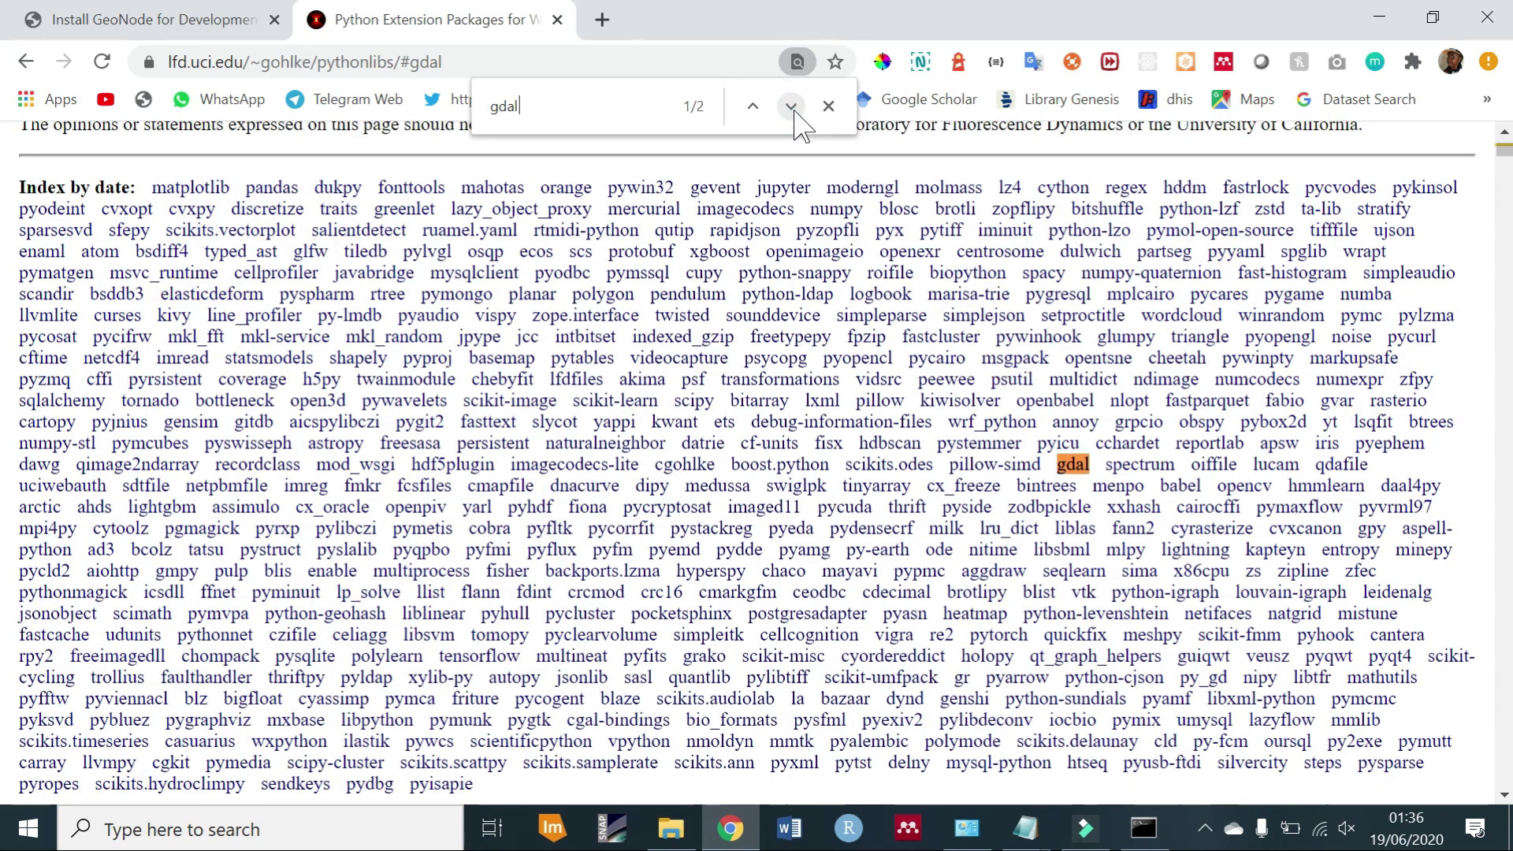
click(791, 108)
click(791, 107)
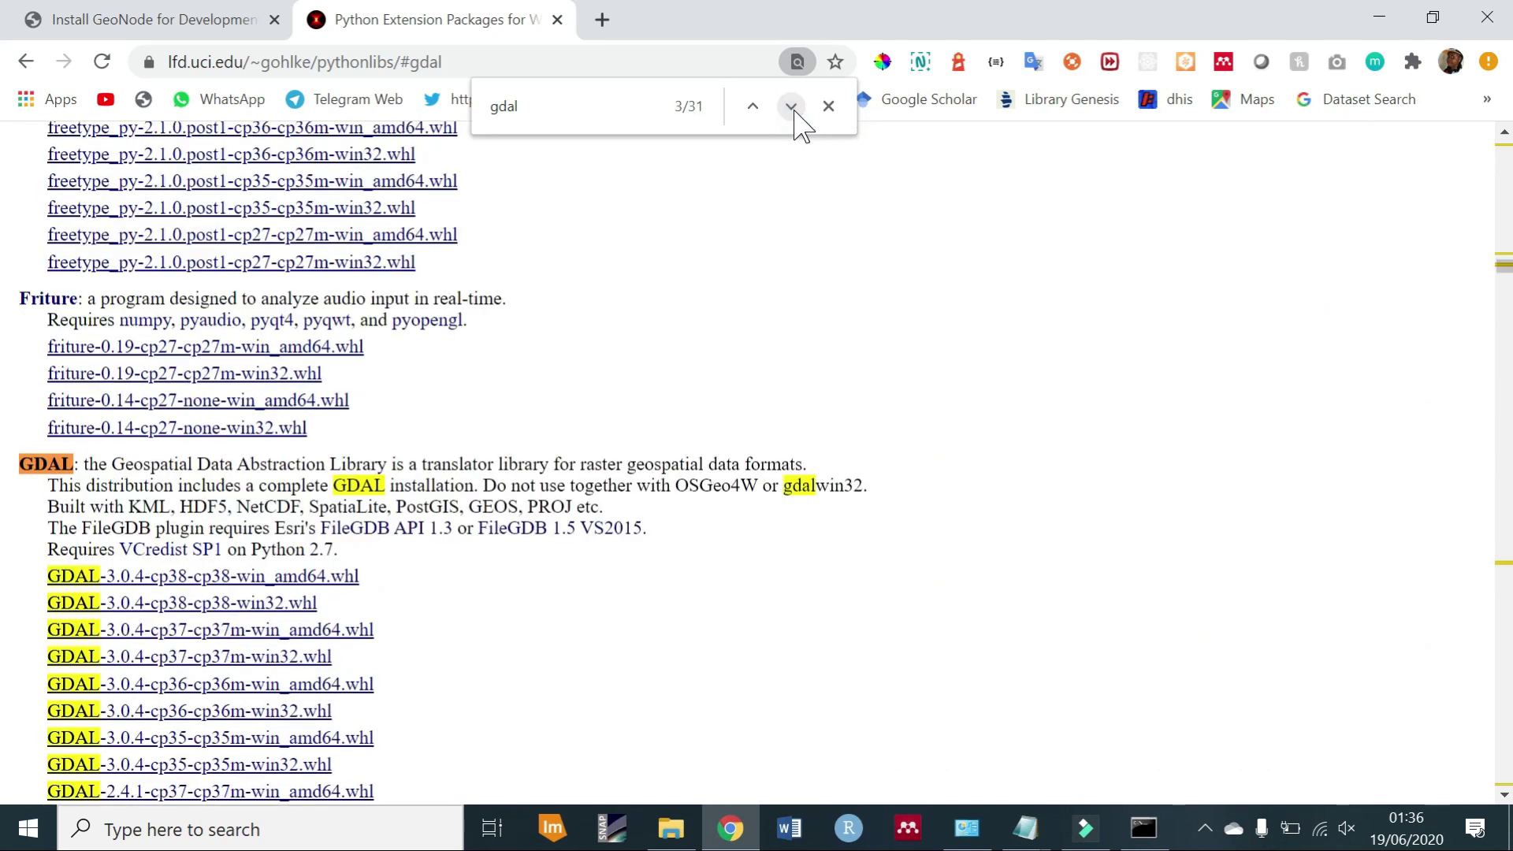
Start downloading the GDAL 3.0.4 cp38 win32 wheel, then cancel that download.
click(225, 605)
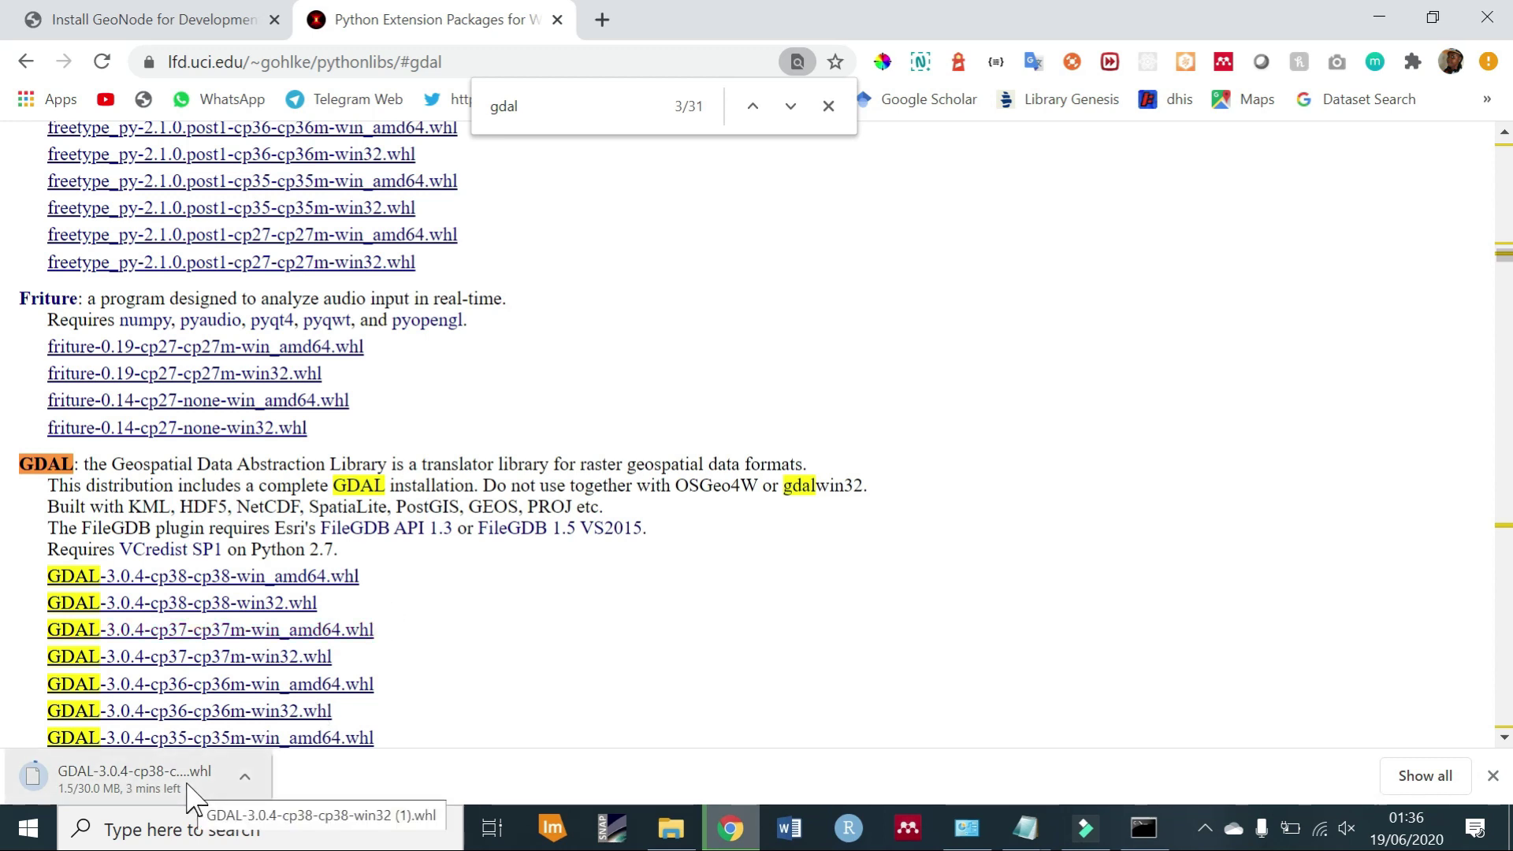
click(246, 782)
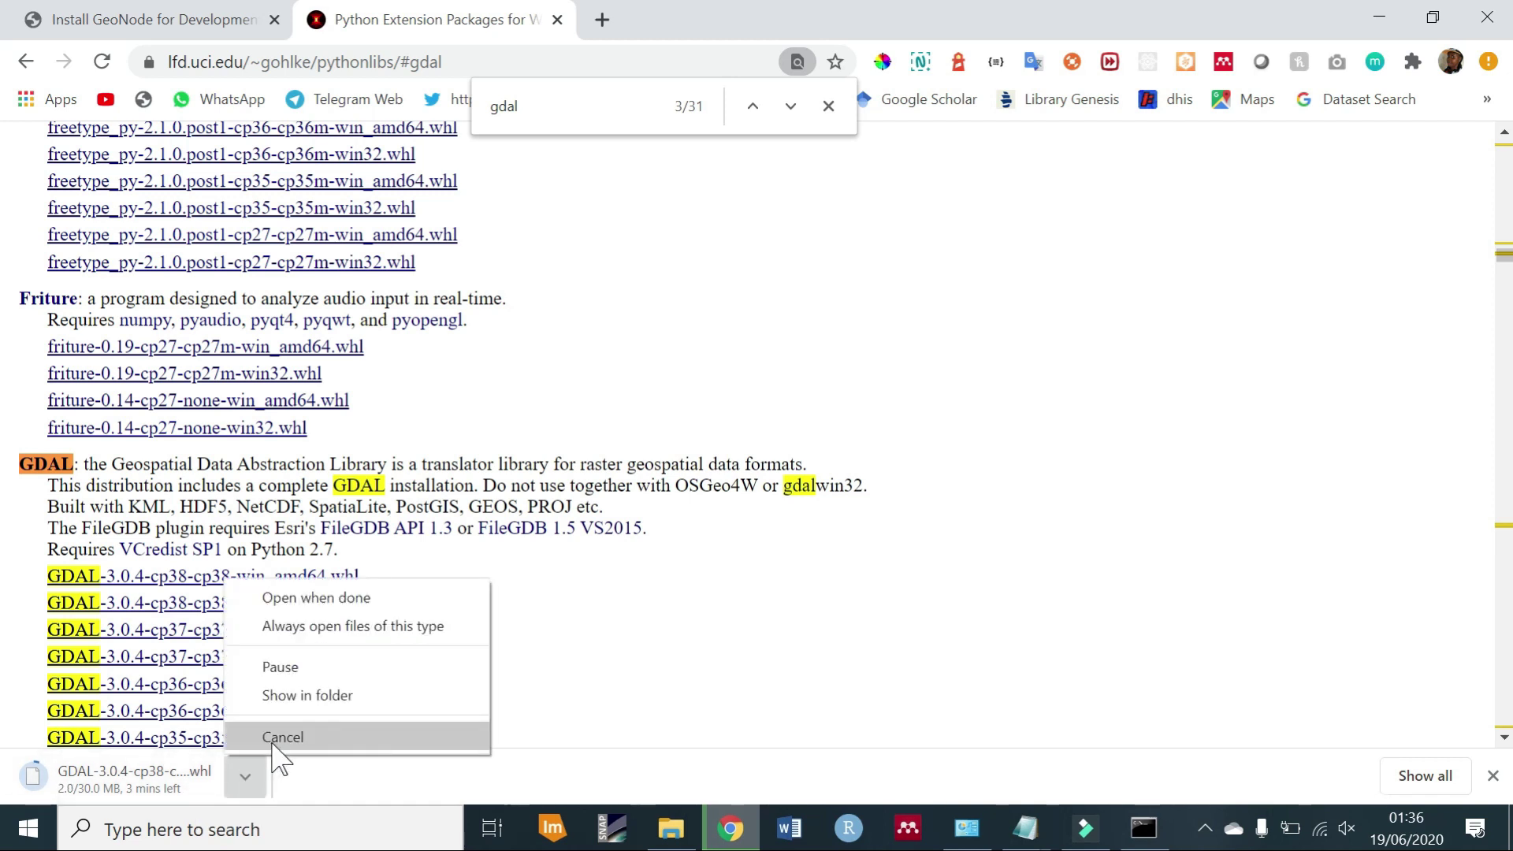
click(274, 744)
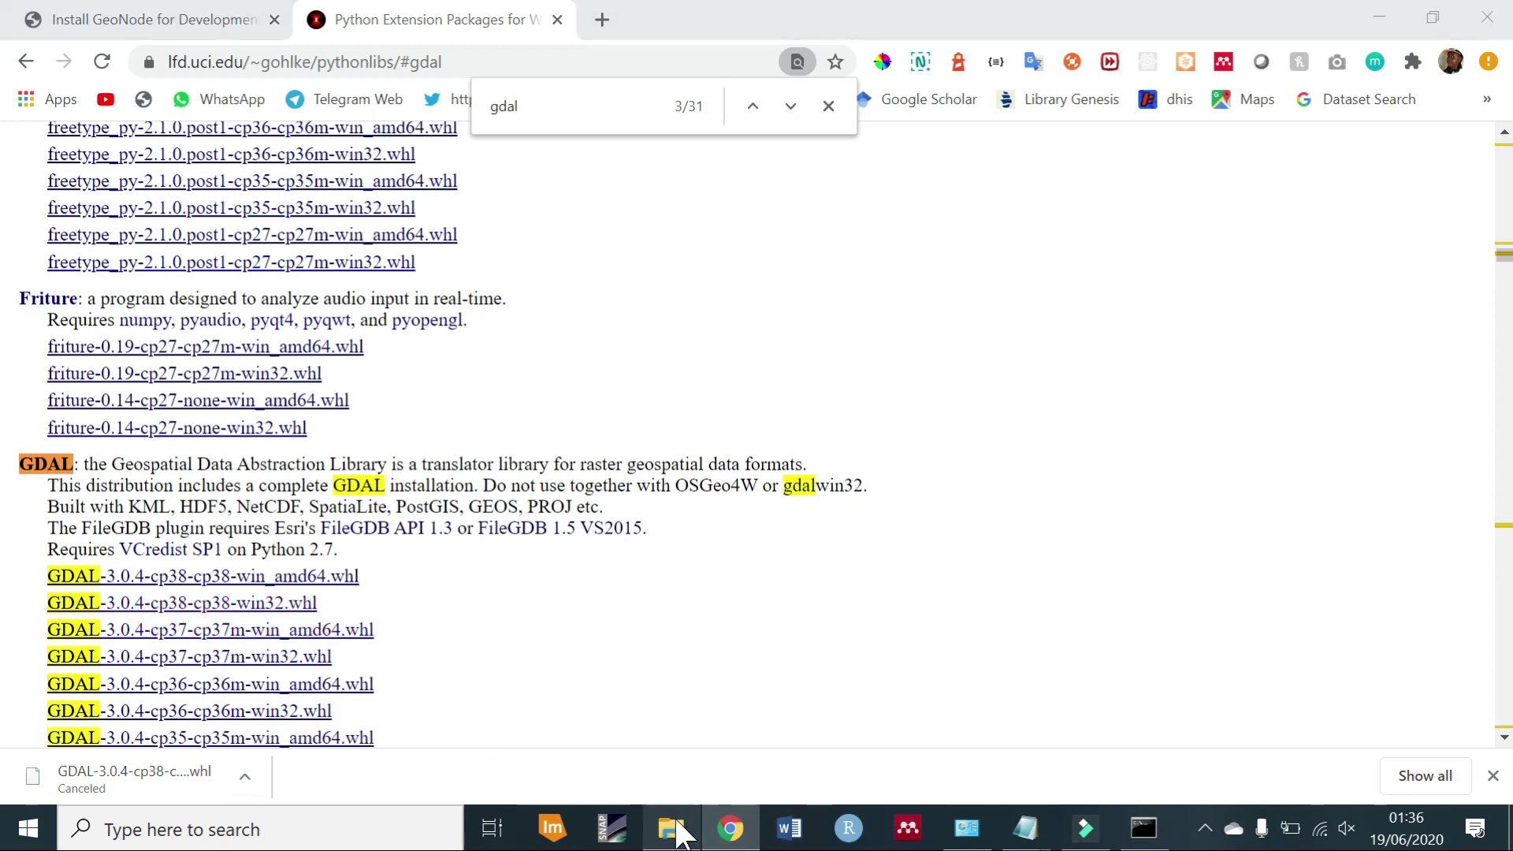
Snap Command Prompt left and the Downloads folder right, with the GDAL wheel selected.
click(670, 828)
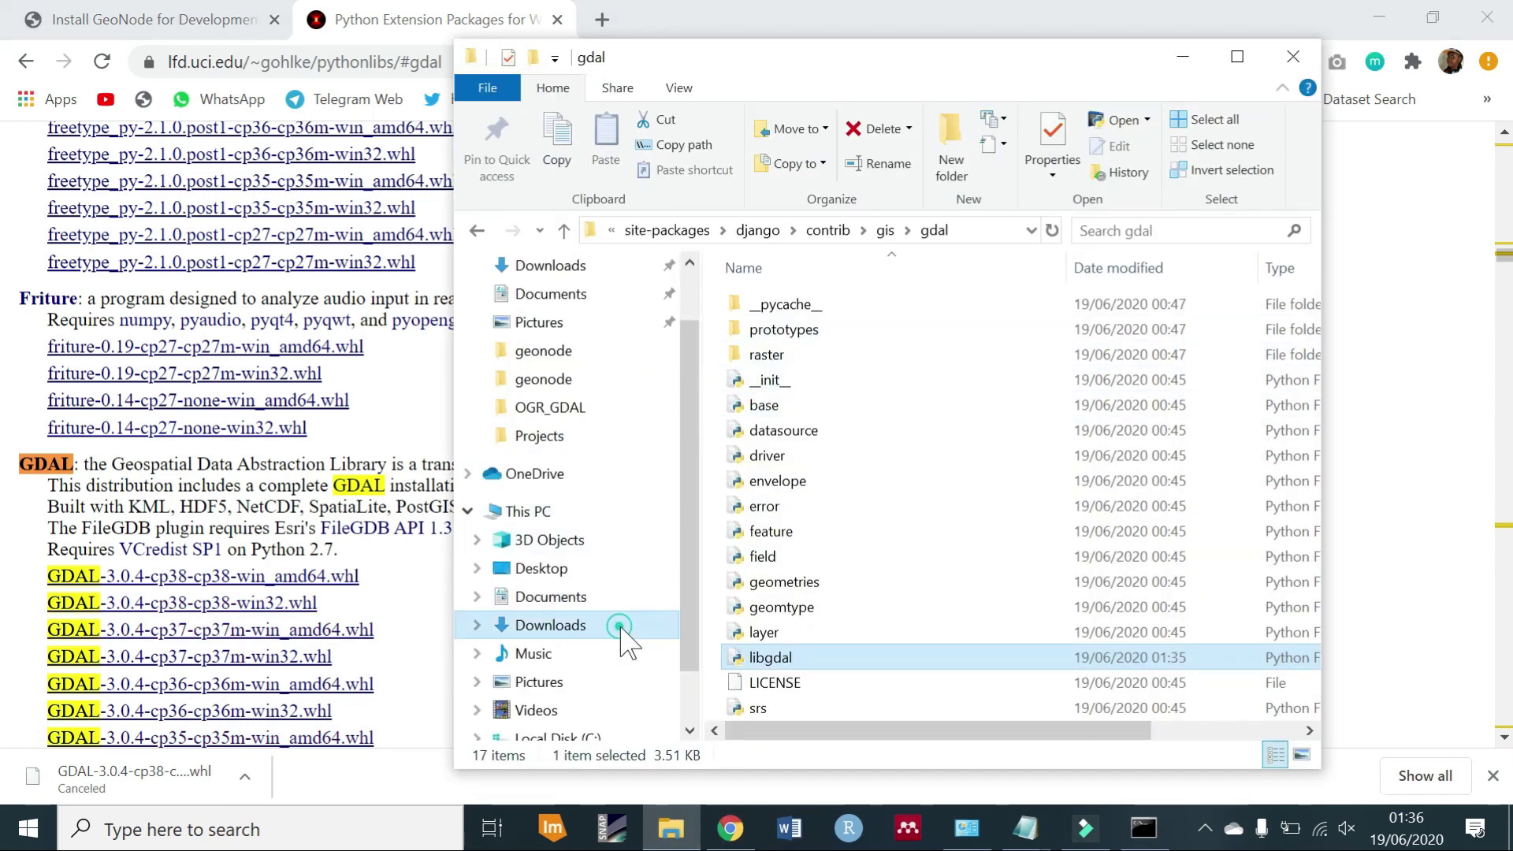
click(627, 627)
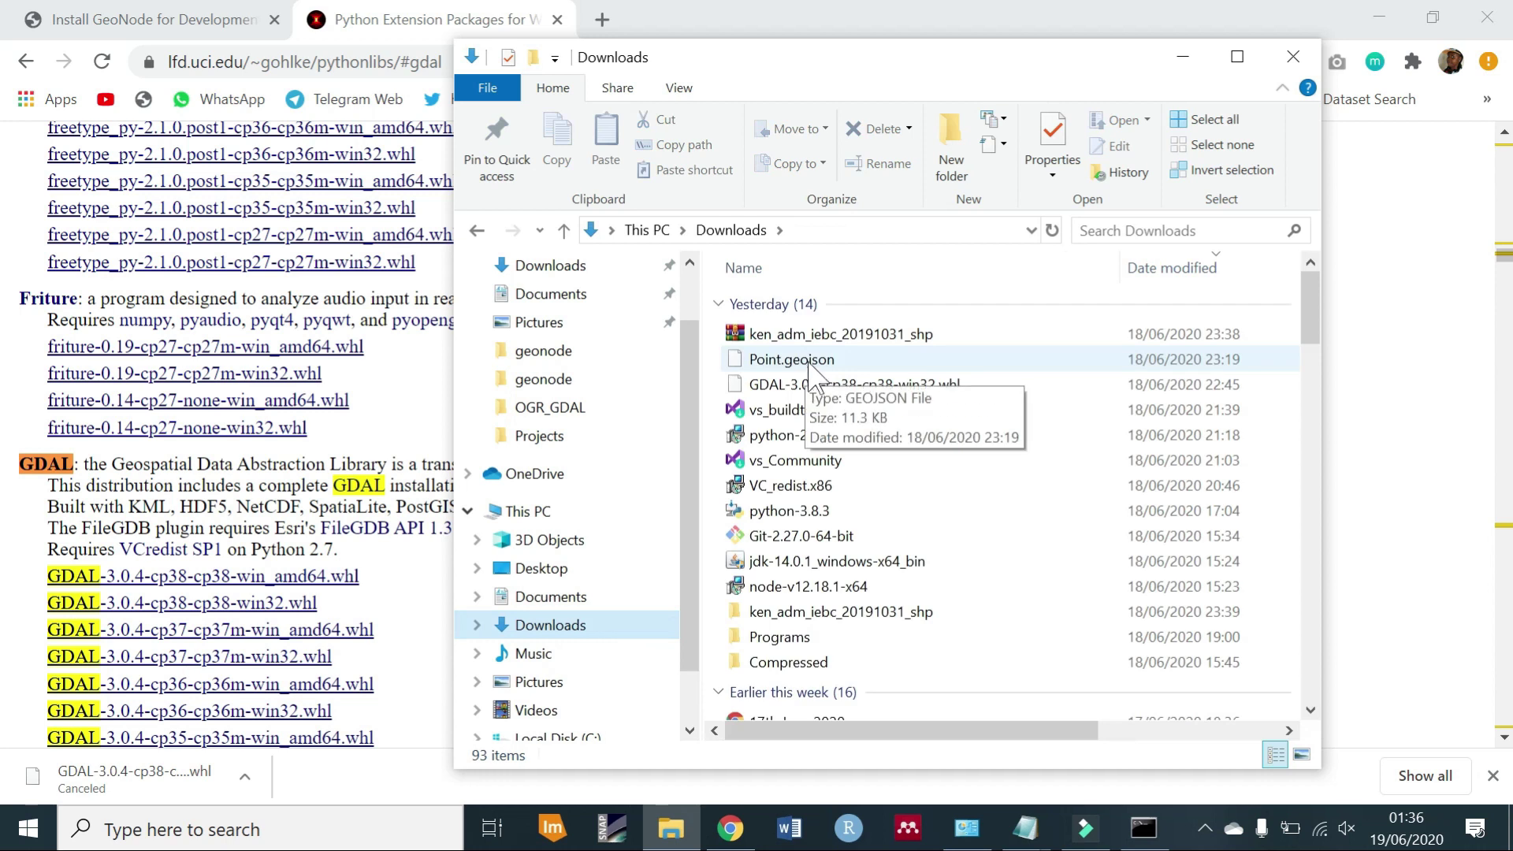
click(857, 386)
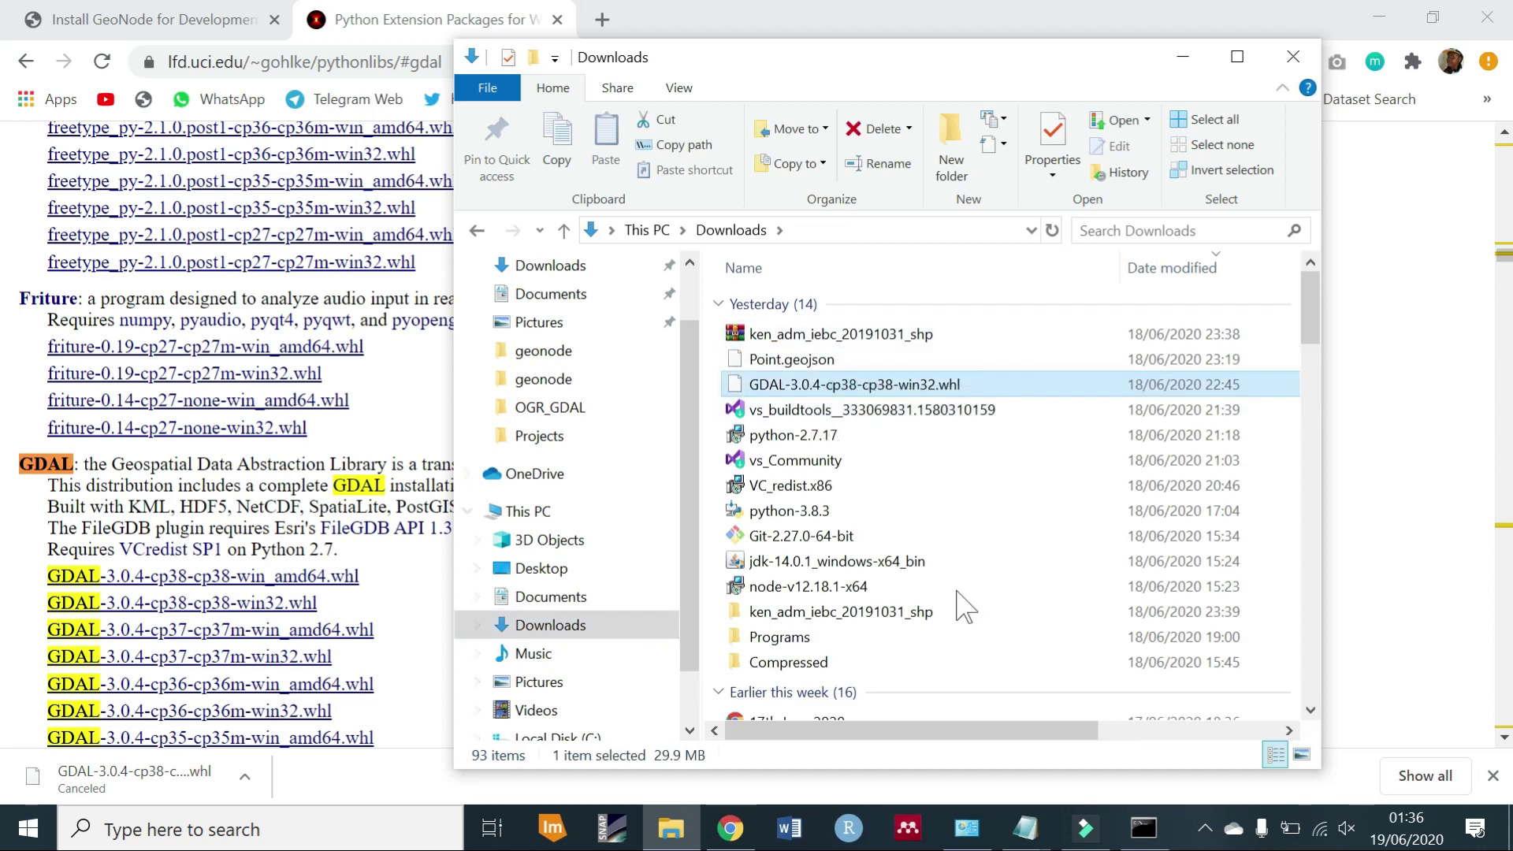
click(1144, 827)
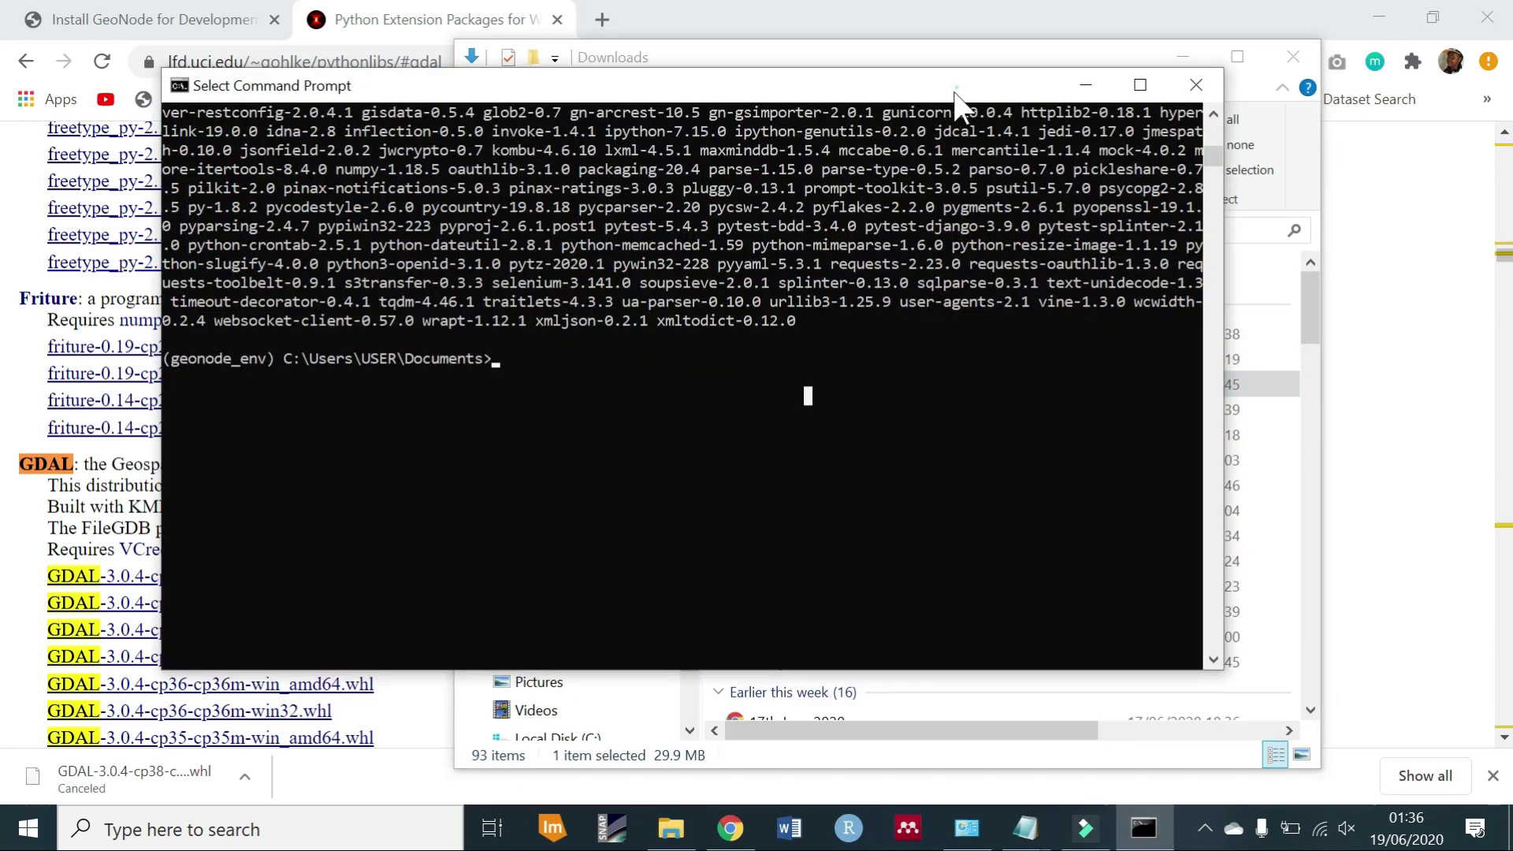
key(super+Left)
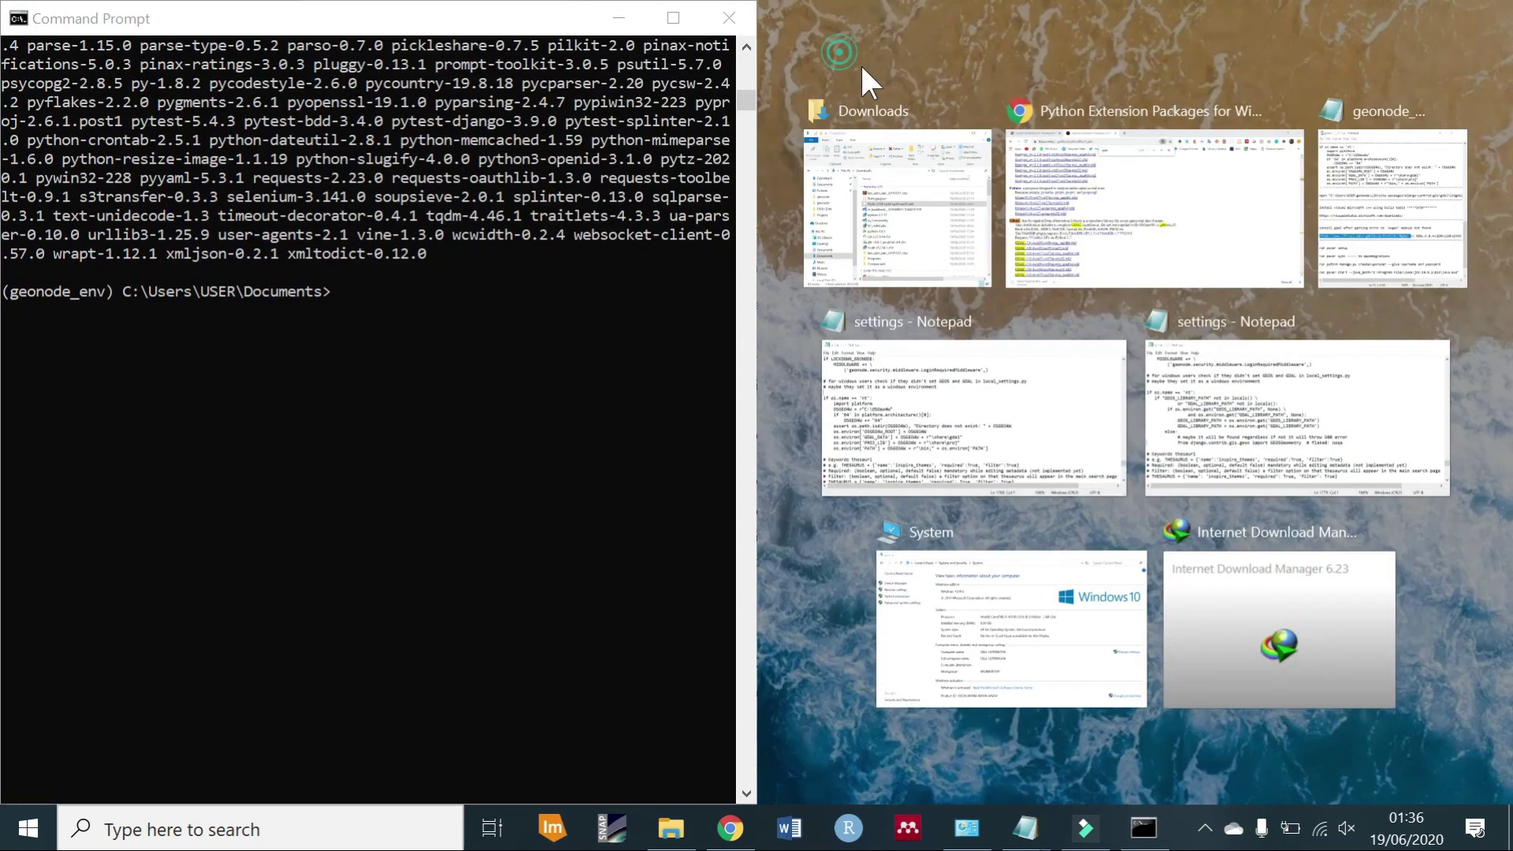
click(859, 63)
click(929, 71)
key(super+Right)
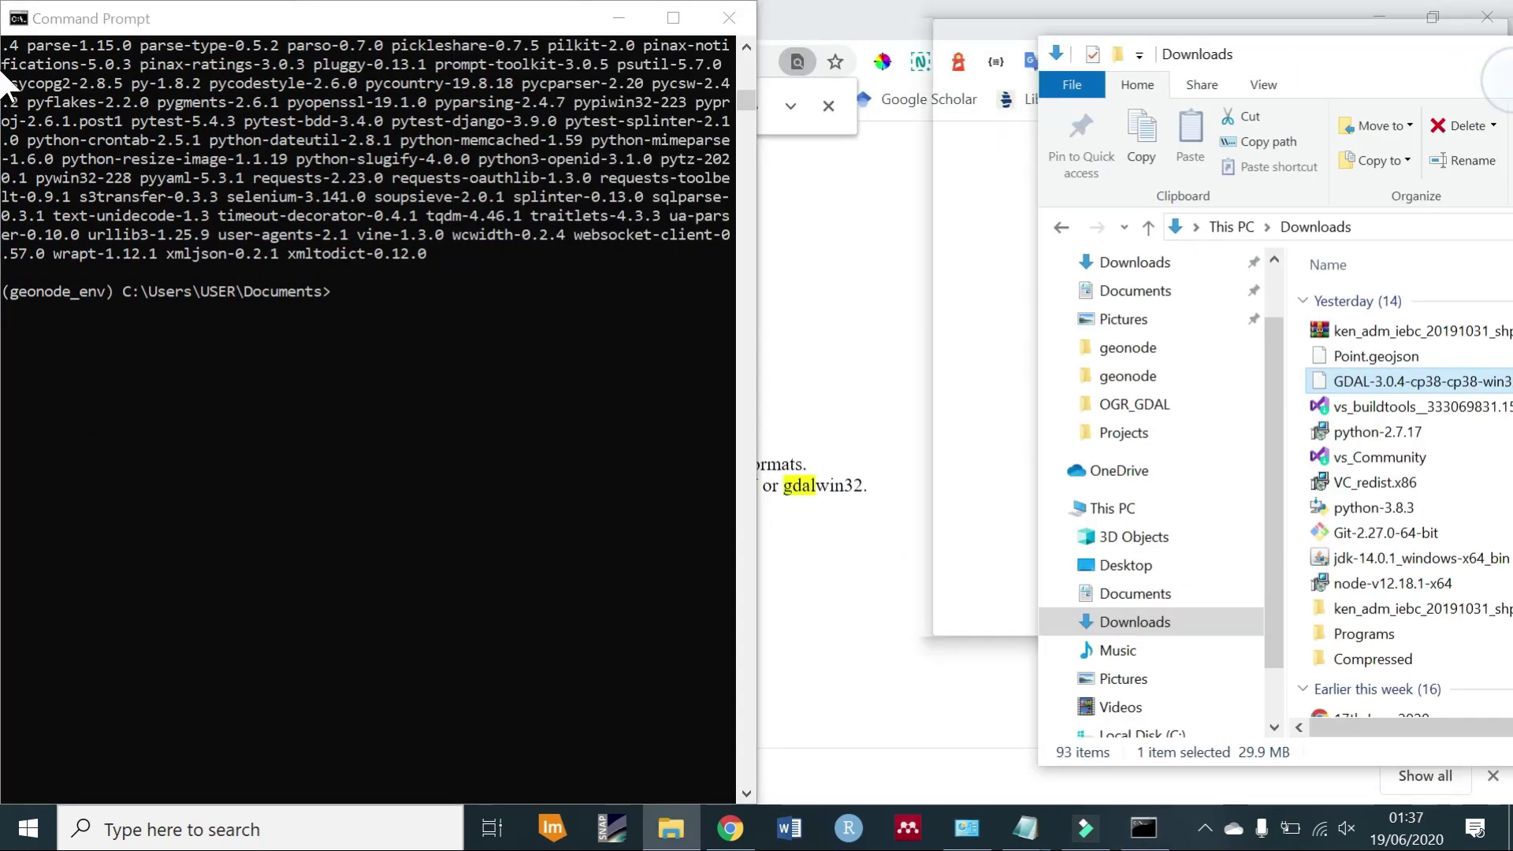
Install GDAL-3.0.4-cp38-cp38-win32.whl with pip install, dragging the wheel's path into the console.
click(538, 354)
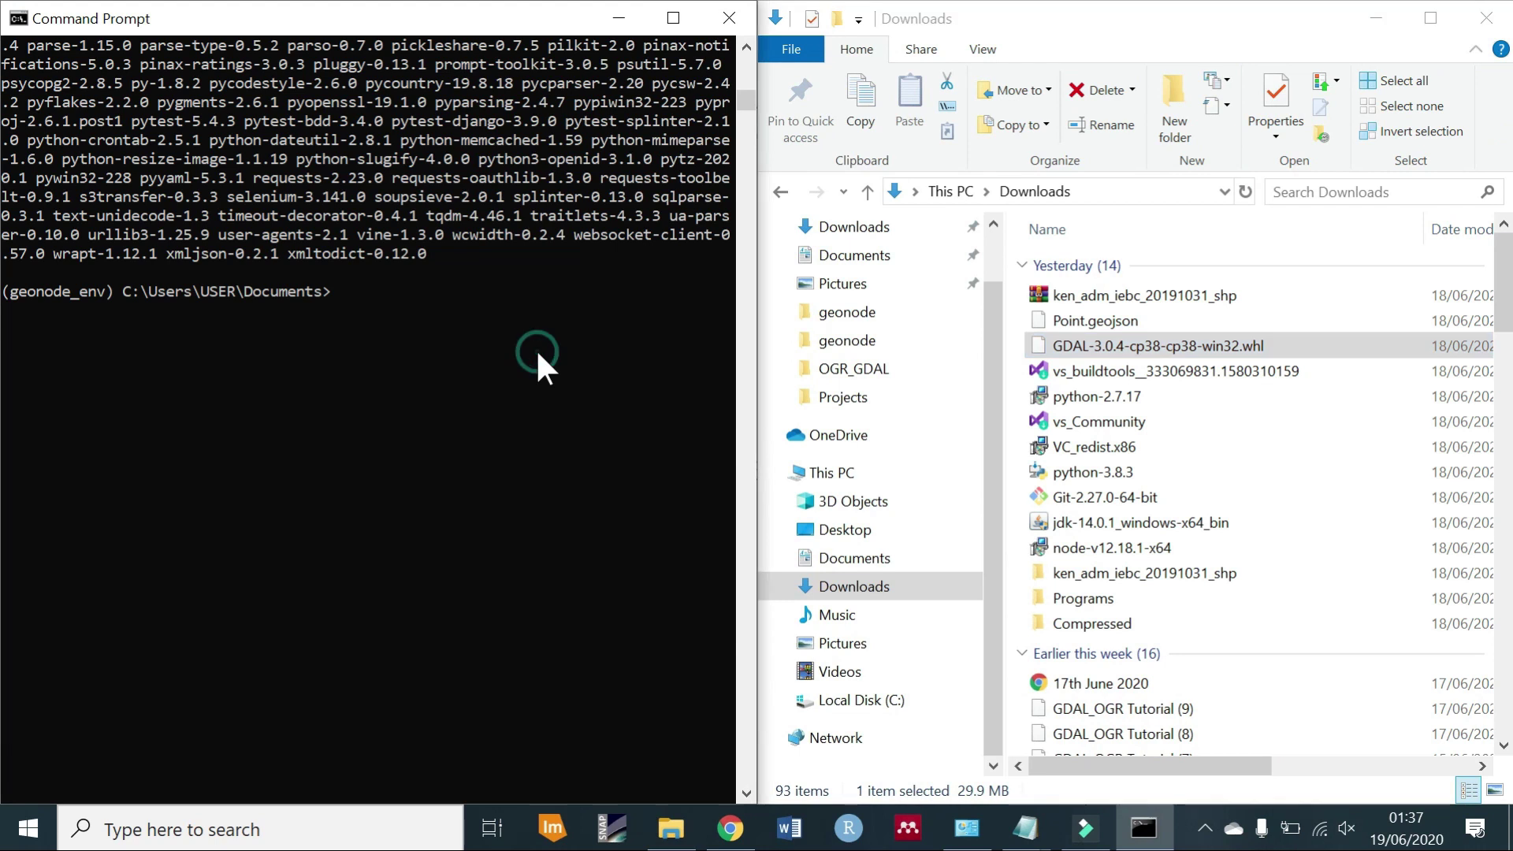
text(pip install)
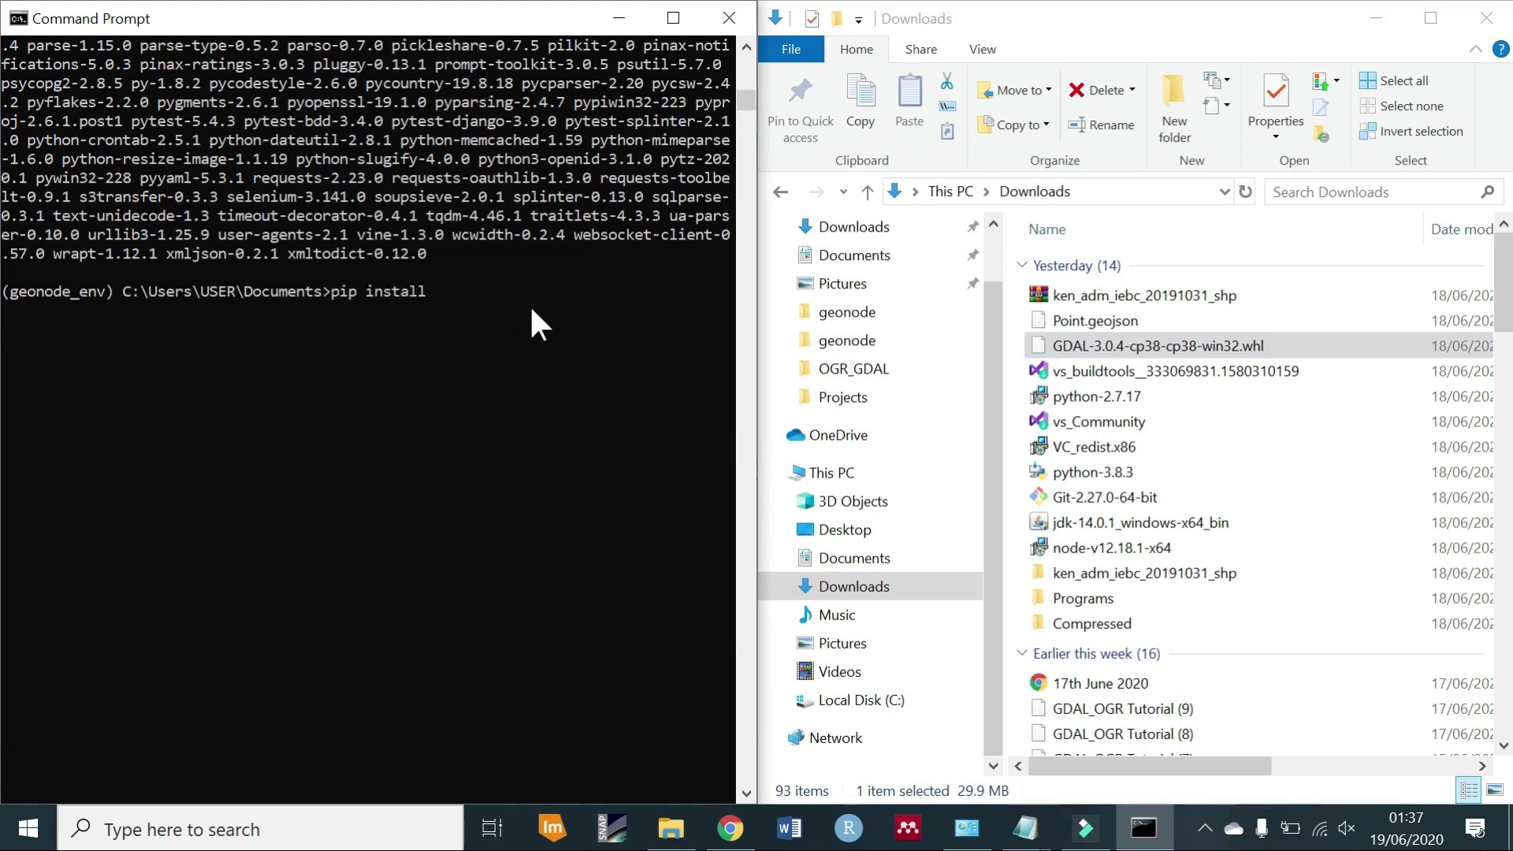
drag(1072, 345, 551, 314)
key(Return)
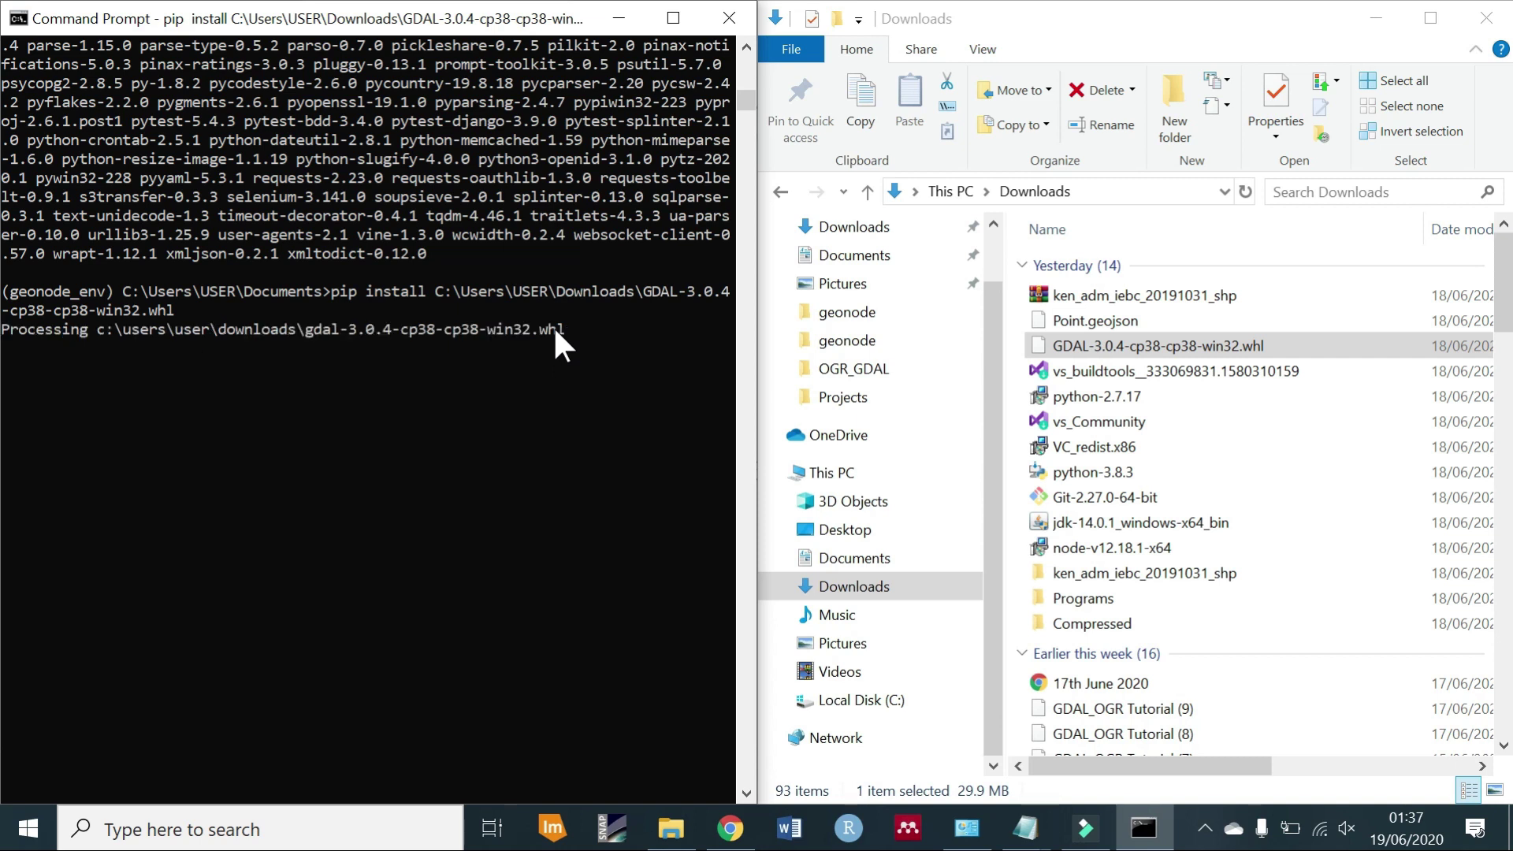
text(paver)
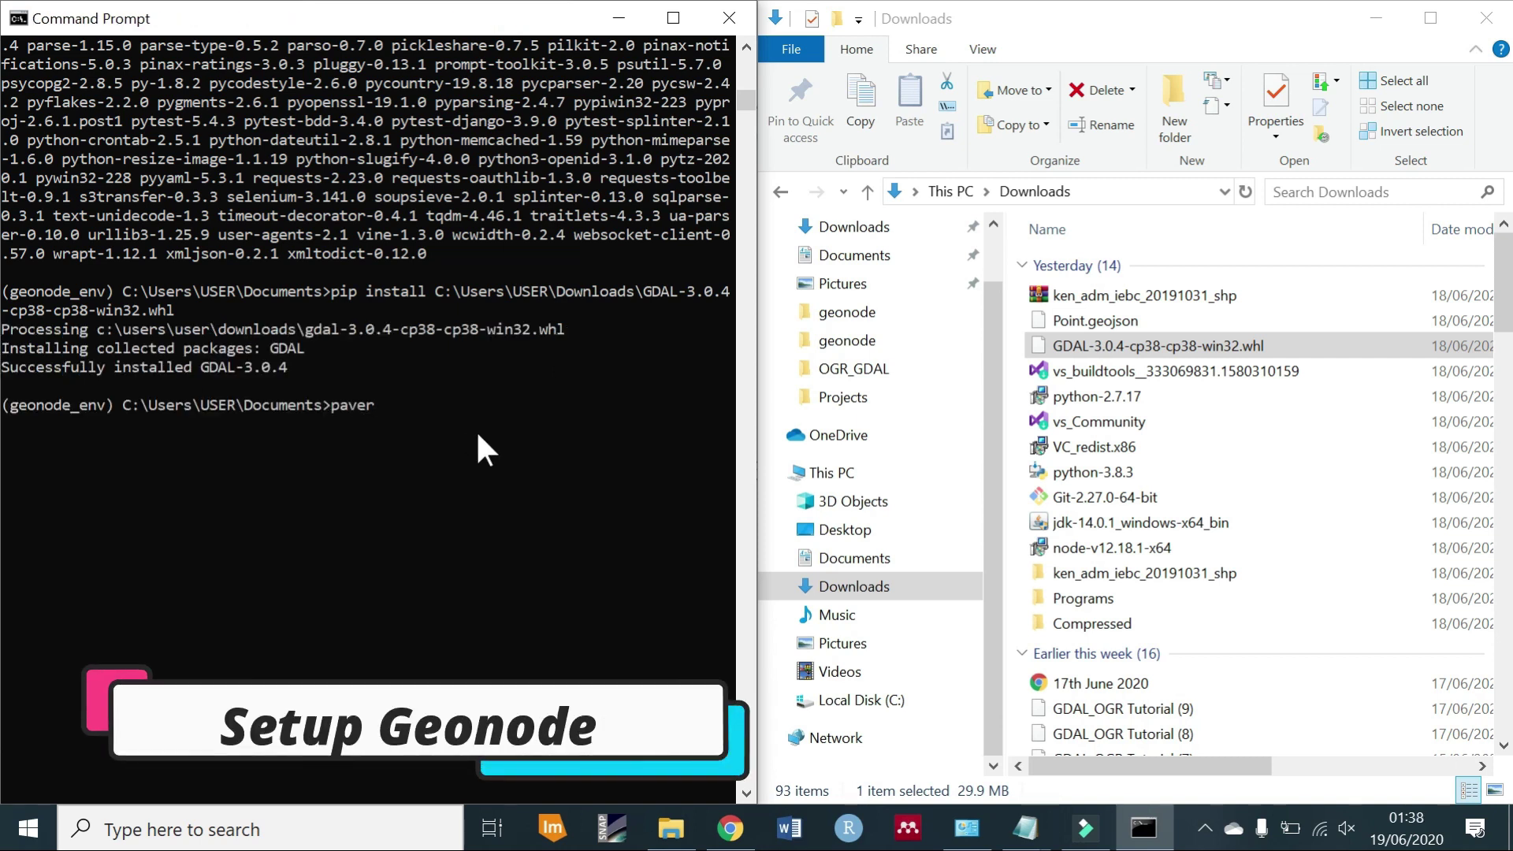
text( setup)
Run paver setup, then float and raise the console window and minimize Chrome.
key(Return)
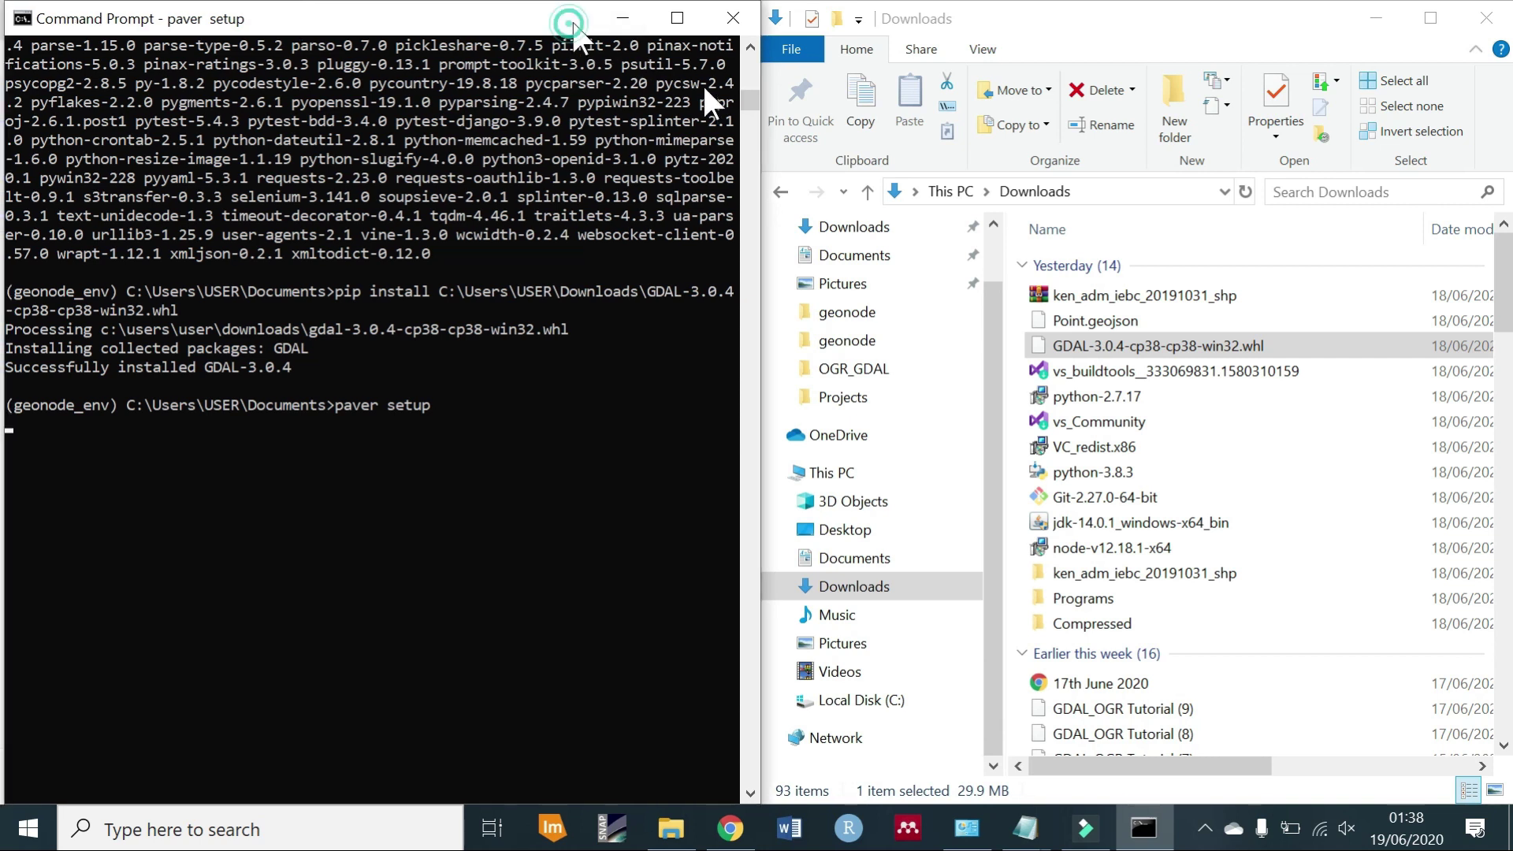
drag(574, 17, 1146, 87)
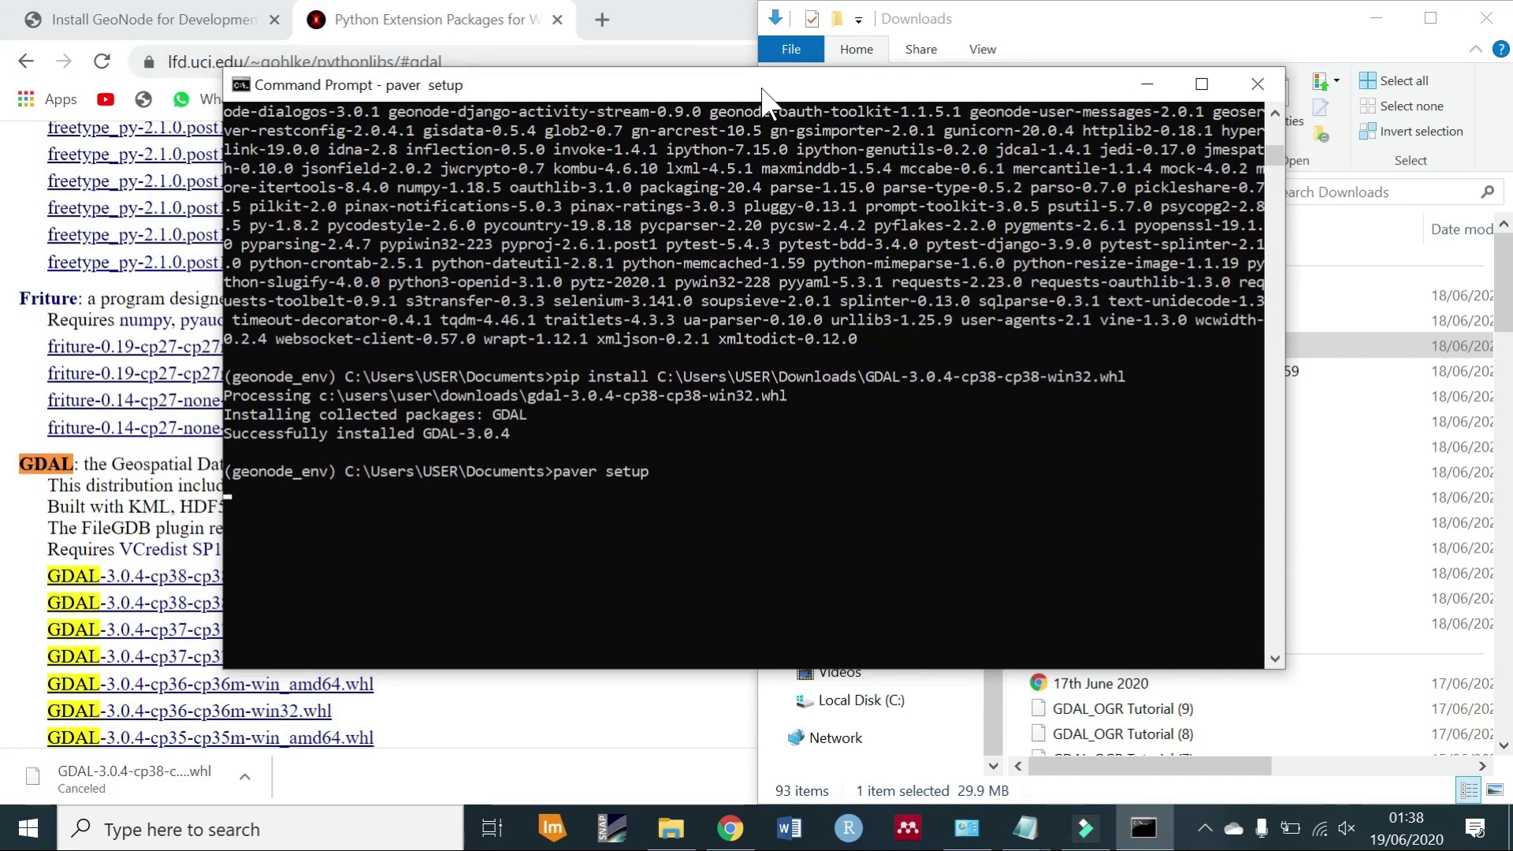
drag(763, 89, 764, 32)
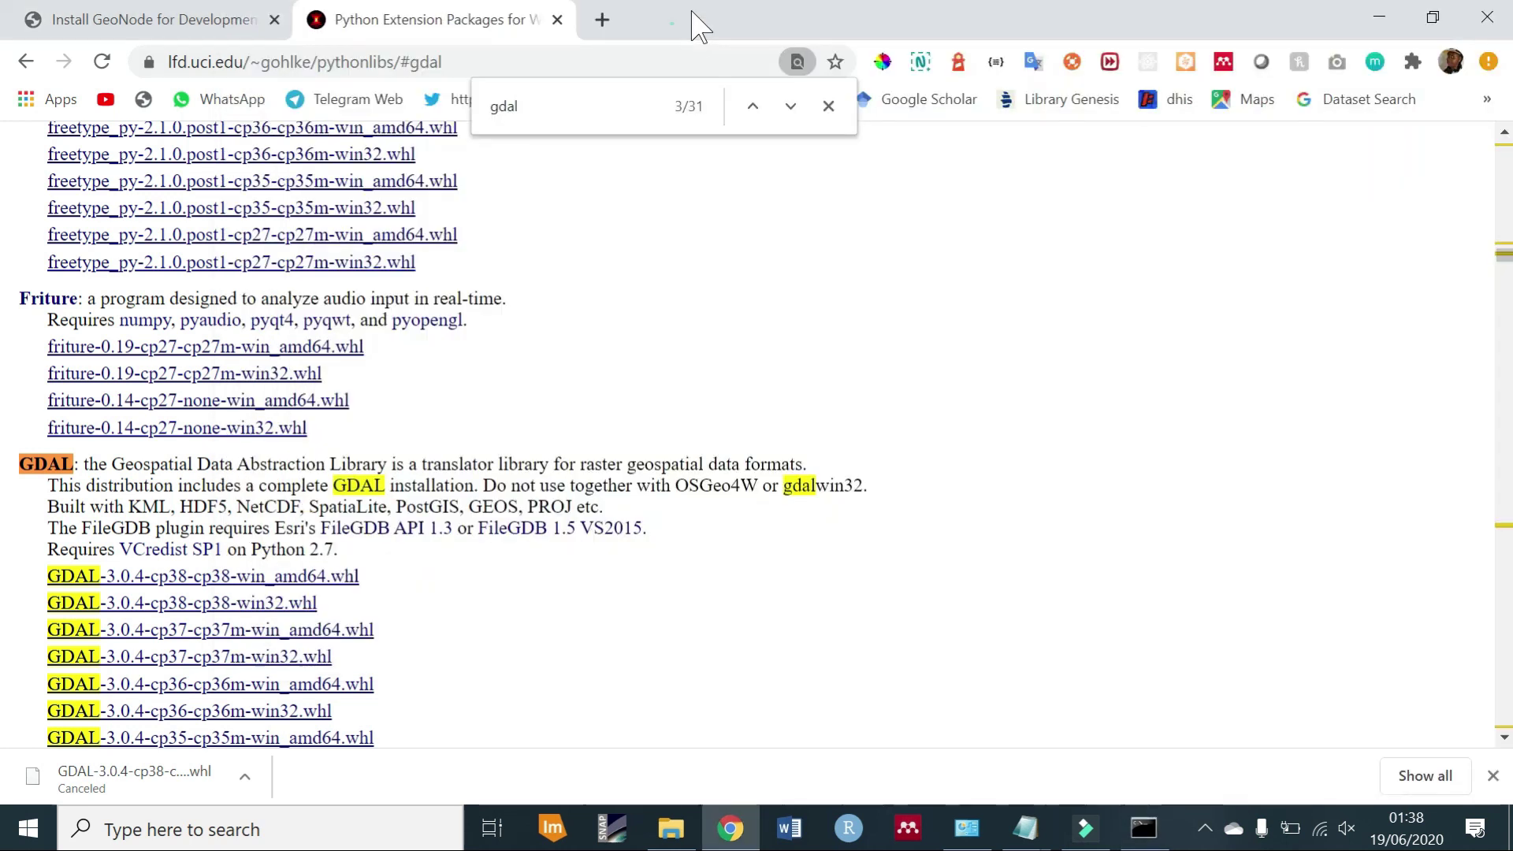
click(666, 5)
click(1379, 18)
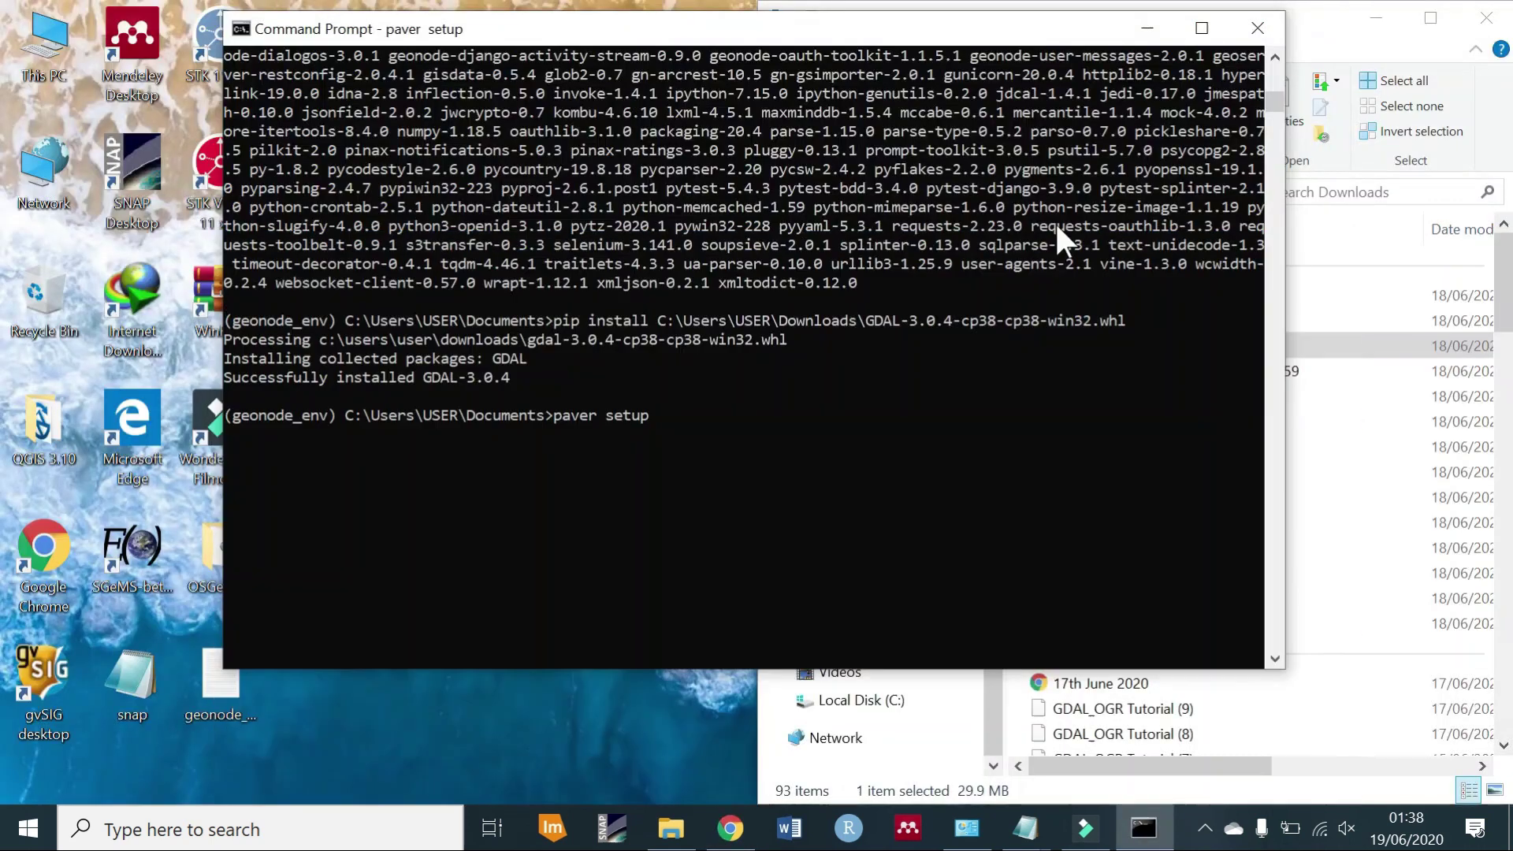
Change into the geonode folder and rerun paver setup there, following its output.
click(826, 456)
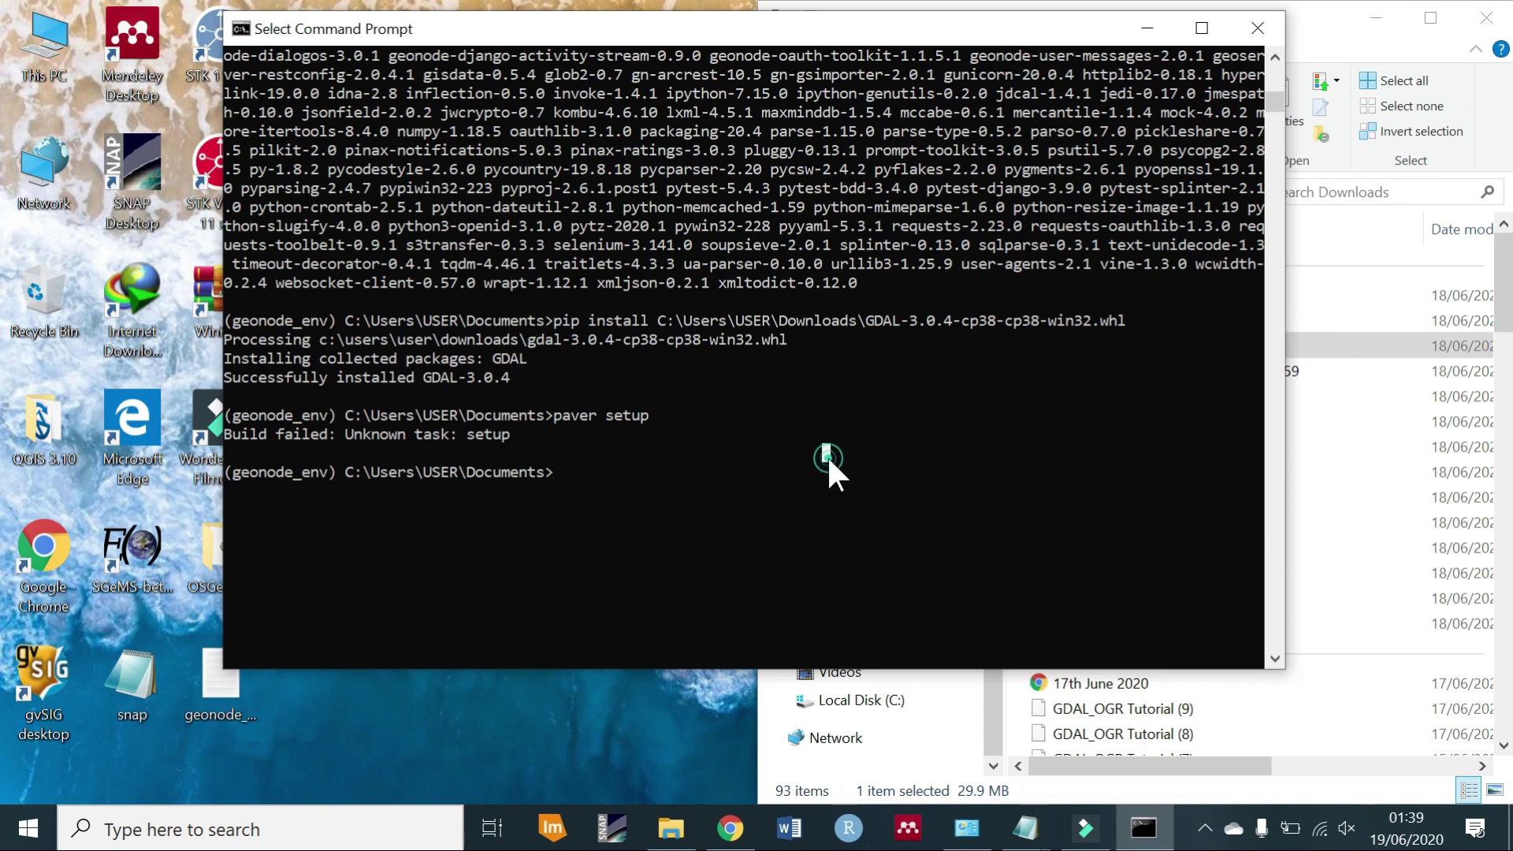
text(cd ge)
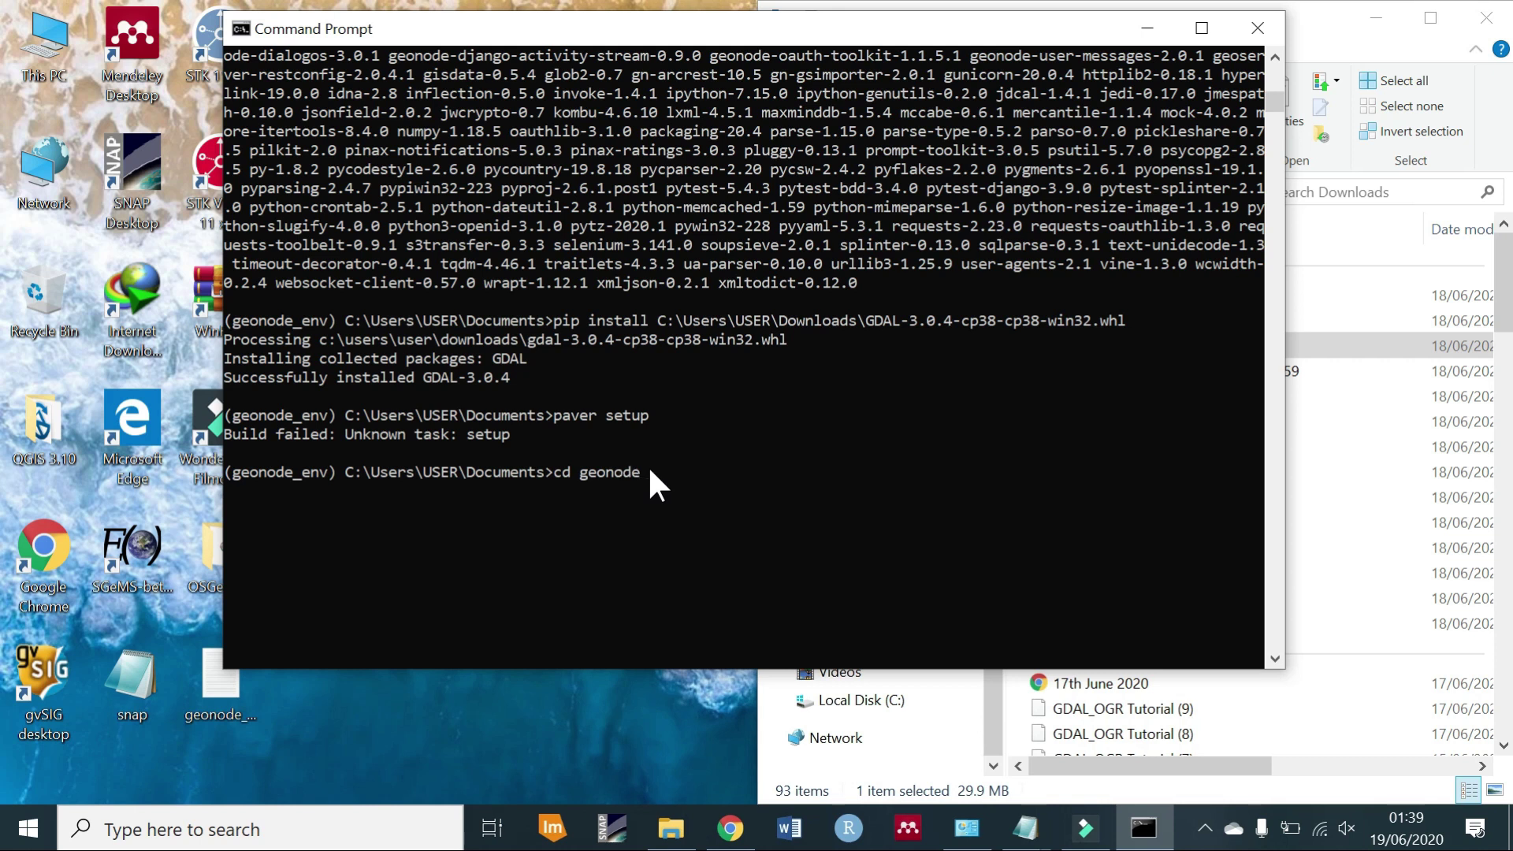
text(onode)
key(Return)
key(Up)
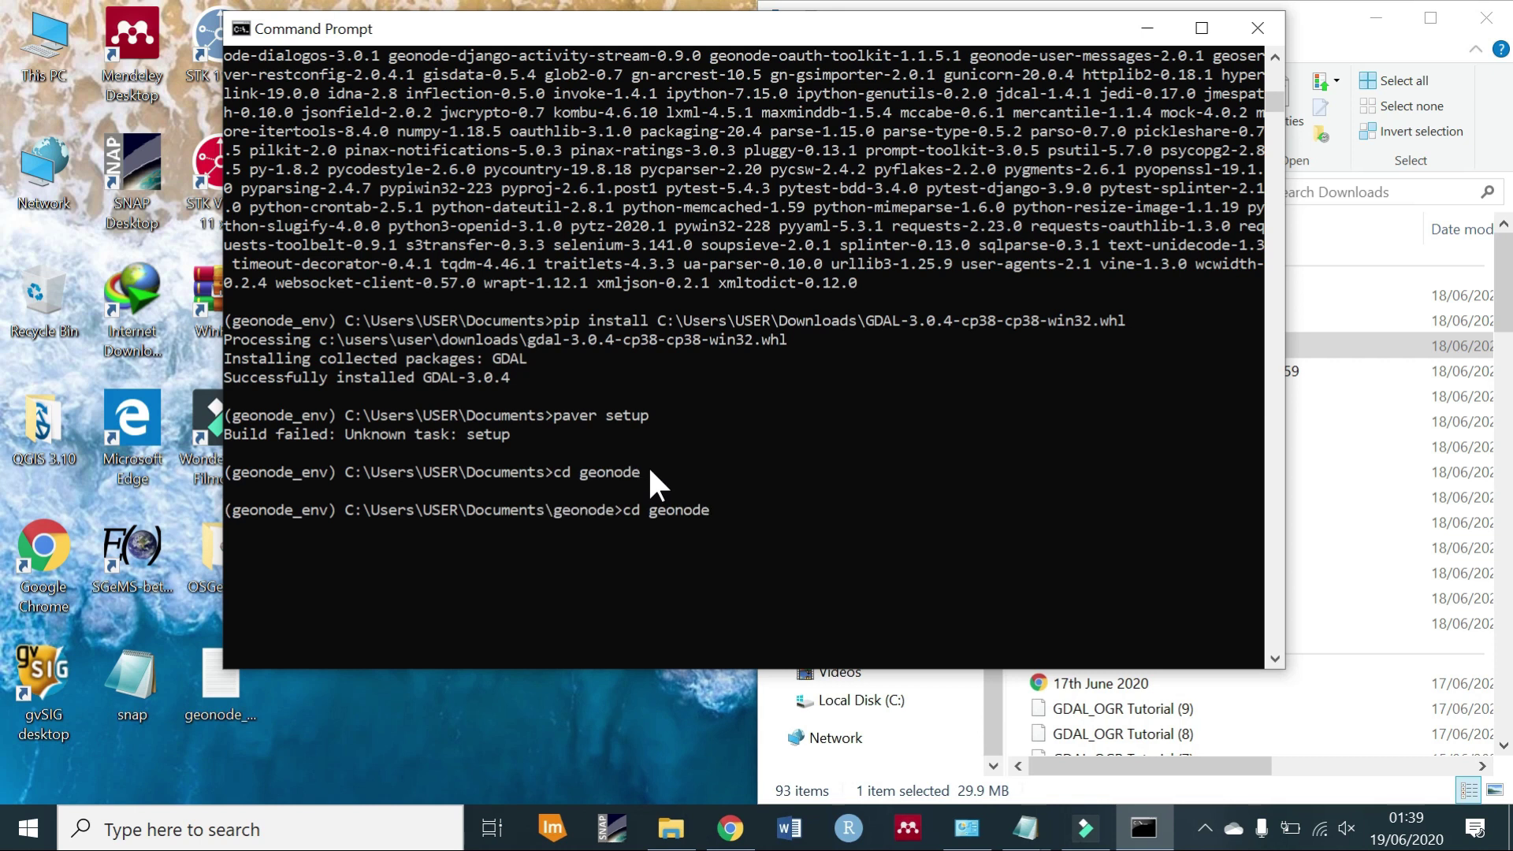
key(Up)
key(Return)
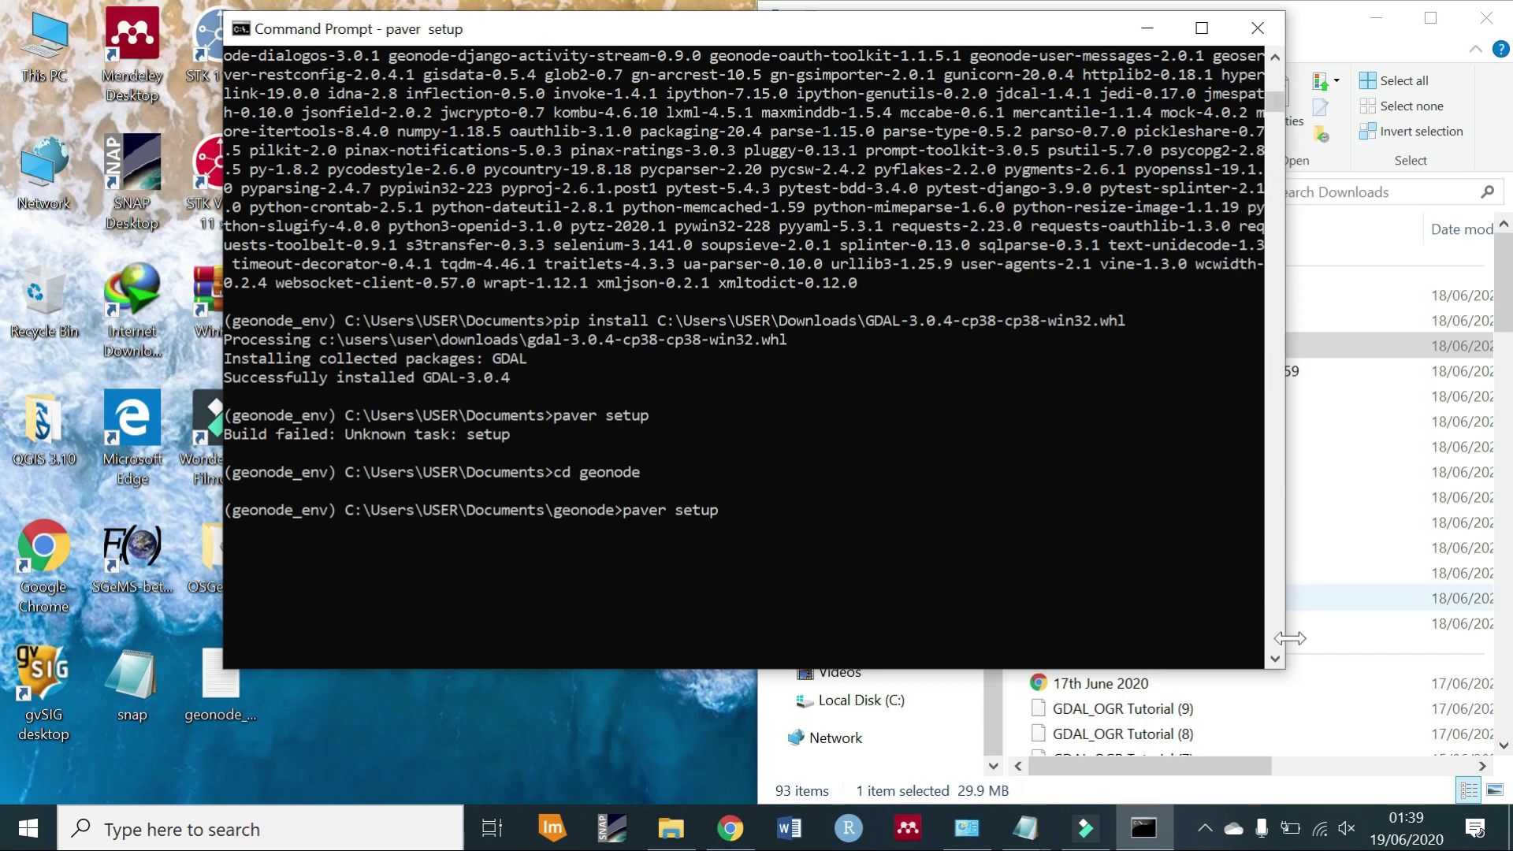
click(1275, 660)
click(1276, 661)
click(1276, 659)
click(1275, 659)
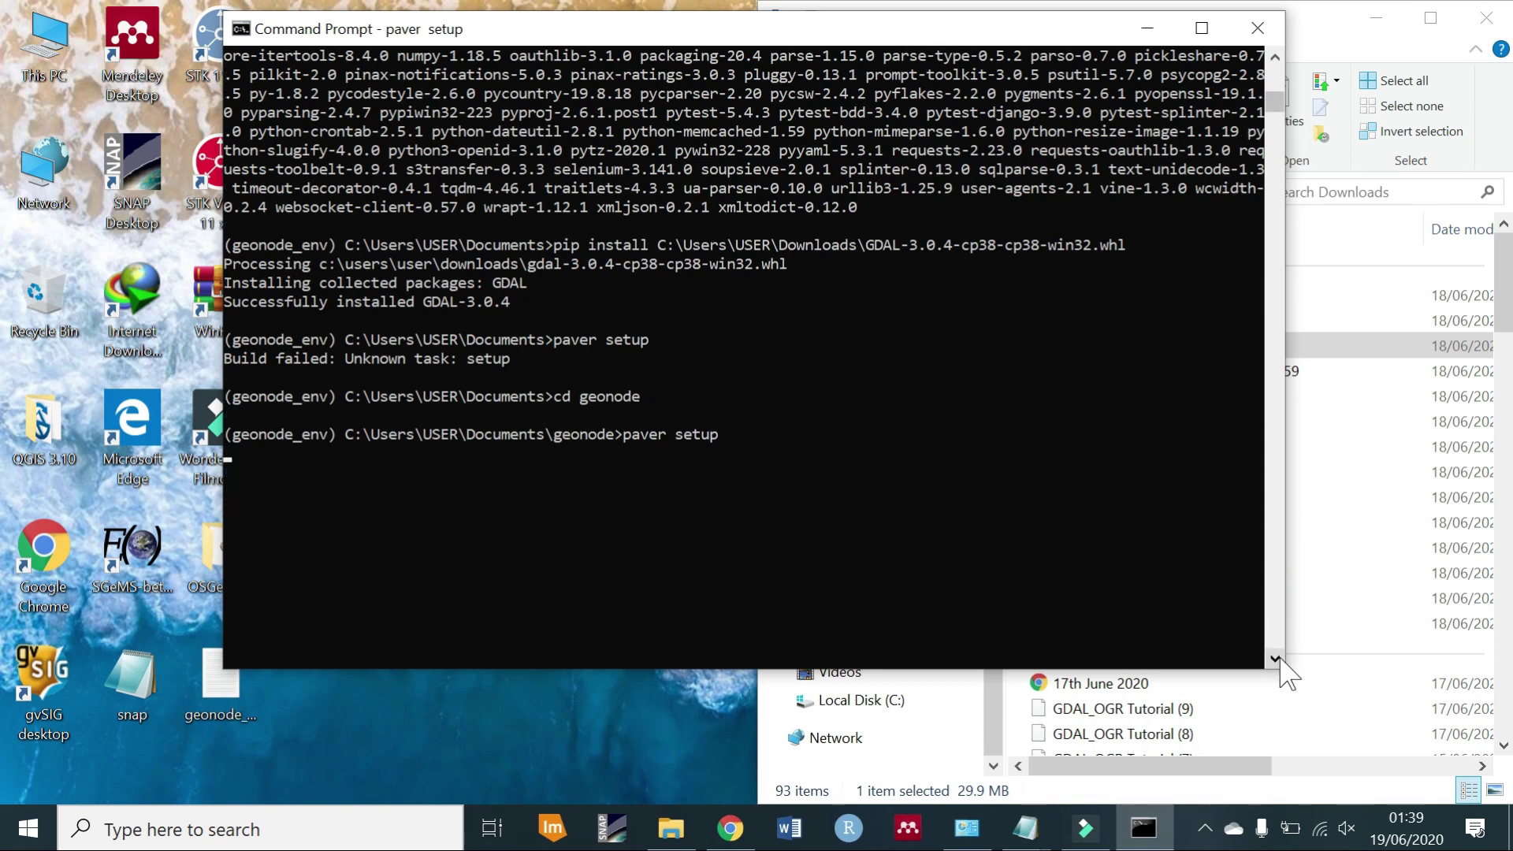
click(1276, 659)
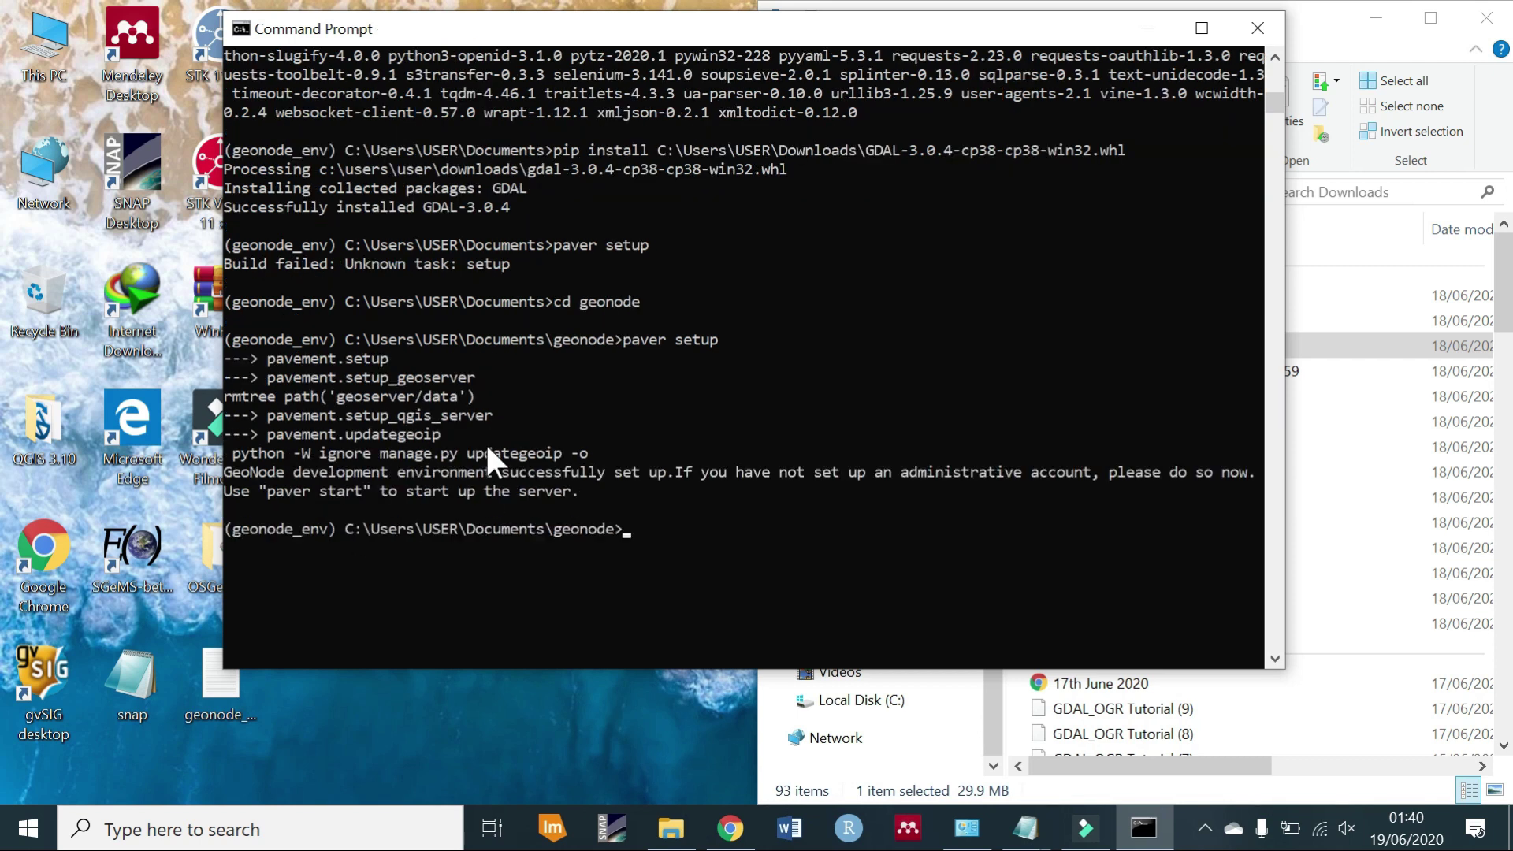
Highlight the two GeoNode success lines, then clear the console selection.
drag(593, 486, 223, 489)
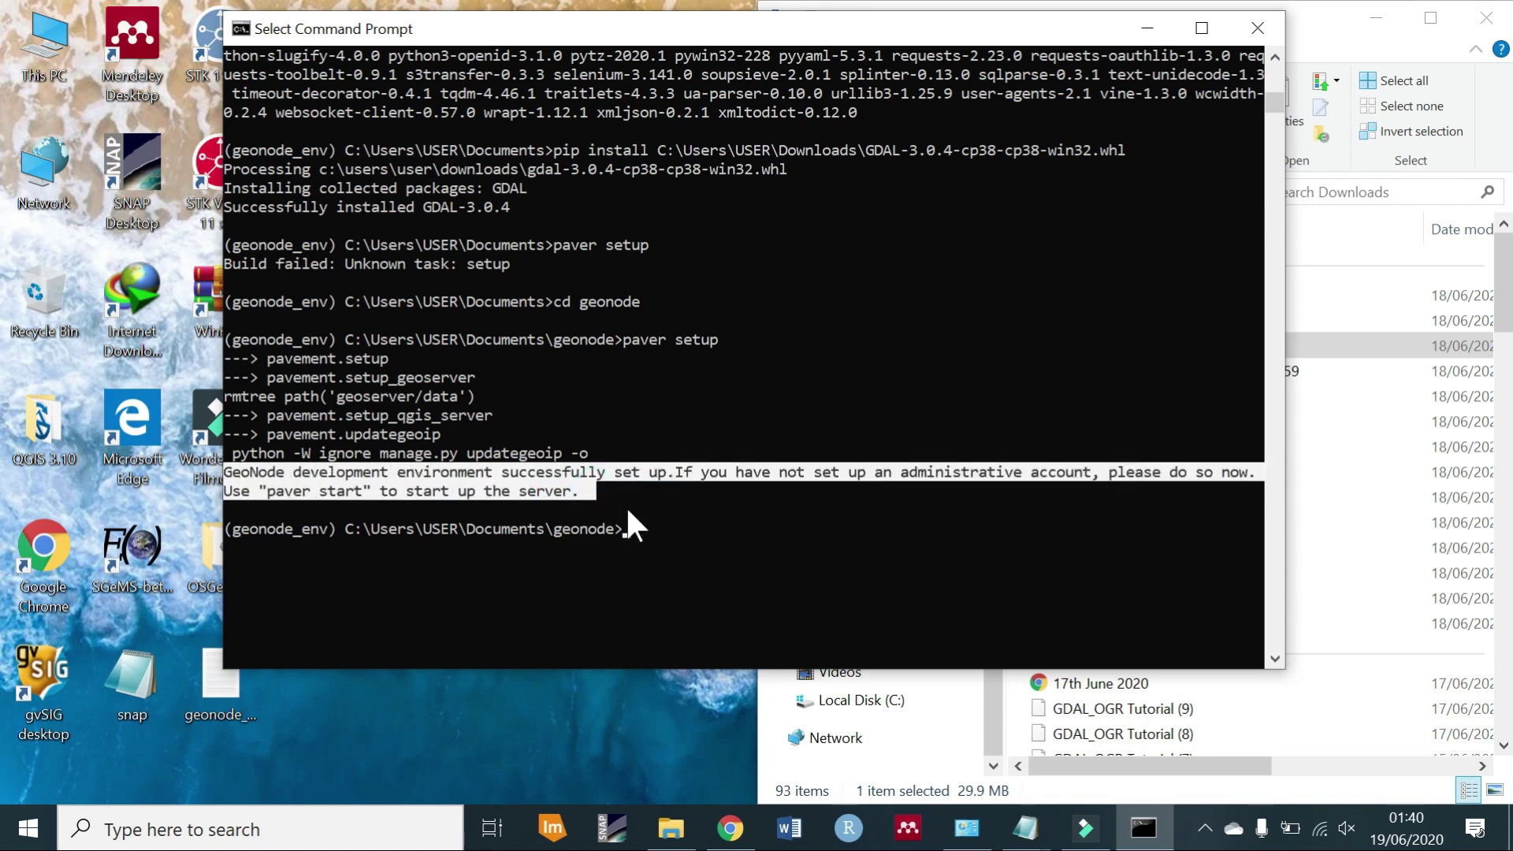
click(630, 510)
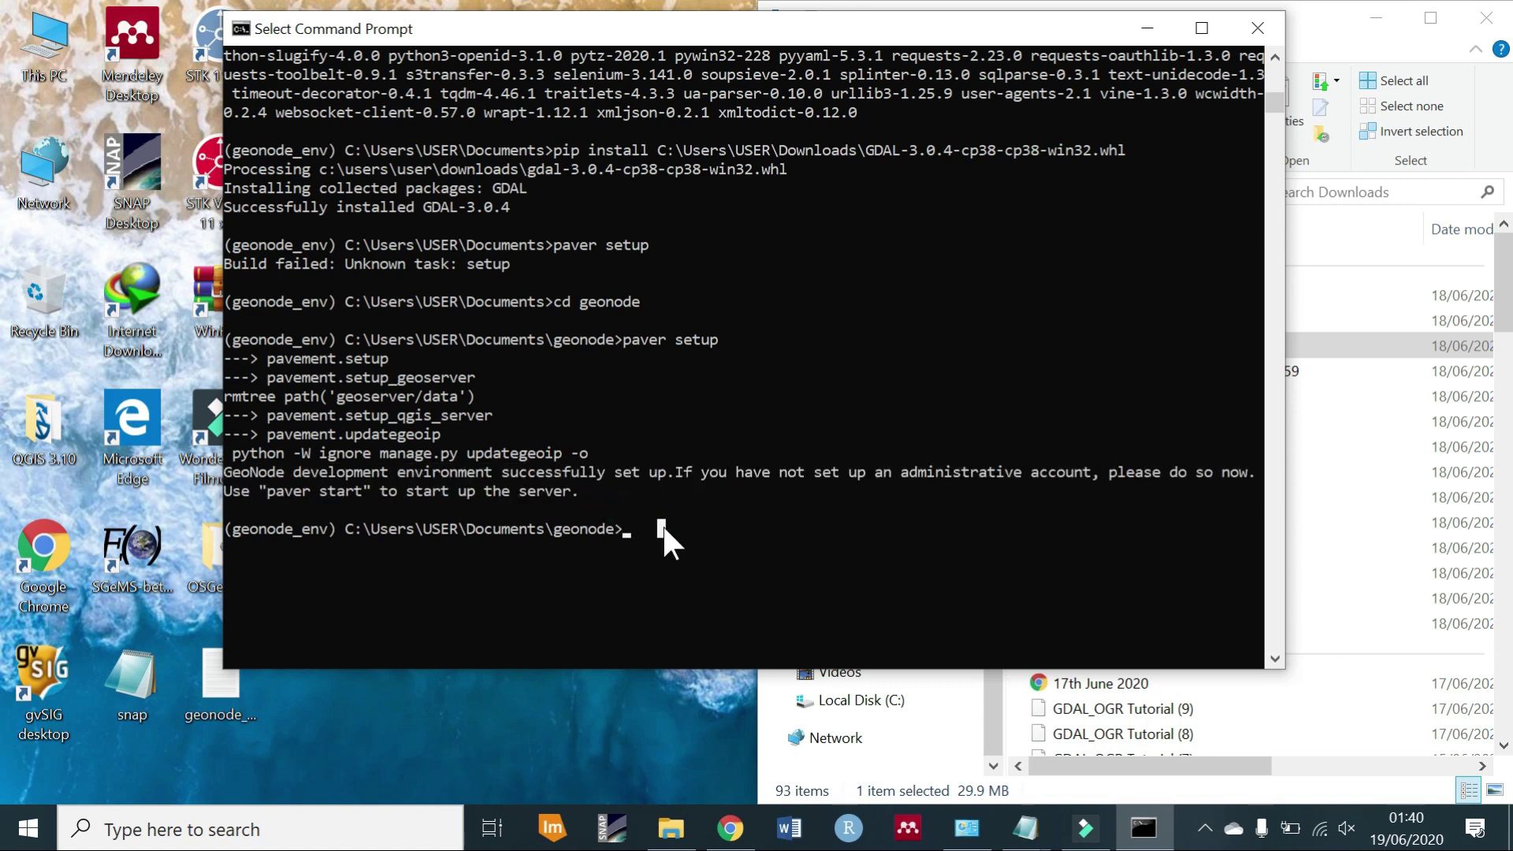
text(paver)
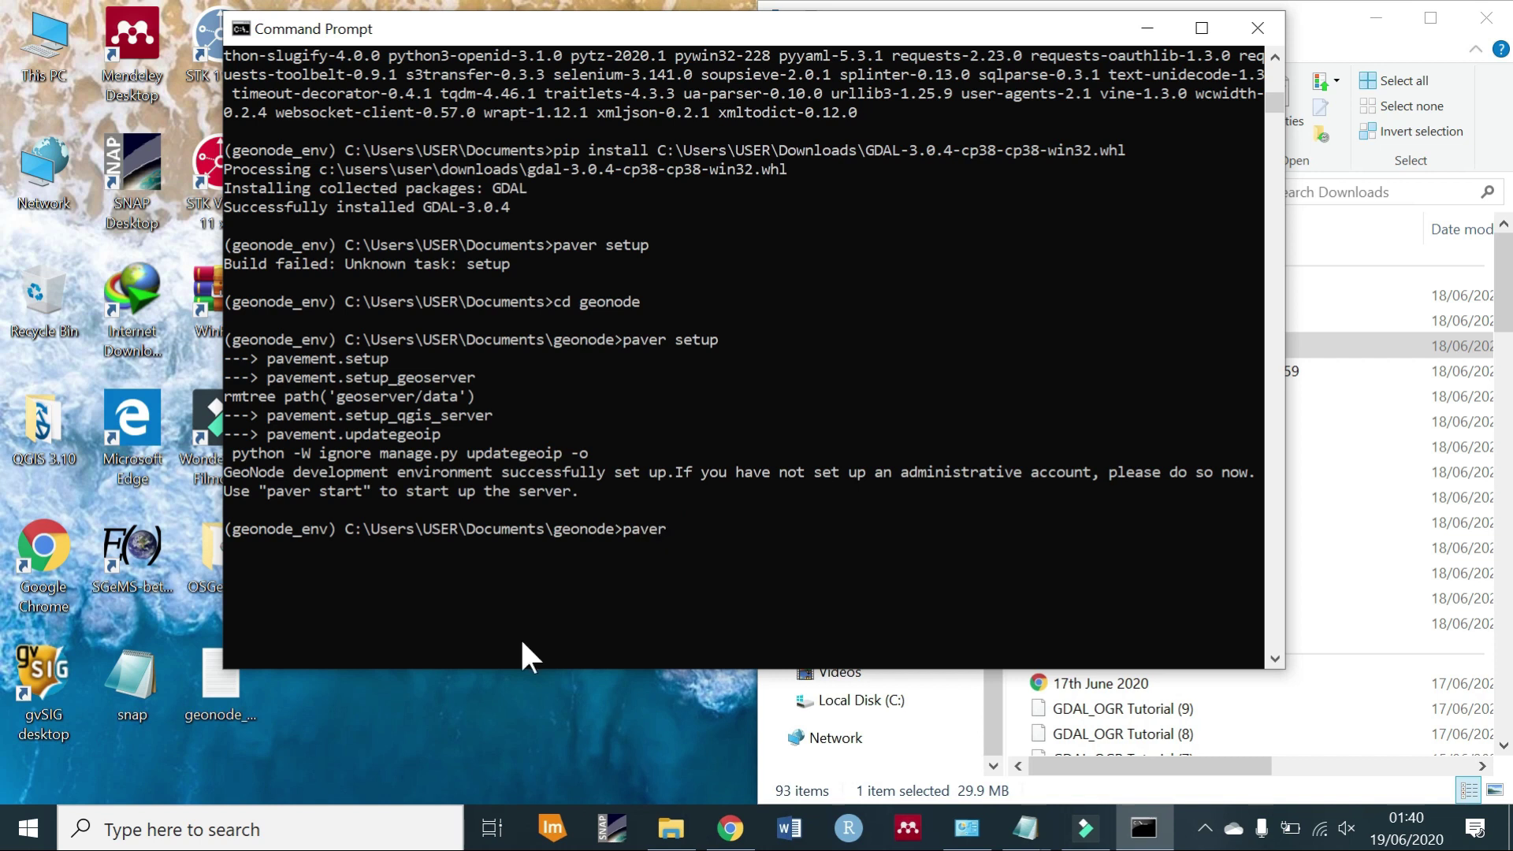
text( sync)
Run paver sync and follow the ratings migration and 301-object fixture install to completion.
key(Return)
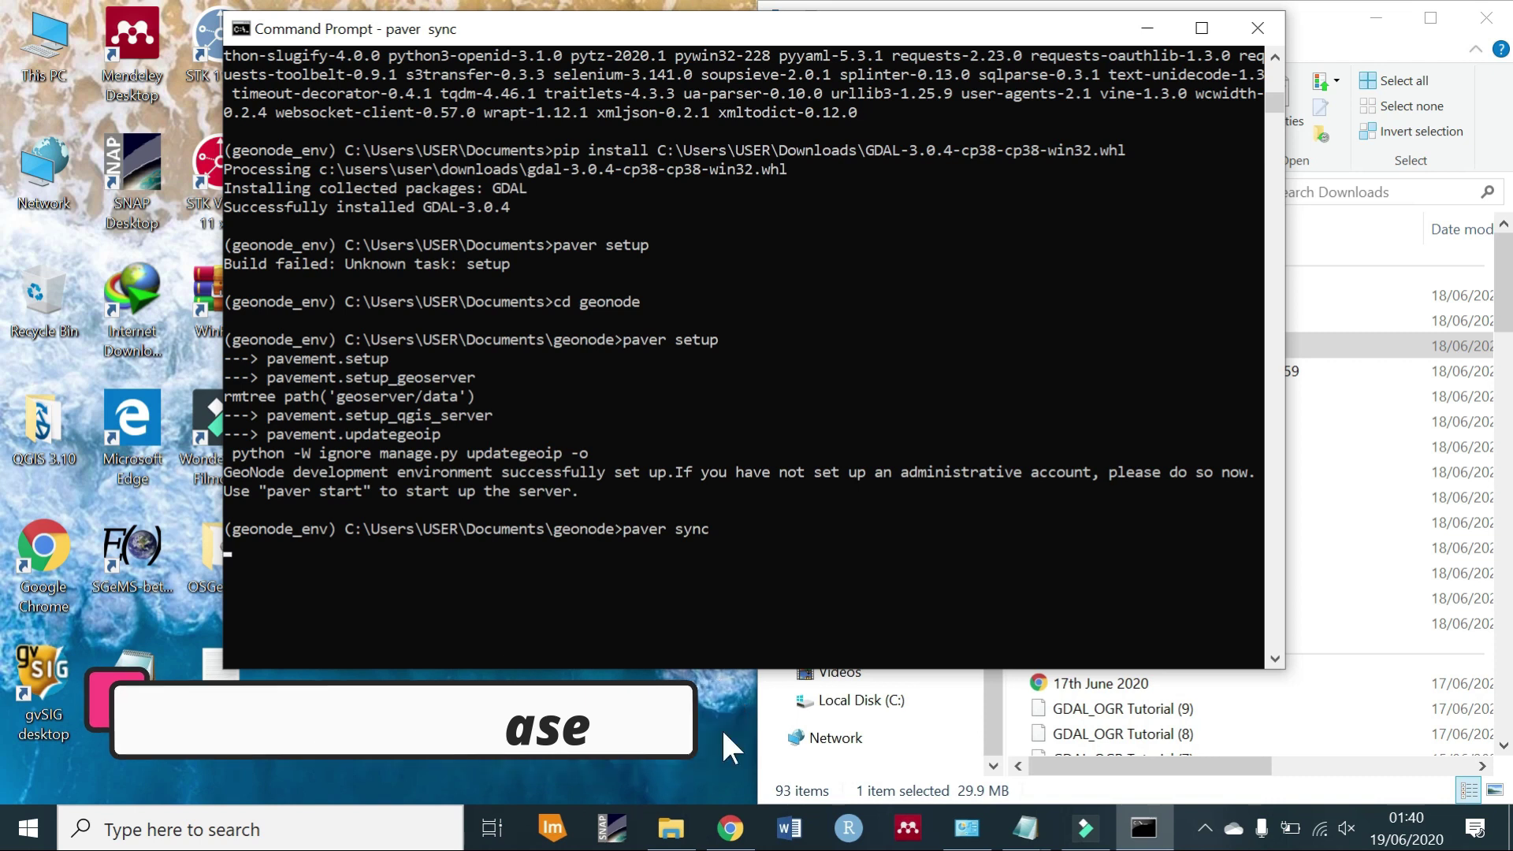
click(1275, 659)
click(1274, 659)
click(1274, 659)
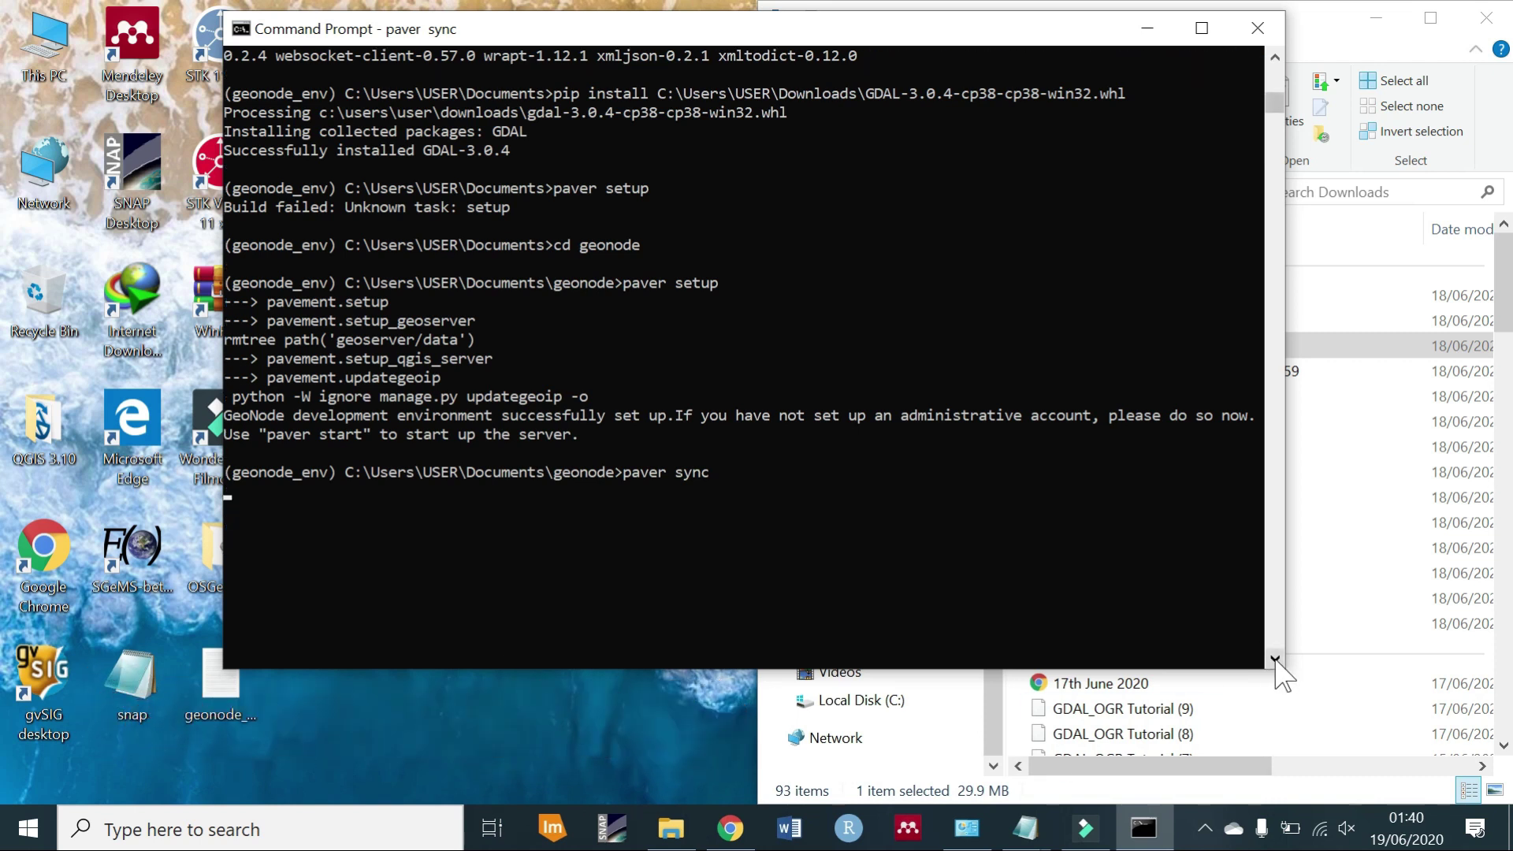
click(1275, 659)
click(1275, 660)
click(1275, 660)
click(1274, 659)
click(1274, 659)
click(1275, 659)
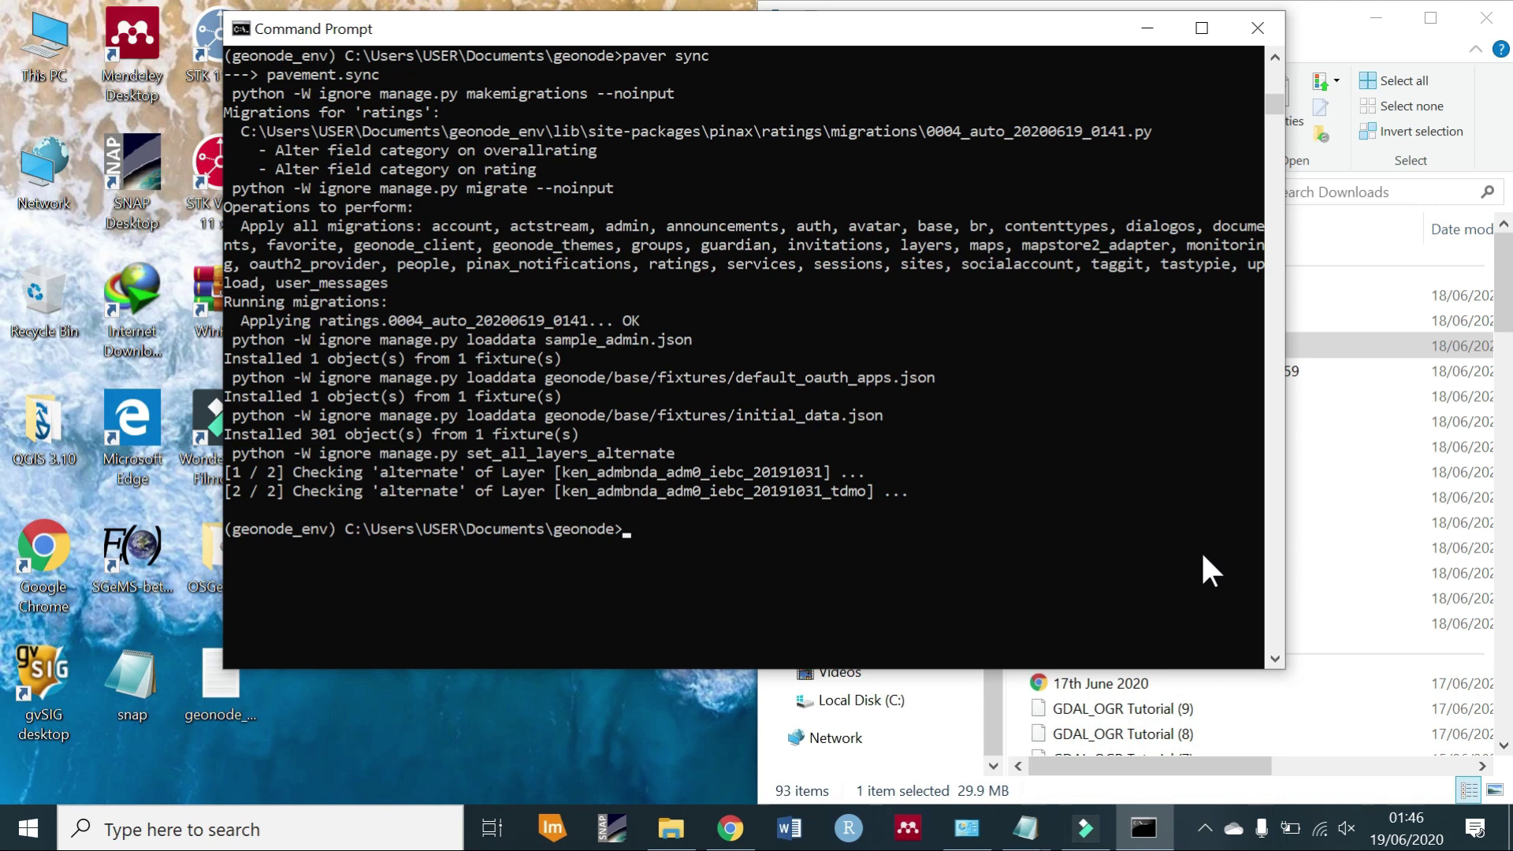
click(1095, 544)
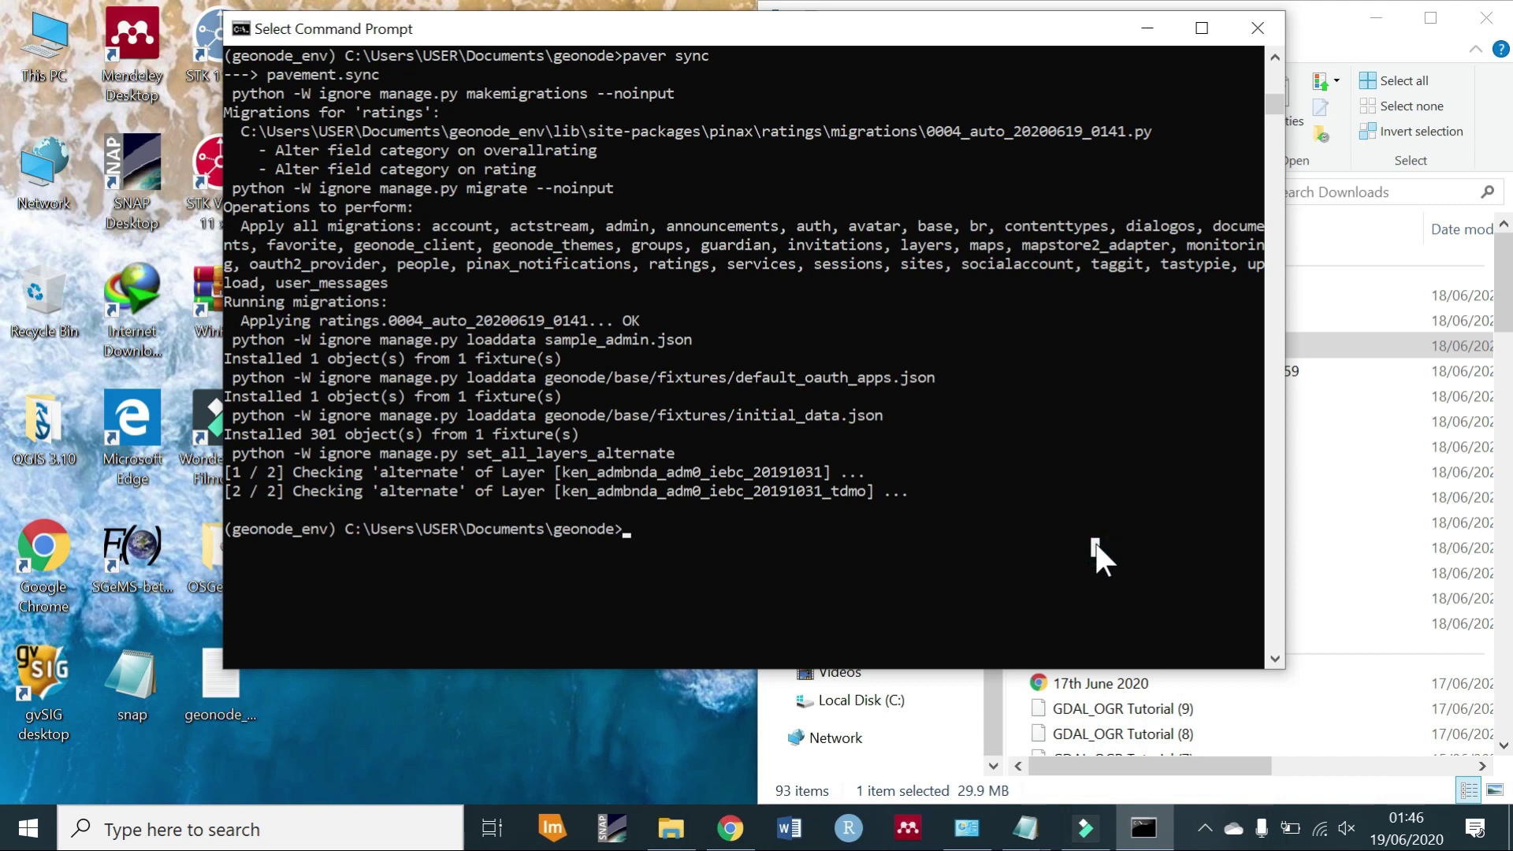
text(paver)
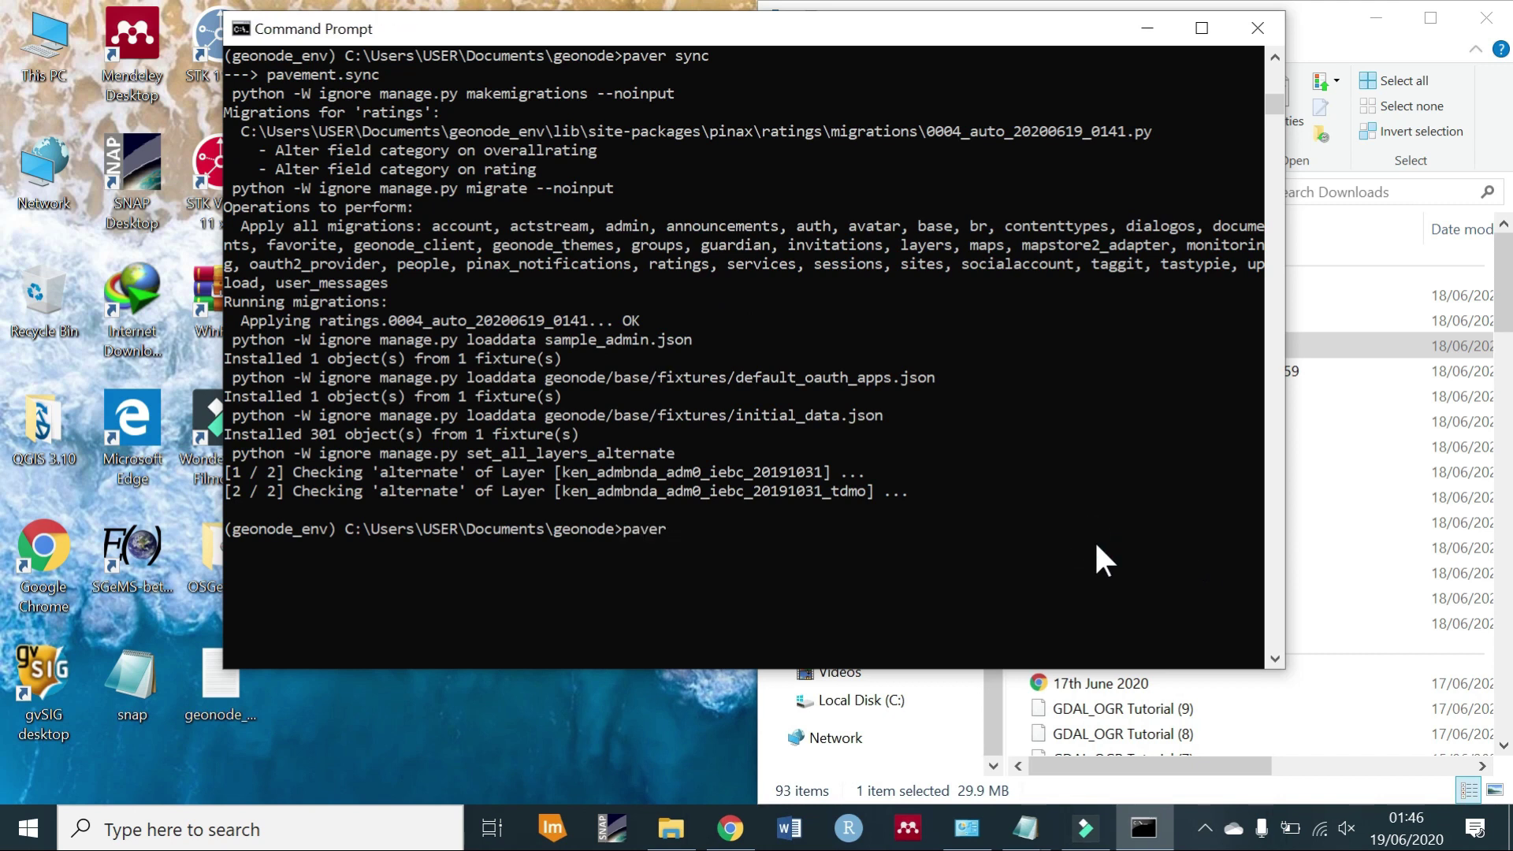
text( start)
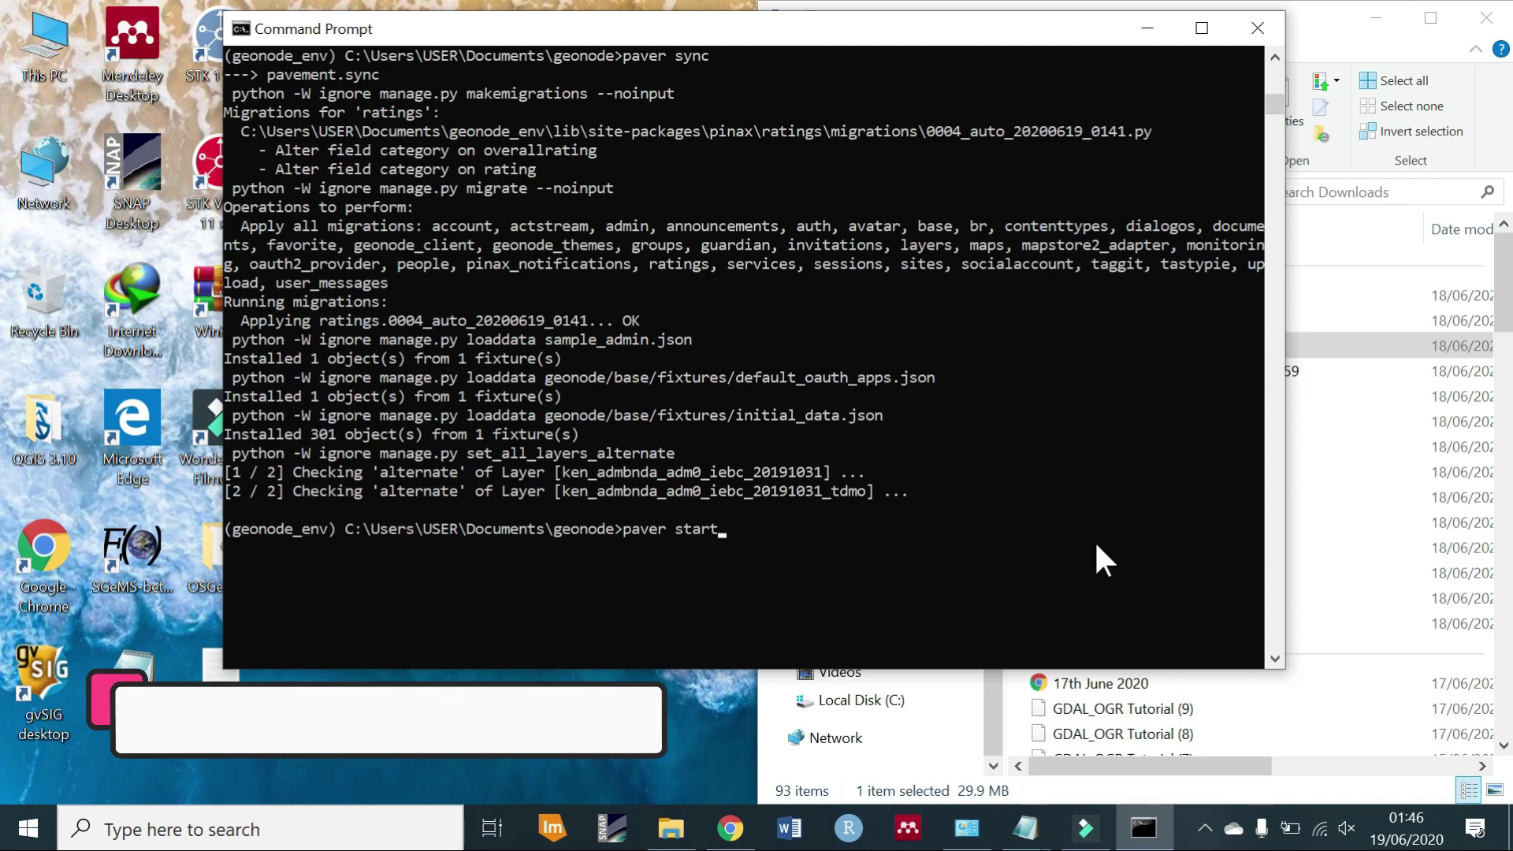
text( --j)
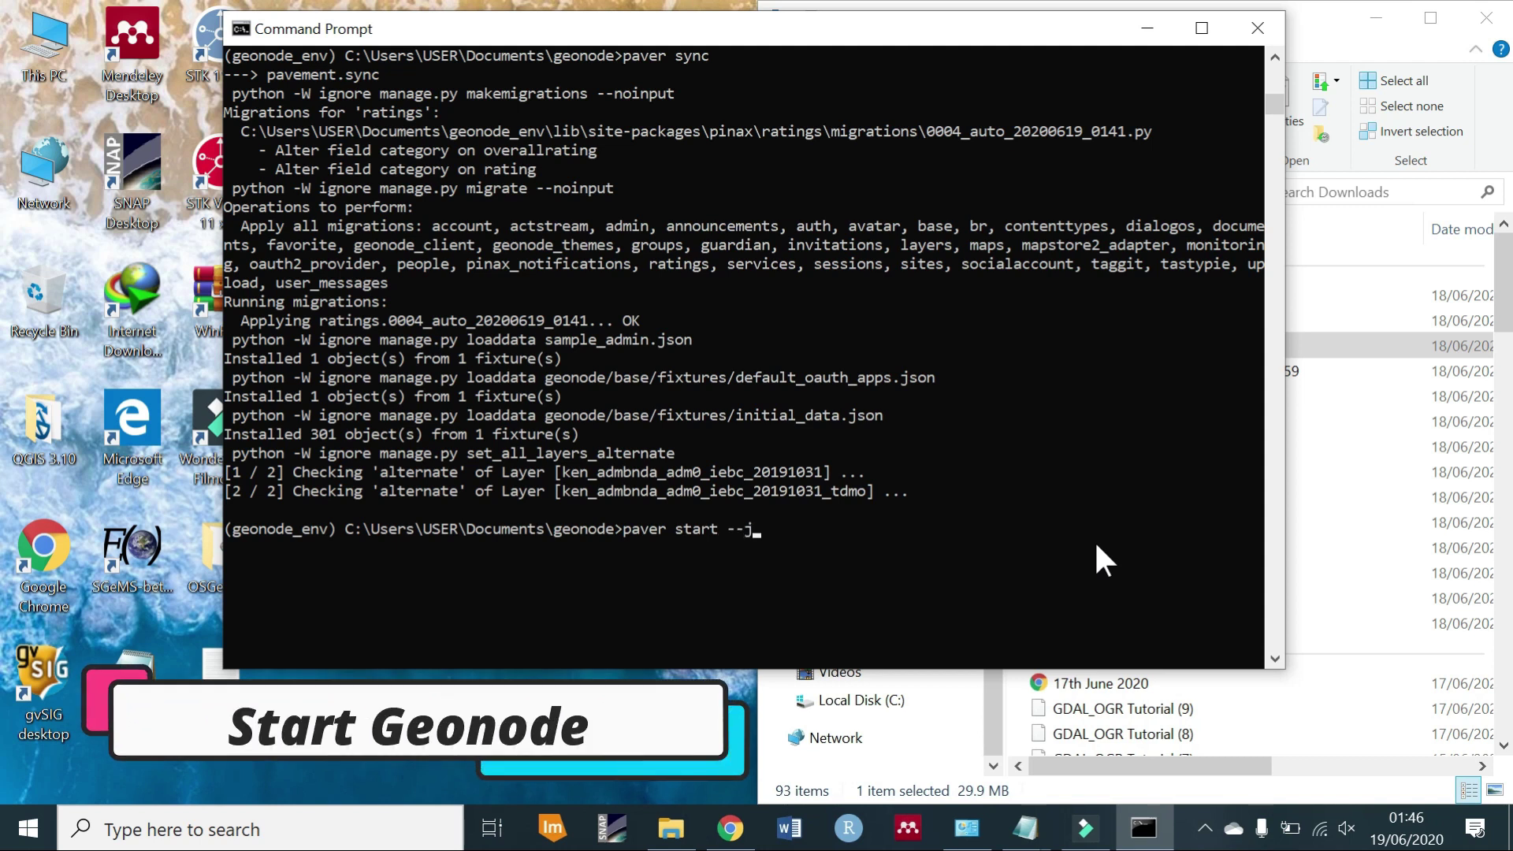
text(ava-p)
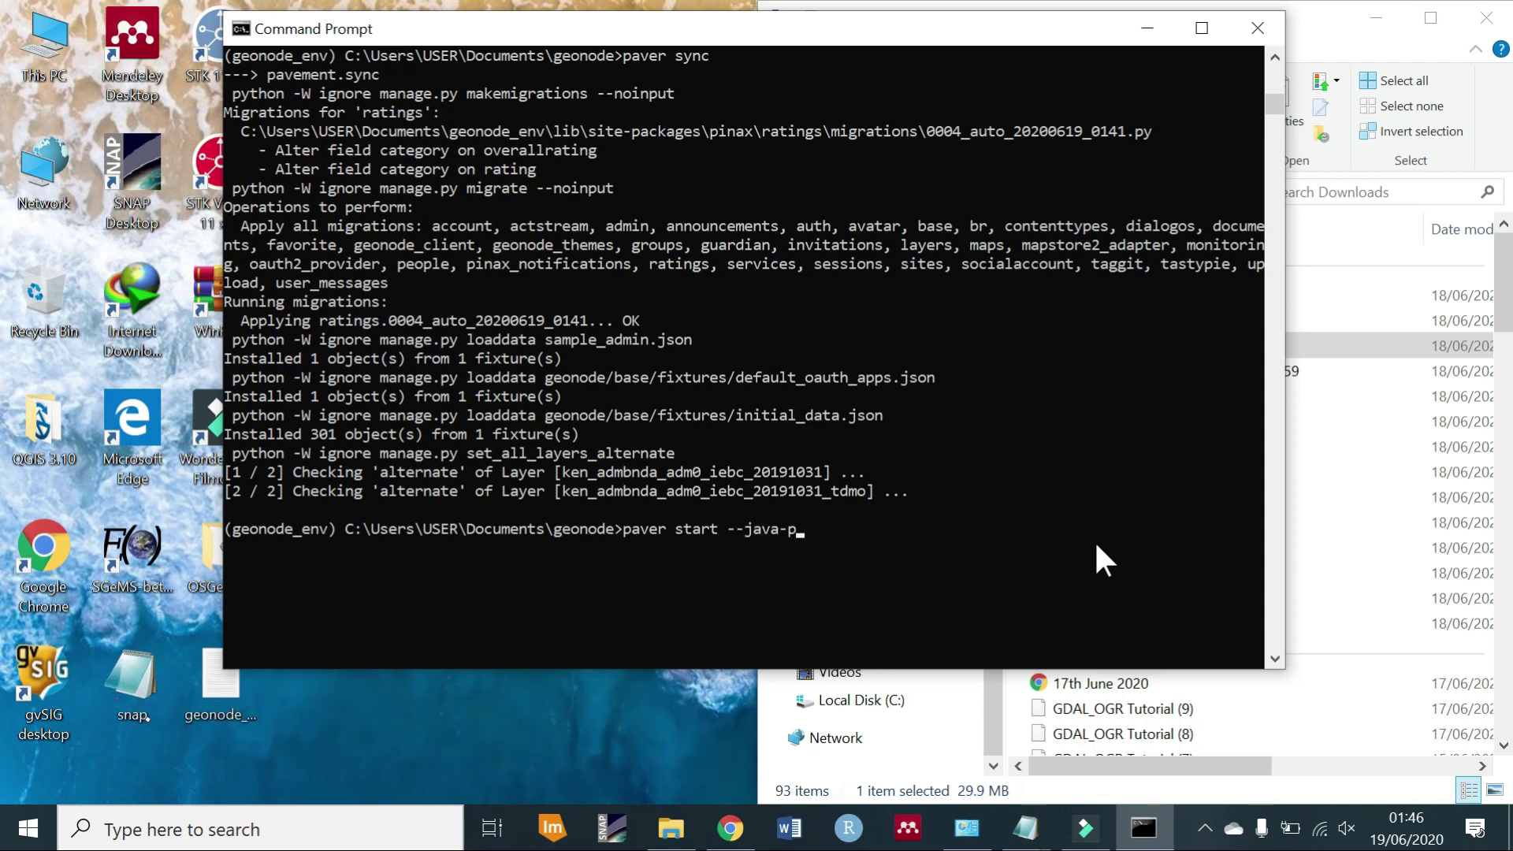
text(ath=)
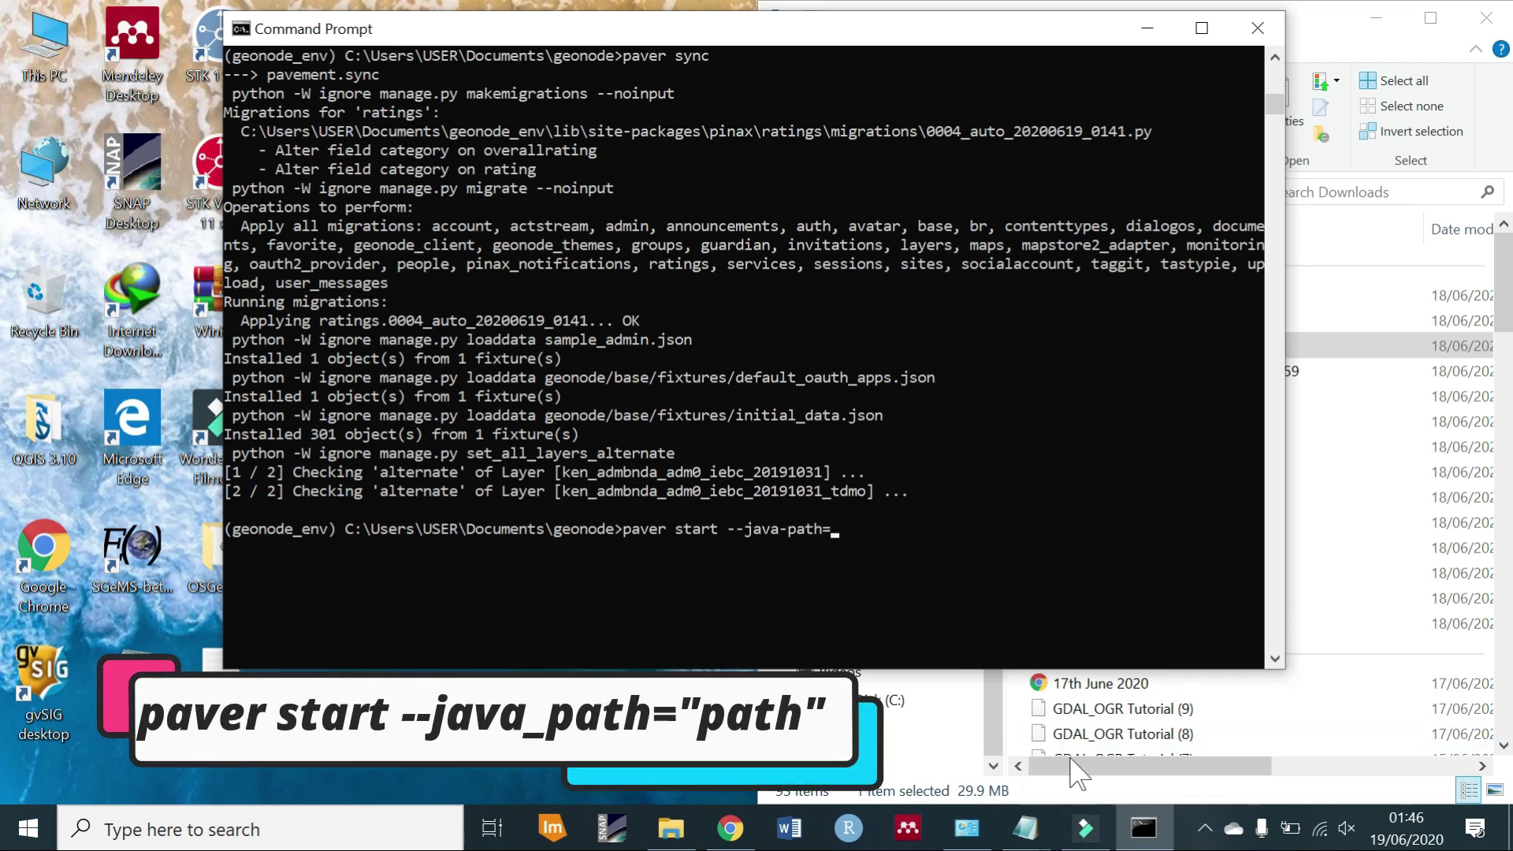
Browse File Explorer to C:\Program Files\Java\jdk-14.0.1\bin.
drag(1053, 43, 565, 63)
click(905, 698)
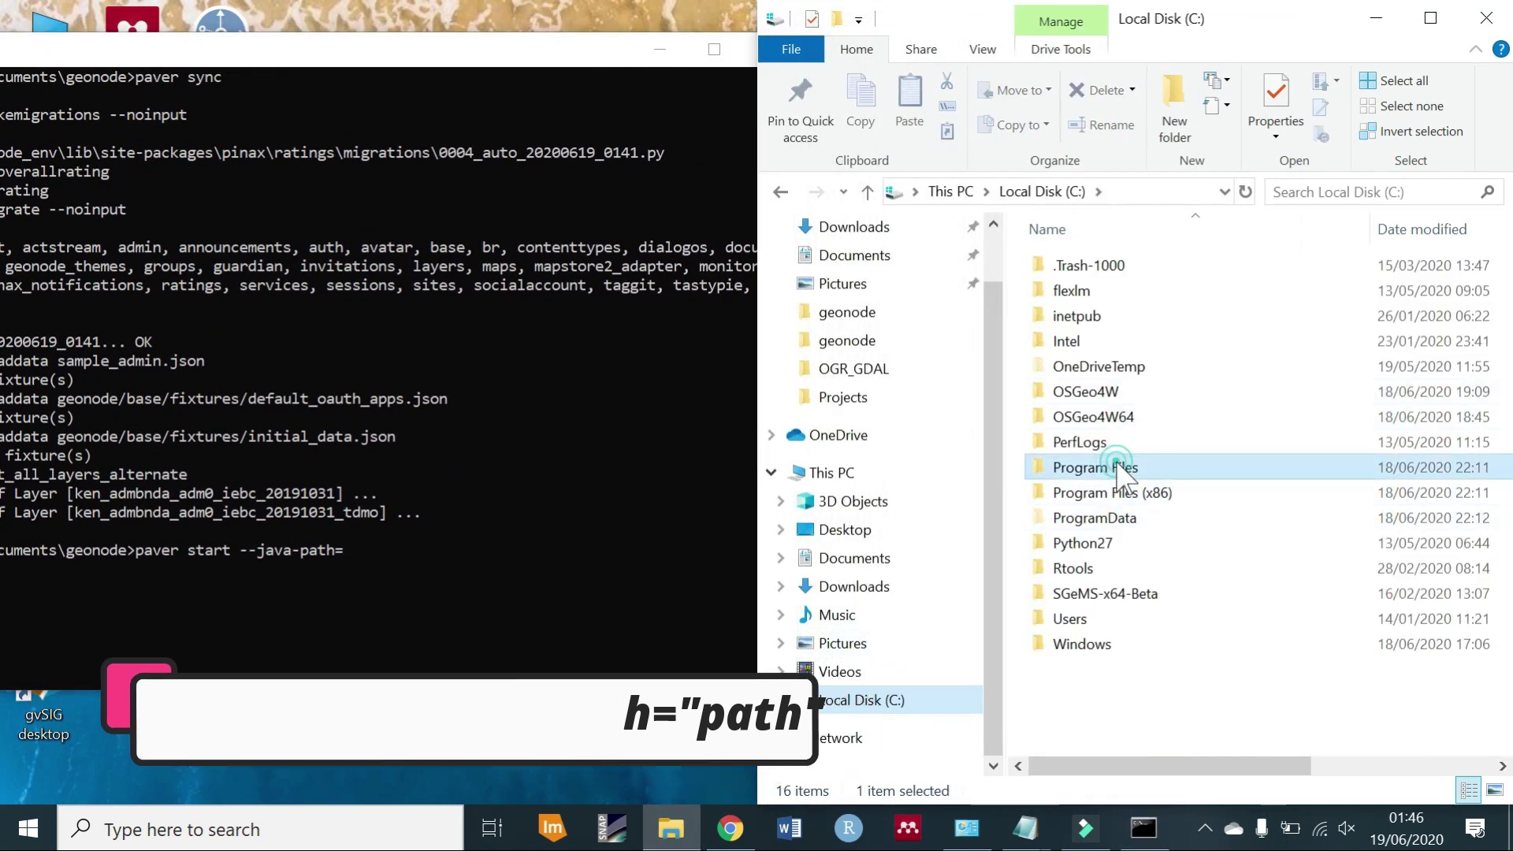
double_click(1125, 470)
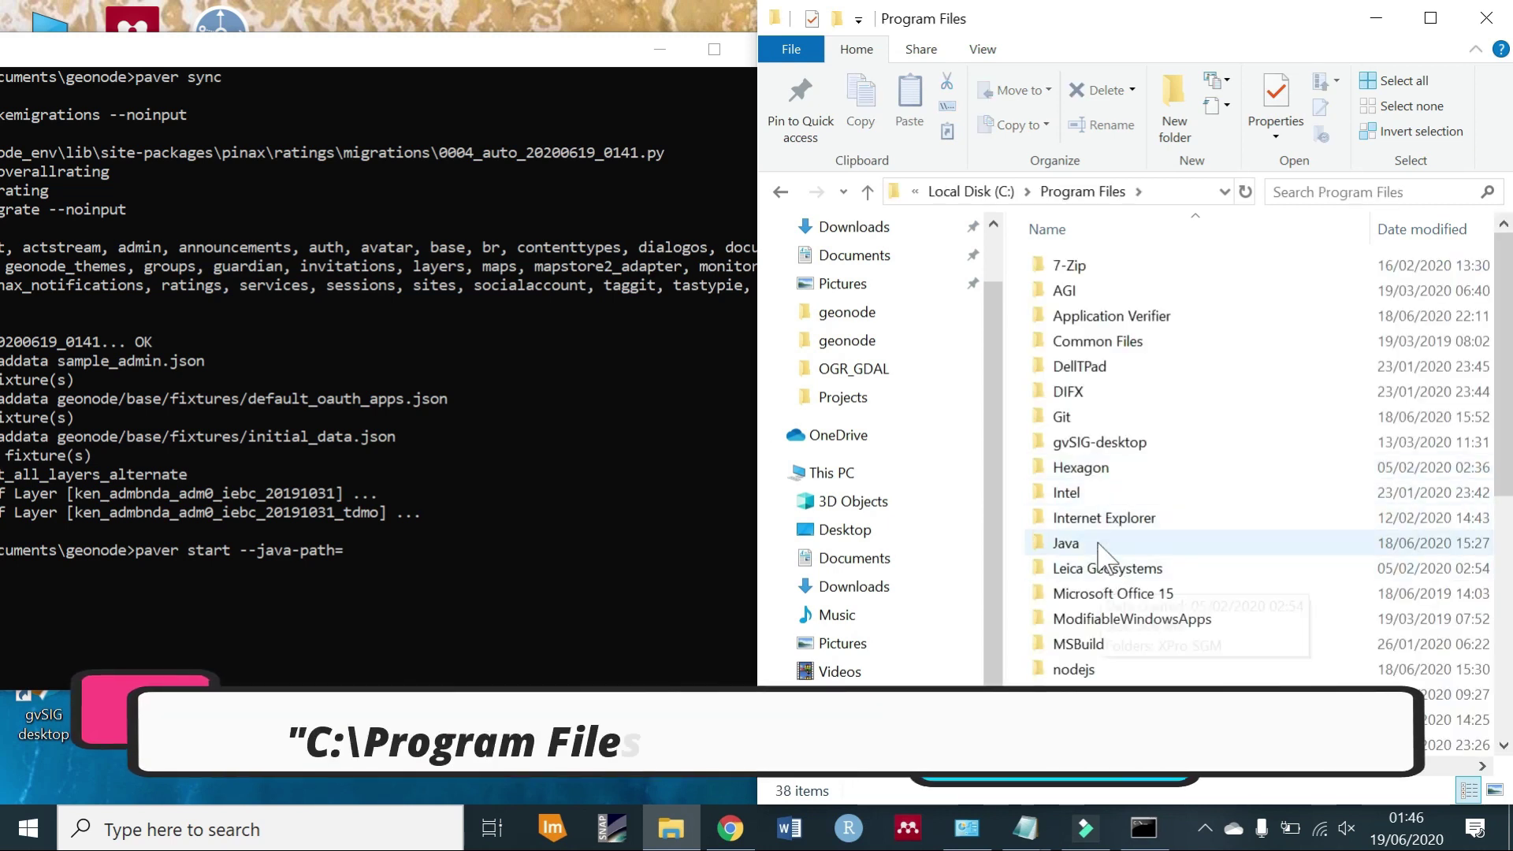
double_click(1097, 542)
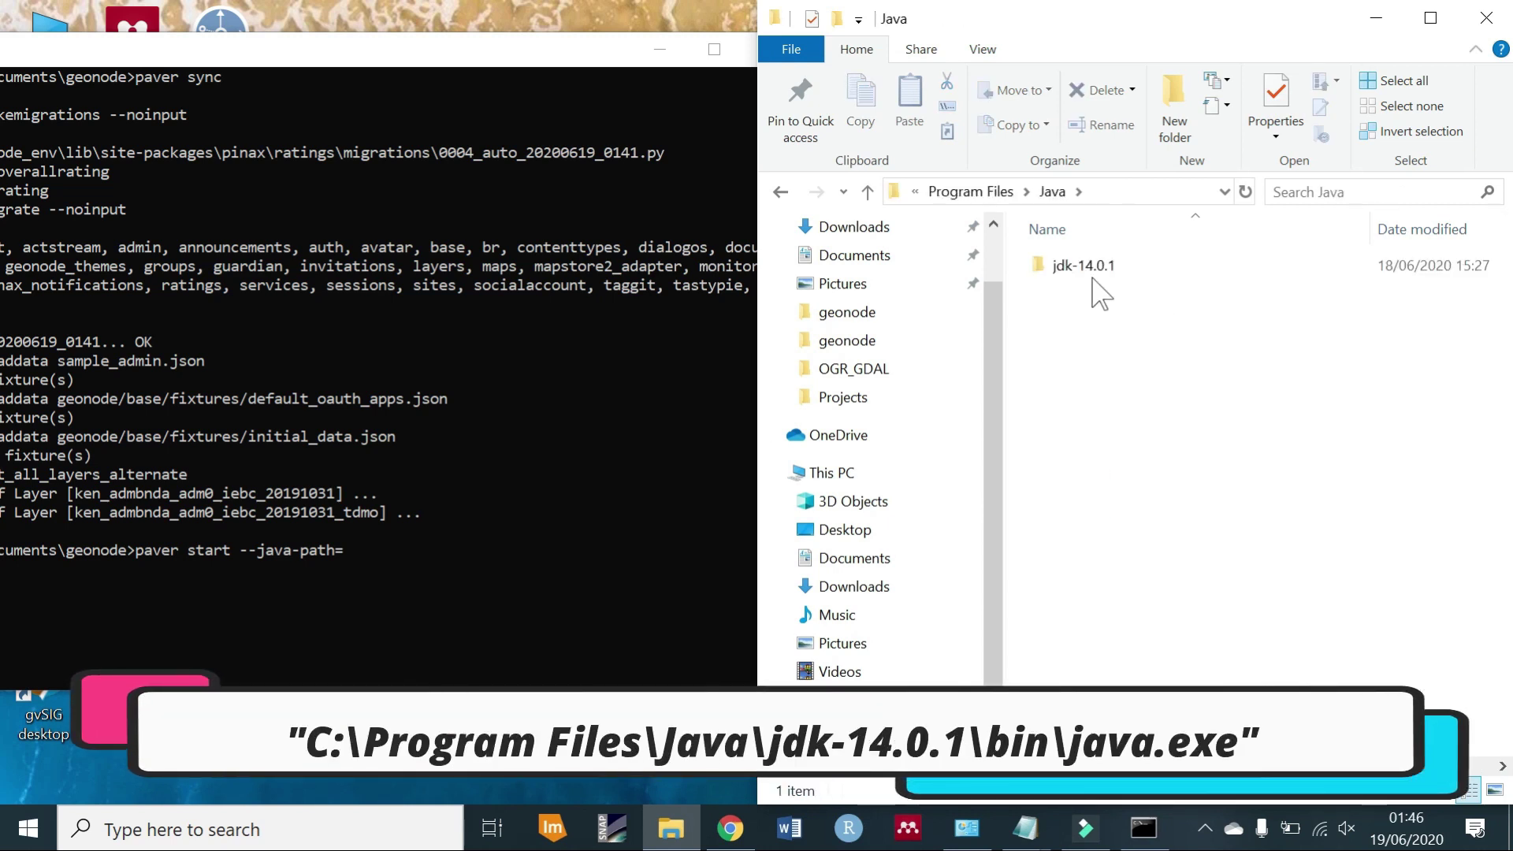
click(1097, 272)
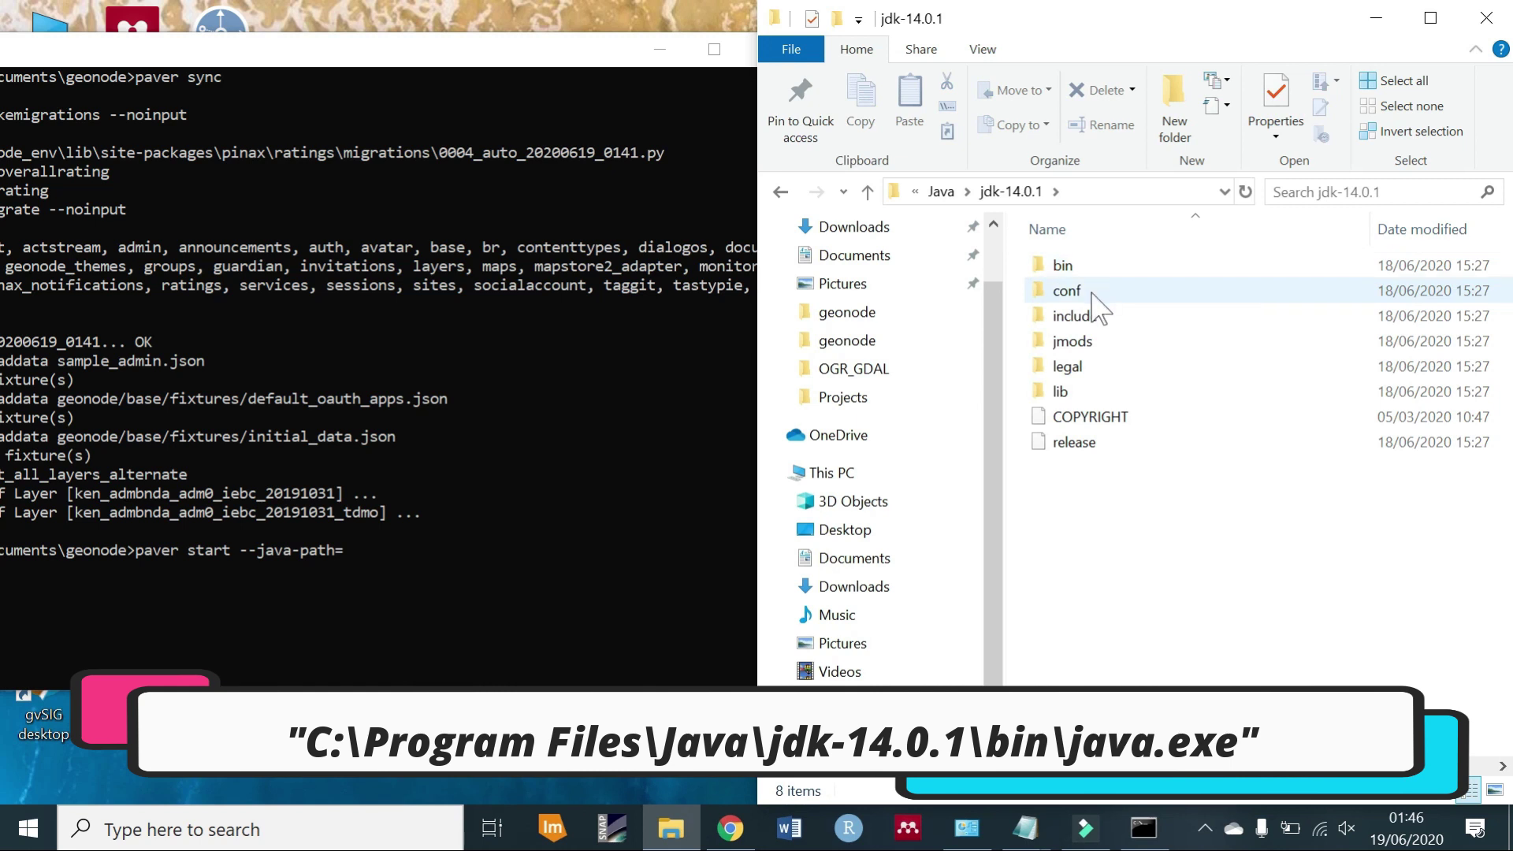
click(1091, 270)
double_click(1091, 269)
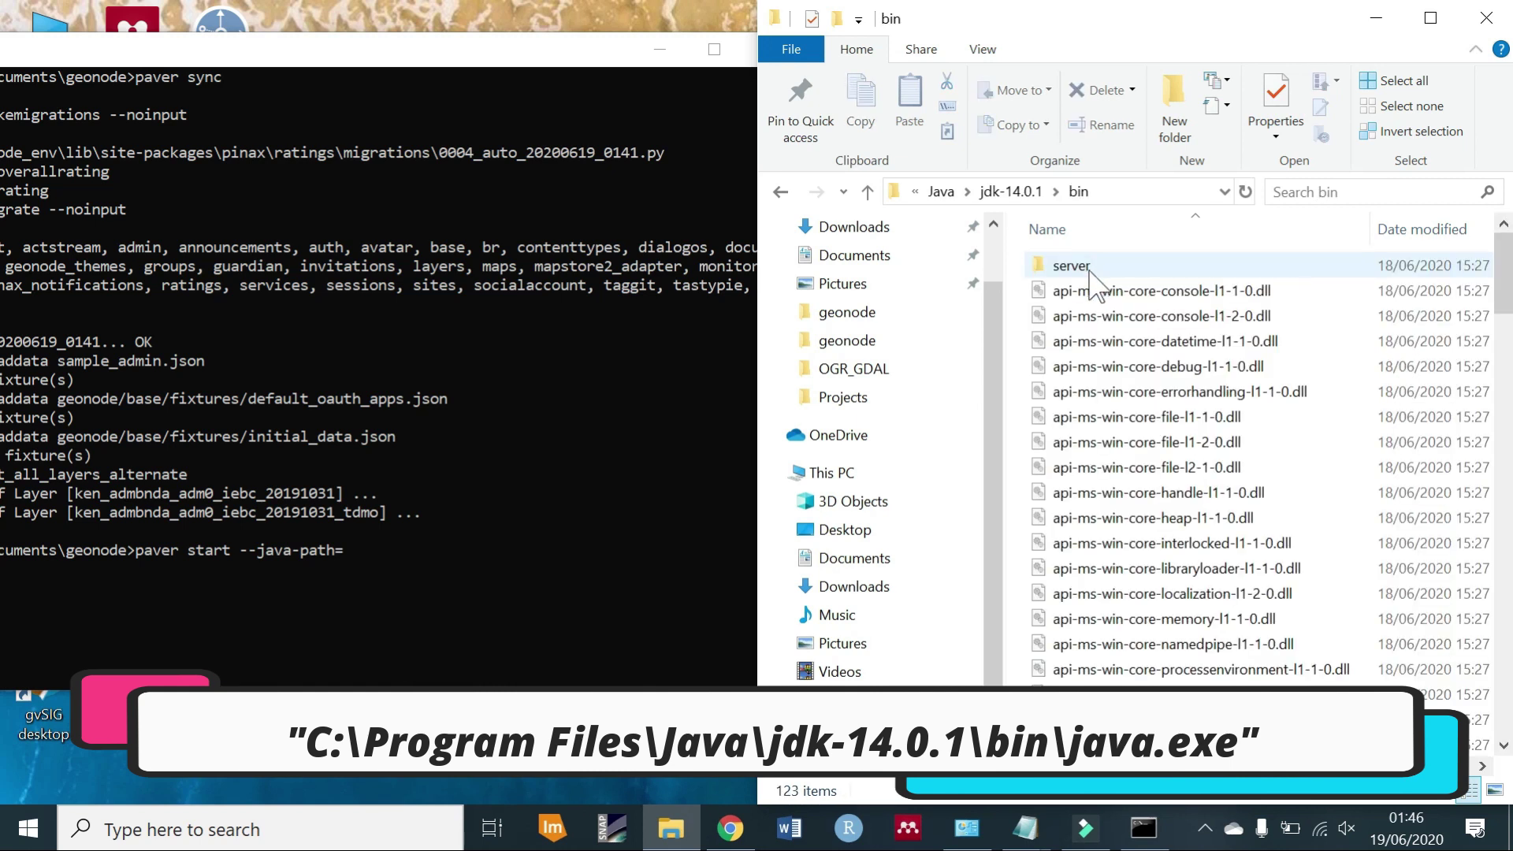
Drop java.exe's path into the paver start --java-path= command and recentre the console.
key(j)
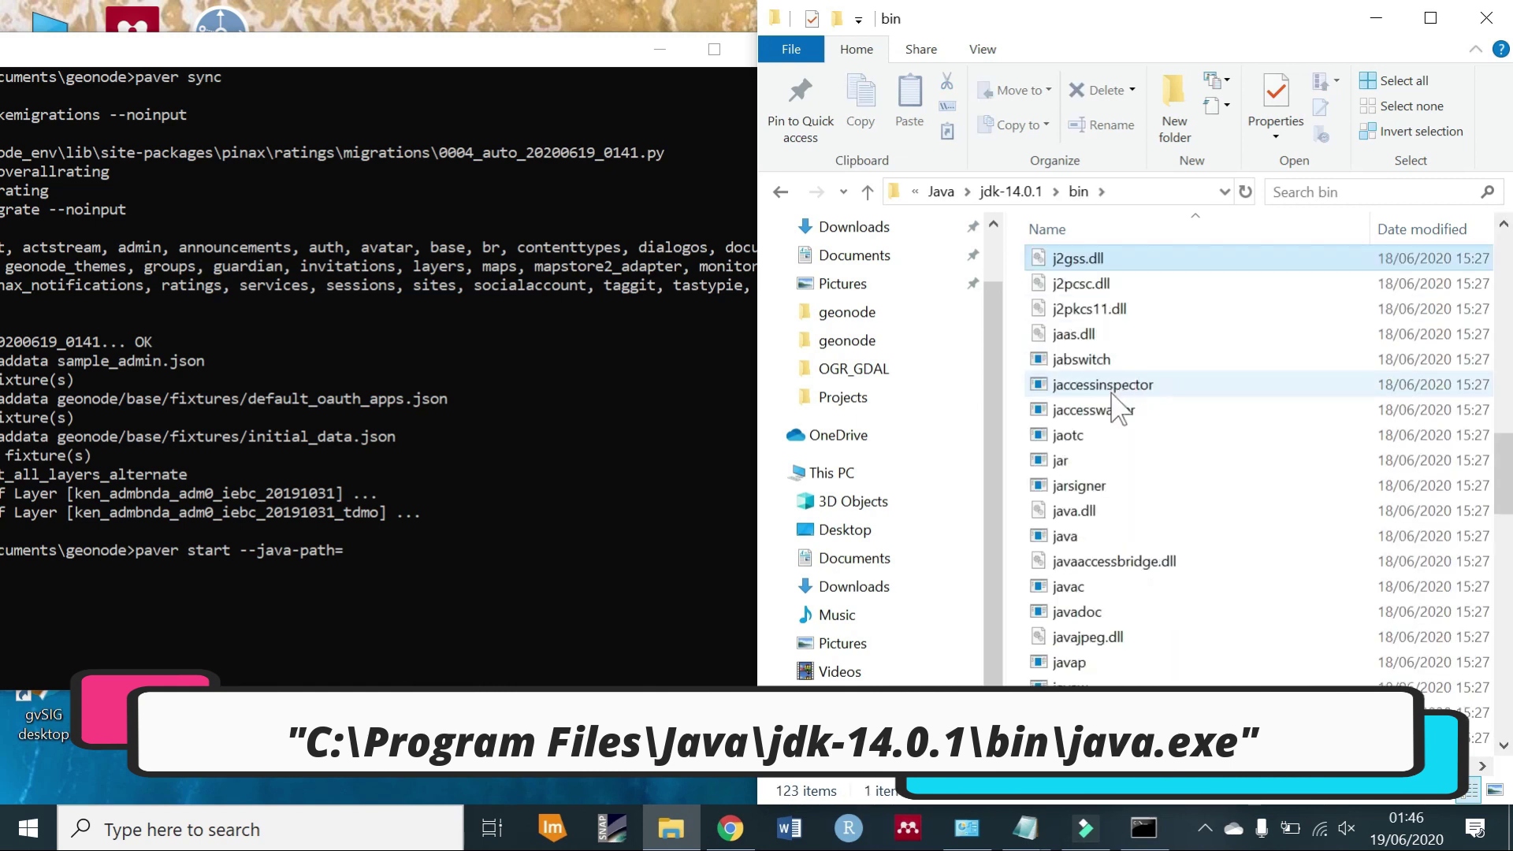
click(1079, 537)
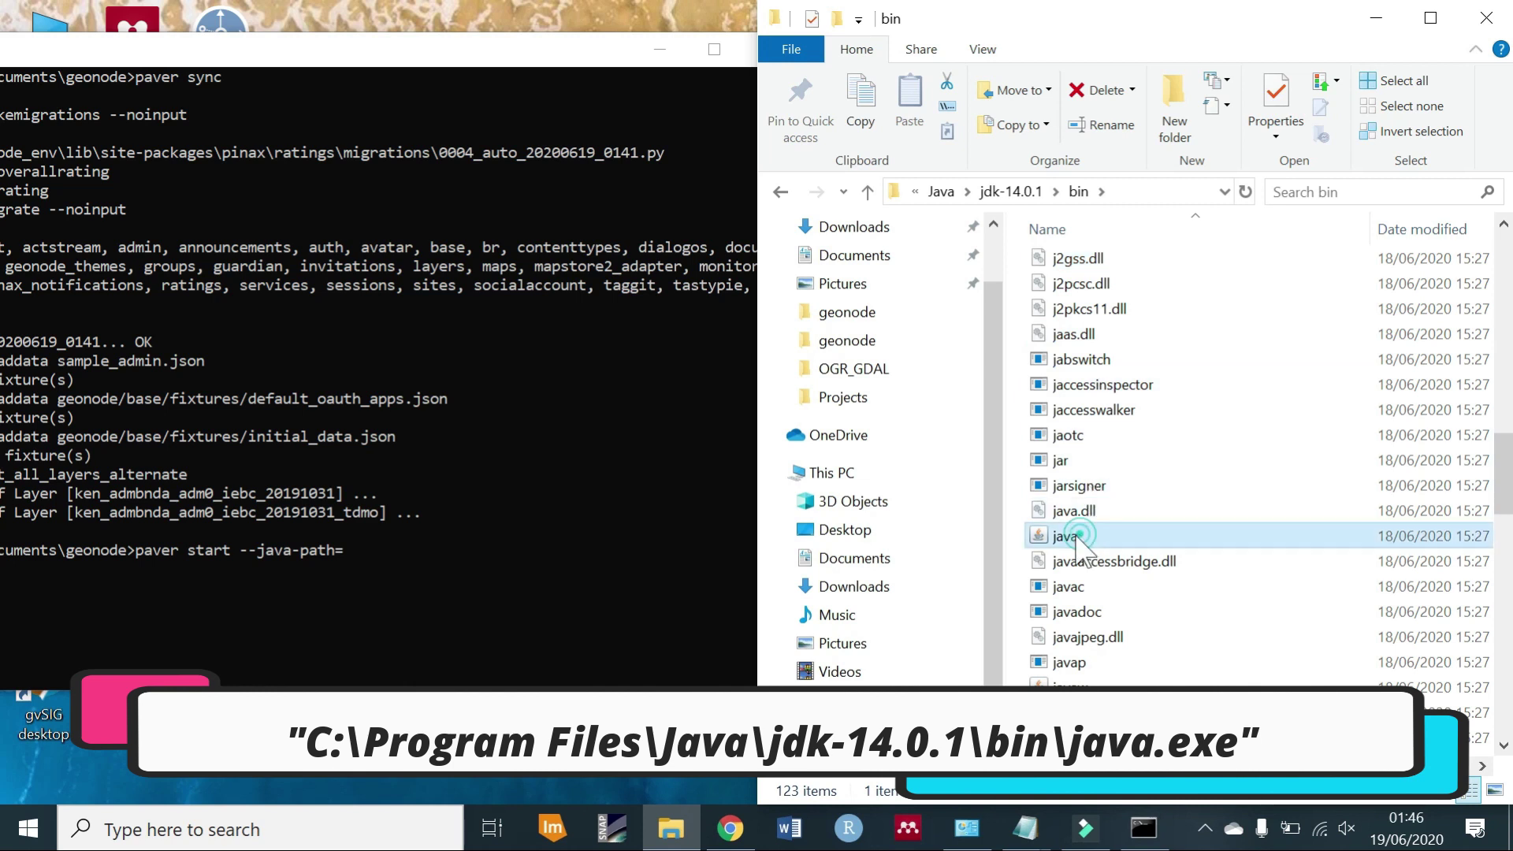
drag(1079, 538, 648, 524)
click(651, 520)
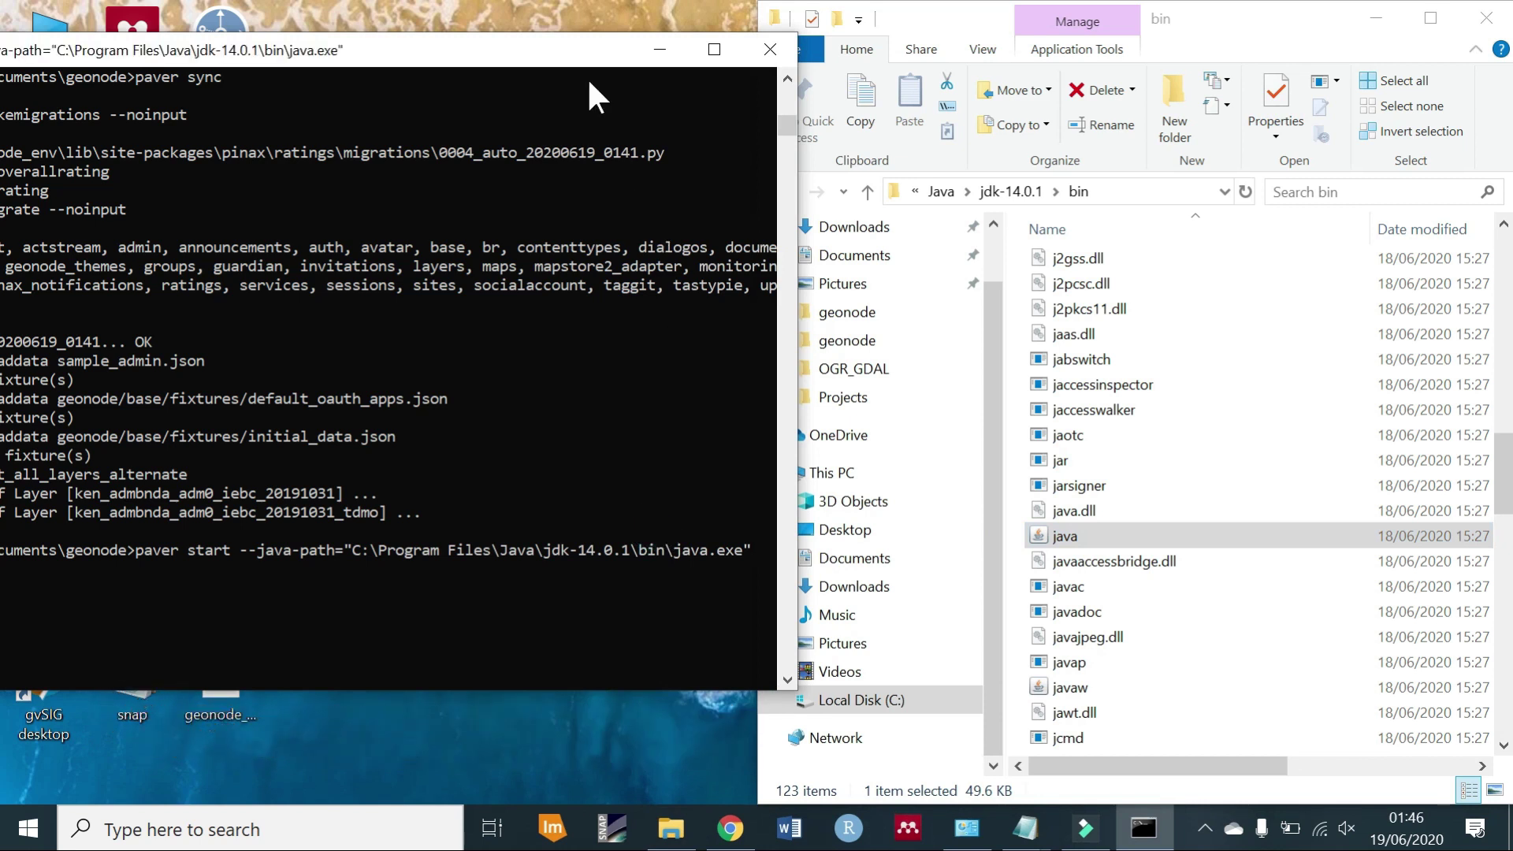
drag(583, 53, 1017, 56)
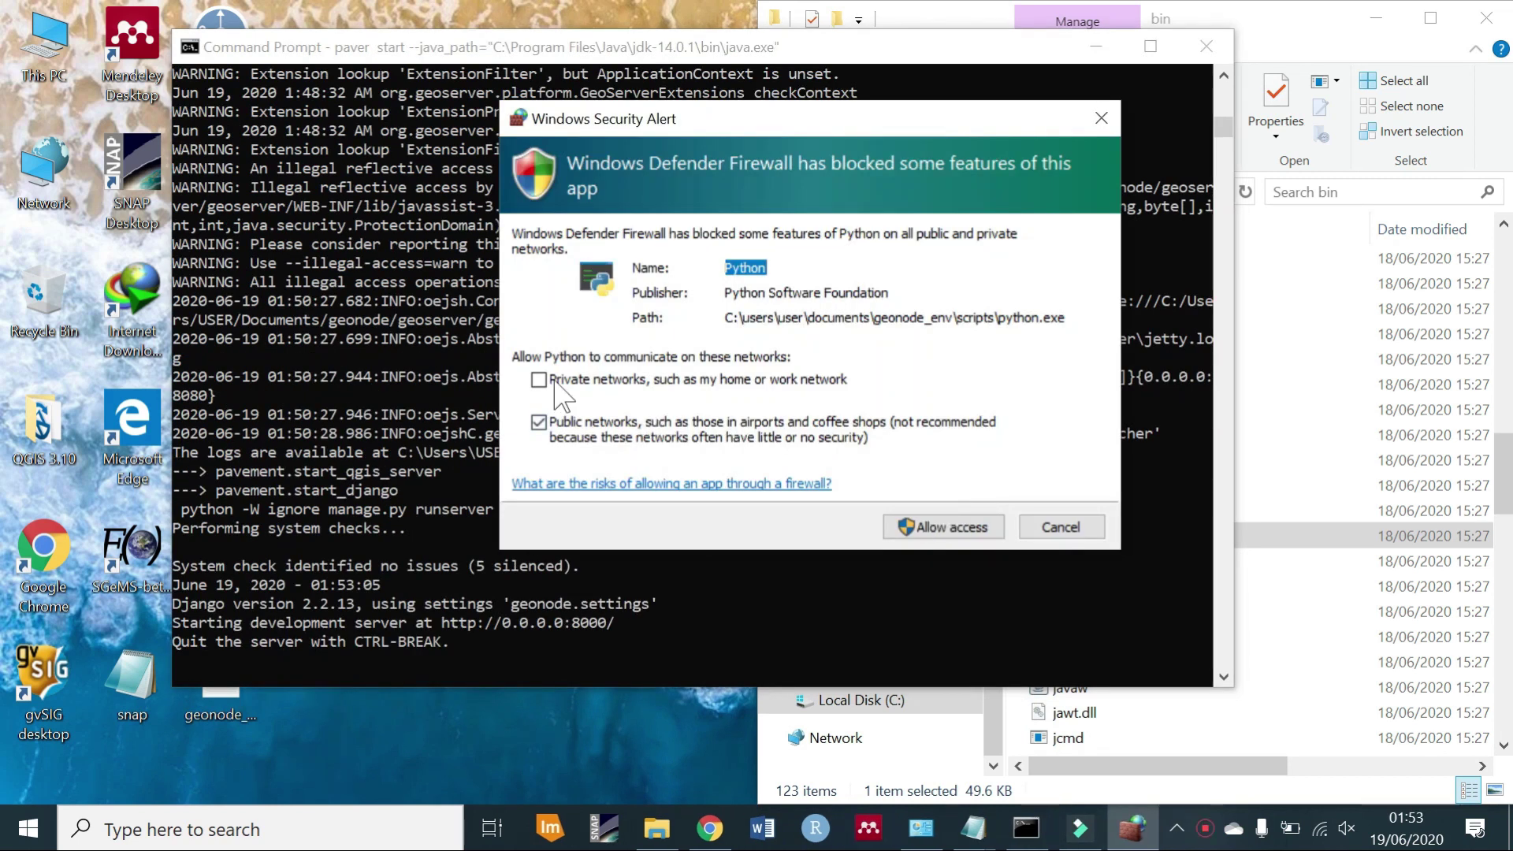
Allow Python through the firewall on private networks only, not public.
click(539, 381)
click(541, 426)
click(934, 524)
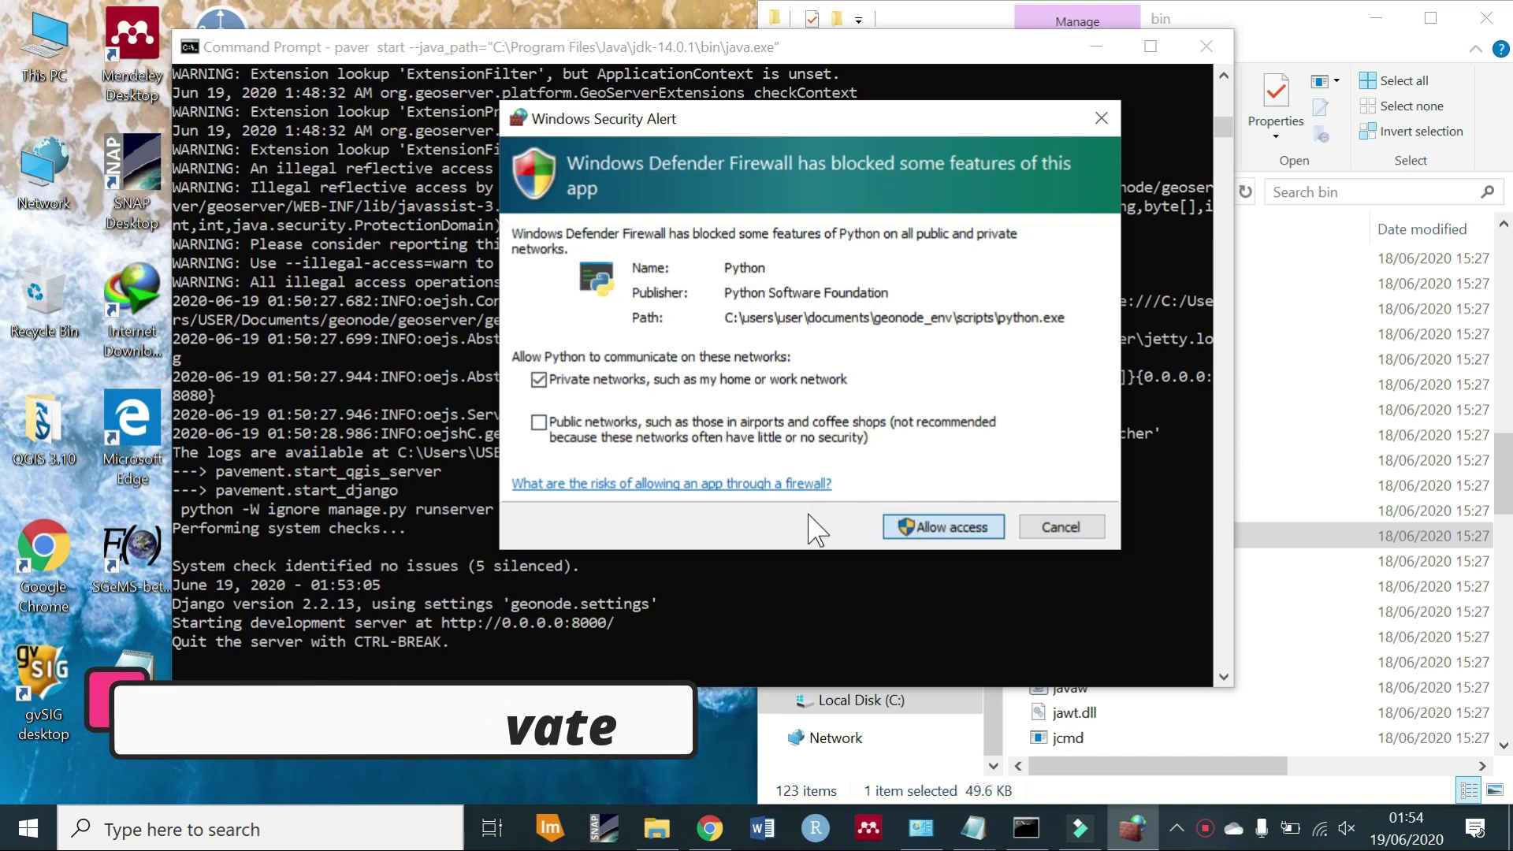
key(Return)
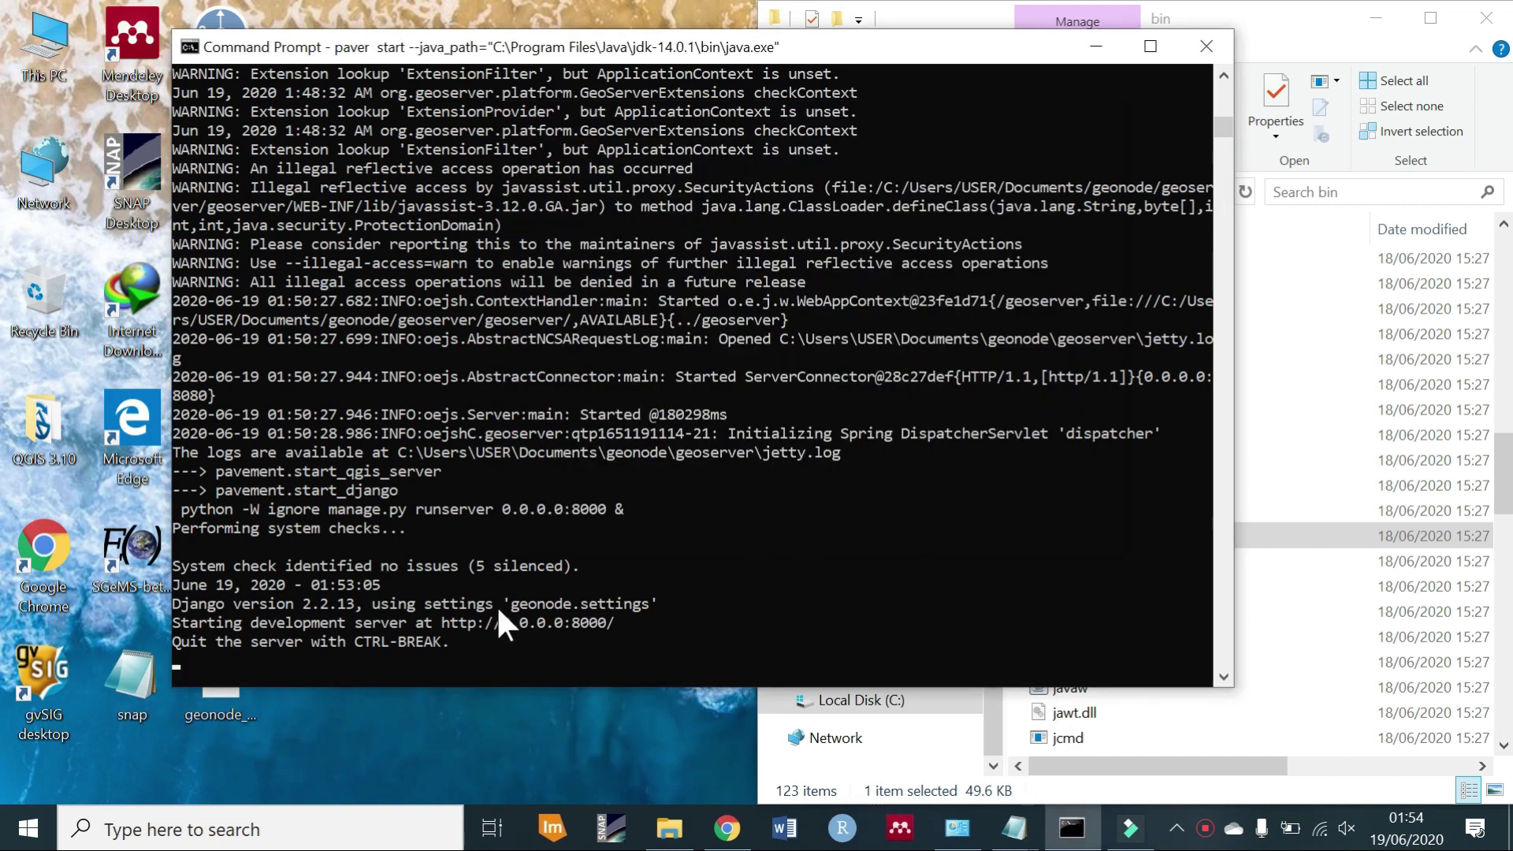
Check the development server address in the console and view the GeoNode page at localhost:8000.
click(626, 628)
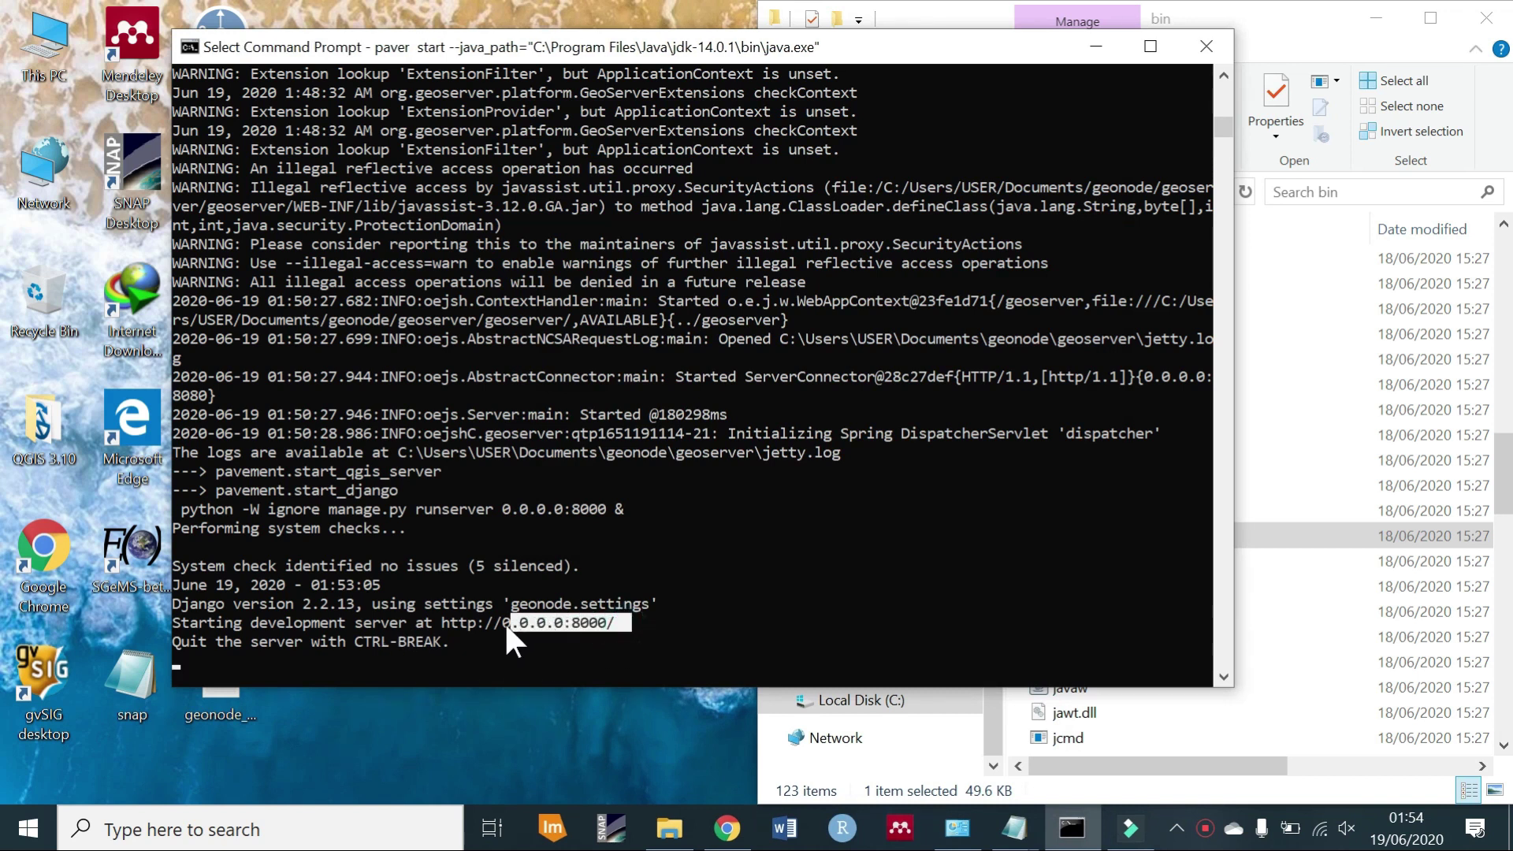
drag(246, 616, 173, 623)
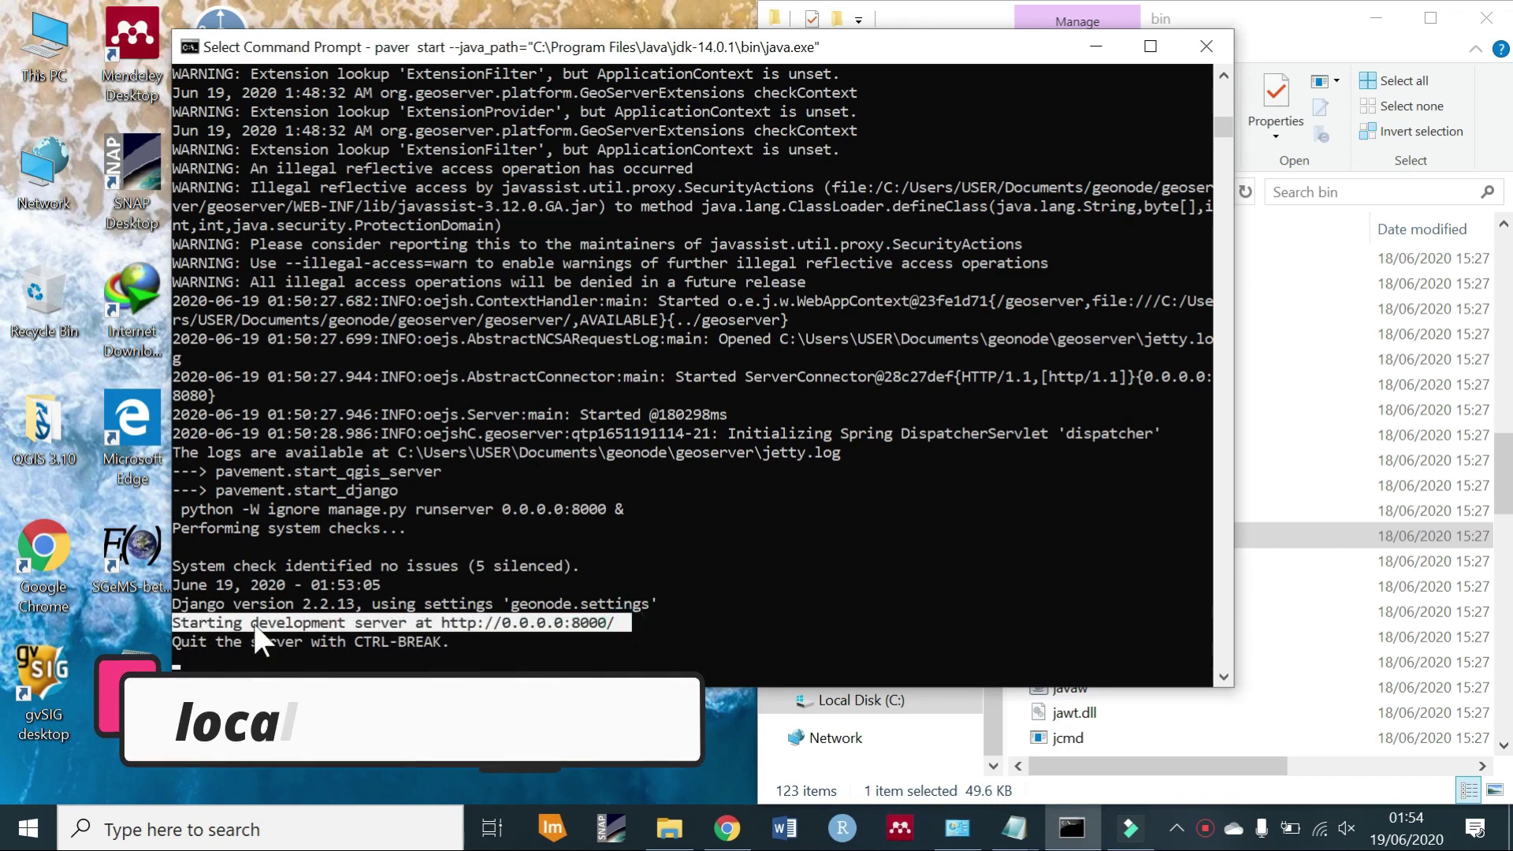
click(618, 627)
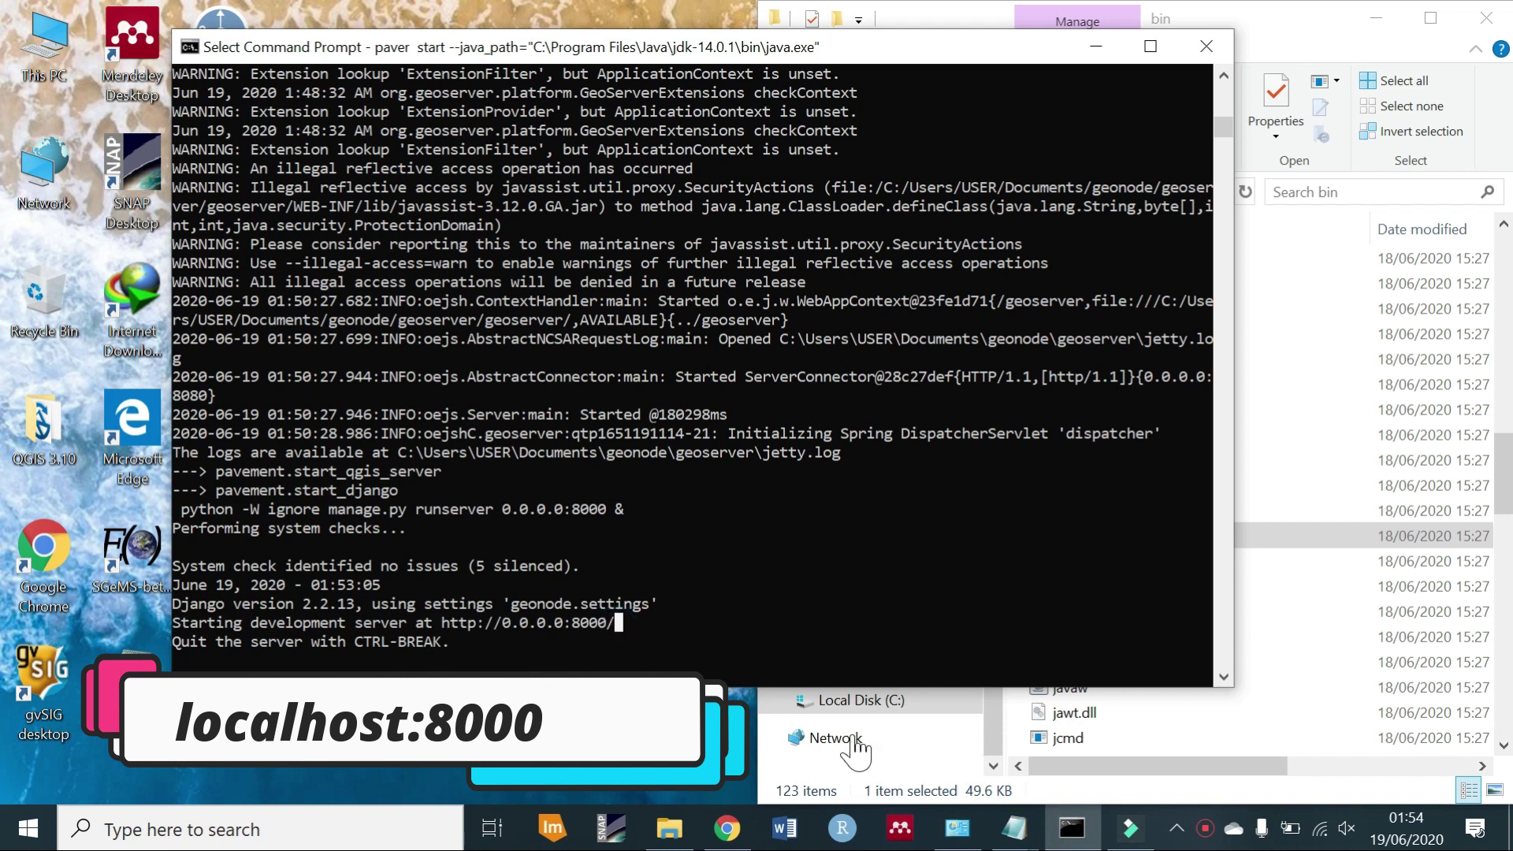
click(727, 827)
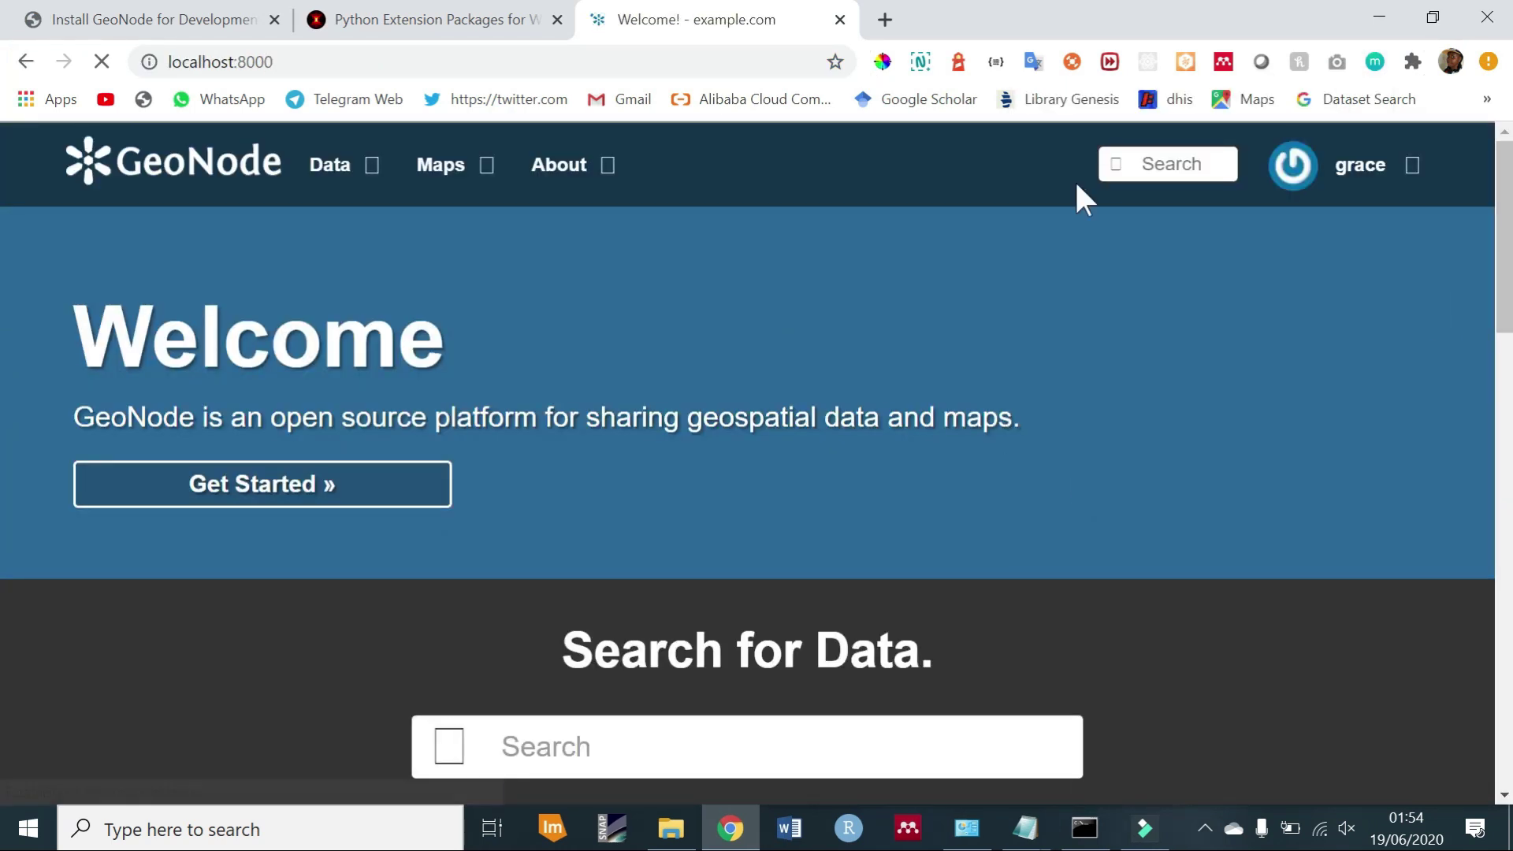
scroll(7, 422, down, 5)
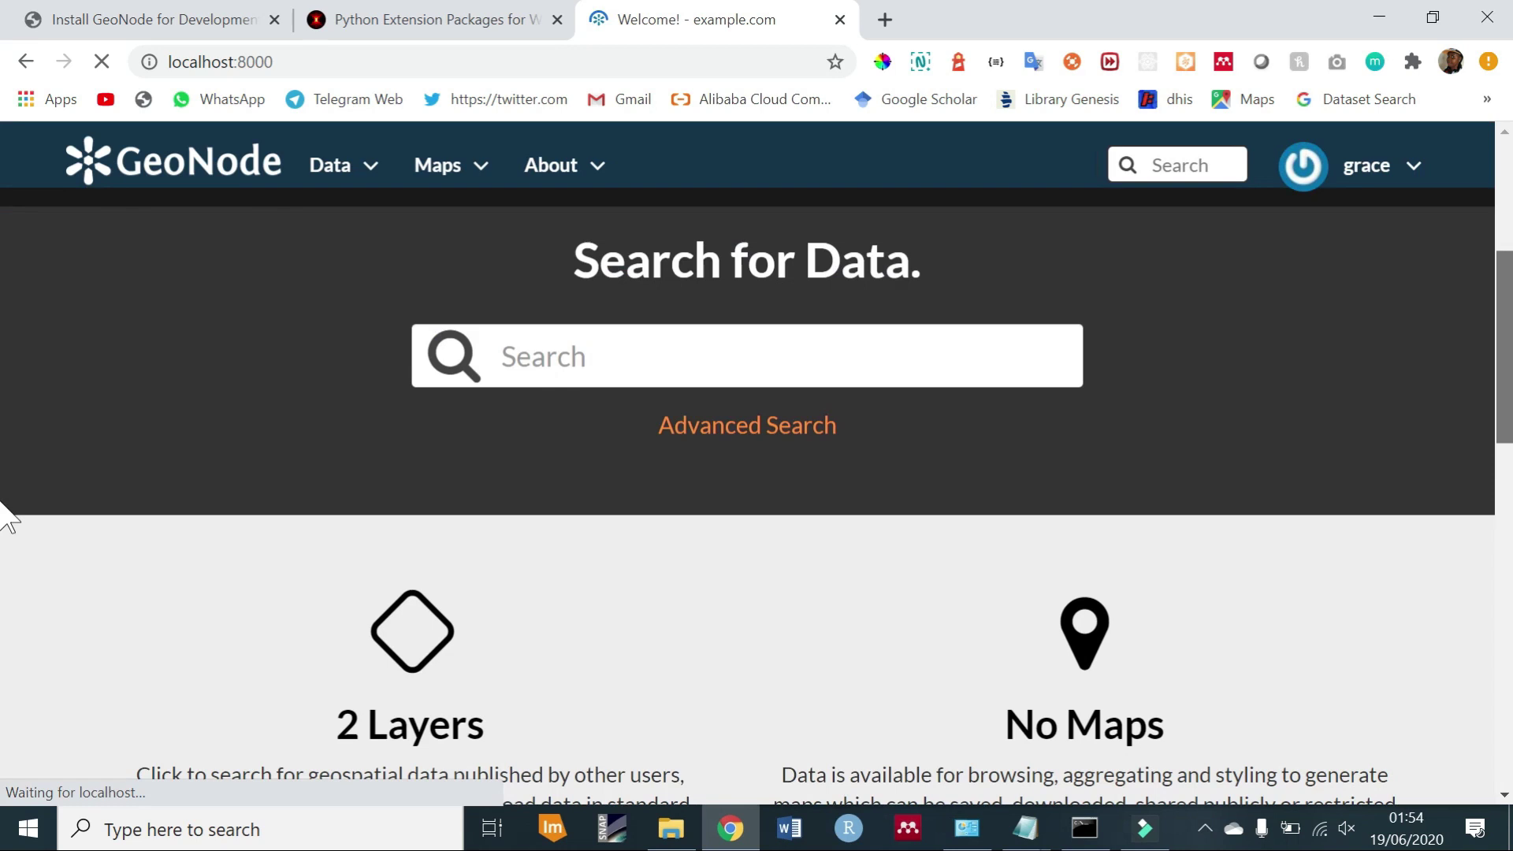
Stop the running GeoNode server with paver stop.
scroll(10, 513, up, 5)
key(alt+Tab)
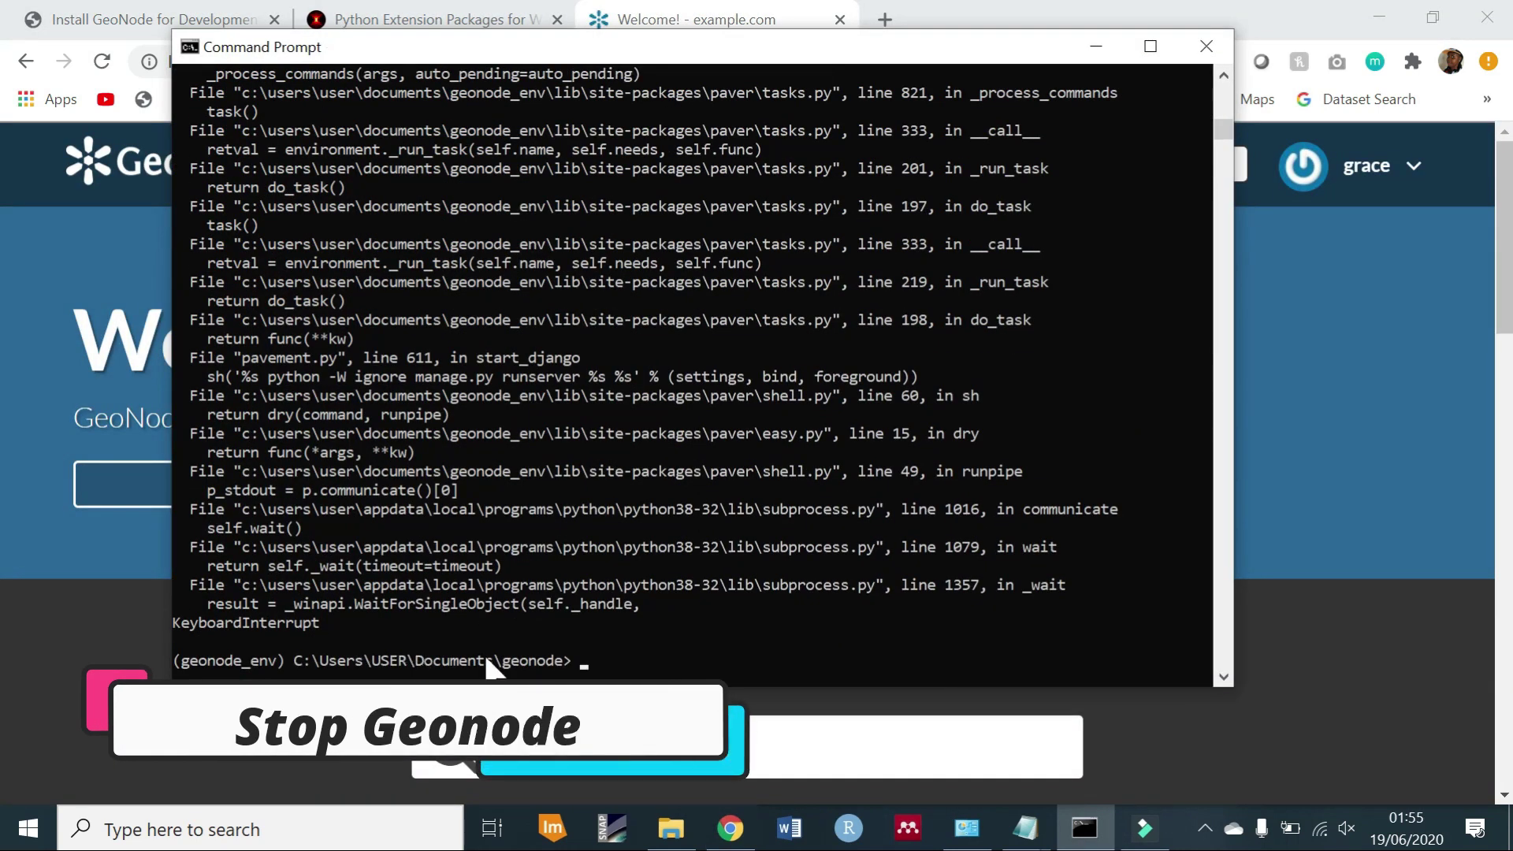
text(paver stop)
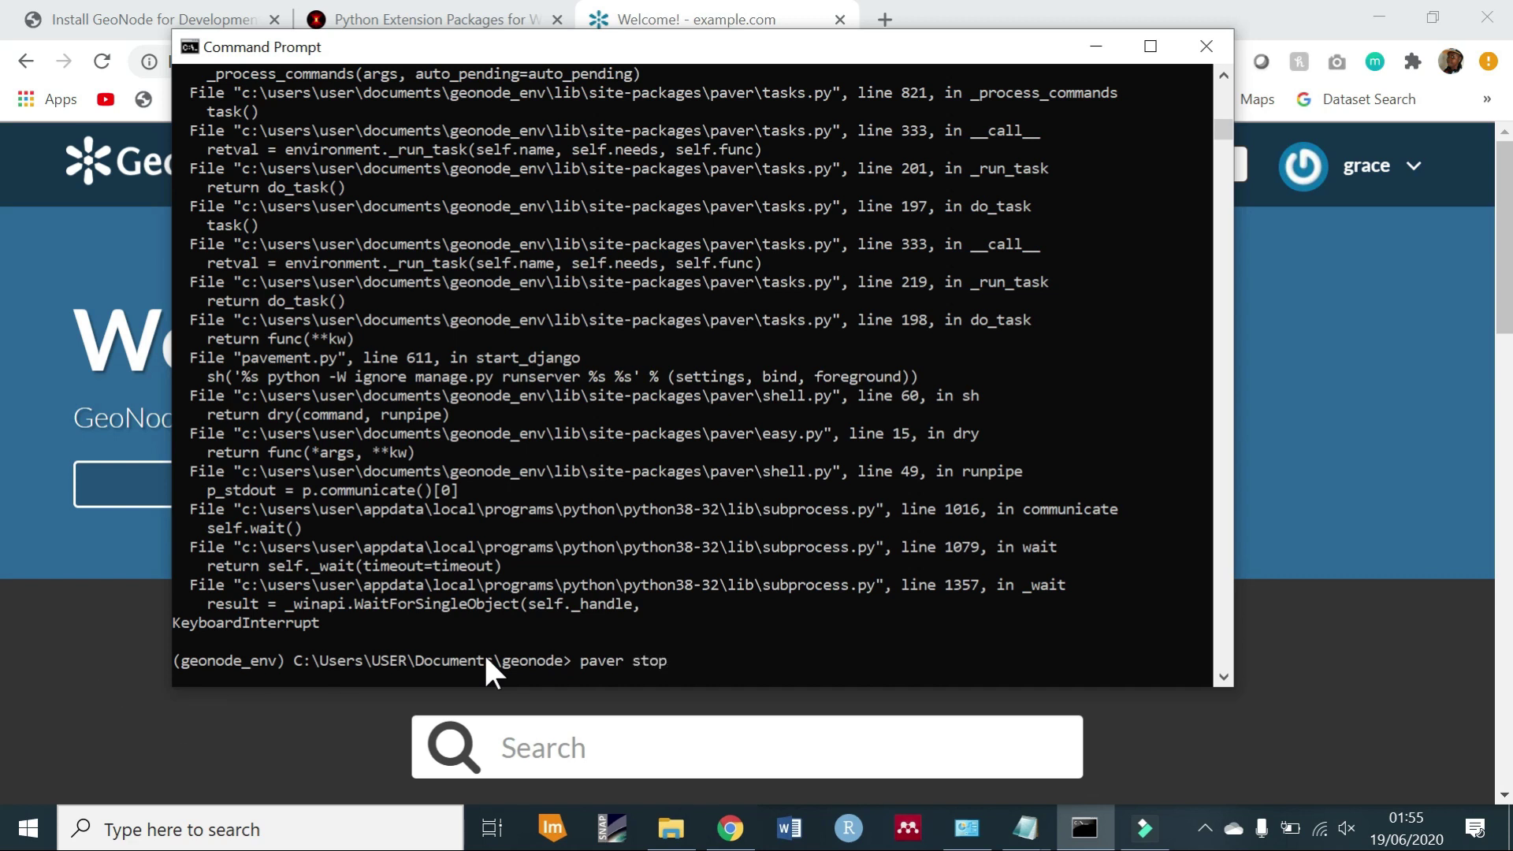
key(Return)
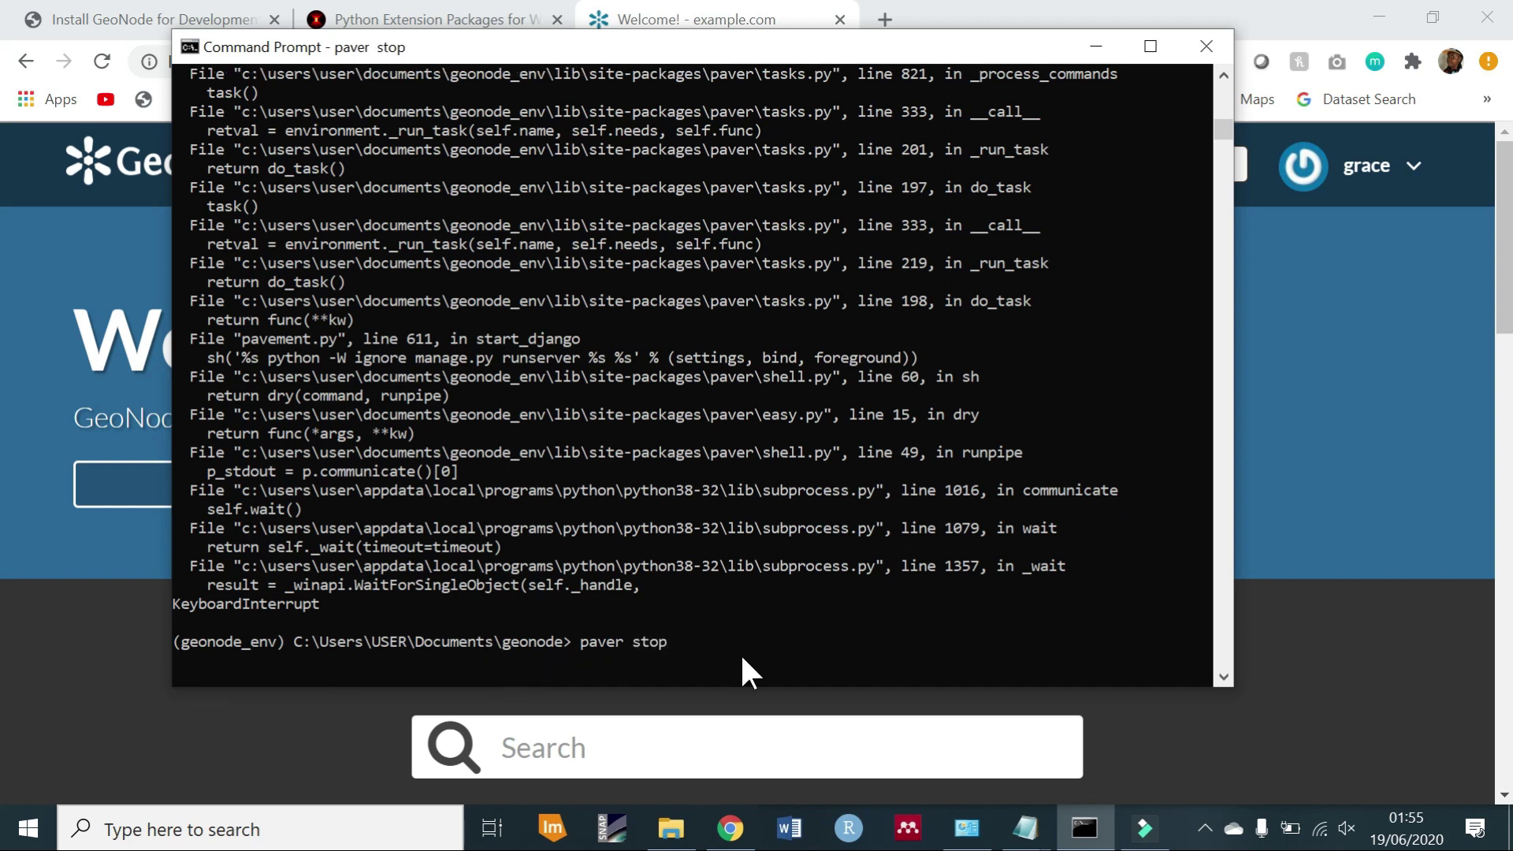
Create a superuser with python manage.py createsuperuser, then restart paver start with the Java path.
text(python)
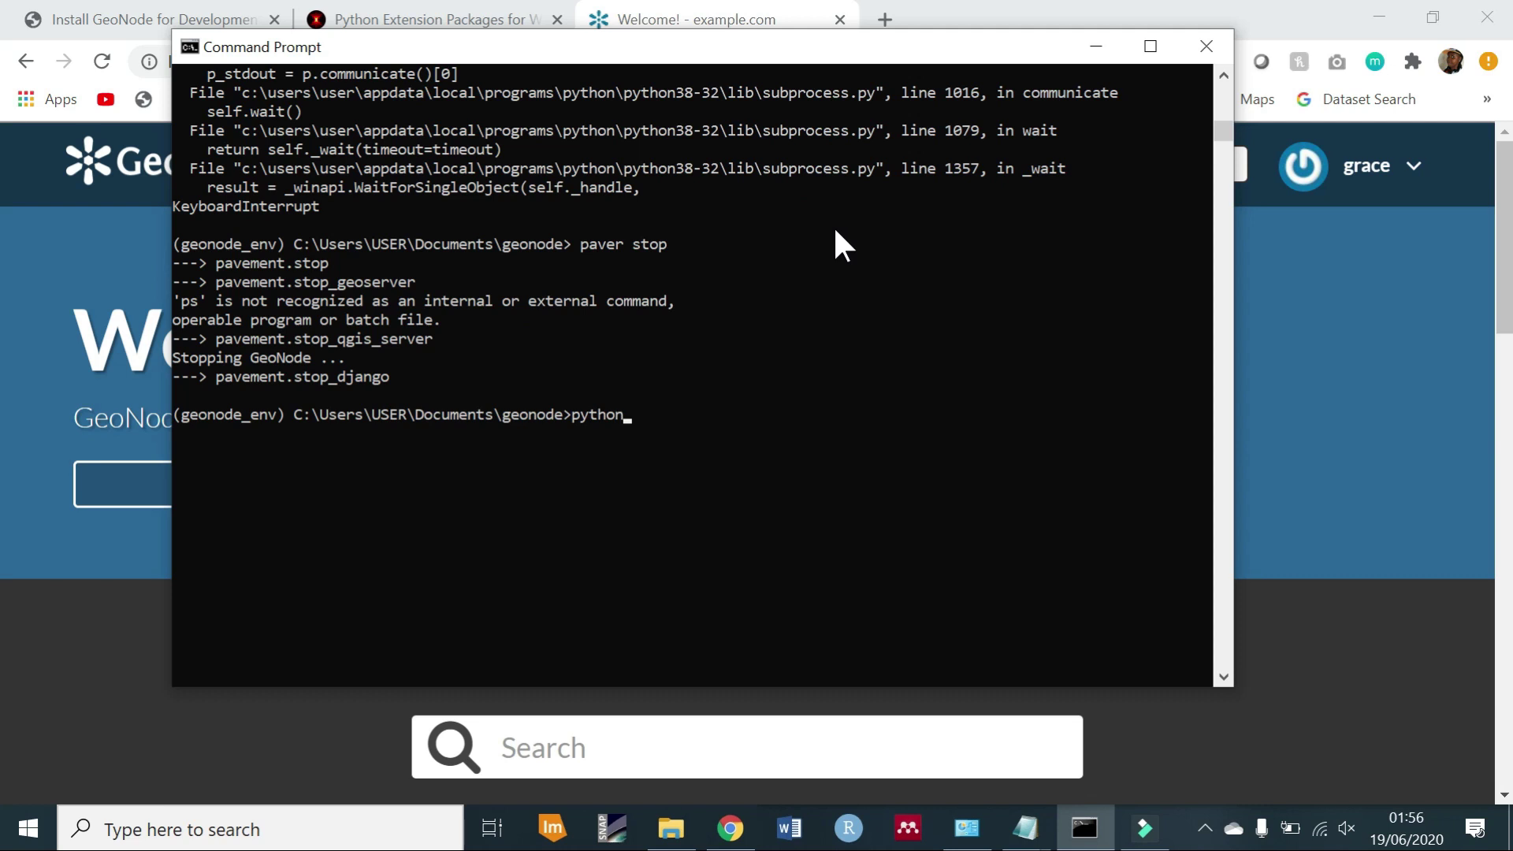
text( manage.py createsup)
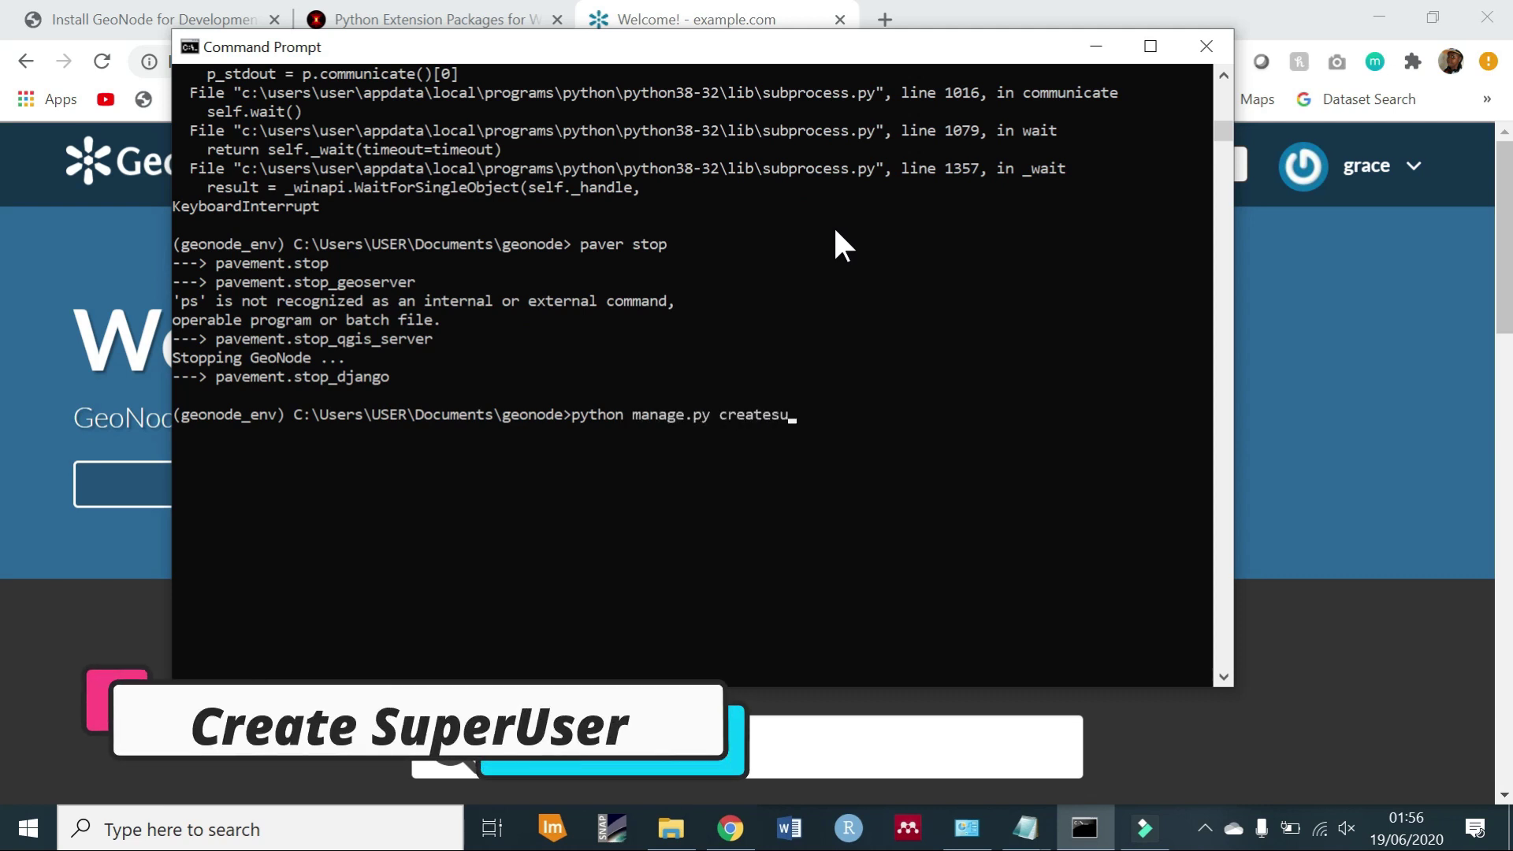
text(eruser)
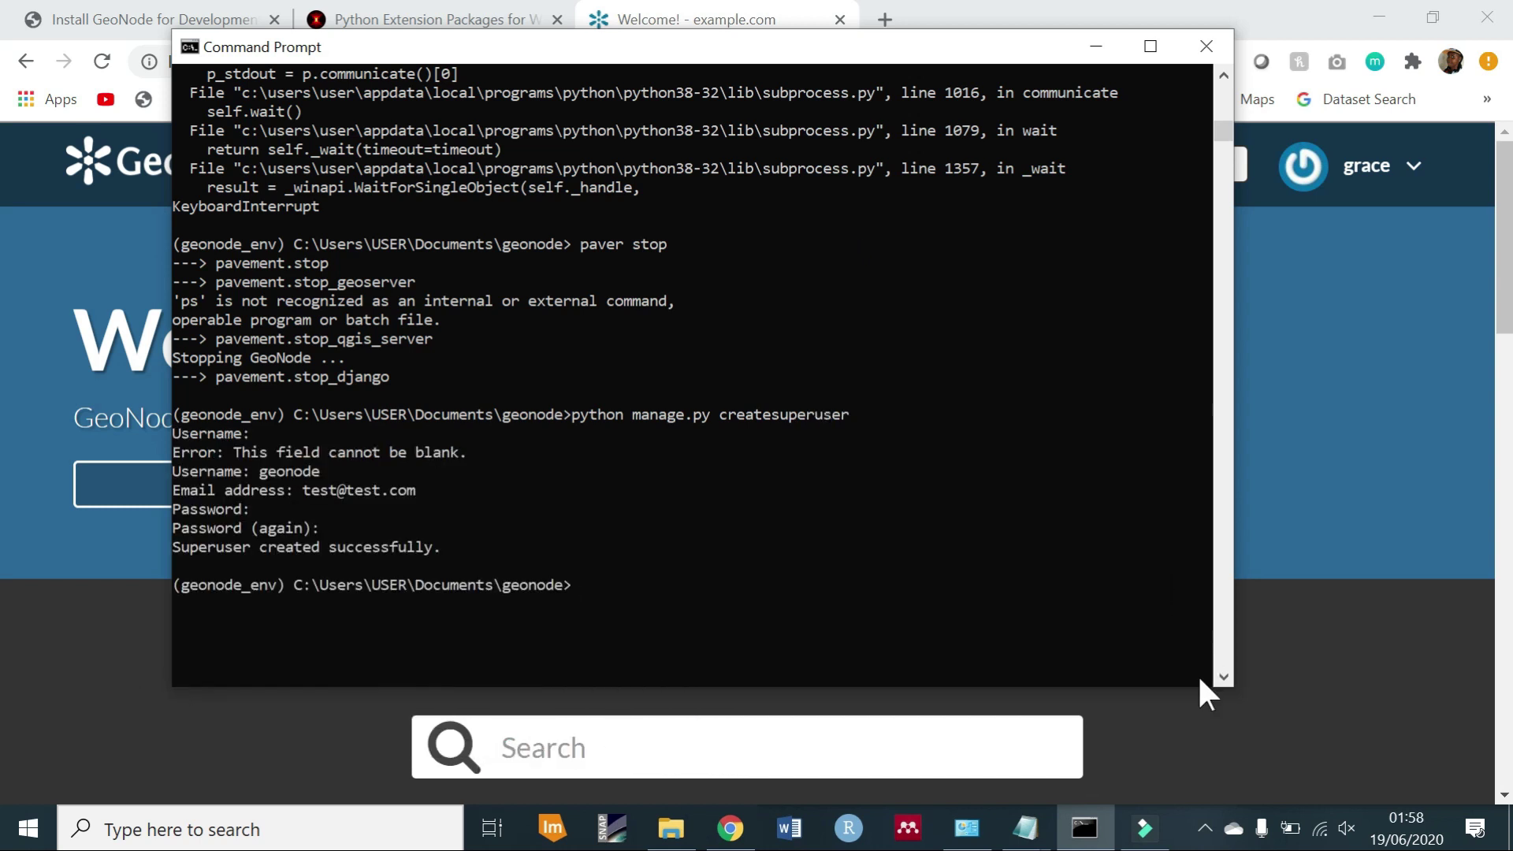
scroll(1224, 678, down, 5)
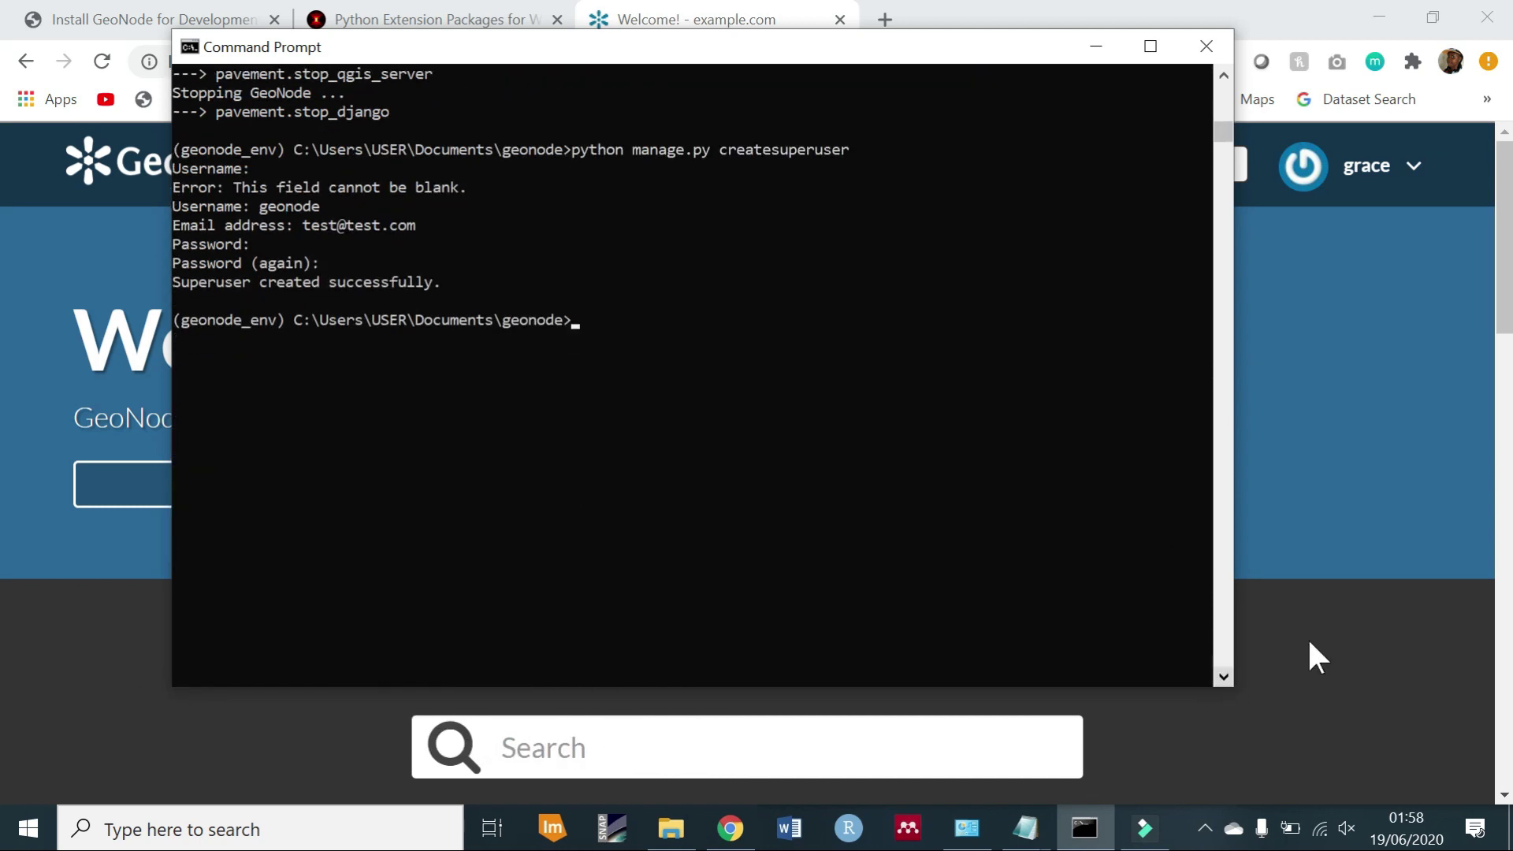
key(Up)
key(Up)
key(Up)
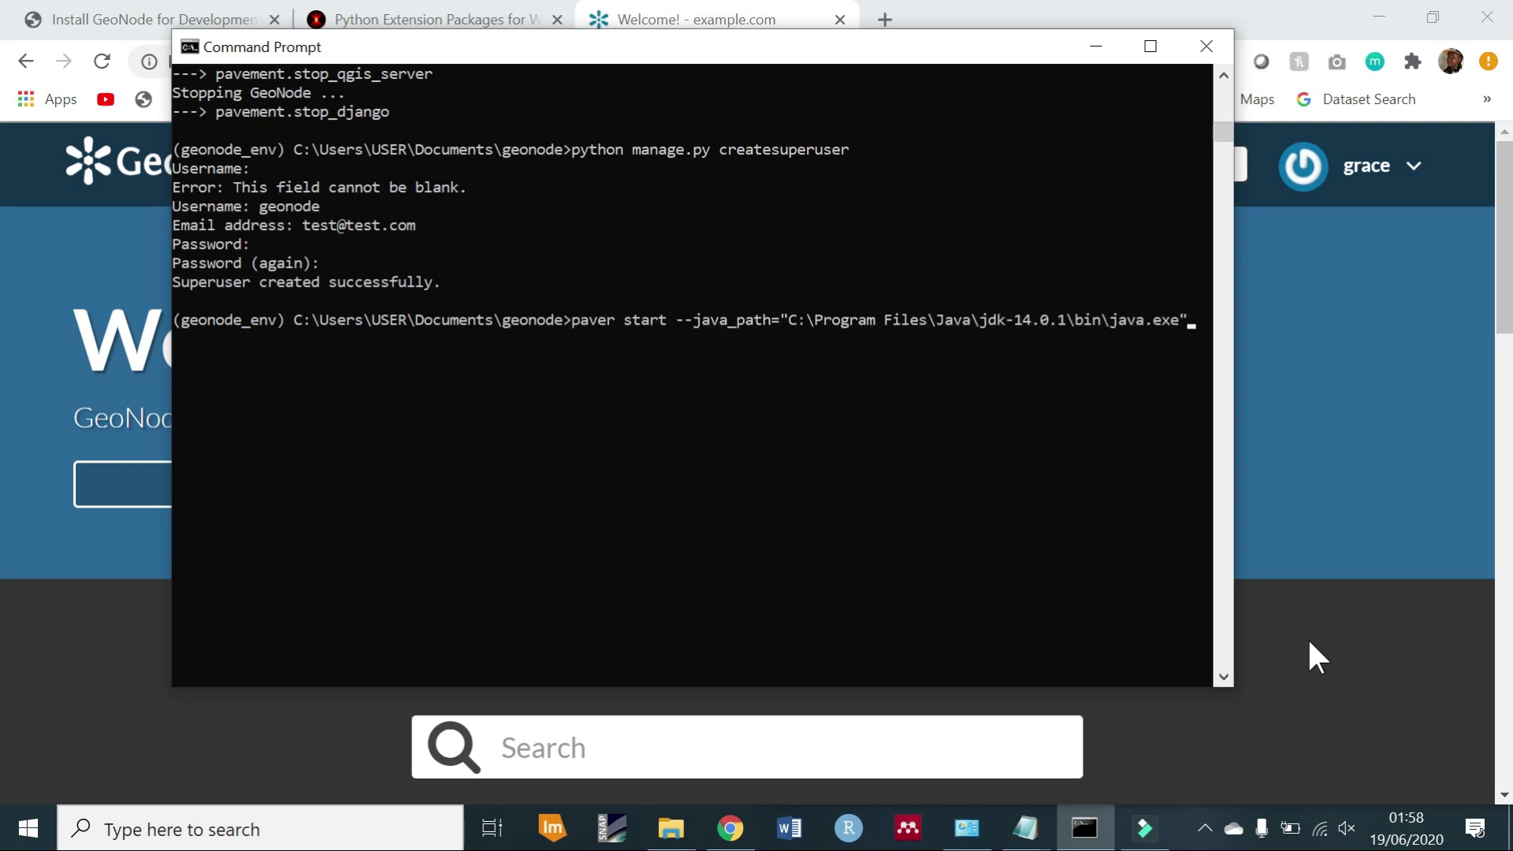
key(Return)
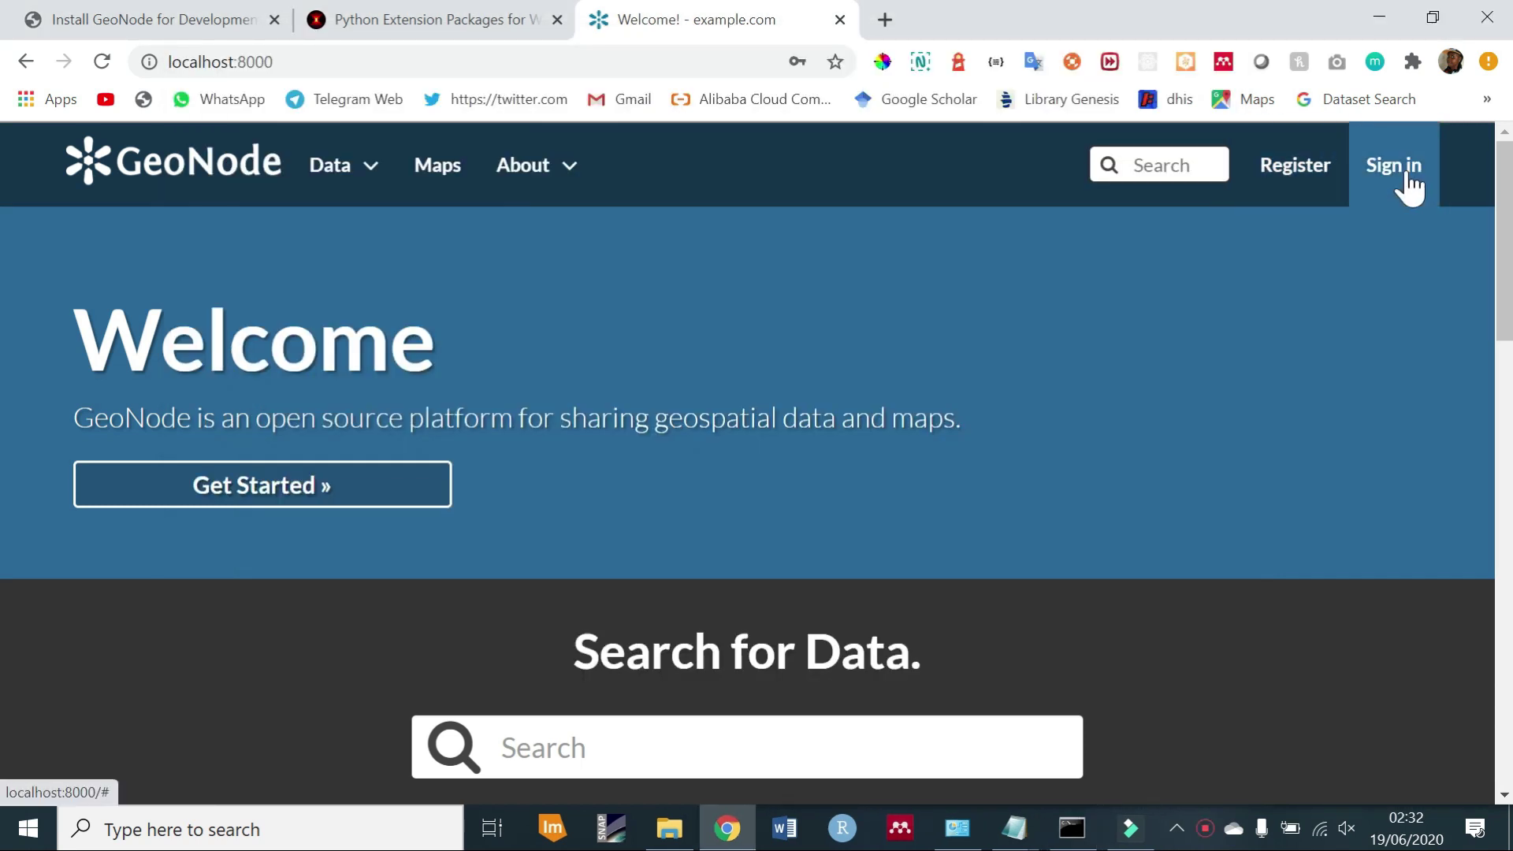
Sign in as the new superuser with Remember Me ticked, letting Chrome save the password.
click(1404, 172)
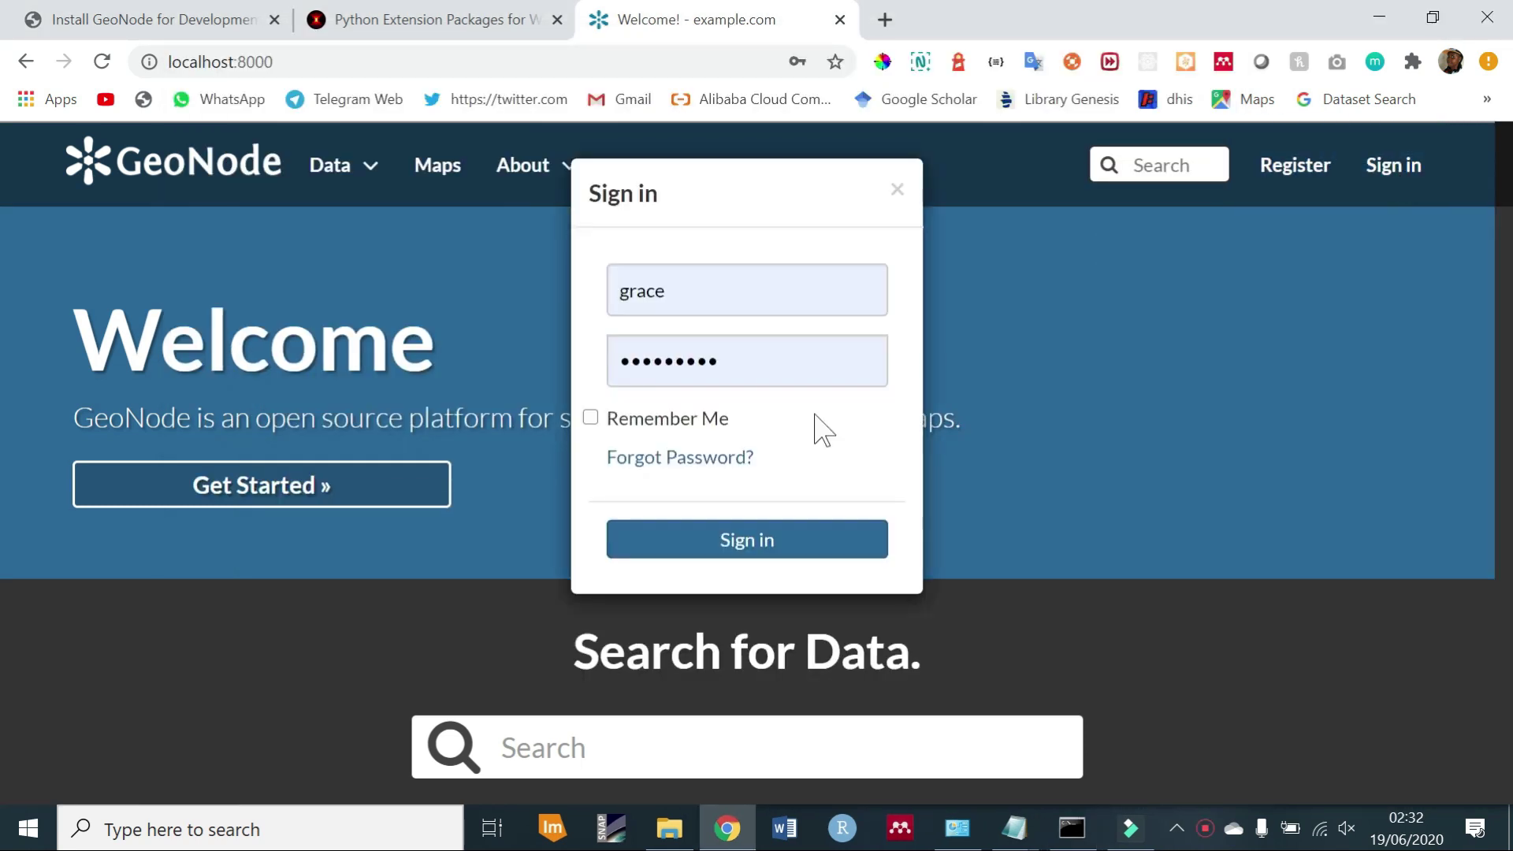
double_click(716, 294)
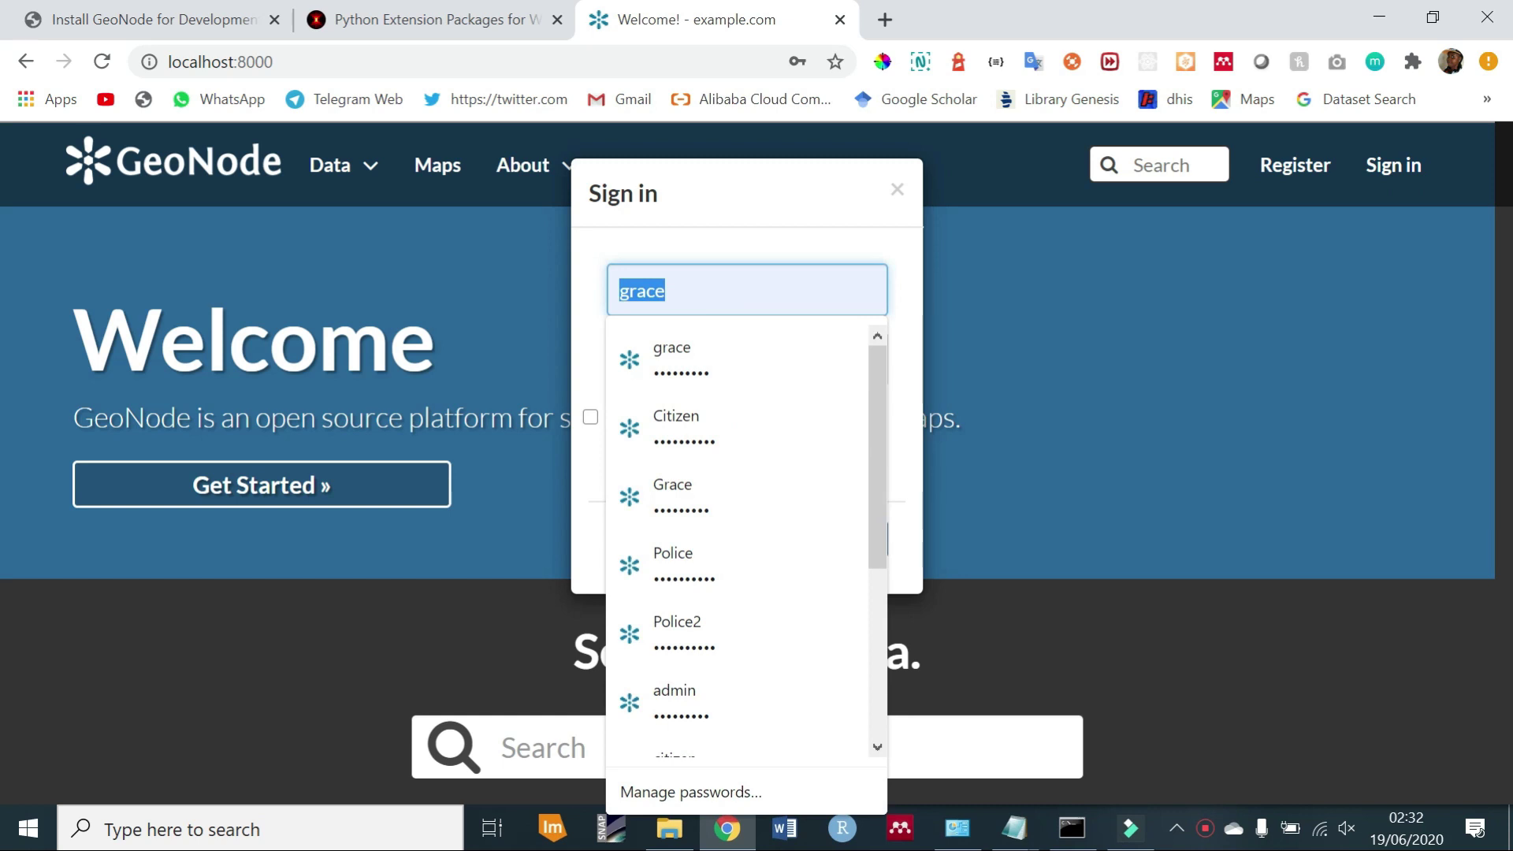
text(ge)
key(BackSpace)
text(eo)
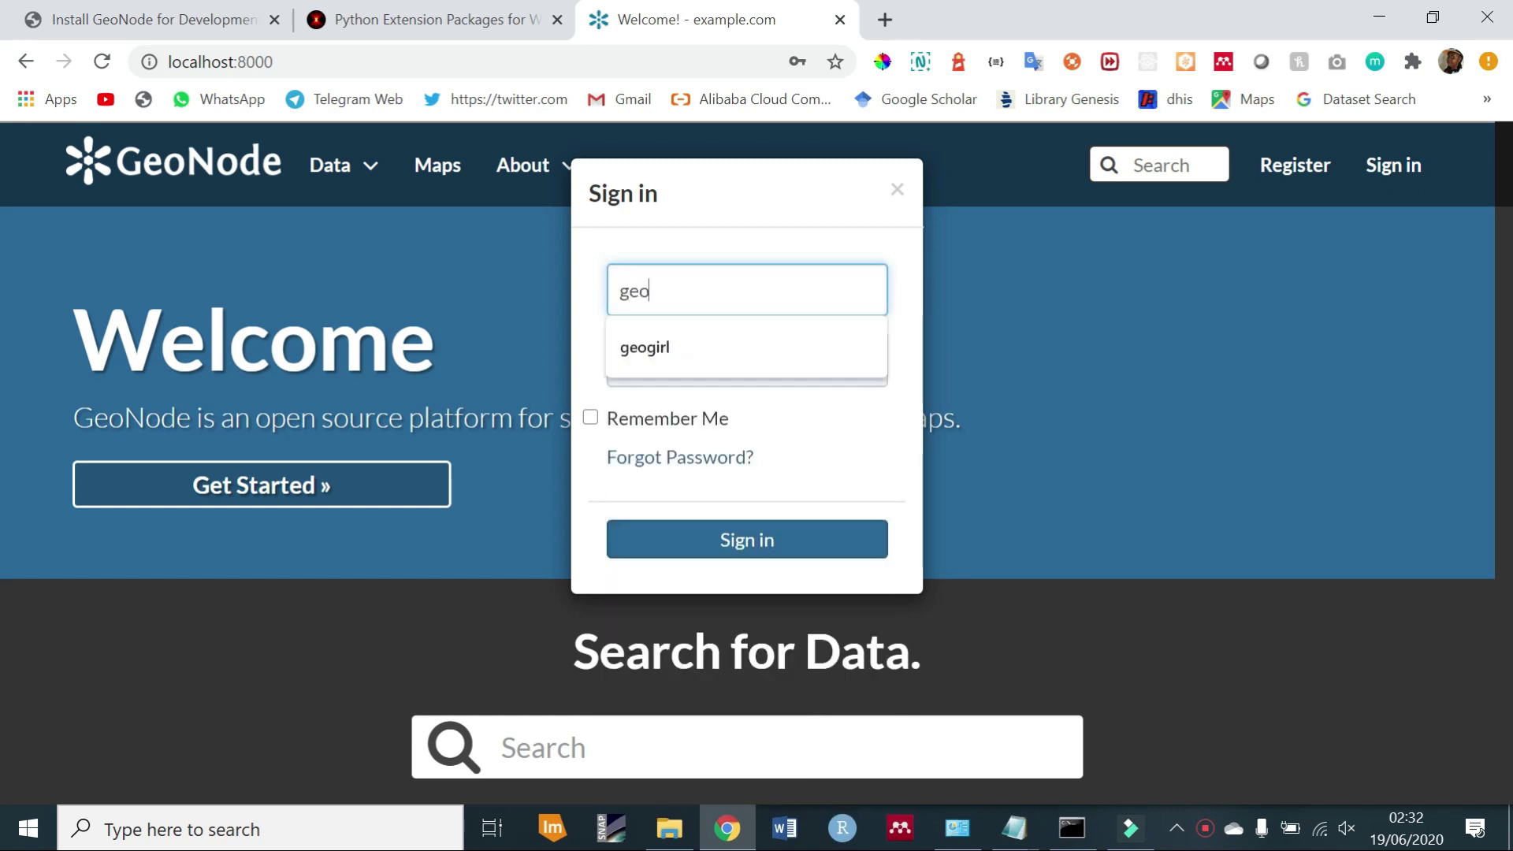
text(node)
key(Tab)
text(geo)
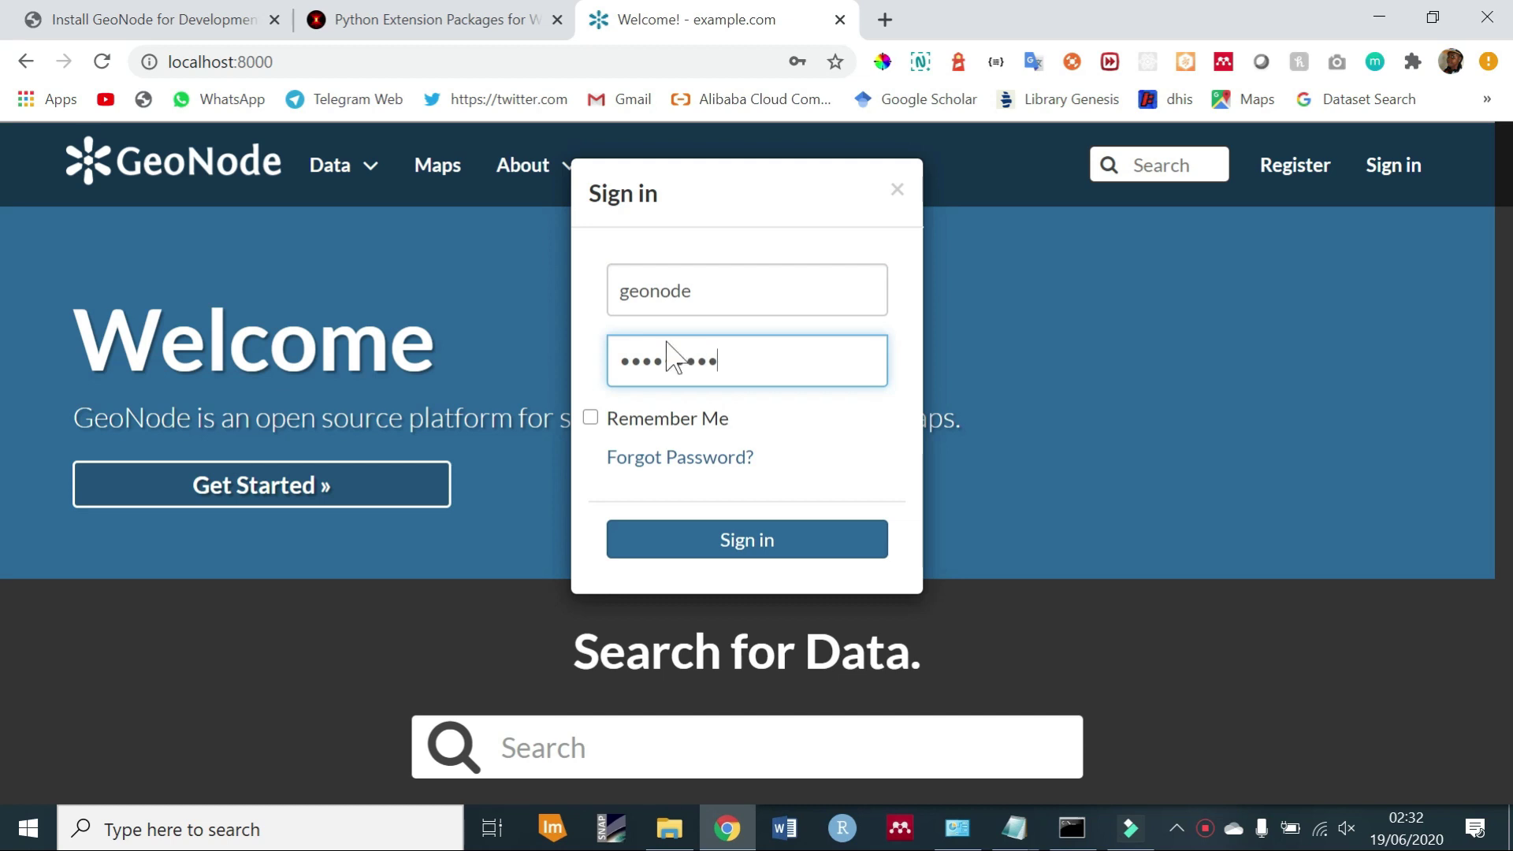
click(591, 419)
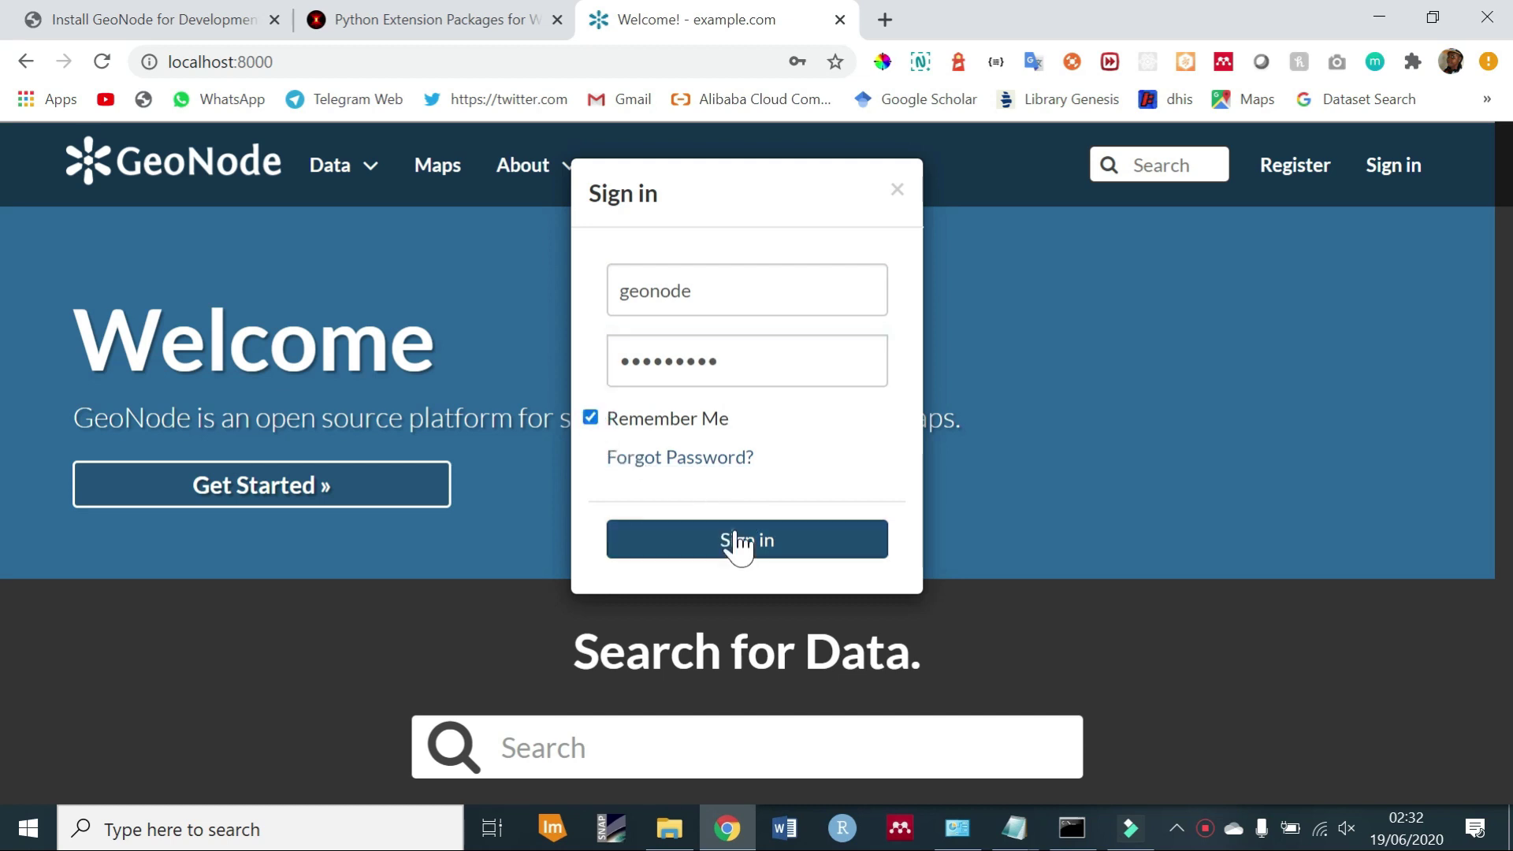
click(737, 543)
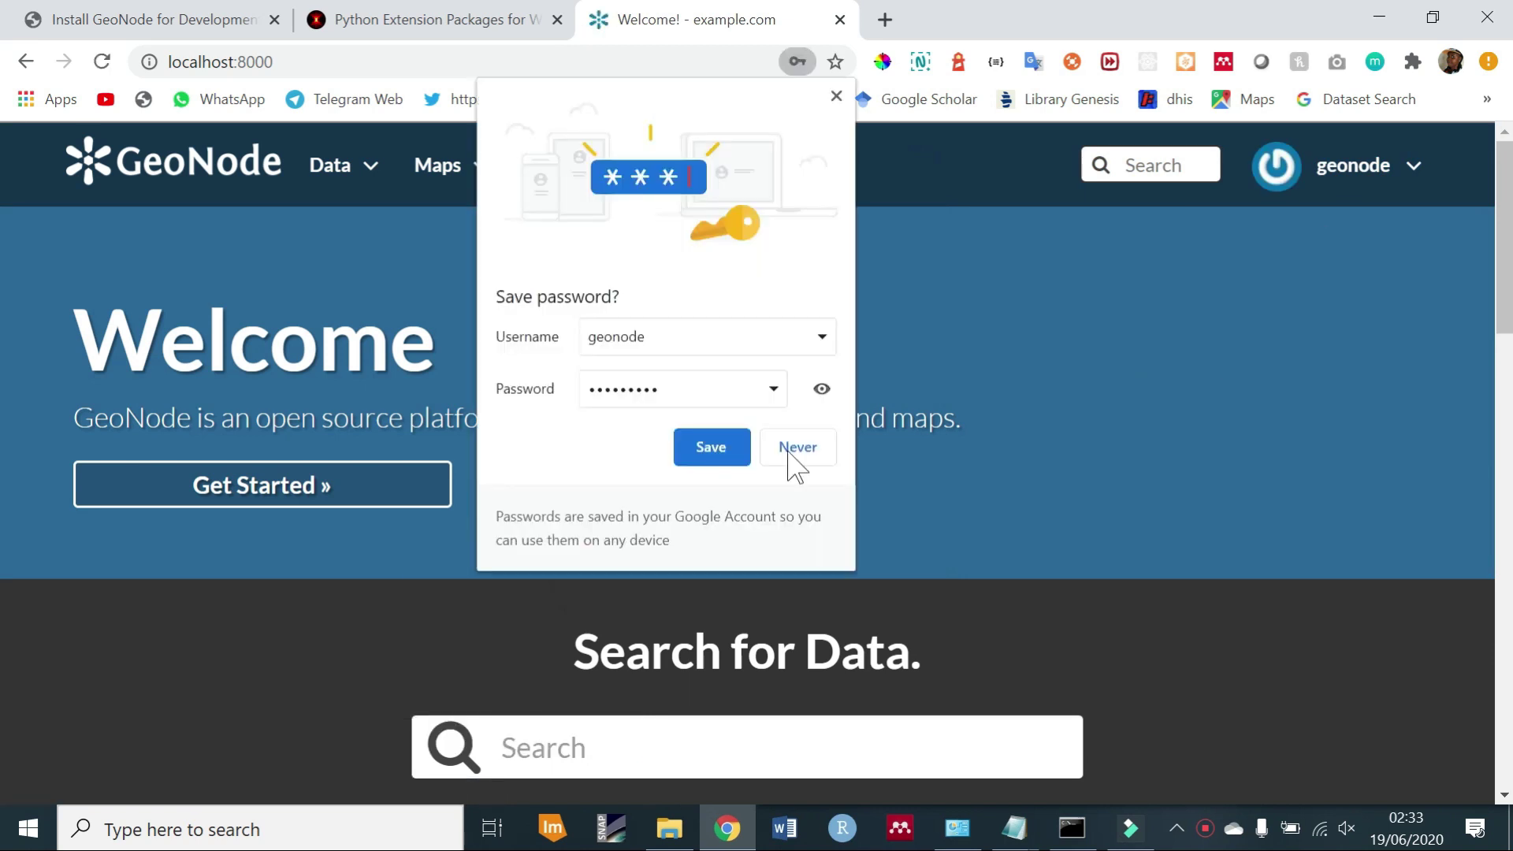
click(718, 455)
Go to Data > Layers and open the Upload Layers form.
click(367, 166)
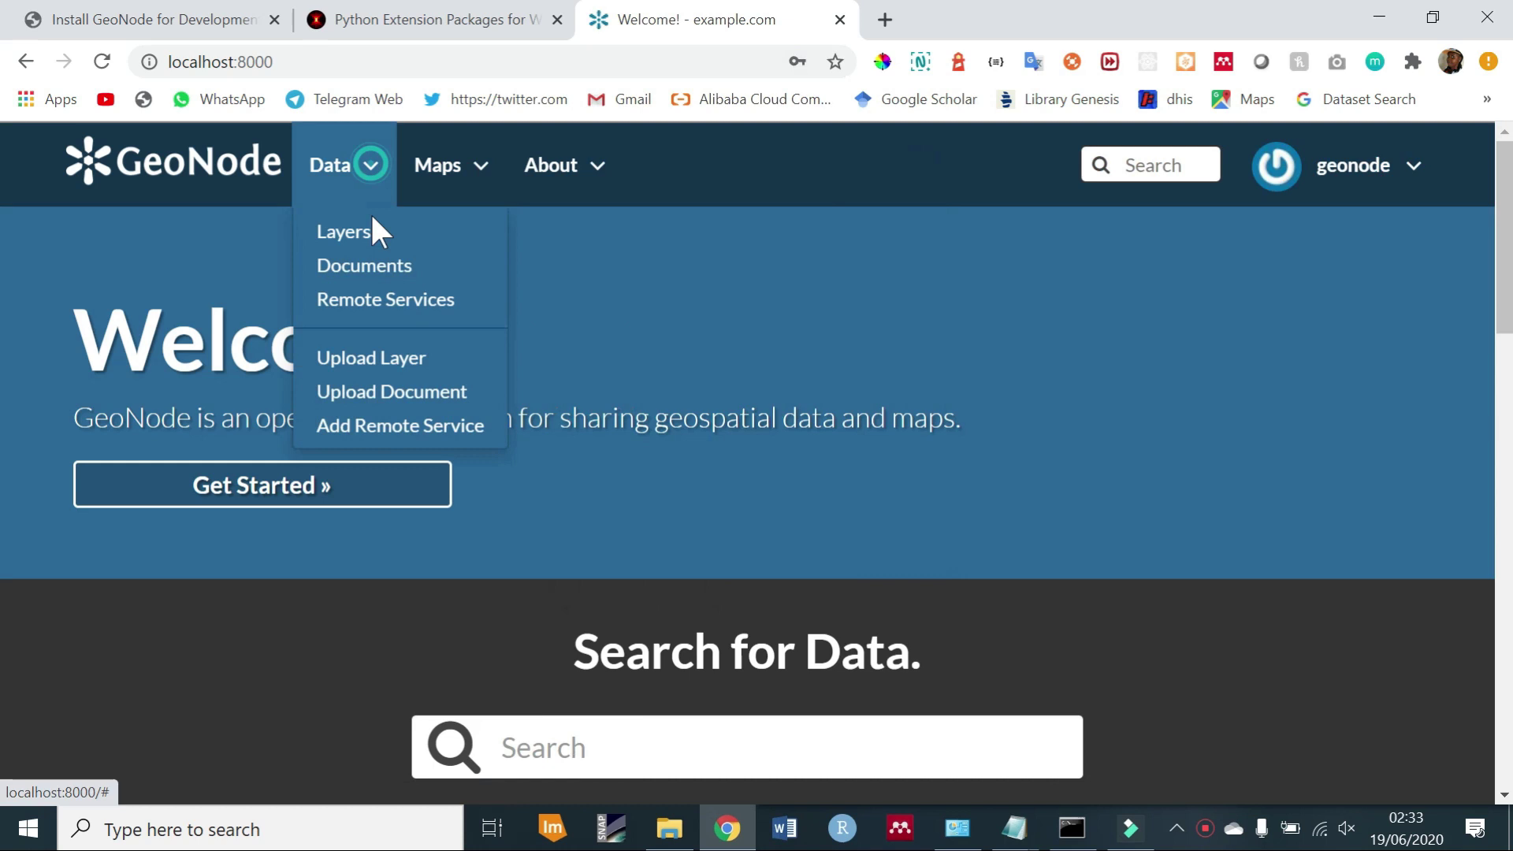
click(367, 237)
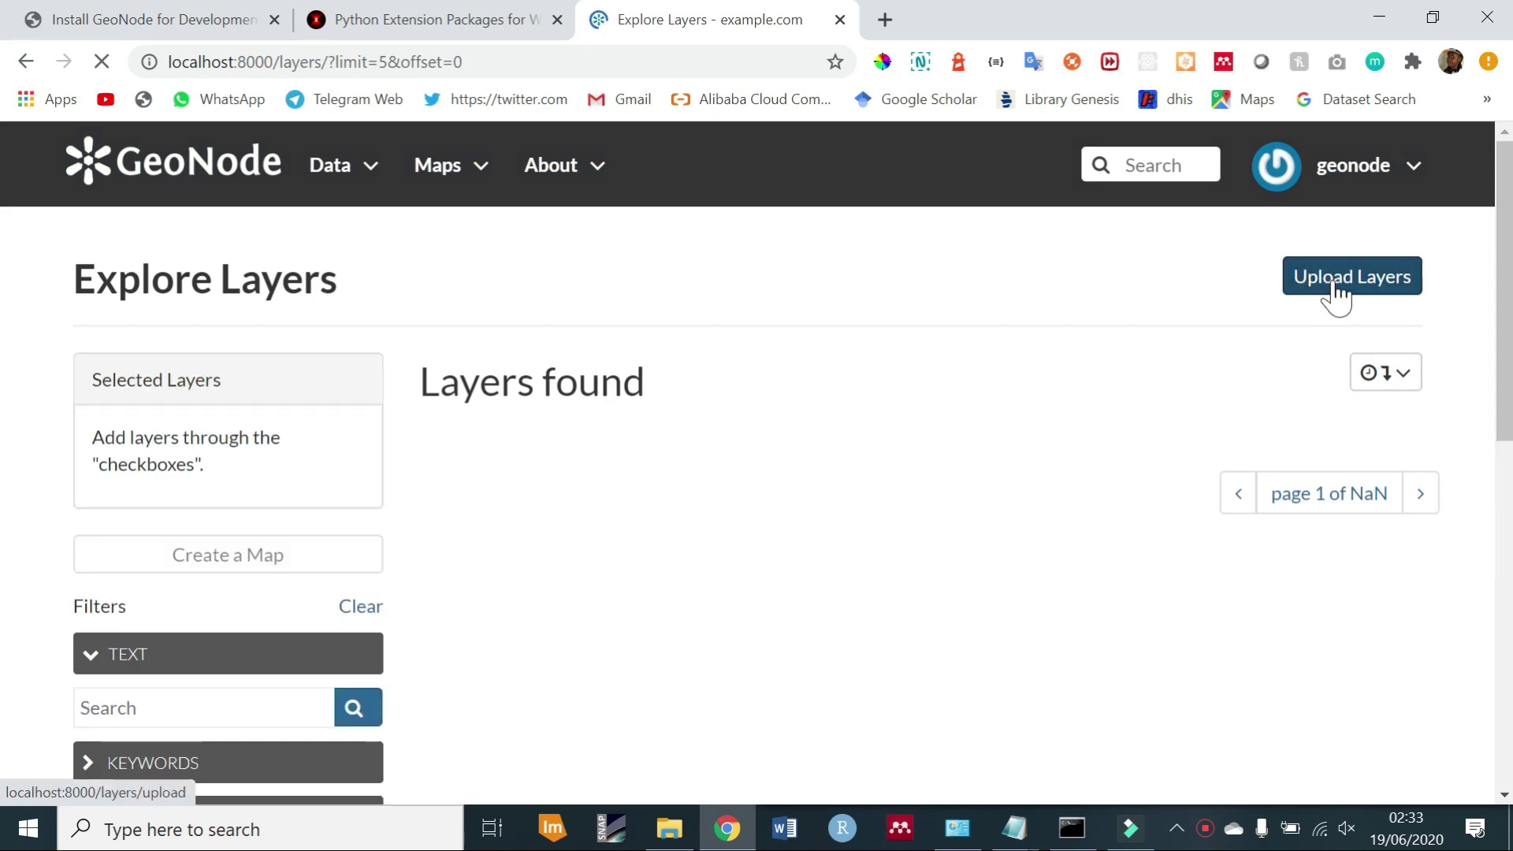
click(1335, 294)
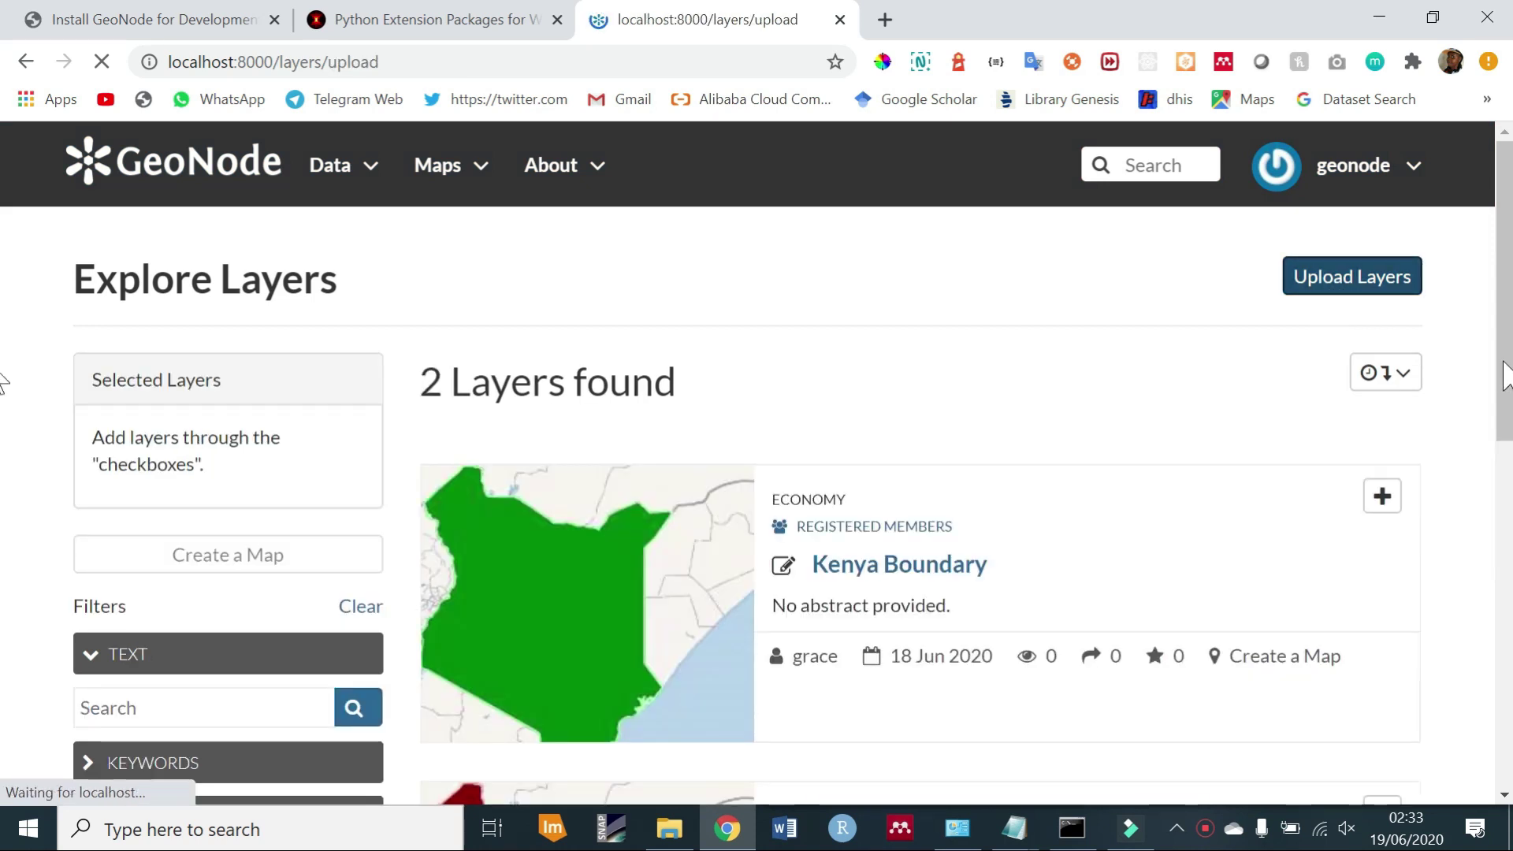
Open the ken_adm_iebc_20191031_shp folder inside Downloads.
key(alt+Tab)
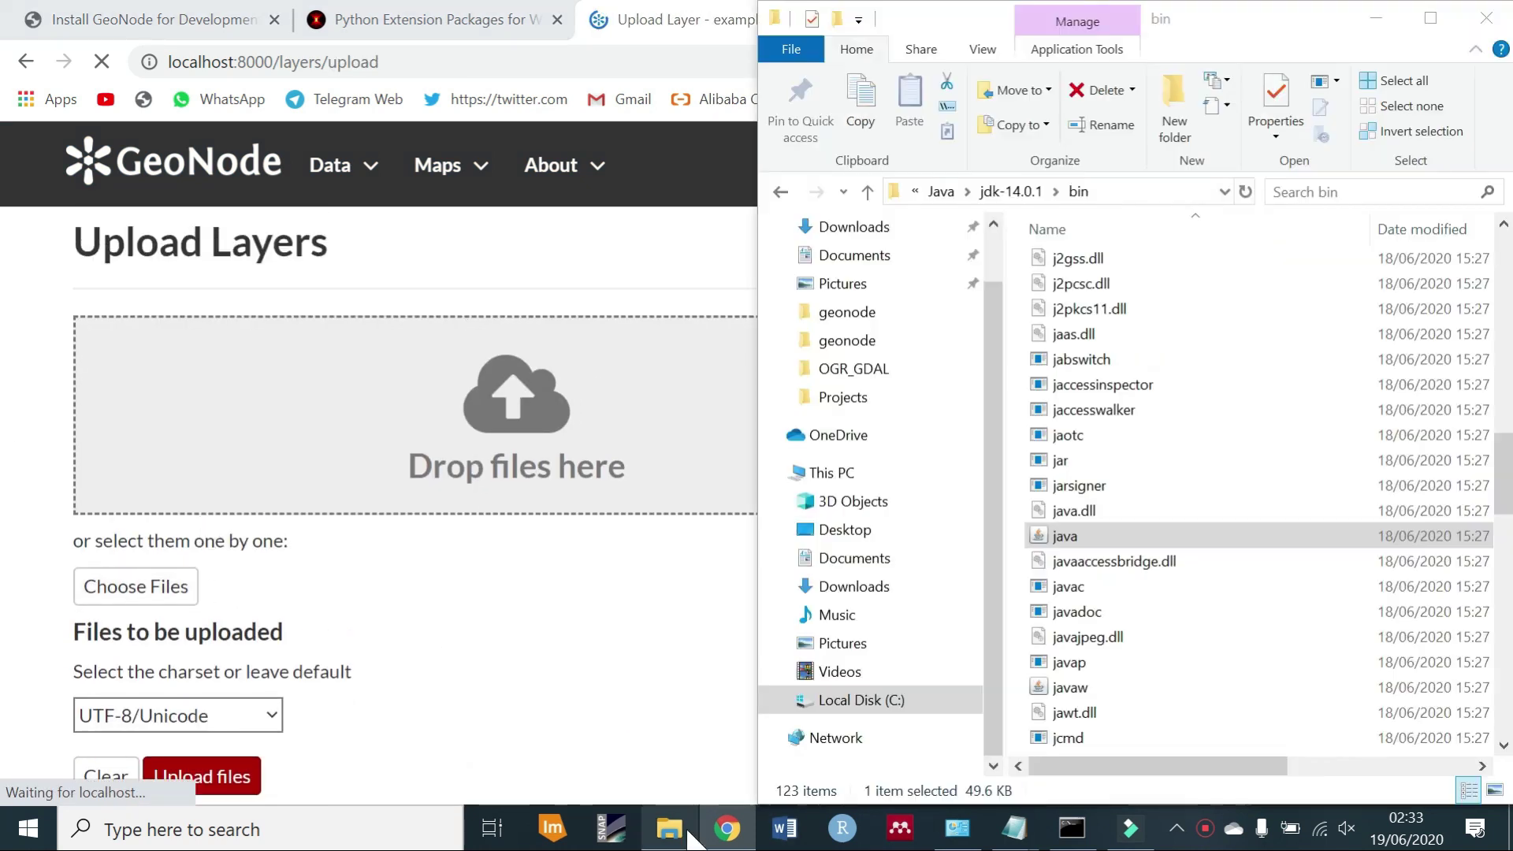
click(917, 586)
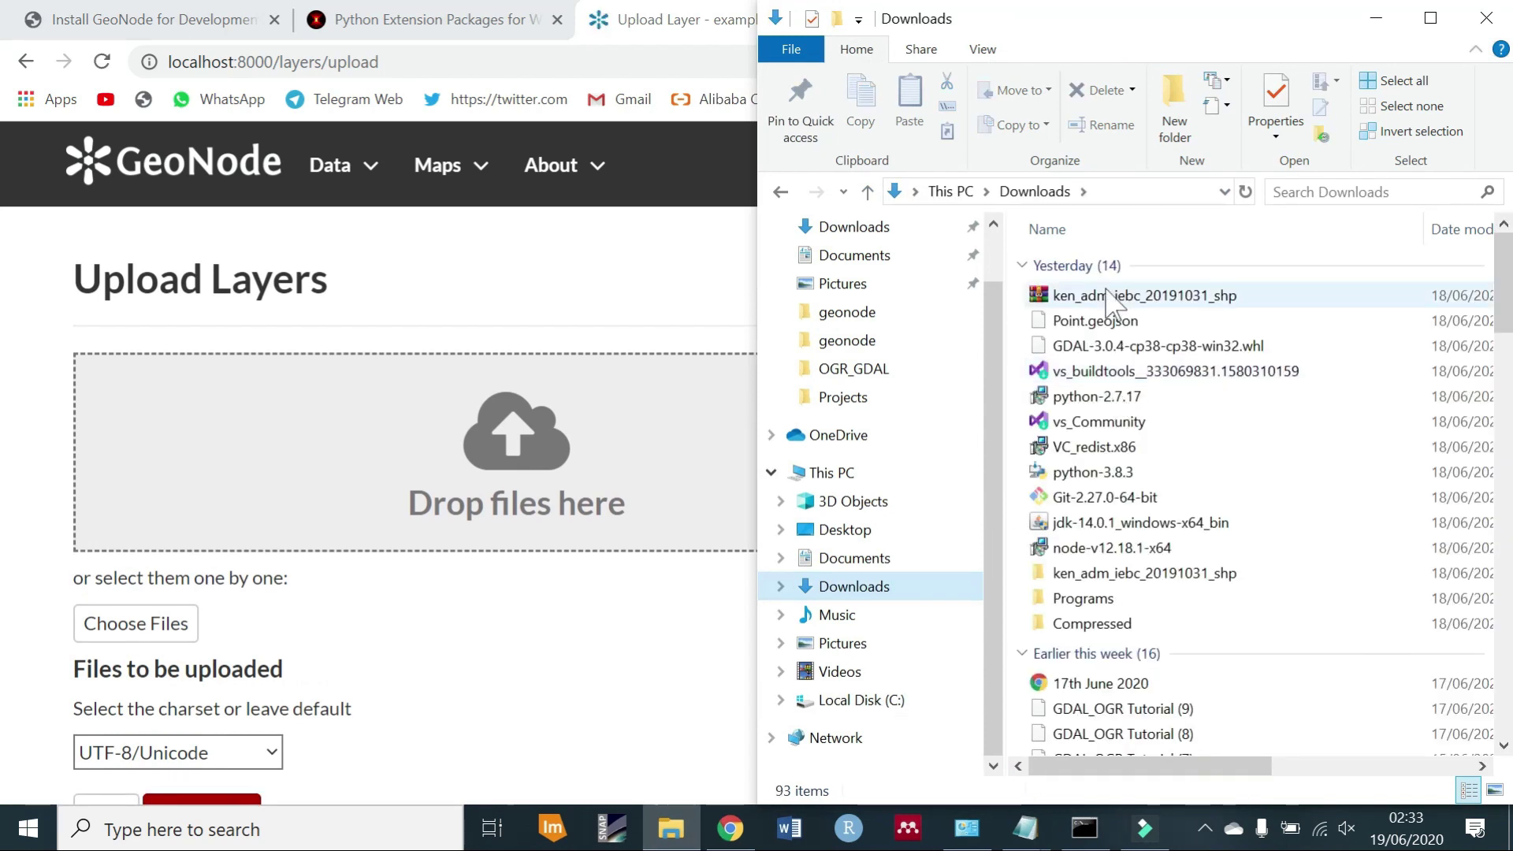
click(1135, 576)
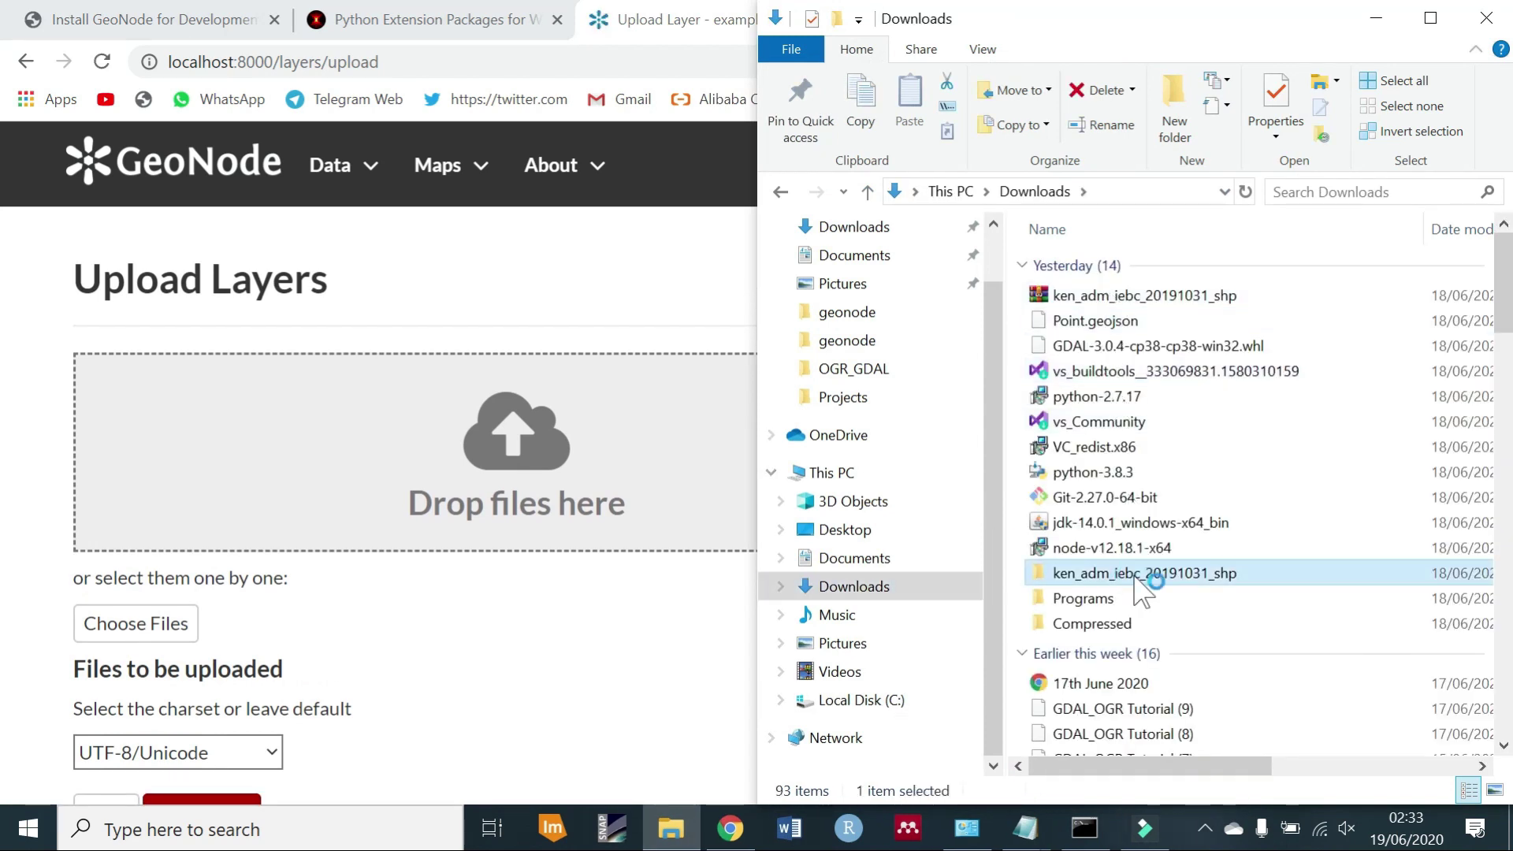
double_click(1135, 575)
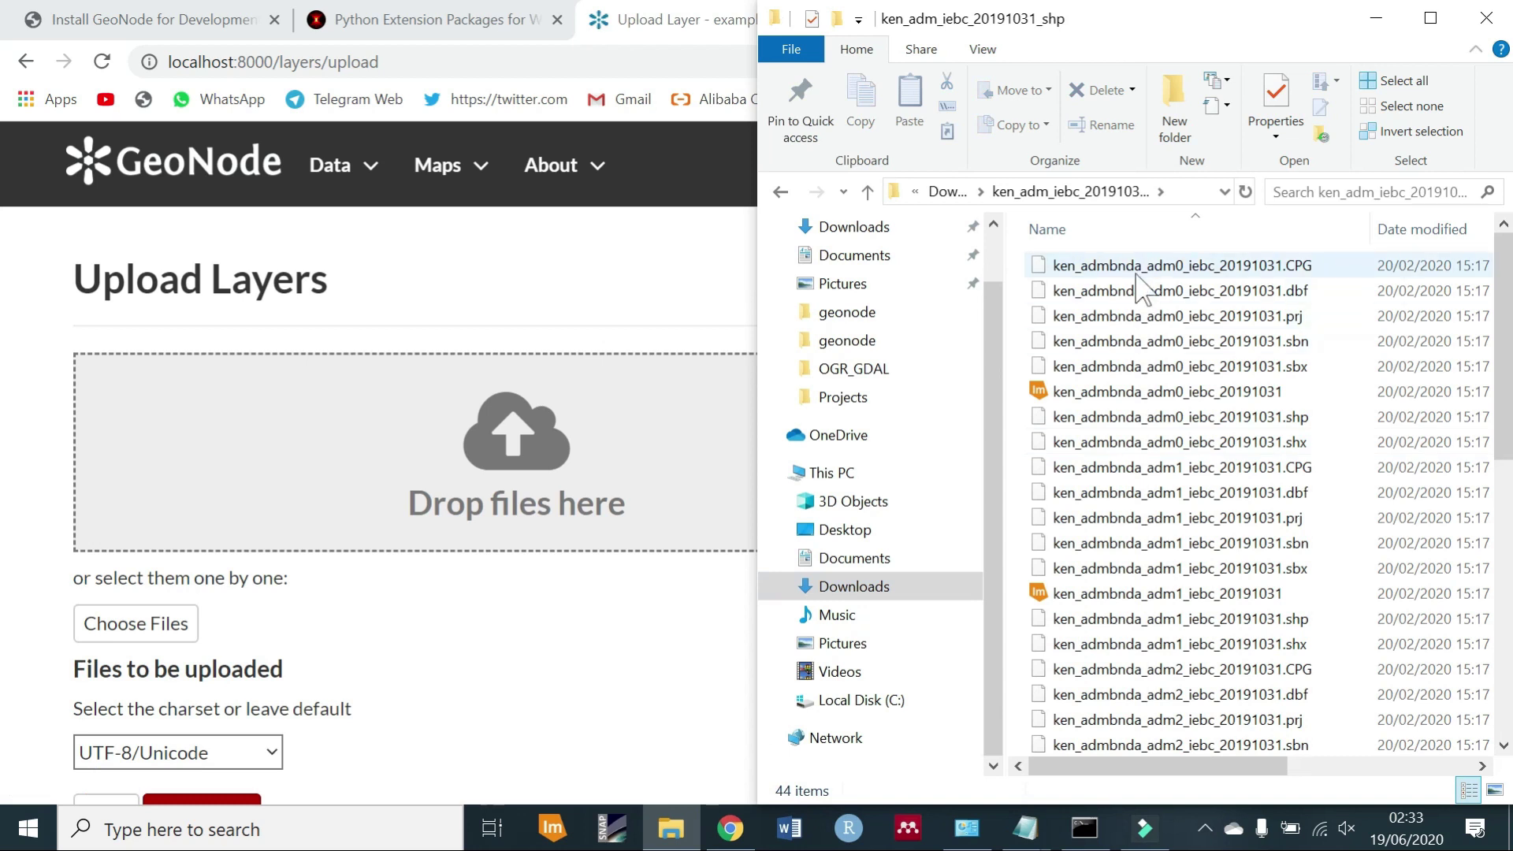
Select the seven ken_admbnda_adm0_iebc_20191031 shapefile parts and drop them onto the upload area.
click(1202, 292)
ctrl+click(1194, 316)
ctrl+click(1186, 344)
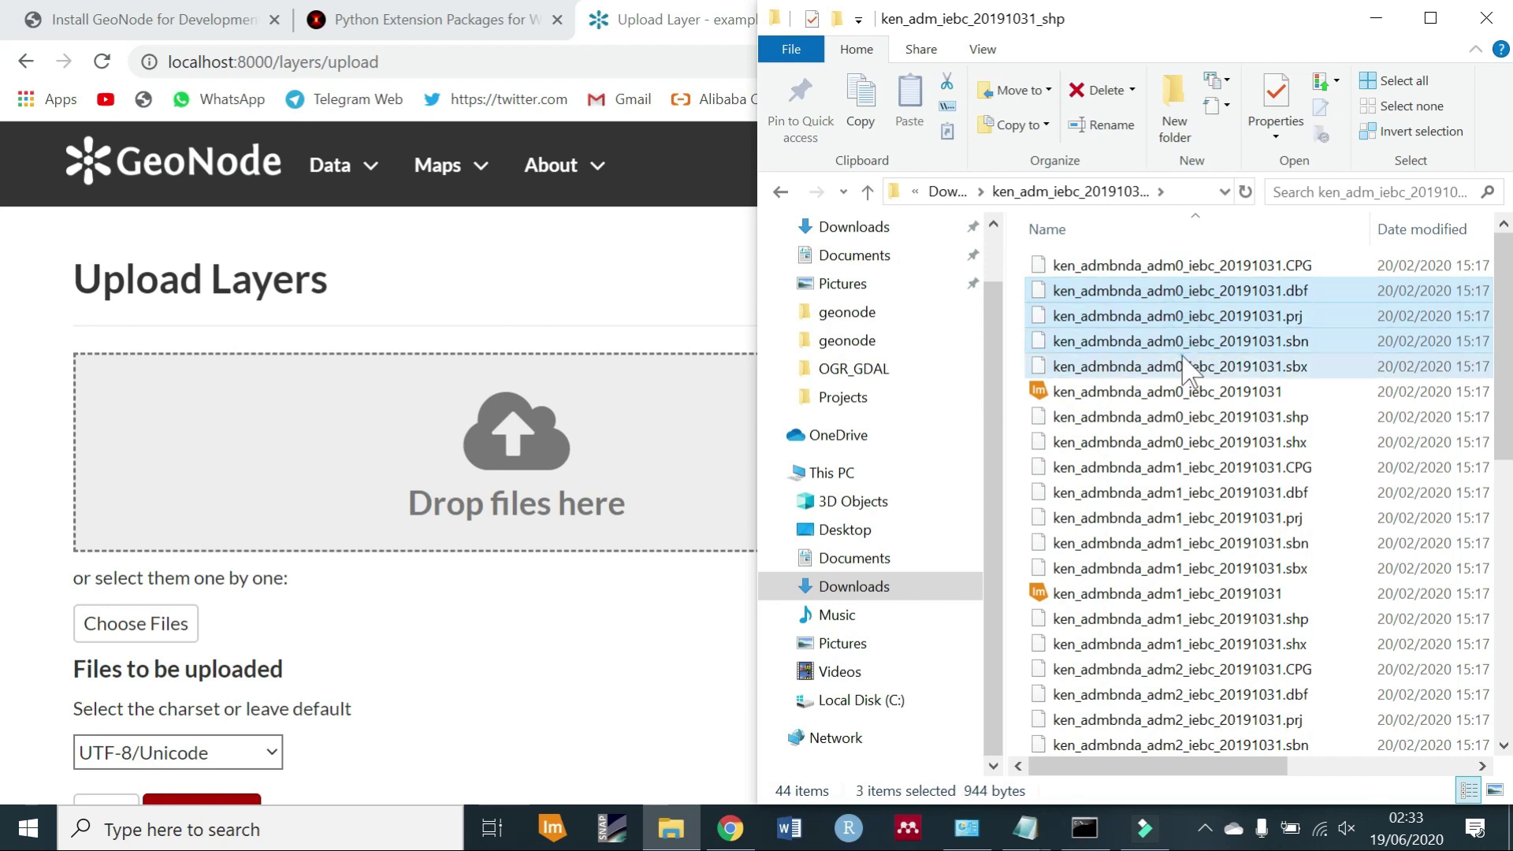
ctrl+click(1174, 369)
ctrl+click(1172, 416)
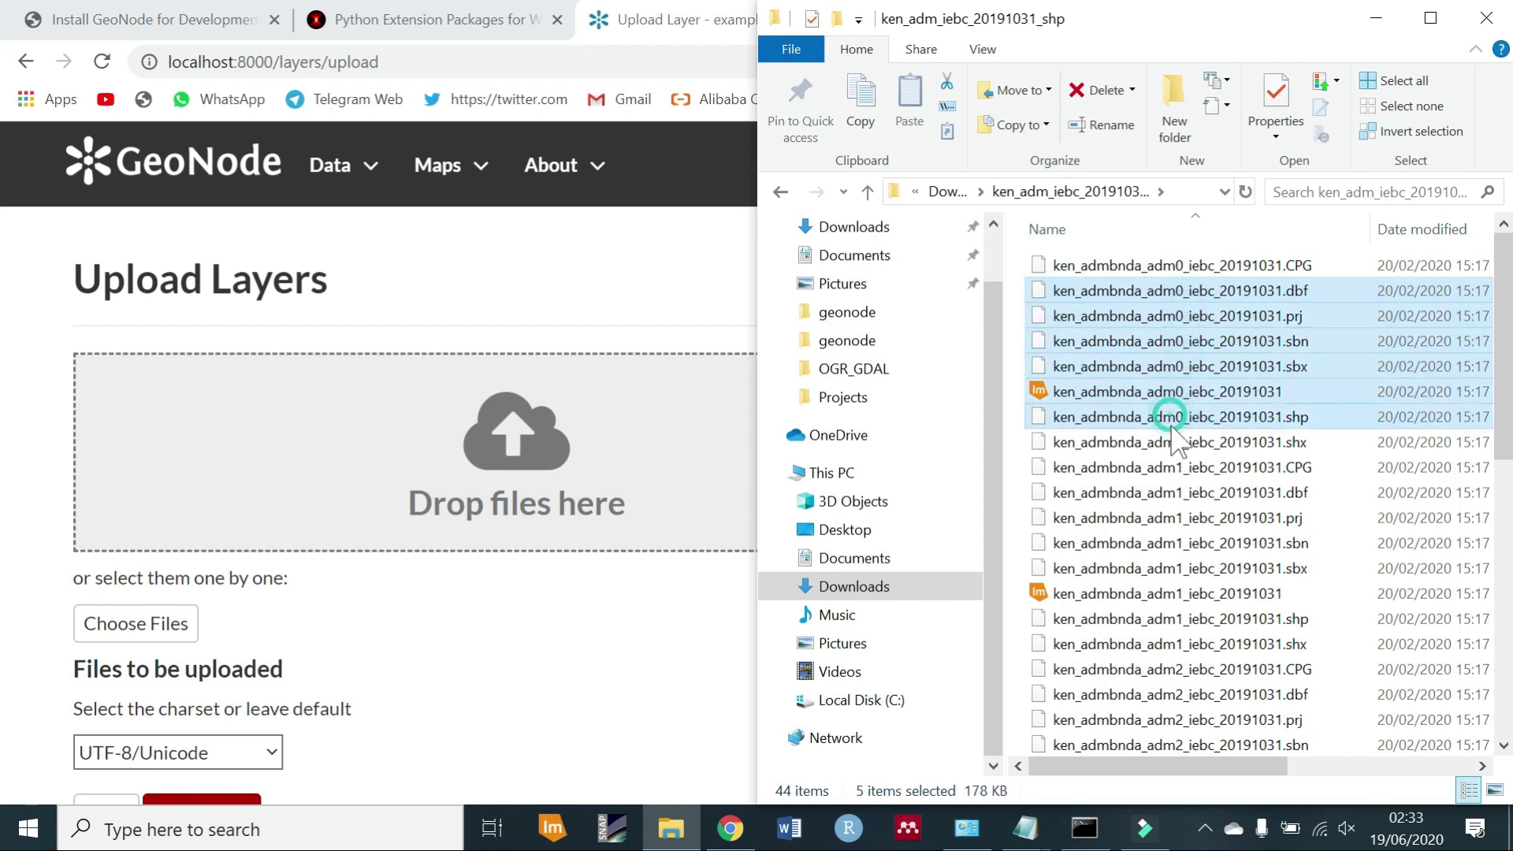
ctrl+click(1165, 442)
drag(1182, 392, 532, 485)
Drop the .shp.xml file and upload the remaining six ken_admbnda_adm0_iebc_20191031 shapefile parts.
scroll(7, 437, down, 1)
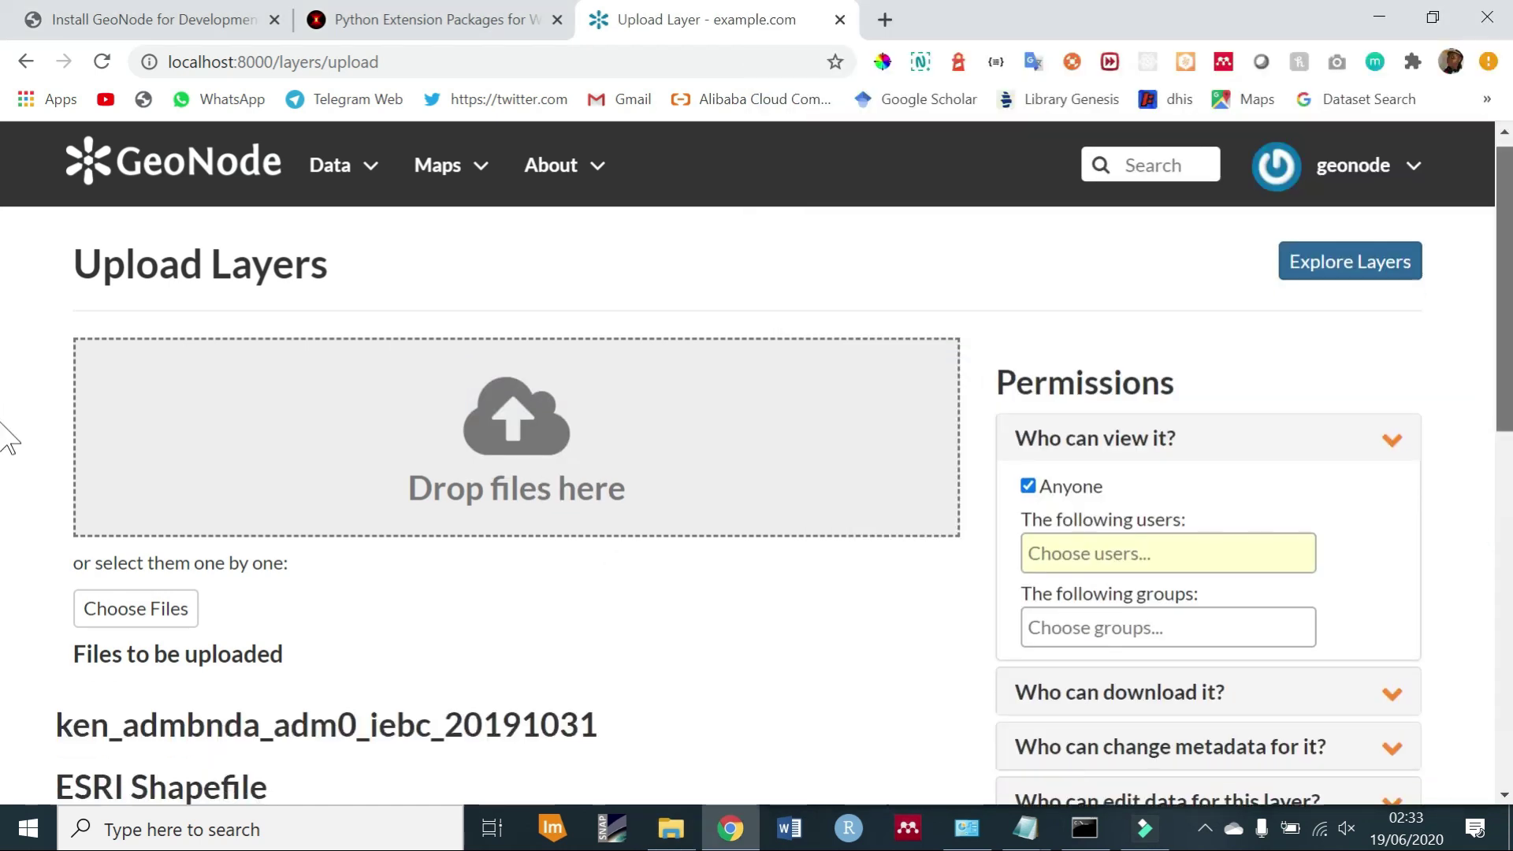
scroll(9, 473, down, 5)
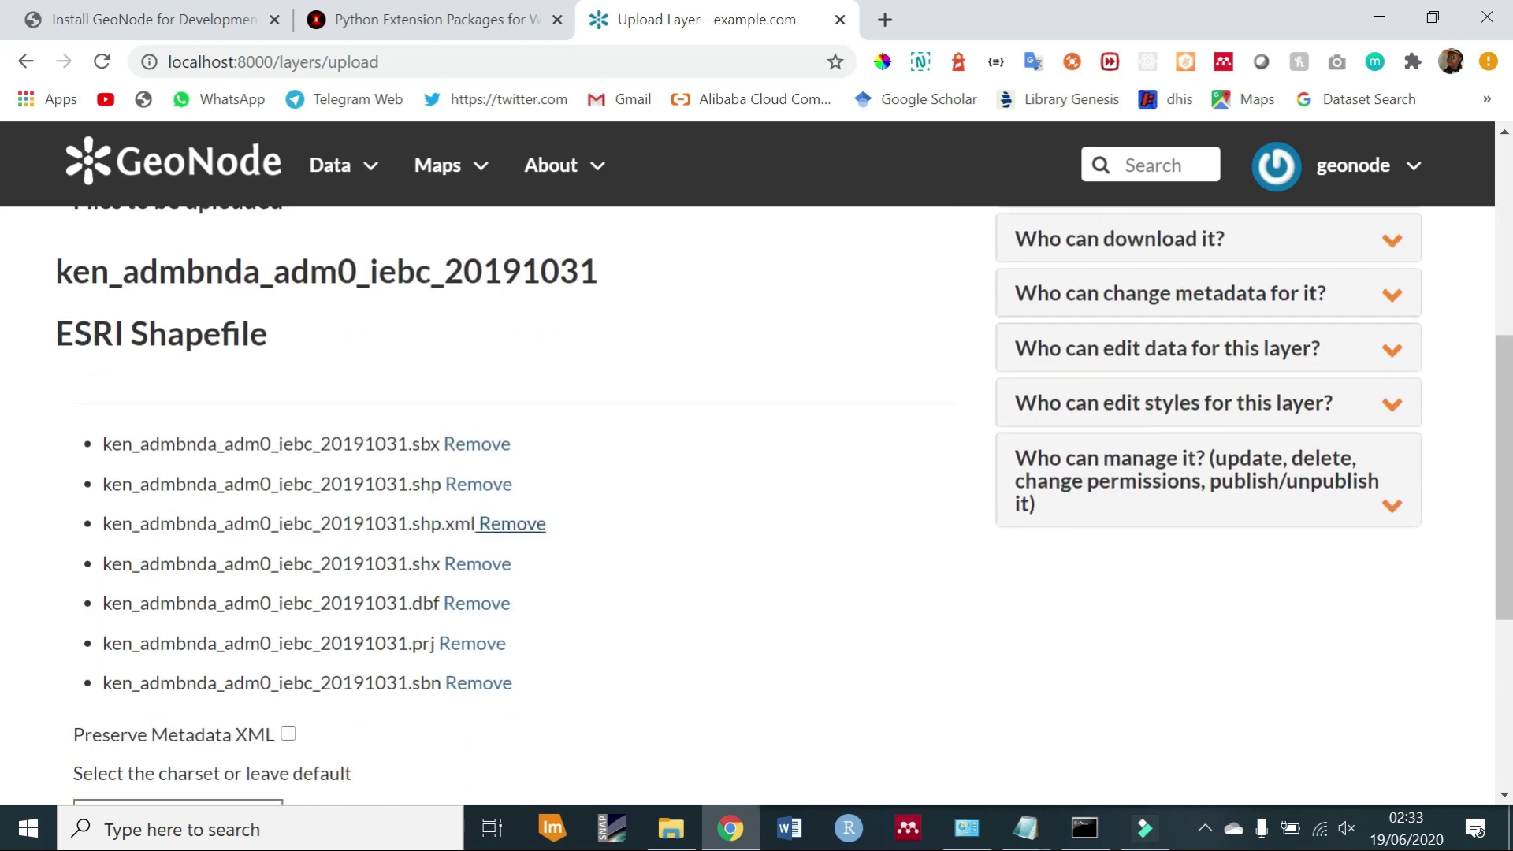
click(501, 524)
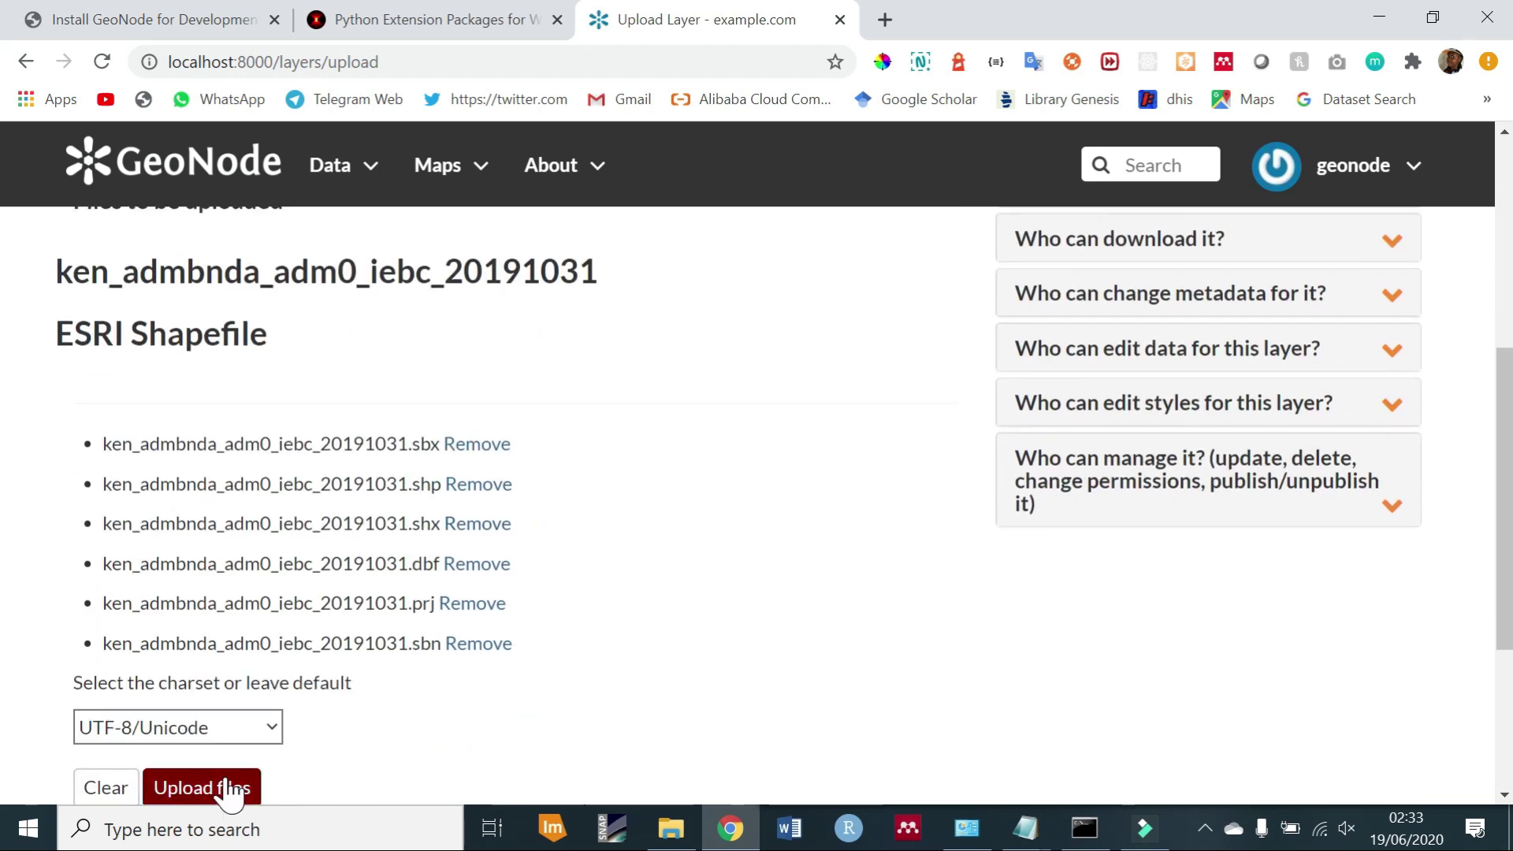
scroll(3, 504, down, 2)
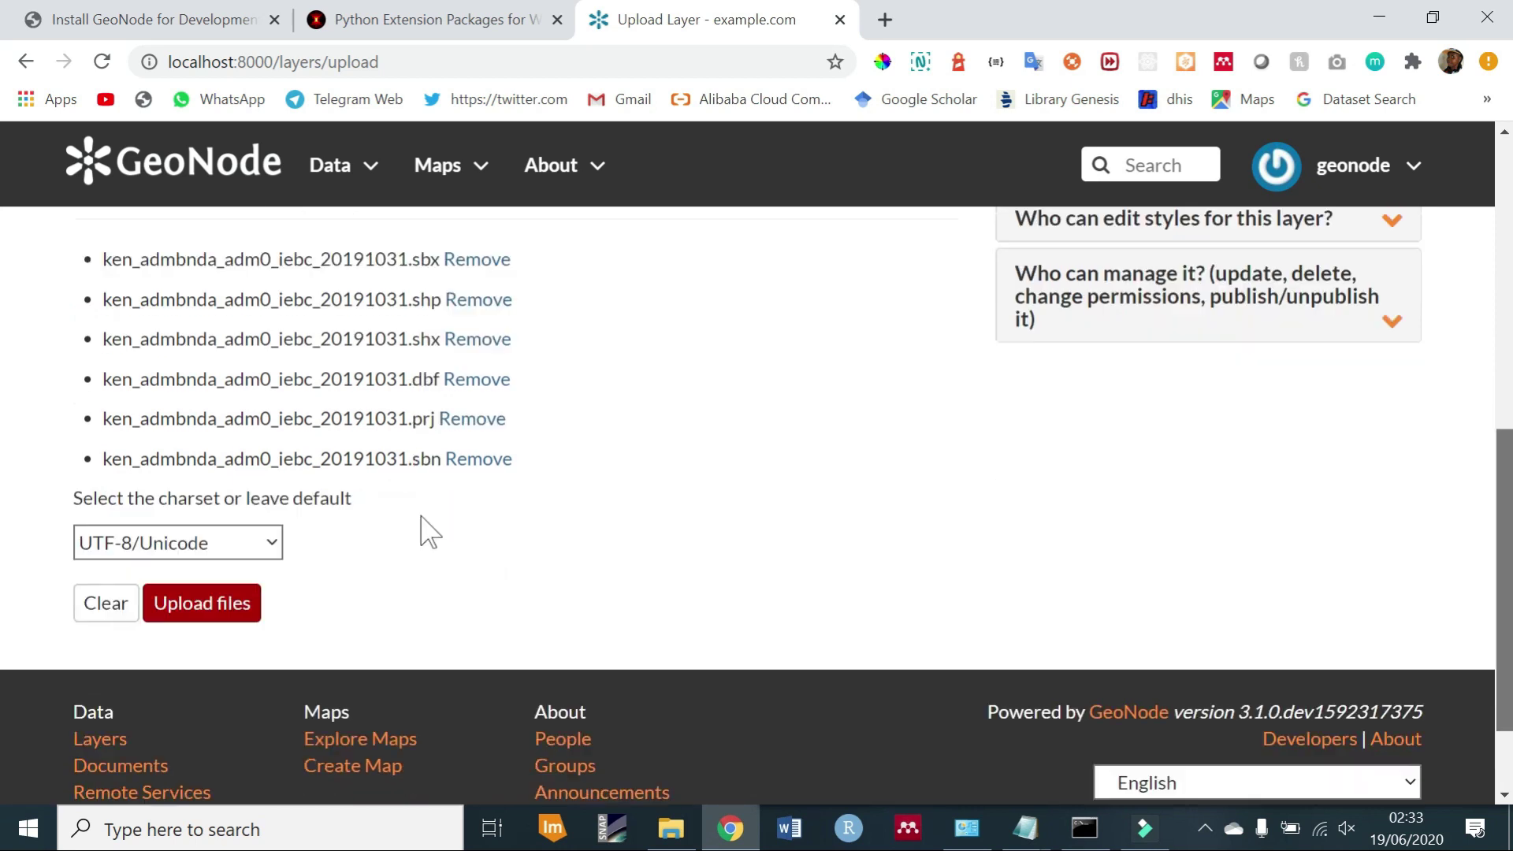
click(207, 585)
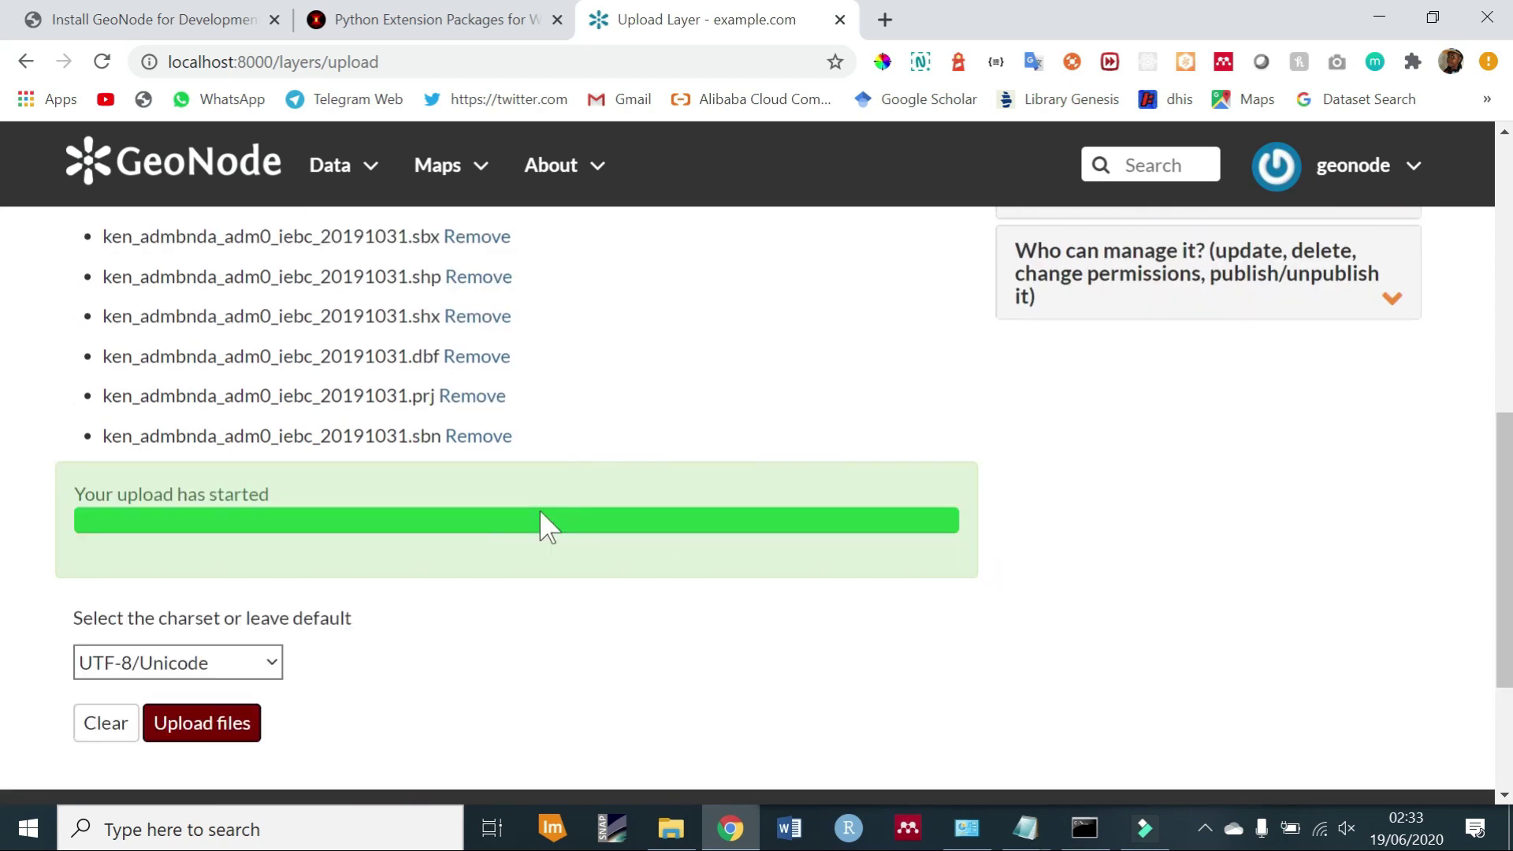